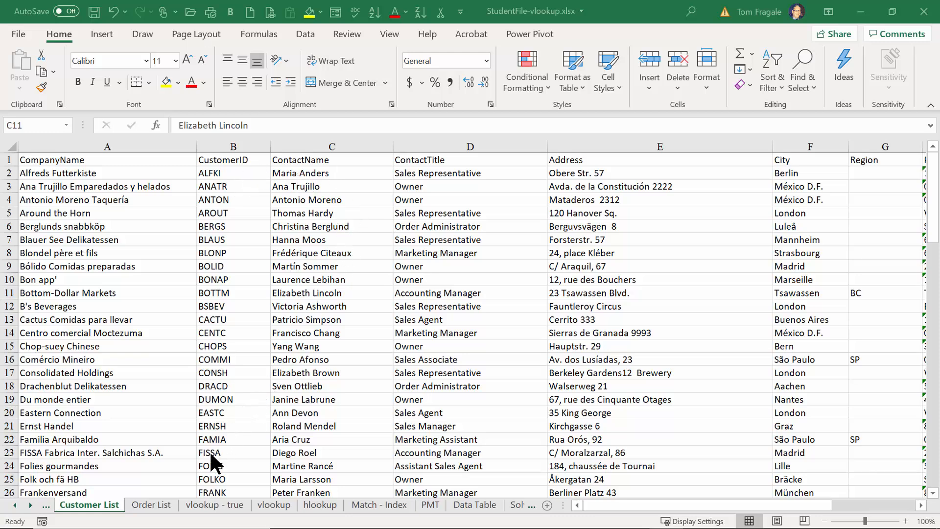
- Examine the Order List, Customer List and vlookup - true sheets, checking the customer IDs of the first two orders
{"action": "left_click", "coordinate": [151, 505]}
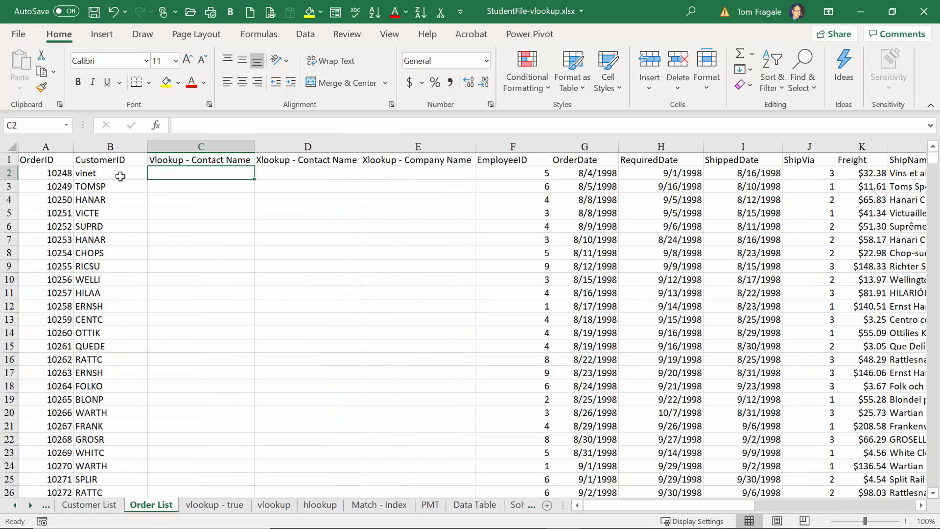
{"action": "left_click", "coordinate": [109, 186]}
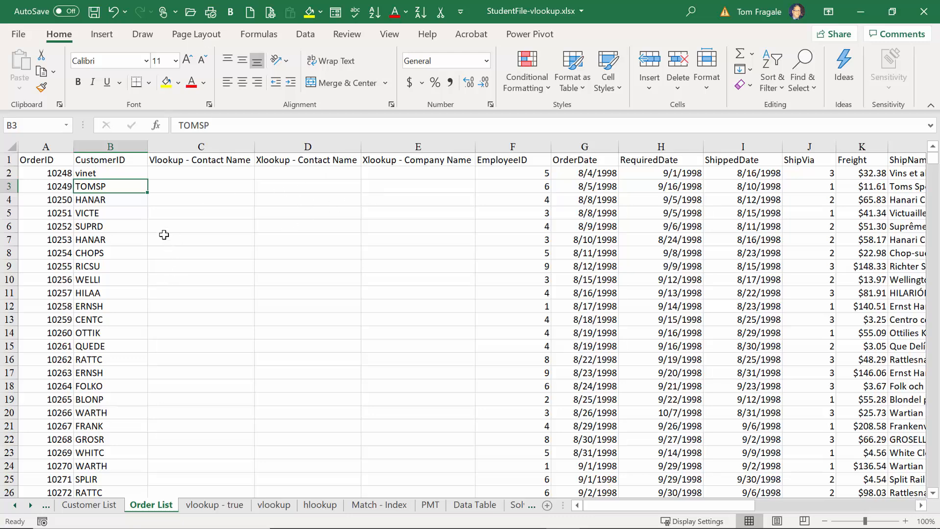
{"action": "left_click", "coordinate": [114, 172]}
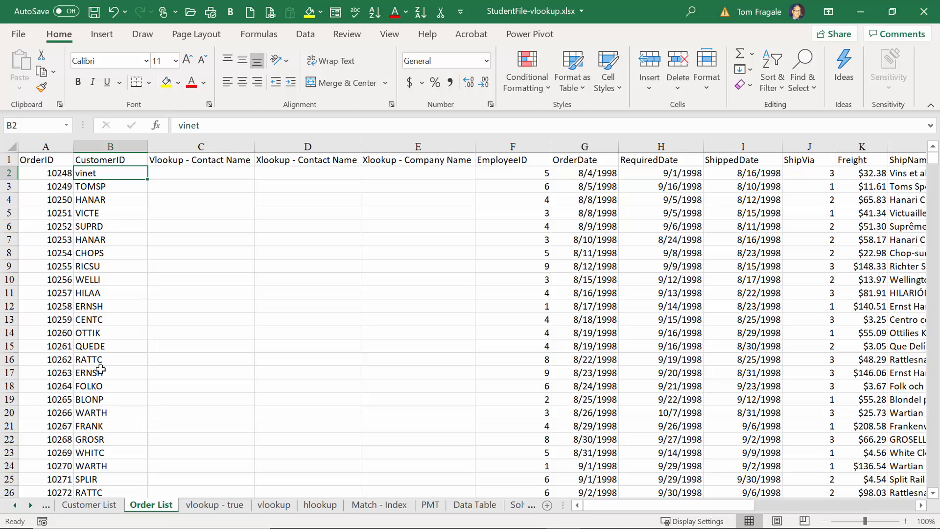
{"action": "left_click", "coordinate": [88, 505]}
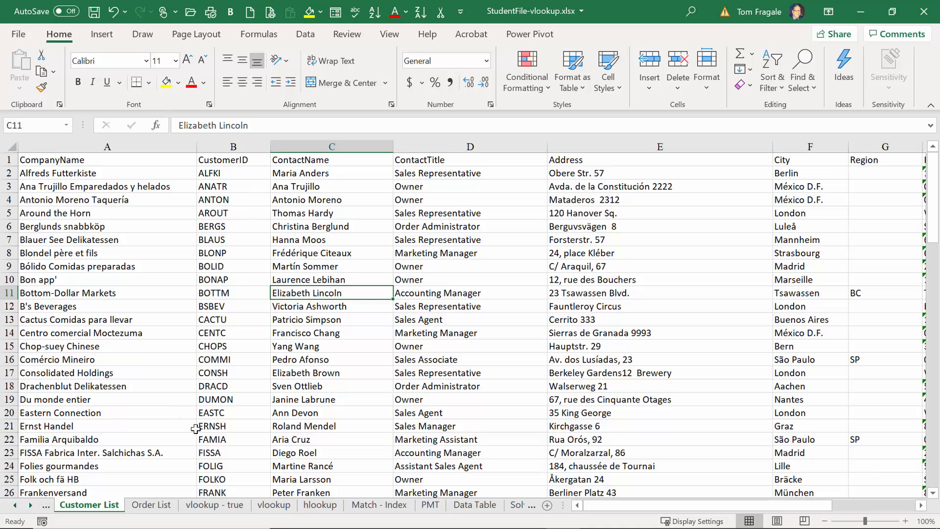
{"action": "left_click", "coordinate": [212, 508]}
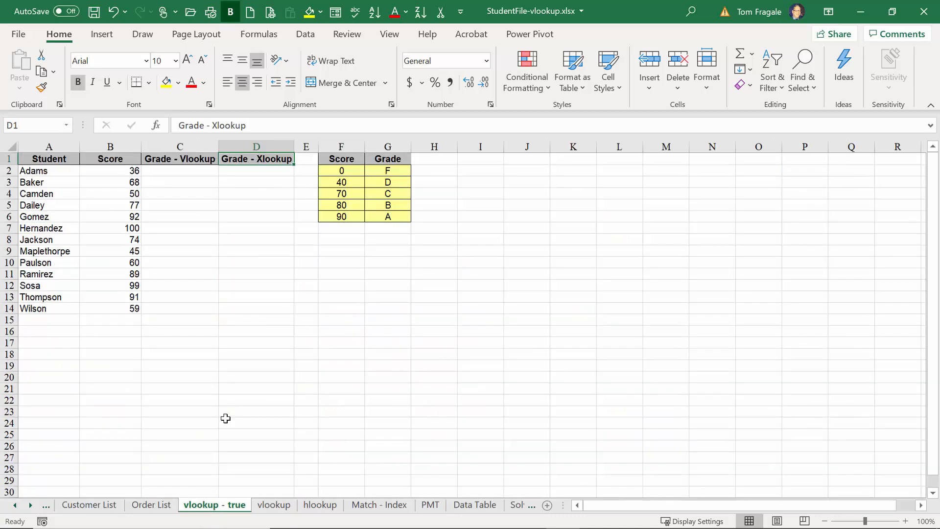
{"action": "left_click", "coordinate": [151, 505]}
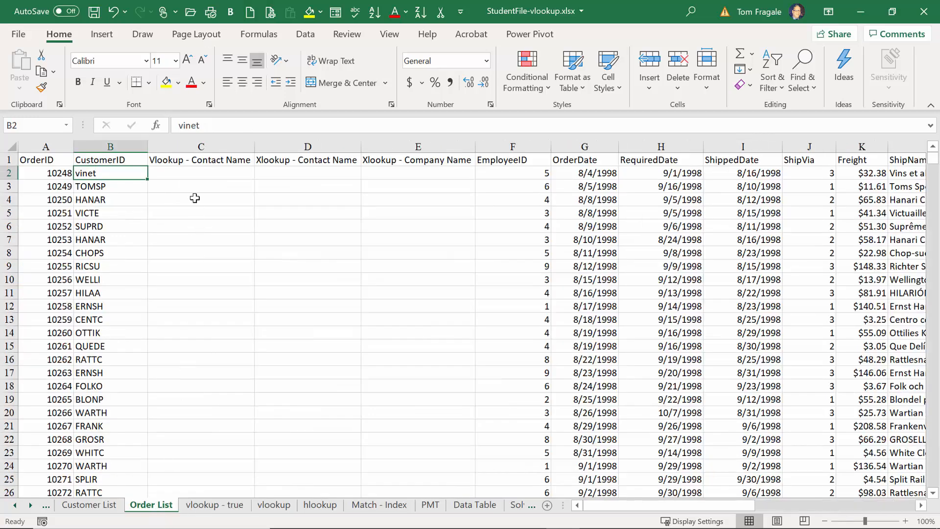
- For Order List cell C2, browse the Lookup & Reference functions and view the descriptions of INDEX, HLOOKUP and MATCH
{"action": "left_click", "coordinate": [193, 175]}
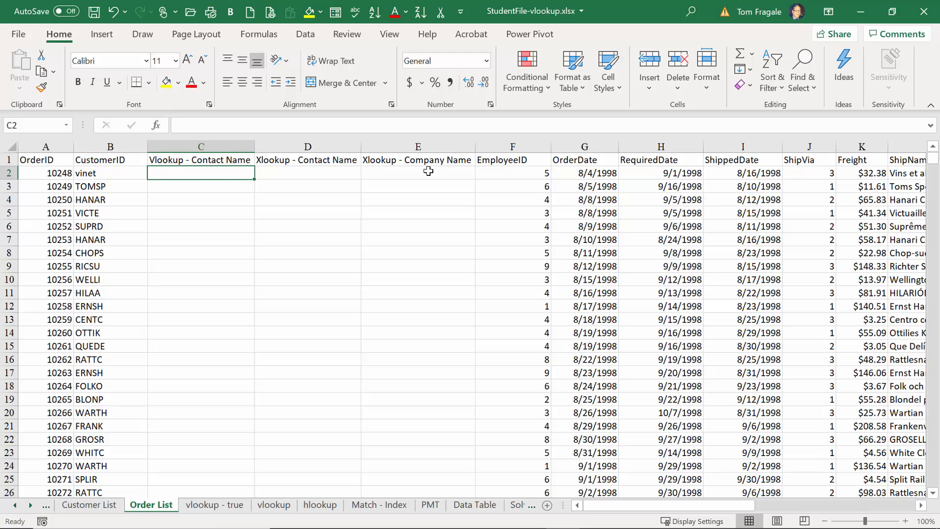
{"action": "left_click", "coordinate": [155, 125]}
{"action": "left_click", "coordinate": [530, 171]}
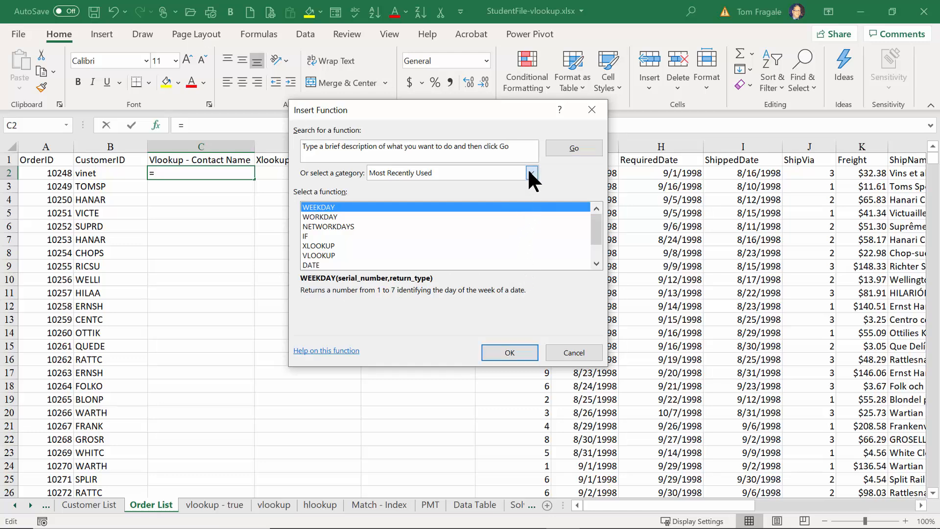
{"action": "left_click", "coordinate": [426, 243]}
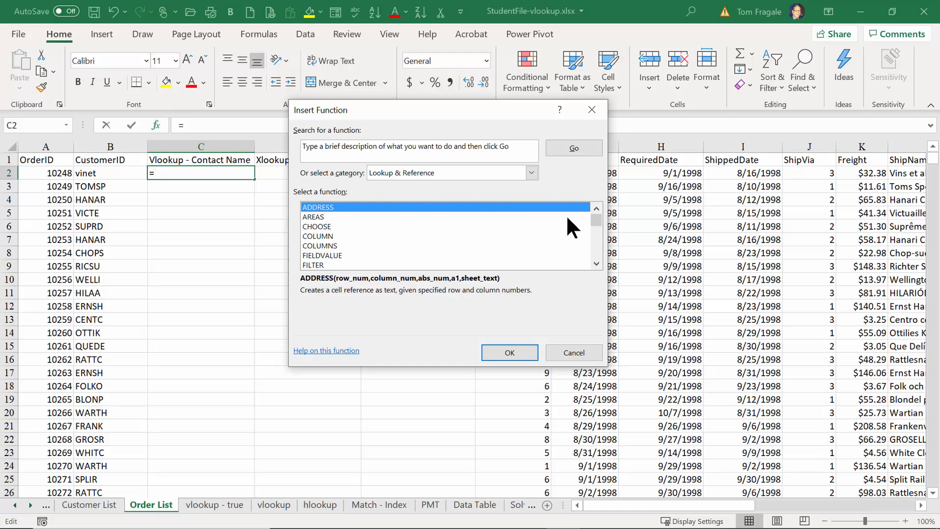
{"action": "left_click_drag", "start_coordinate": [593, 215], "coordinate": [592, 227]}
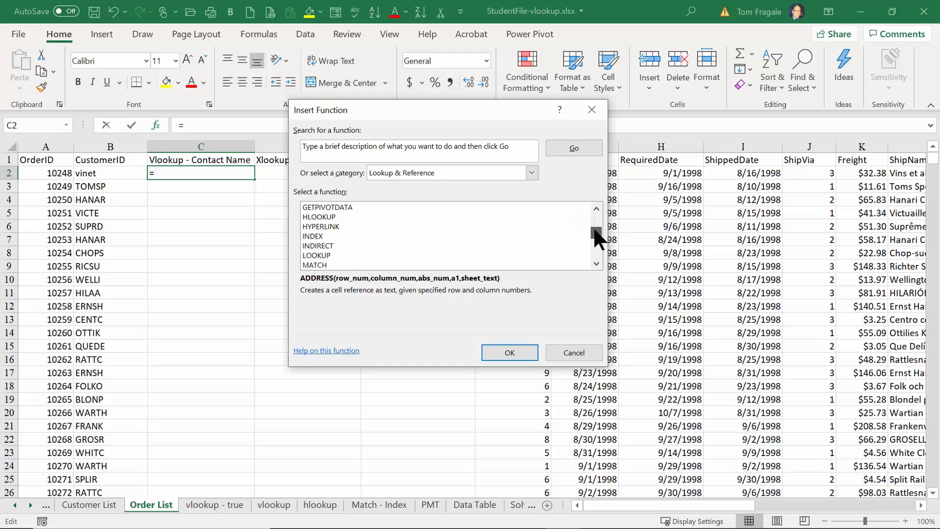
{"action": "left_click", "coordinate": [335, 236]}
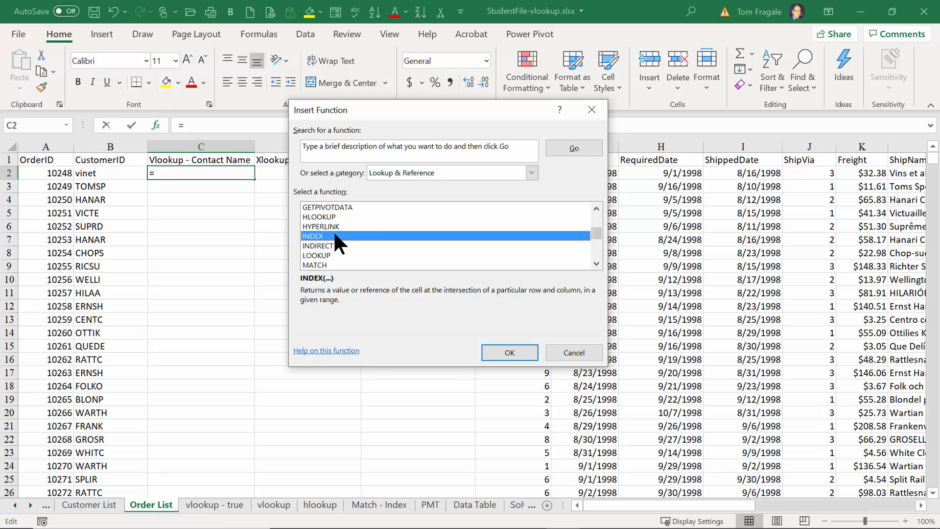
{"action": "left_click", "coordinate": [335, 215]}
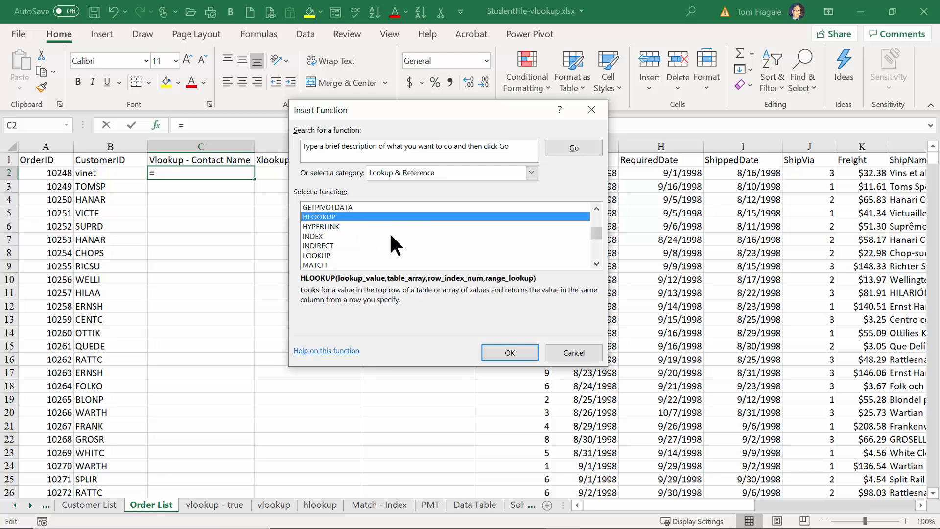
{"action": "left_click", "coordinate": [593, 263]}
{"action": "left_click", "coordinate": [593, 263]}
{"action": "left_click", "coordinate": [592, 262]}
{"action": "left_click", "coordinate": [323, 237]}
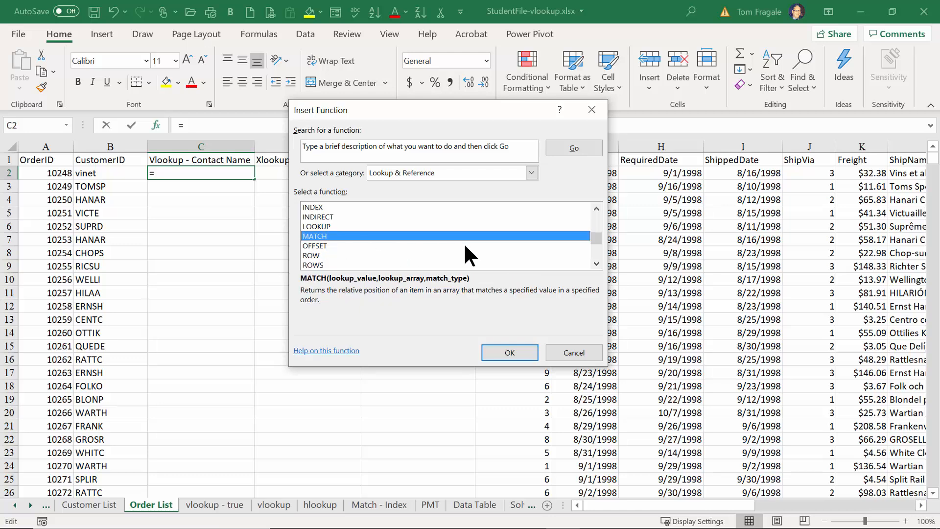
- View the descriptions of VLOOKUP, XLOOKUP and XMATCH, and leave the function browser without inserting a function
{"action": "left_click", "coordinate": [596, 264]}
{"action": "left_click", "coordinate": [595, 263]}
{"action": "left_click", "coordinate": [596, 263]}
{"action": "left_click", "coordinate": [596, 263]}
{"action": "left_click", "coordinate": [596, 263]}
{"action": "left_click", "coordinate": [596, 264]}
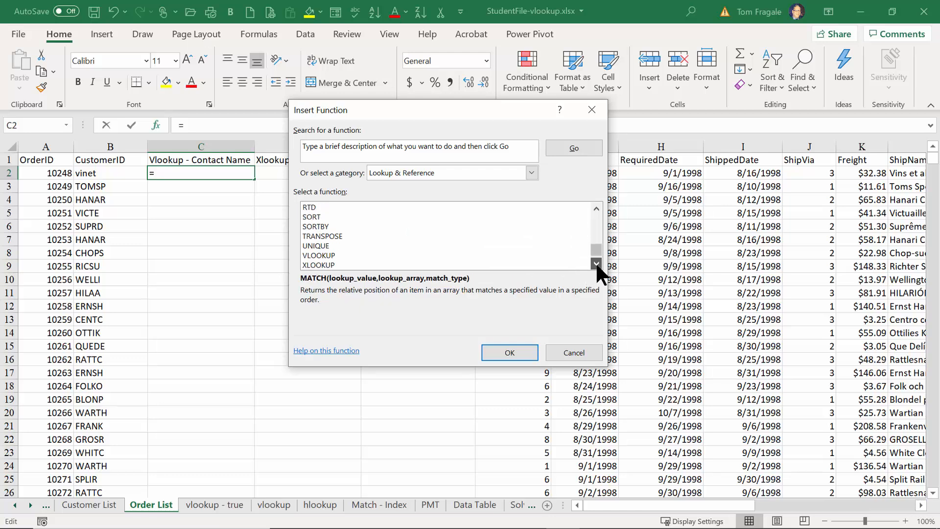
{"action": "left_click", "coordinate": [596, 264]}
{"action": "left_click", "coordinate": [596, 264]}
{"action": "left_click", "coordinate": [329, 245]}
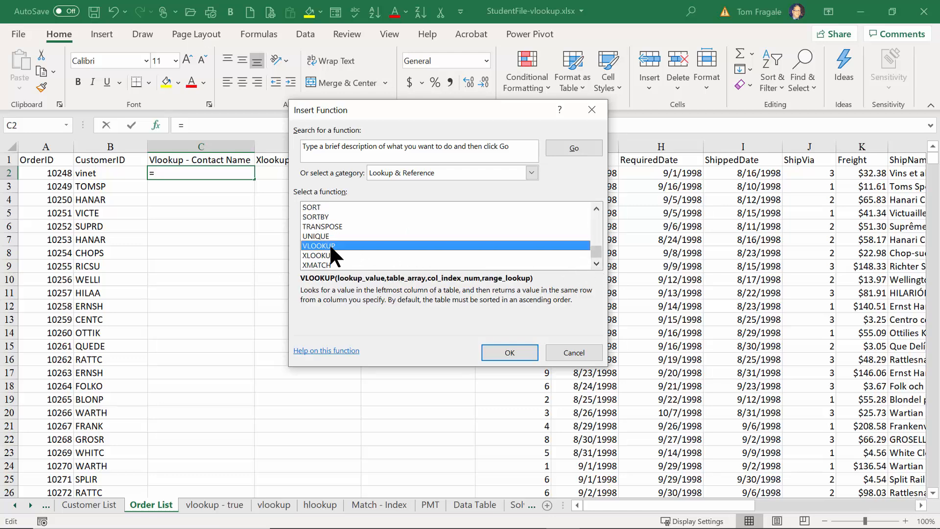
{"action": "left_click", "coordinate": [328, 252]}
{"action": "left_click", "coordinate": [323, 262]}
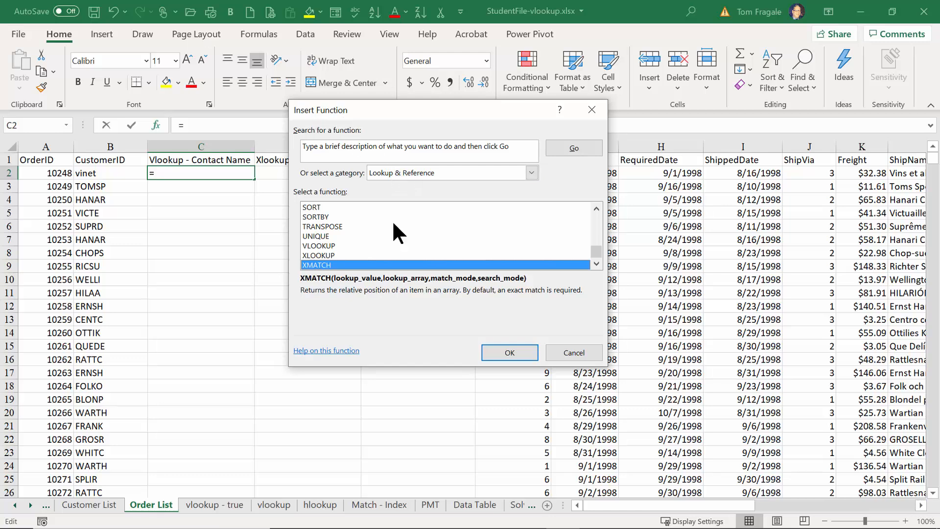
{"action": "left_click", "coordinate": [574, 352]}
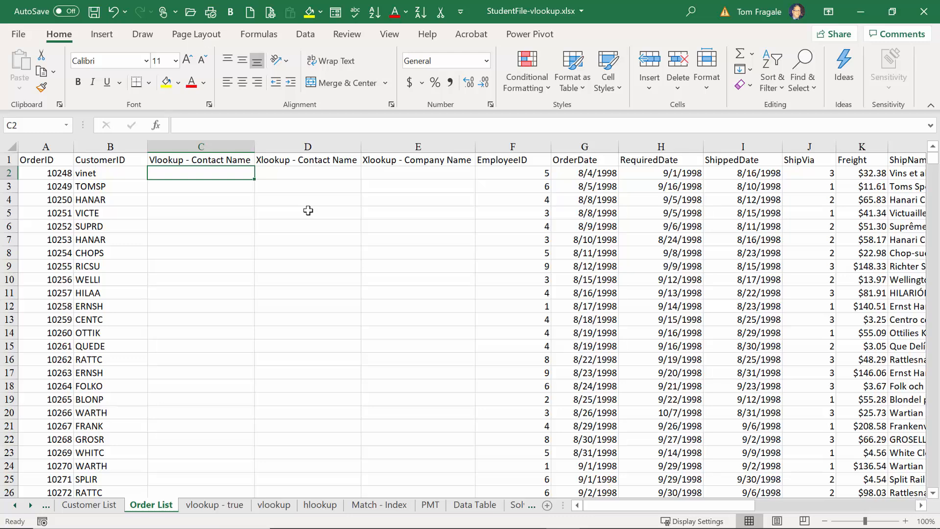
- Start a VLOOKUP formula in cell C2 with the customer ID in B2 as the lookup value
{"action": "type", "text": "=vlooku"}
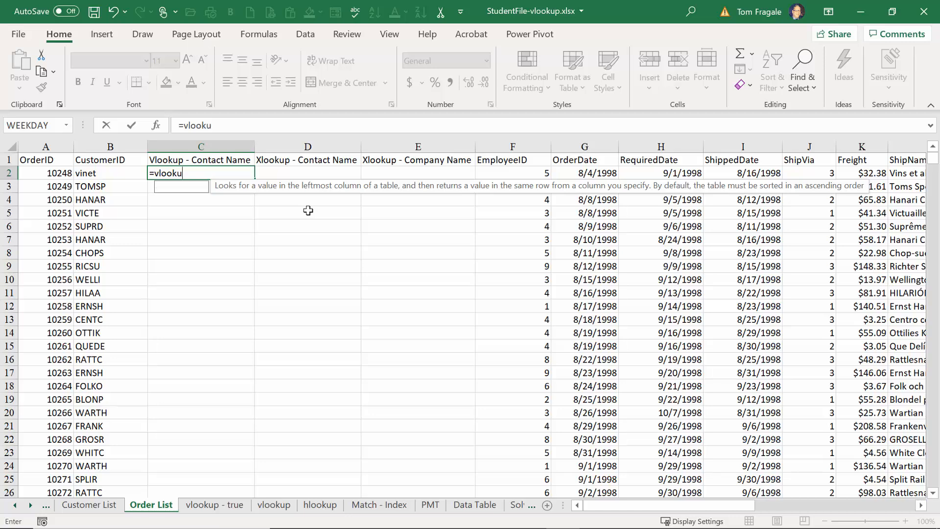
{"action": "type", "text": "p"}
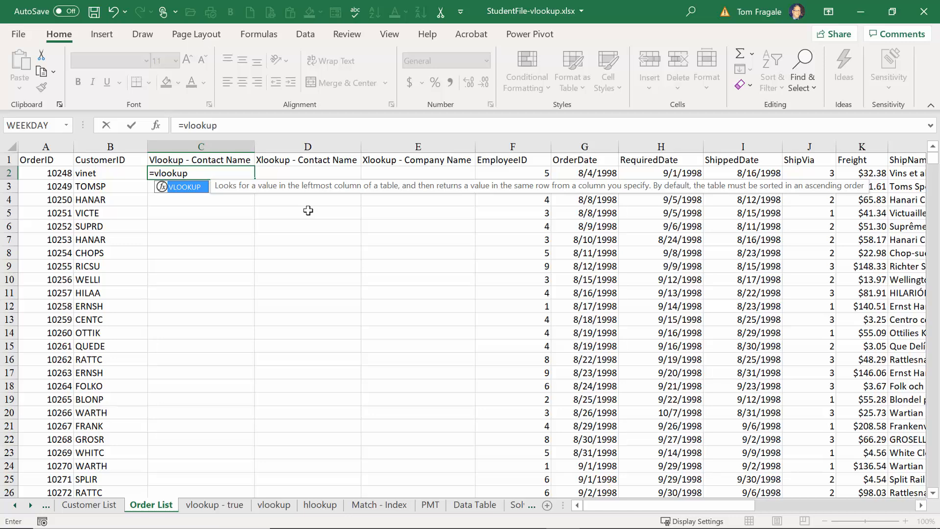
{"action": "type", "text": "("}
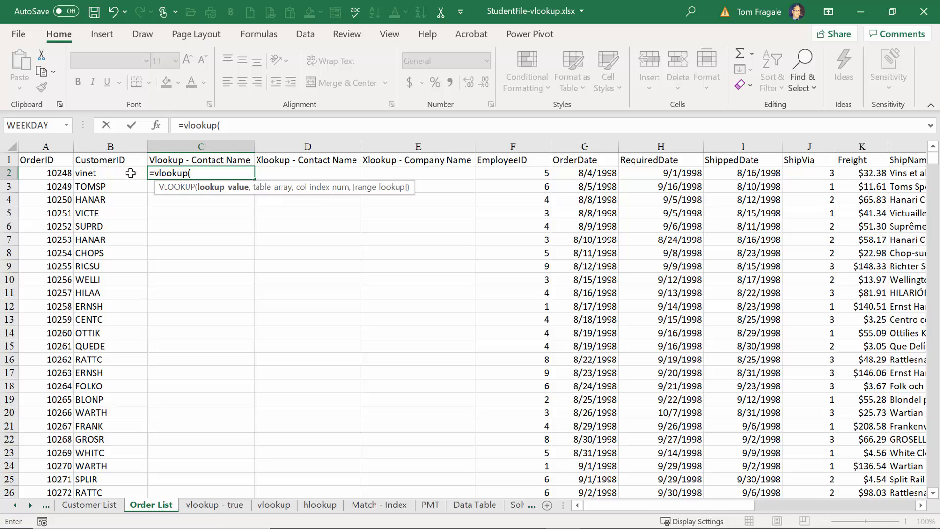
{"action": "left_click", "coordinate": [100, 172]}
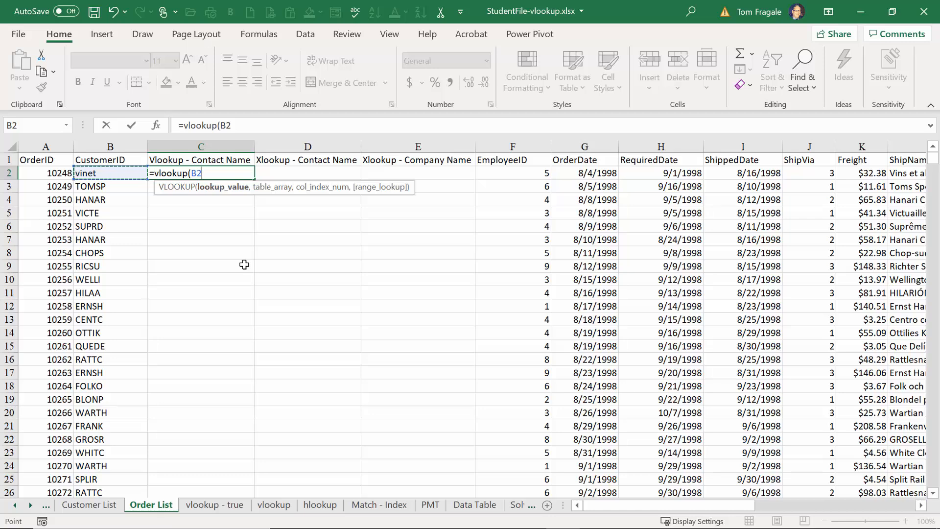
{"action": "type", "text": ","}
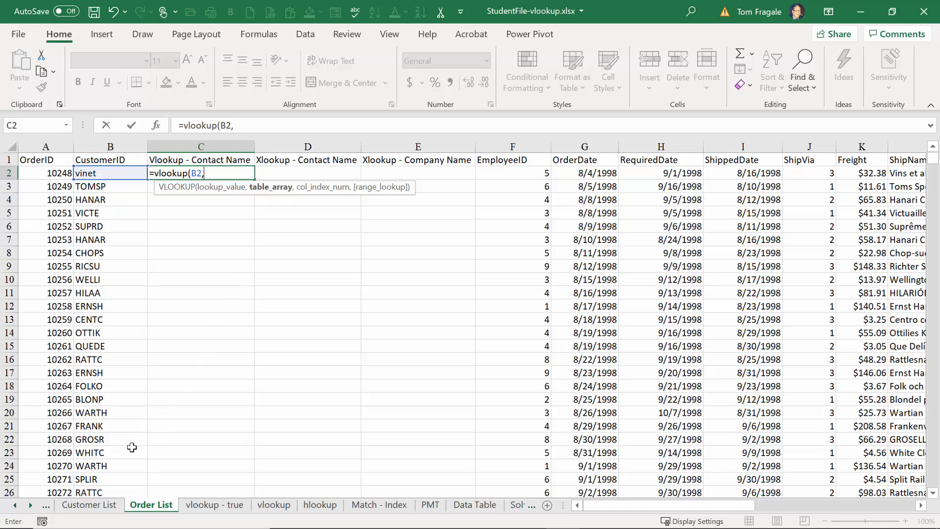
- Set the formula's table array to columns B:C of the Customer List sheet
{"action": "left_click", "coordinate": [89, 504]}
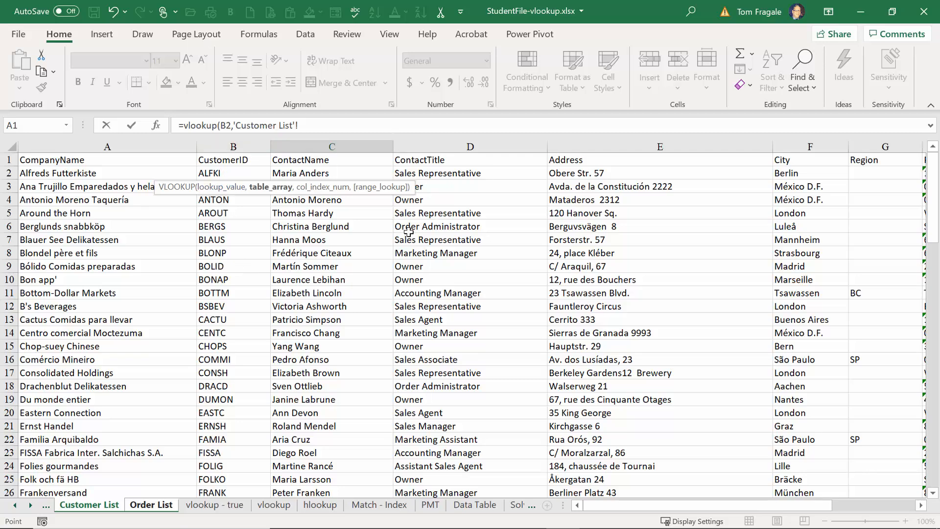
{"action": "left_click", "coordinate": [231, 146]}
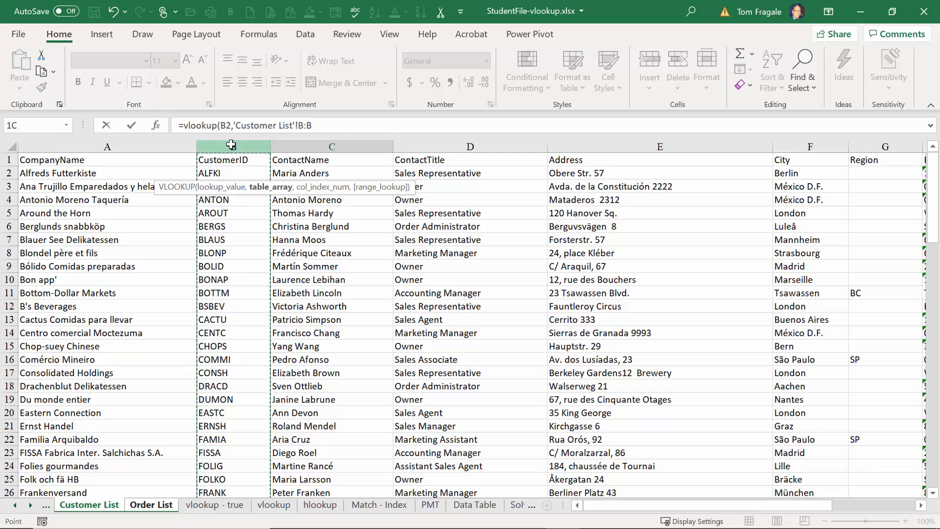
{"action": "left_click_drag", "start_coordinate": [232, 145], "coordinate": [312, 146]}
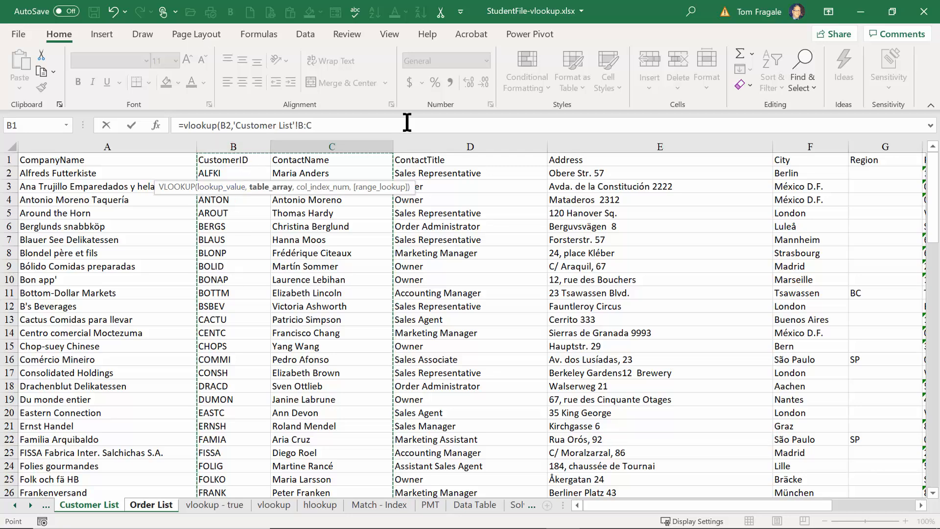
{"action": "type", "text": ","}
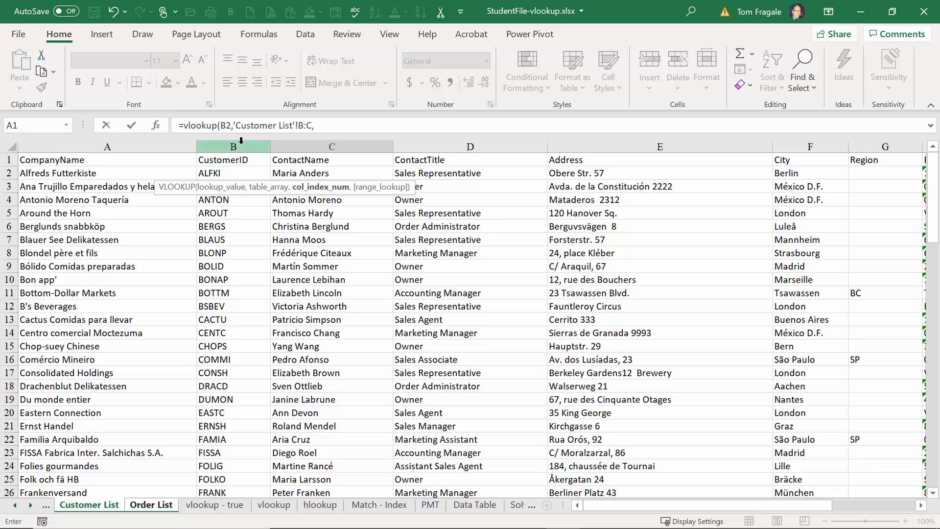
- Complete the VLOOKUP with column index 2 and FALSE for an exact match, and enter the formula
{"action": "left_click", "coordinate": [333, 125]}
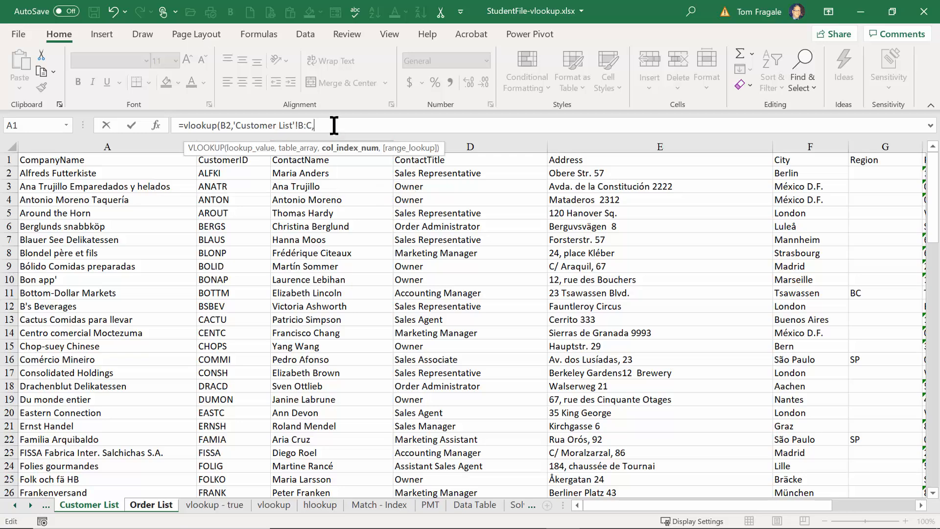
{"action": "type", "text": "2"}
{"action": "type", "text": ","}
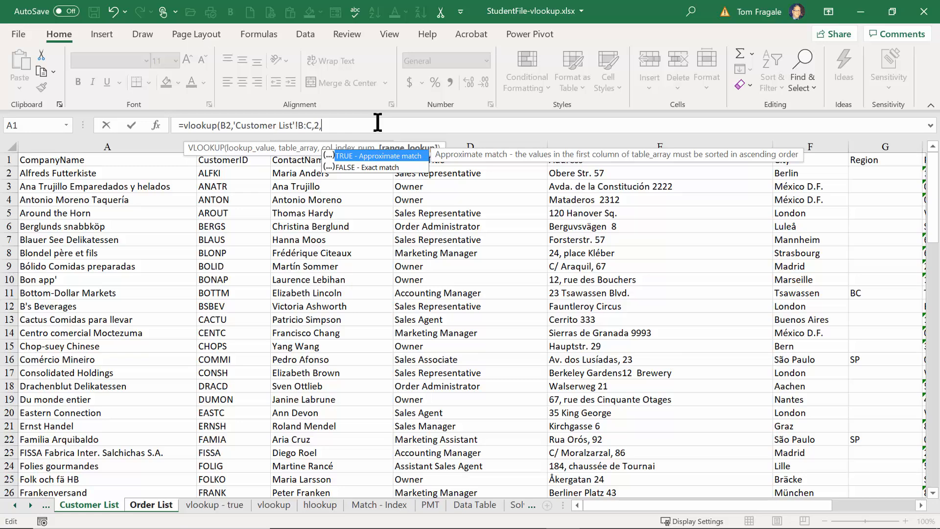
{"action": "double_click", "coordinate": [356, 166]}
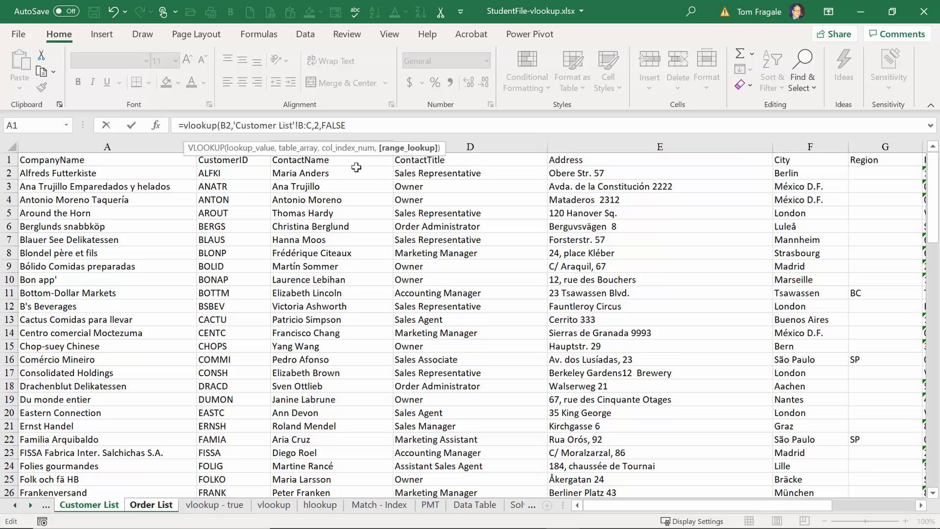
{"action": "type", "text": ")"}
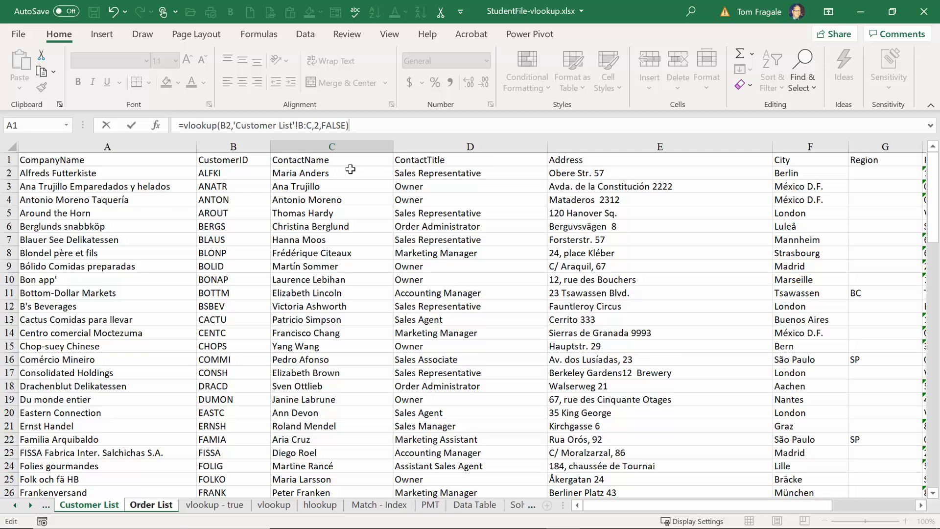
{"action": "key", "text": "Return"}
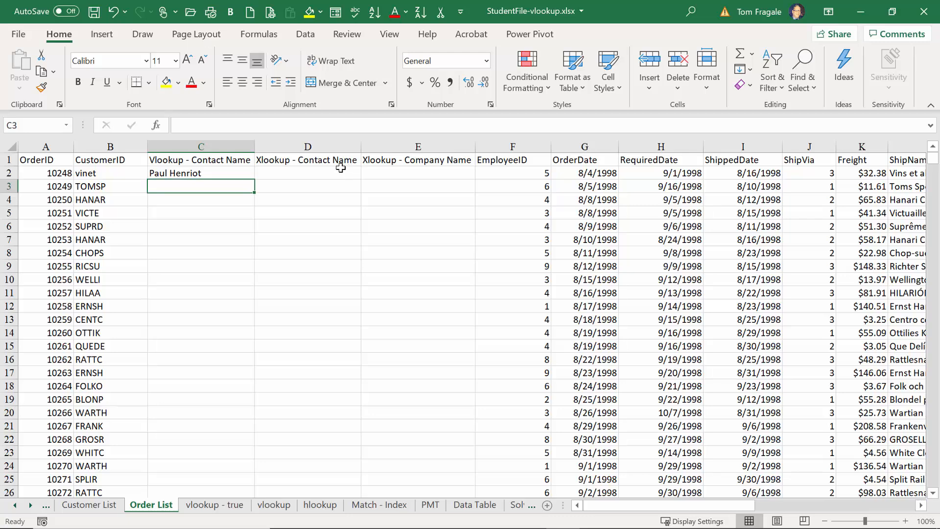
- Check the contact name returned in C2 against the record with the same customer ID in the Customer List sheet
{"action": "left_click", "coordinate": [213, 169]}
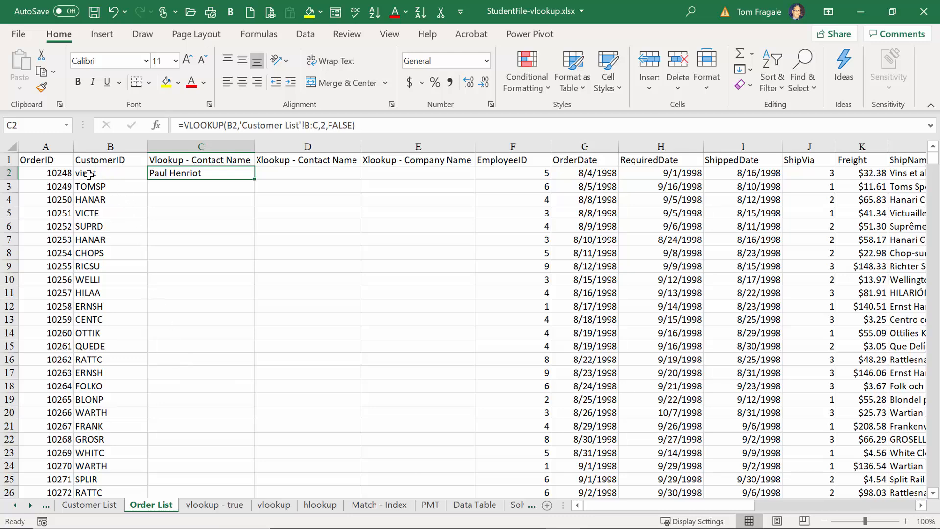
{"action": "left_click", "coordinate": [83, 509]}
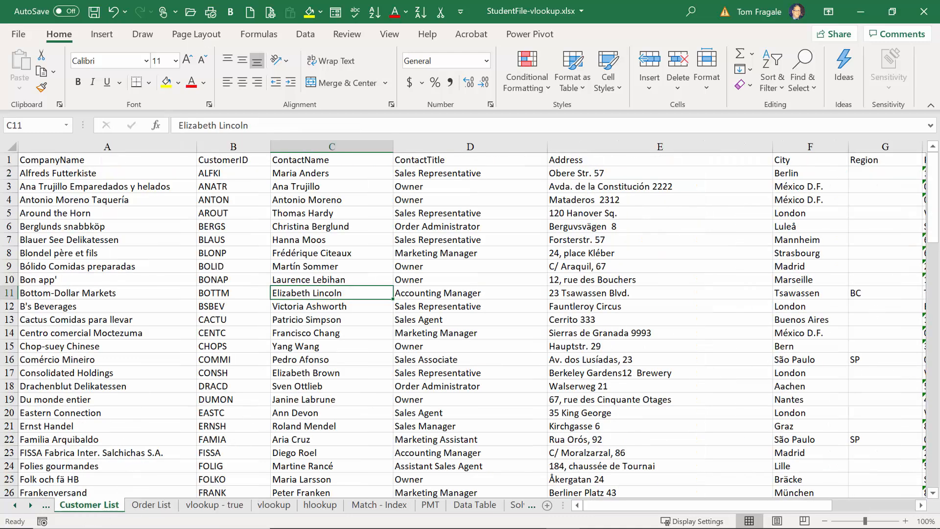
{"action": "left_click_drag", "start_coordinate": [935, 234], "coordinate": [928, 460]}
{"action": "left_click", "coordinate": [242, 434]}
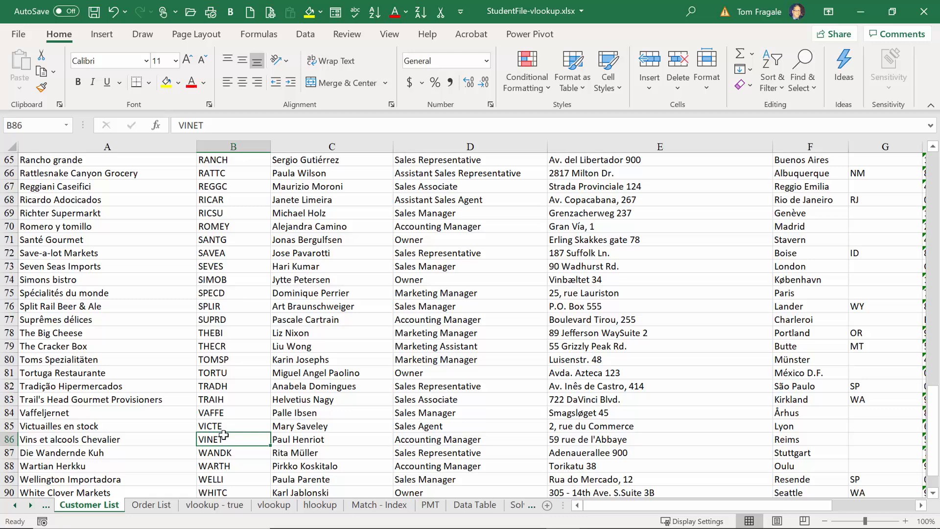
{"action": "left_click", "coordinate": [303, 438]}
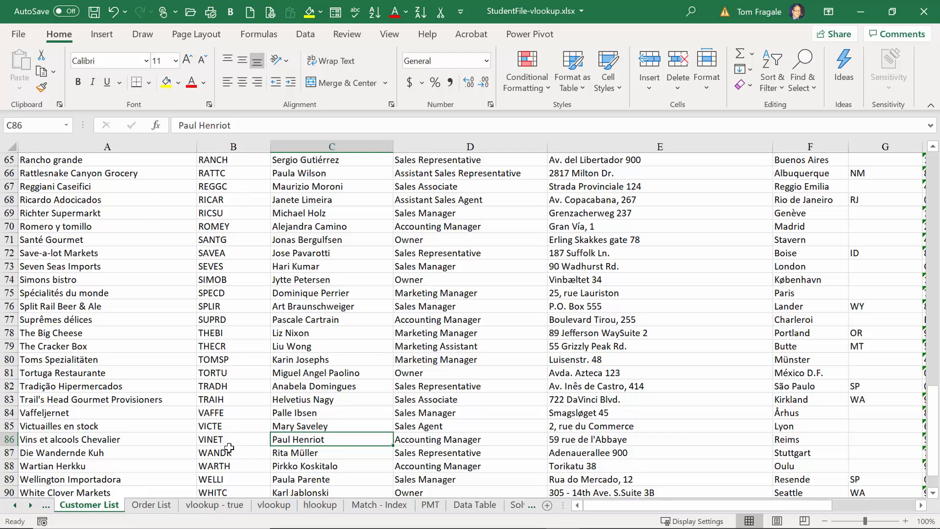
- Return to the Order List sheet and fill the VLOOKUP formula in C2 down the whole contact name column
{"action": "left_click", "coordinate": [149, 505]}
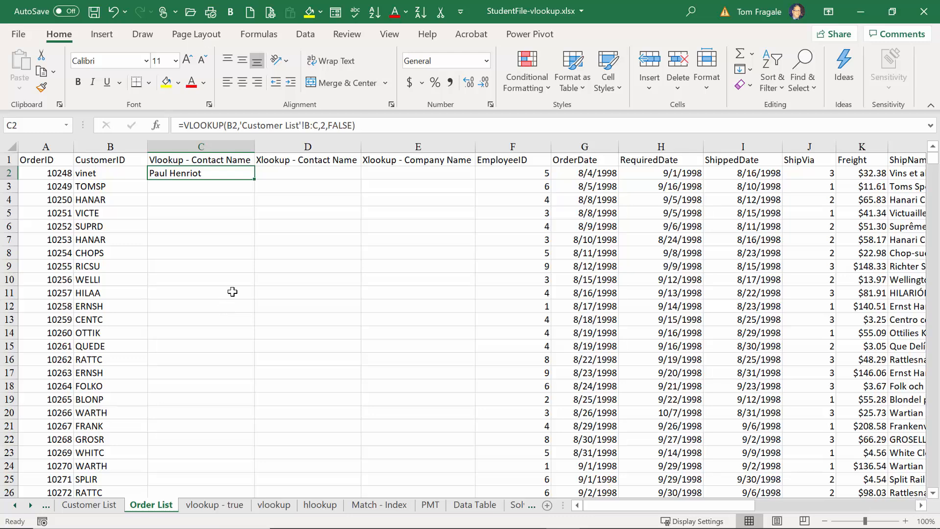
{"action": "double_click", "coordinate": [255, 181]}
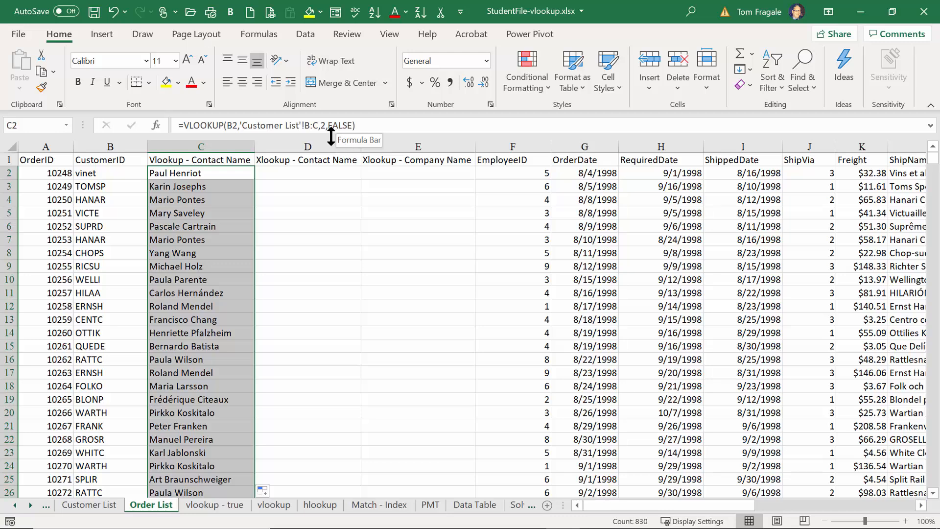
- Replace the customer ID in B2 with the nonexistent value aaa to test the lookup
{"action": "left_click", "coordinate": [116, 175]}
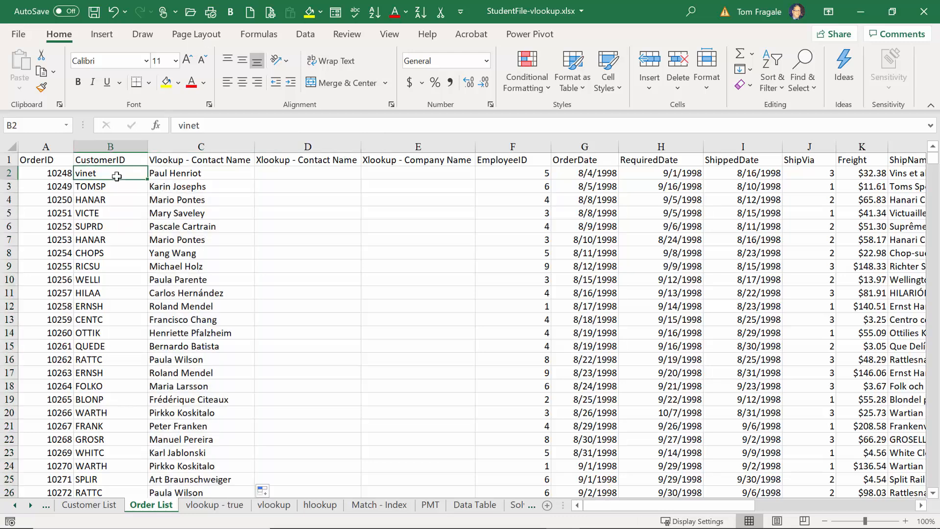
{"action": "type", "text": "aaa"}
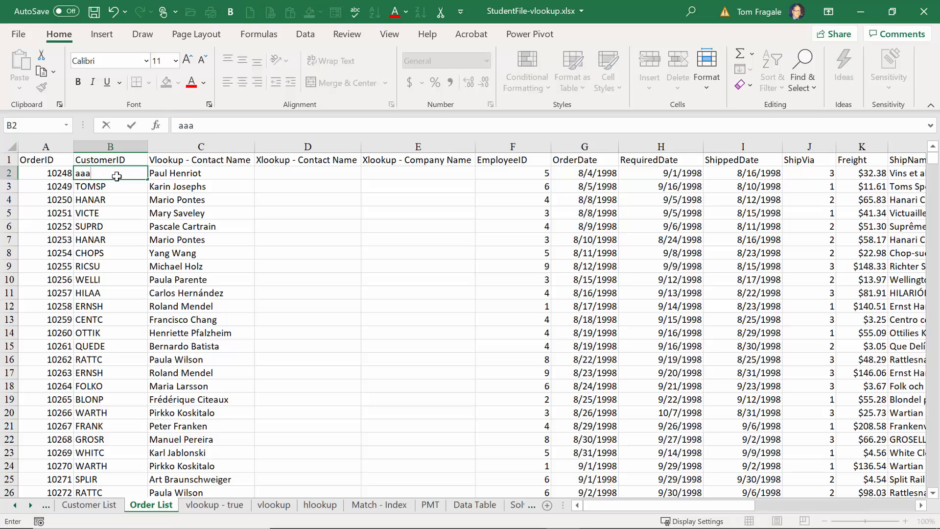
{"action": "key", "text": "Return"}
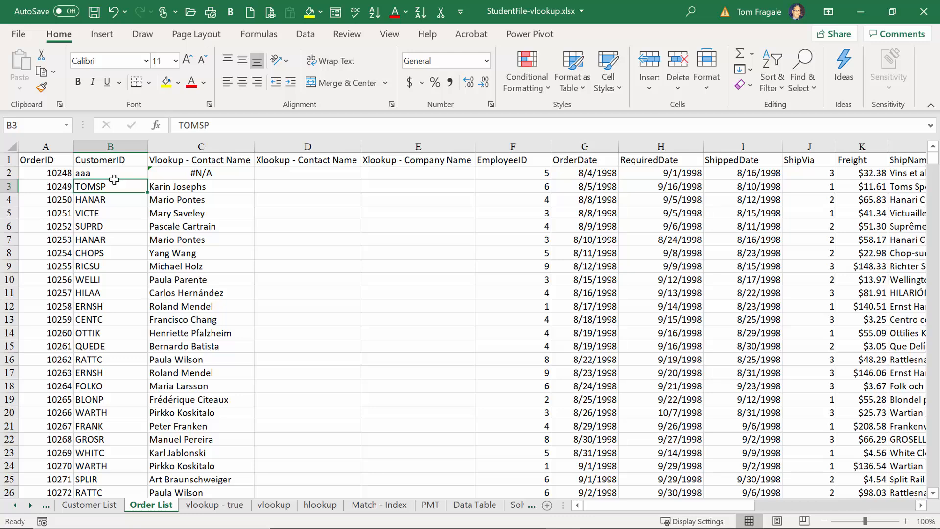
- Wrap the VLOOKUP in C2 in IFERROR with "Not found" as the value if error, and enter the formula
{"action": "left_click", "coordinate": [195, 169]}
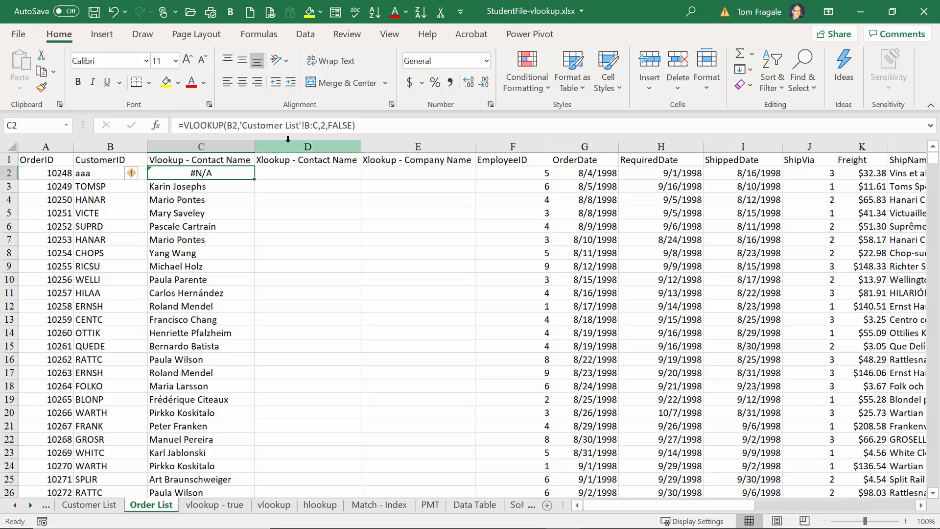
{"action": "left_click", "coordinate": [184, 120]}
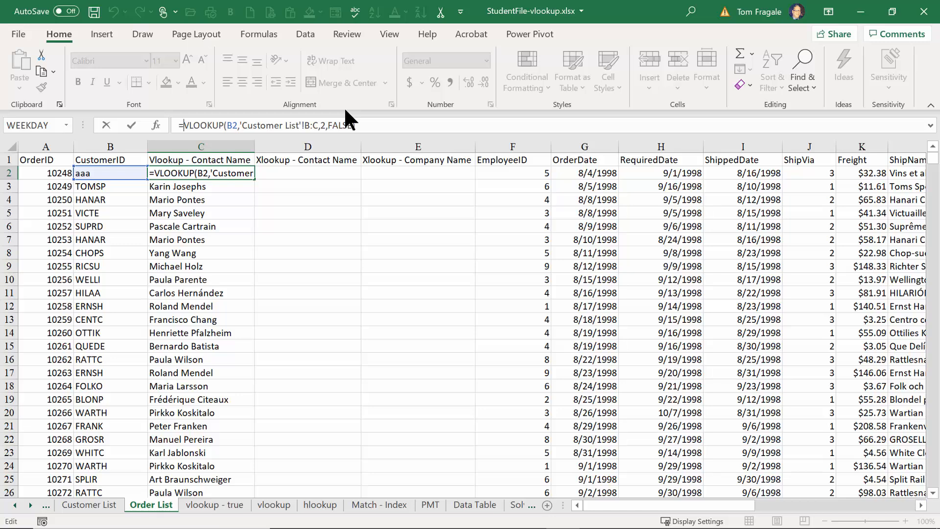
{"action": "type", "text": "iferror"}
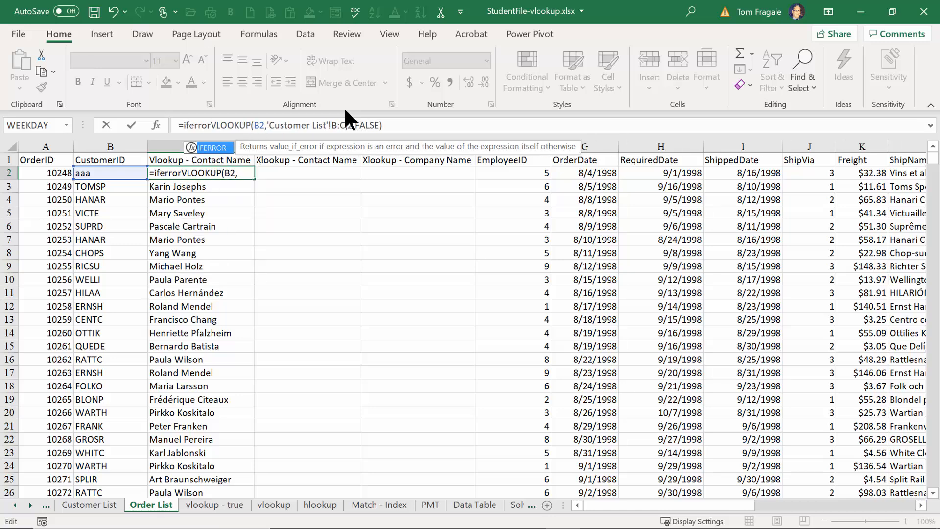
{"action": "type", "text": "("}
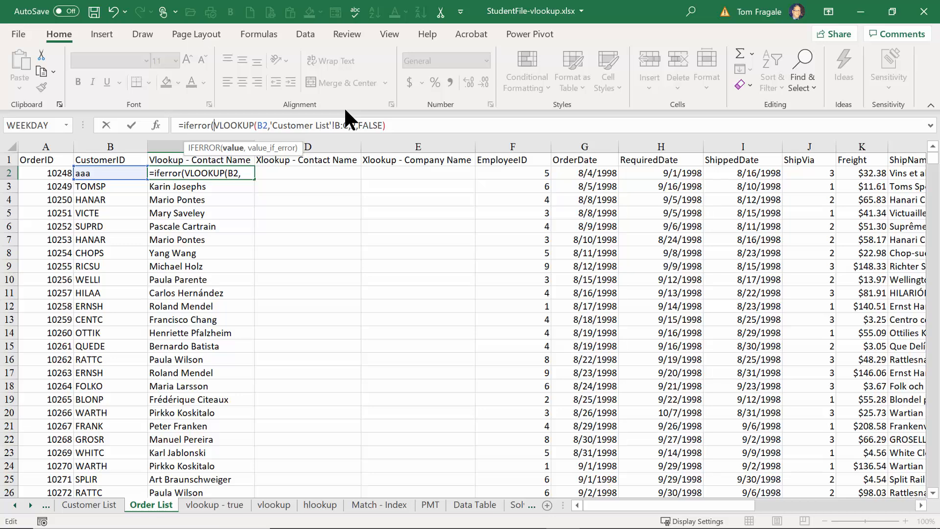
{"action": "left_click", "coordinate": [401, 127]}
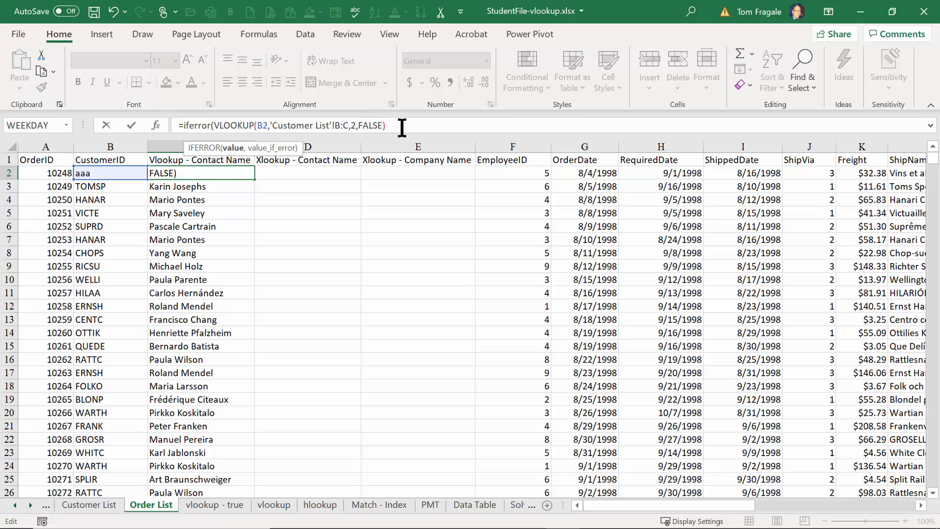
{"action": "type", "text": ",\"No"}
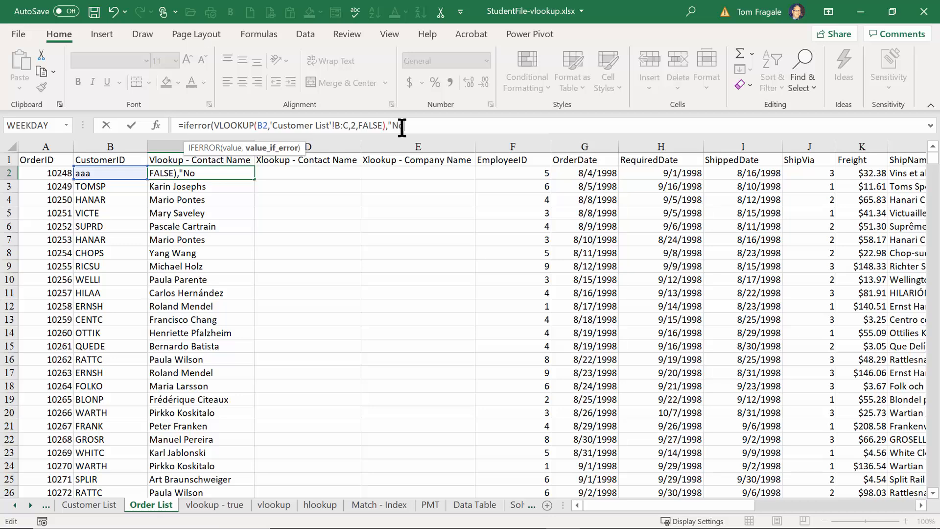
{"action": "type", "text": "t found\")"}
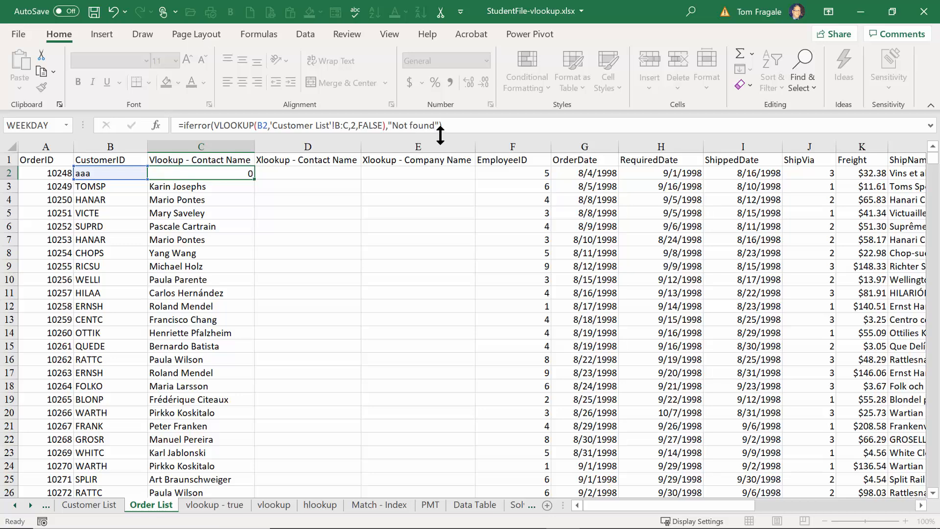
{"action": "key", "text": "Return"}
{"action": "left_click", "coordinate": [198, 172]}
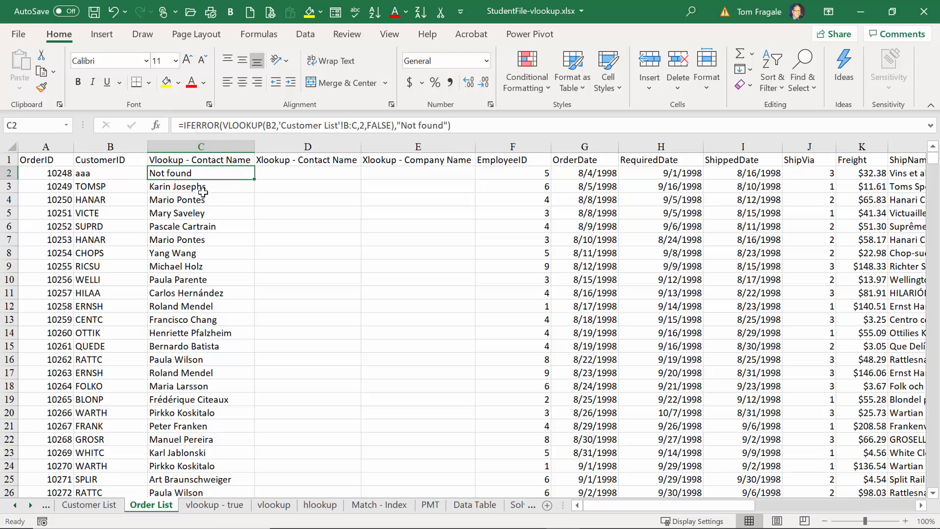
- Restore the valid customer ID in B2 and check the lookup formula and contact name in C2
{"action": "left_click", "coordinate": [94, 177]}
{"action": "type", "text": "Vinet"}
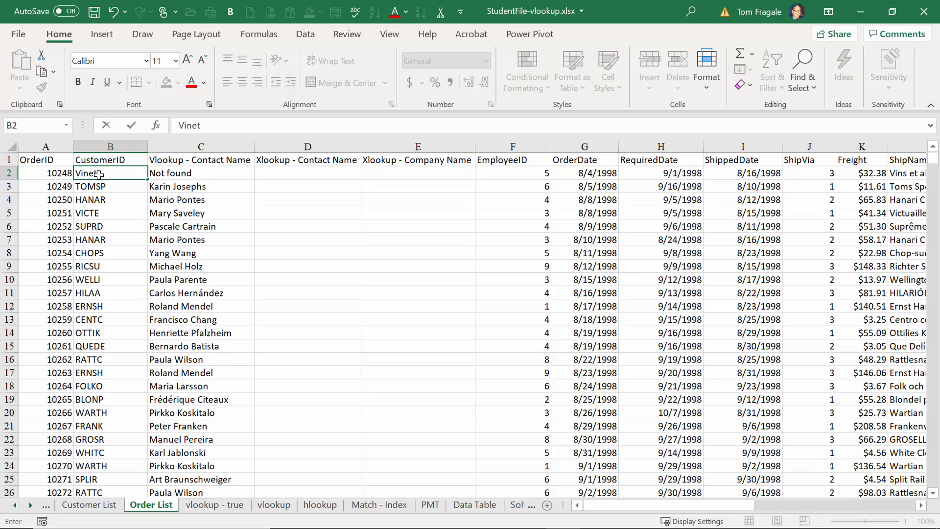
{"action": "key", "text": "Return"}
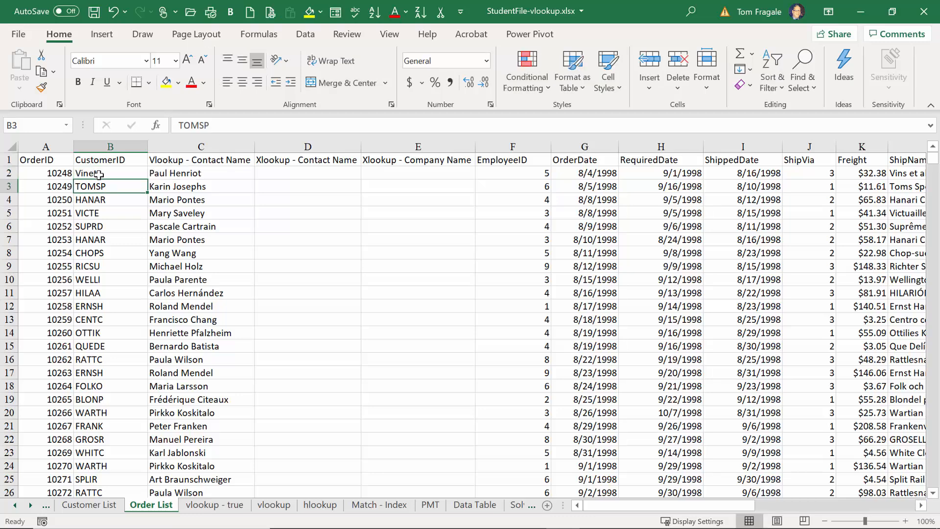
{"action": "left_click", "coordinate": [173, 180]}
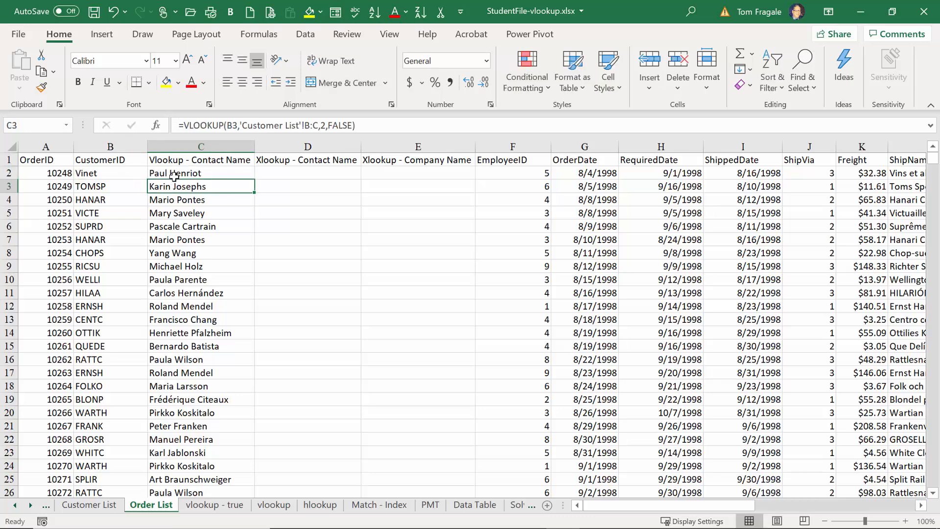
{"action": "left_click", "coordinate": [175, 173]}
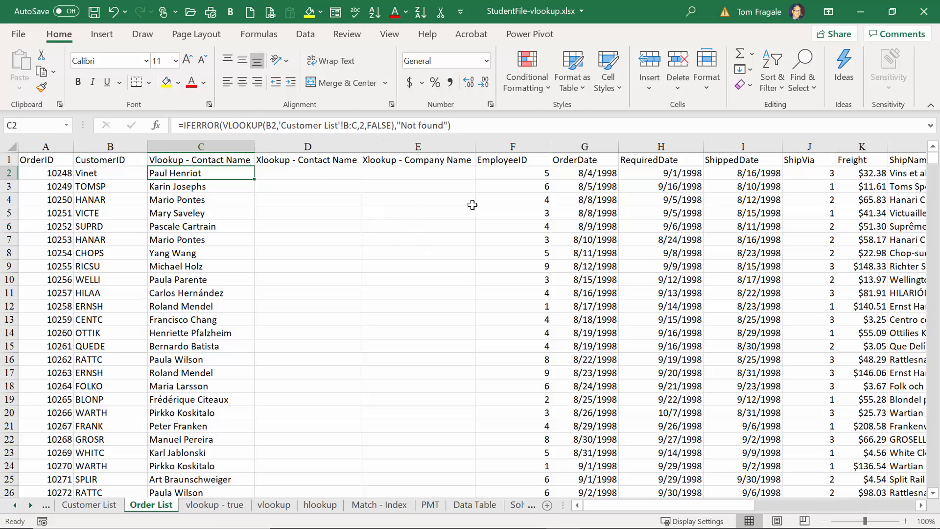
- Start an XLOOKUP formula in cell D2 with the customer ID in B2 as the lookup value
{"action": "left_click", "coordinate": [291, 174]}
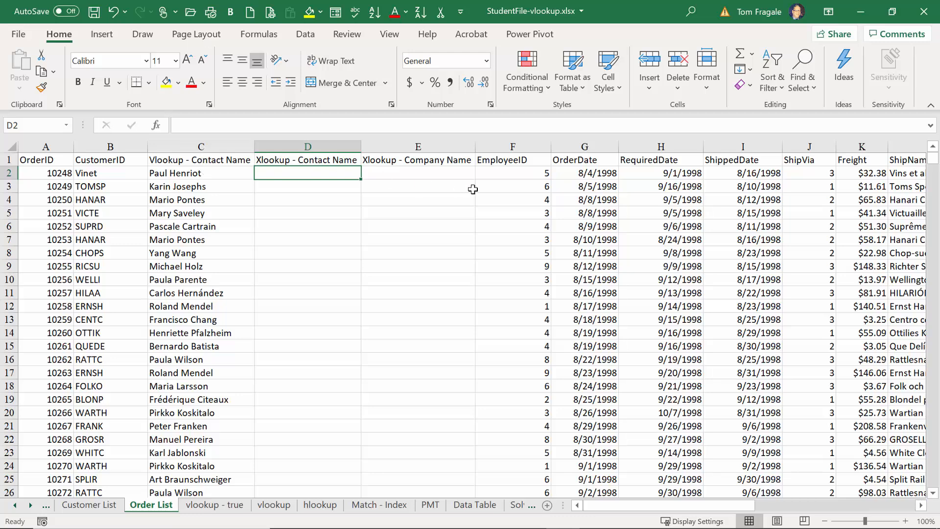
{"action": "type", "text": "=xlookup"}
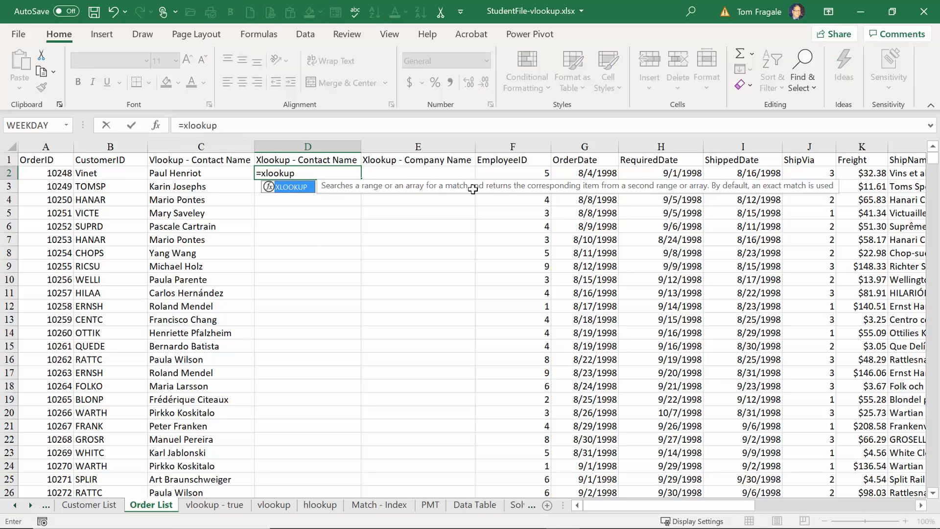
{"action": "type", "text": "("}
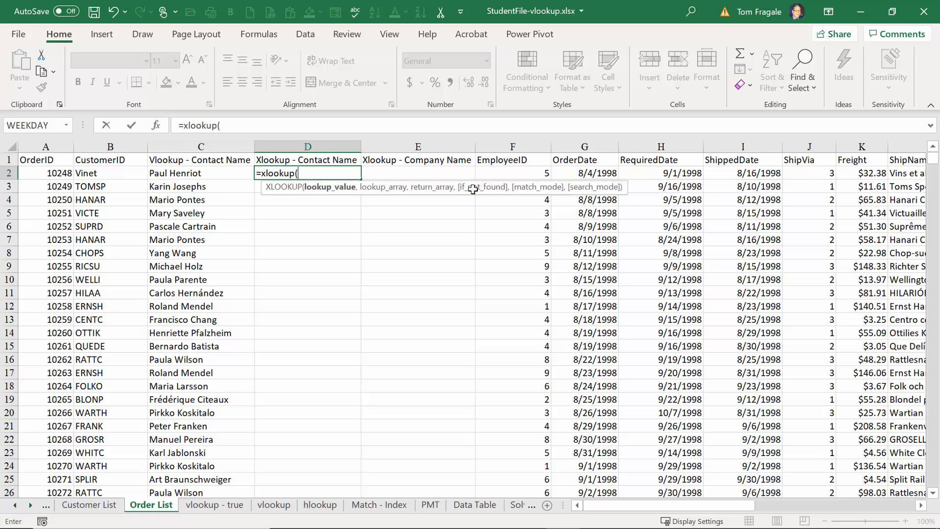
{"action": "left_click", "coordinate": [89, 173]}
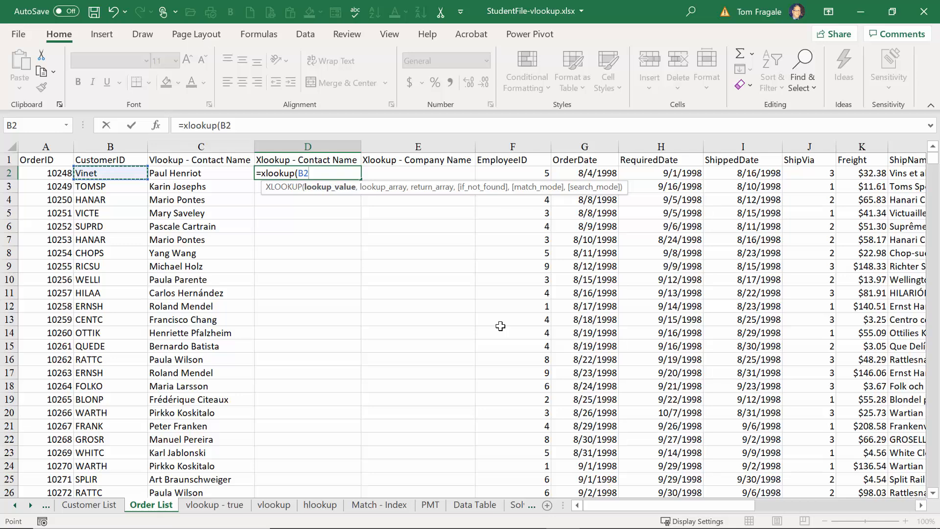
{"action": "type", "text": ","}
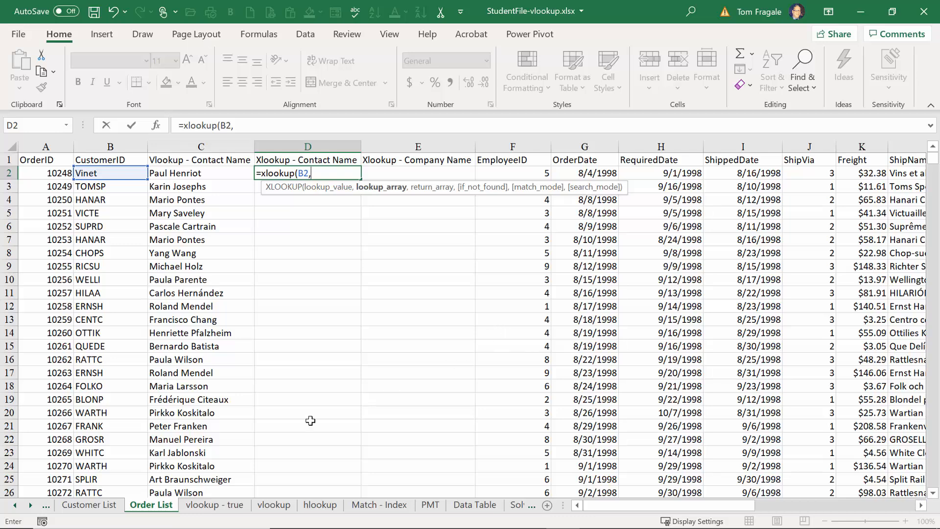
- Set the XLOOKUP's lookup array to column B and its return array to column C of the Customer List sheet
{"action": "left_click", "coordinate": [90, 505]}
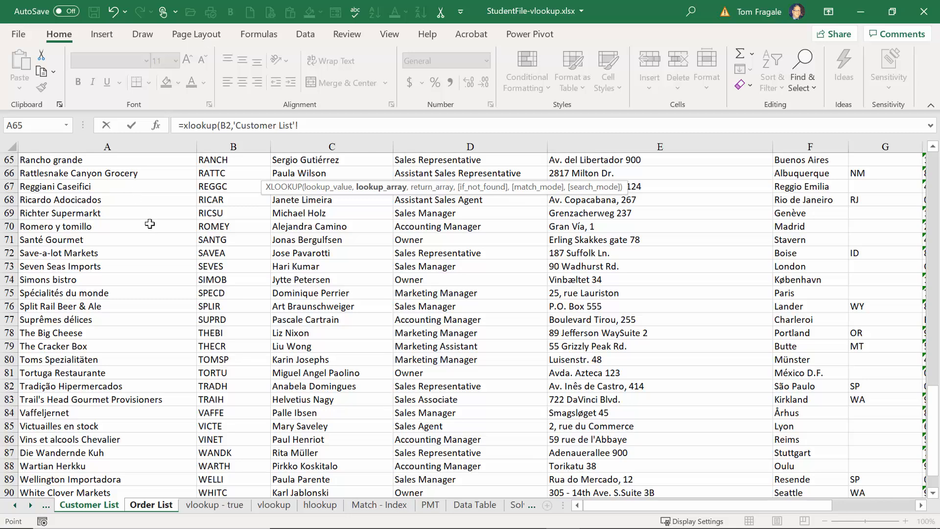
{"action": "left_click", "coordinate": [224, 147]}
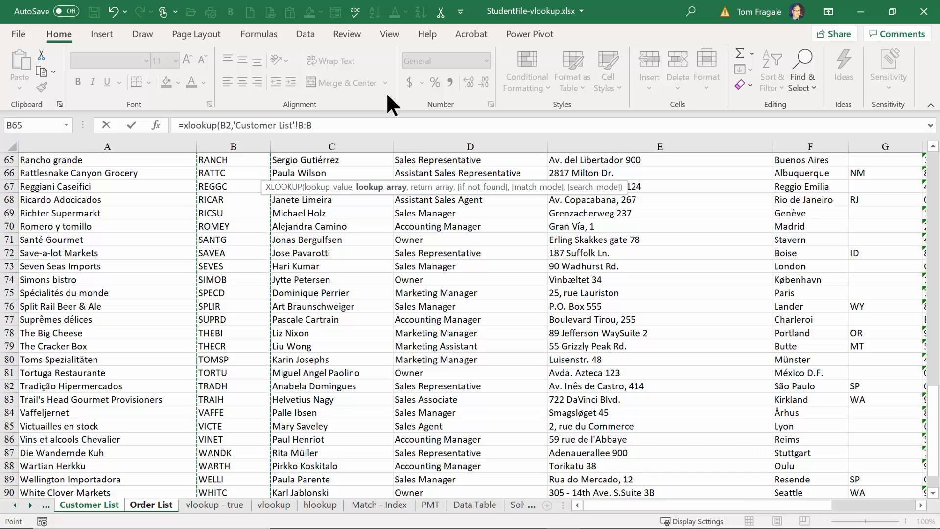
{"action": "type", "text": ","}
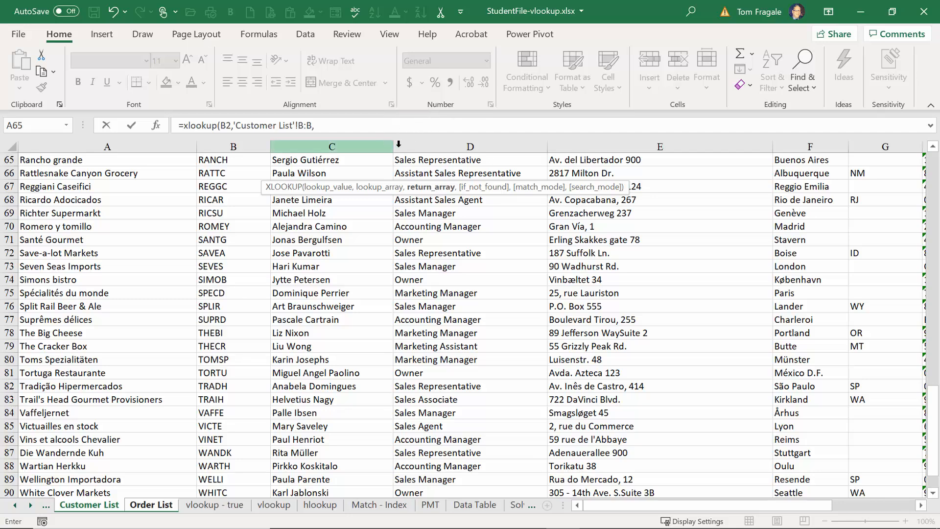
{"action": "left_click", "coordinate": [331, 142]}
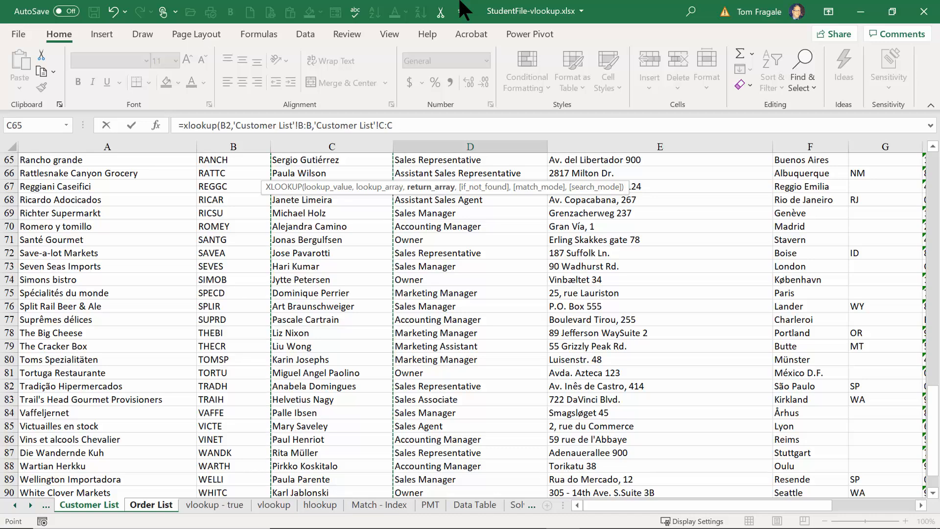
{"action": "type", "text": ","}
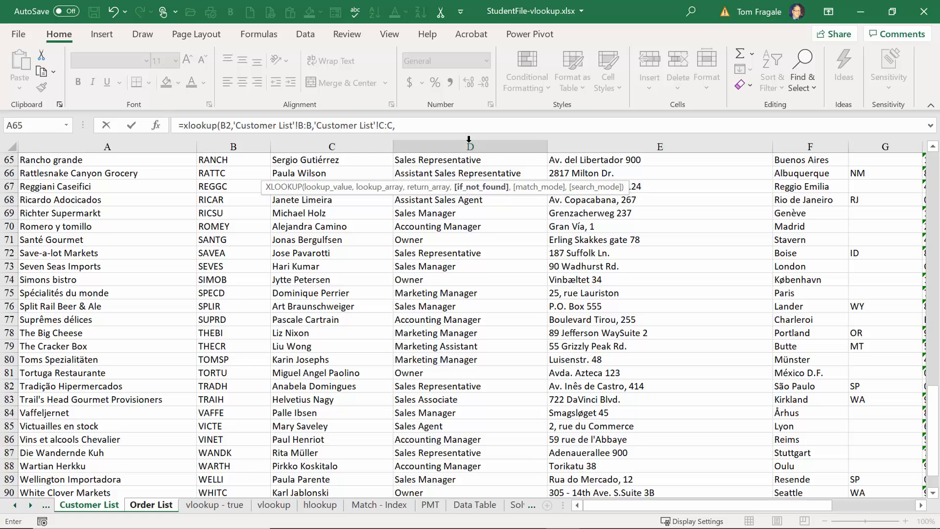
- Set the XLOOKUP's if-not-found text to "Not Found" and its match mode to 0, Exact match
{"action": "left_click", "coordinate": [427, 127]}
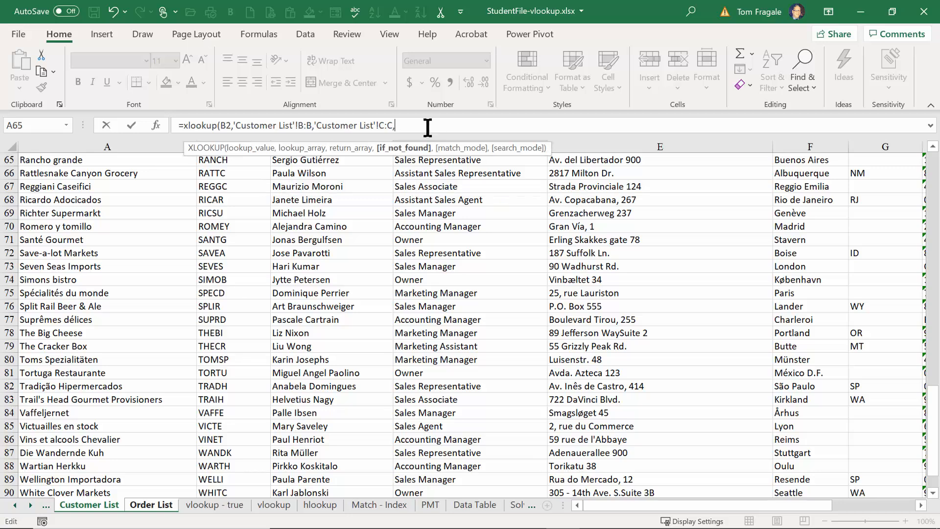
{"action": "type", "text": "Not Found\","}
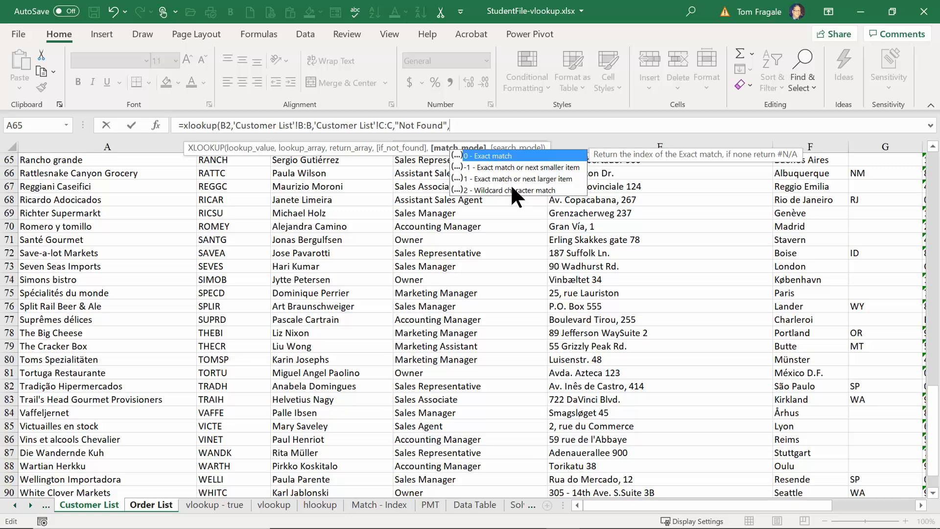
{"action": "double_click", "coordinate": [481, 155]}
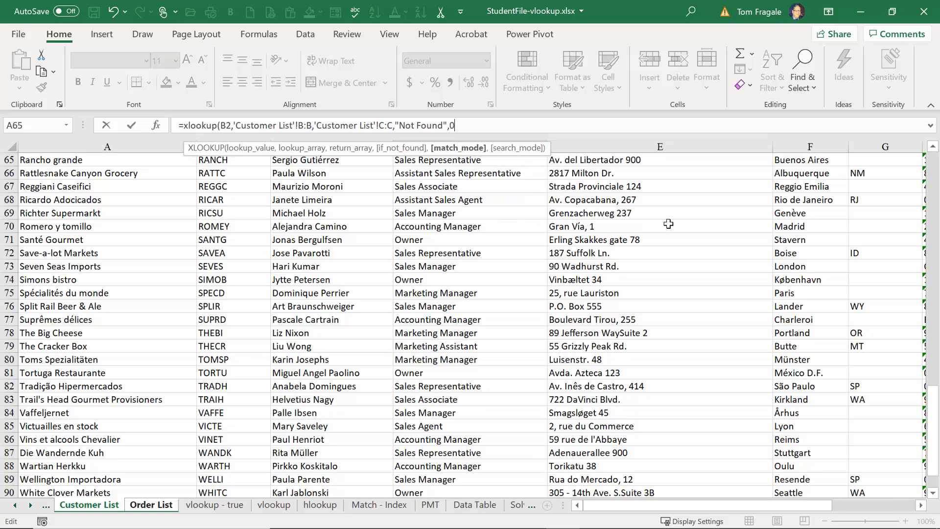
- Finish the XLOOKUP in D2 after its match mode, omitting the search mode, and fill it down the Xlookup - Contact Name column
{"action": "type", "text": ","}
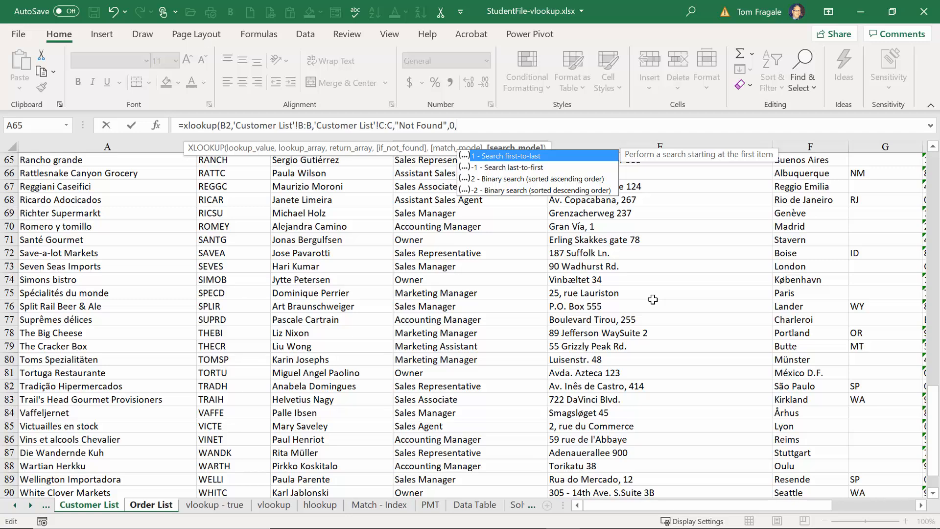
{"action": "type", "text": ","}
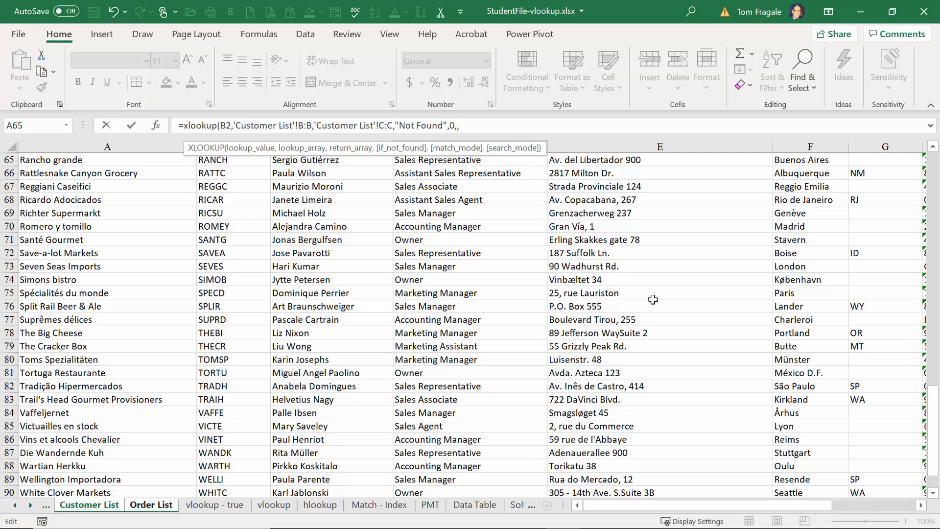
{"action": "type", "text": ")"}
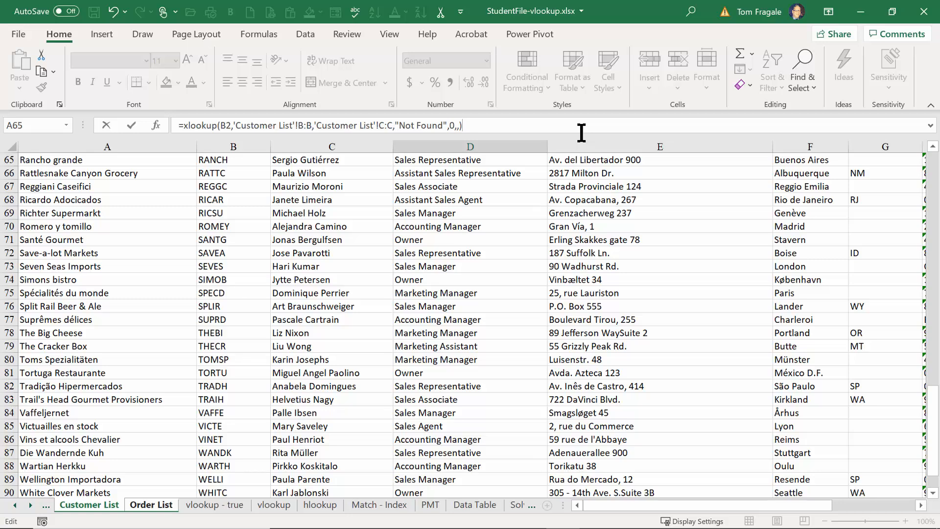
{"action": "key", "text": "Return"}
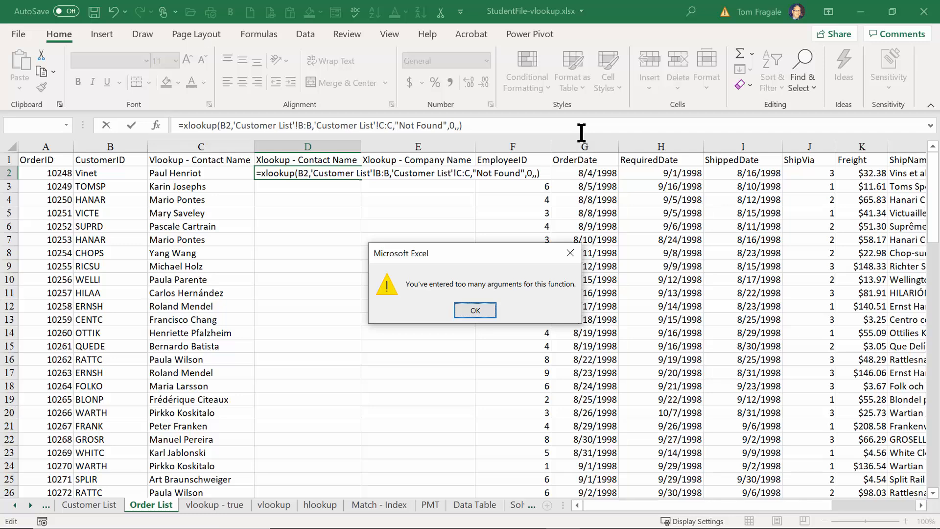
{"action": "key", "text": "Return"}
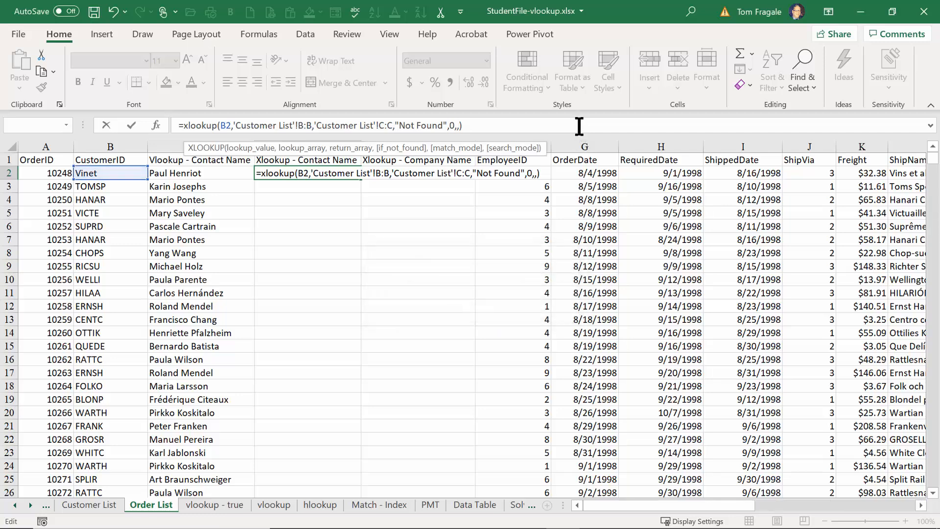
{"action": "key", "text": "BackSpace"}
{"action": "key", "text": "BackSpace"}
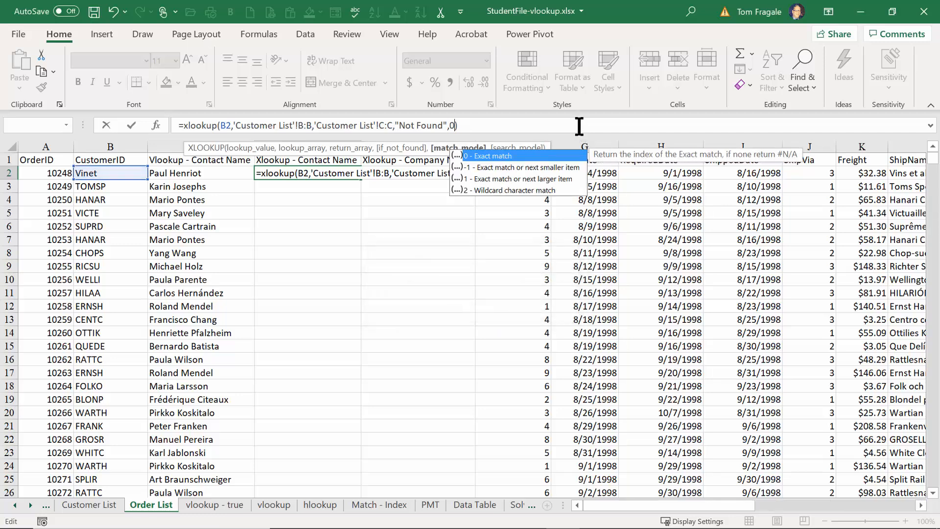
{"action": "key", "text": "Return"}
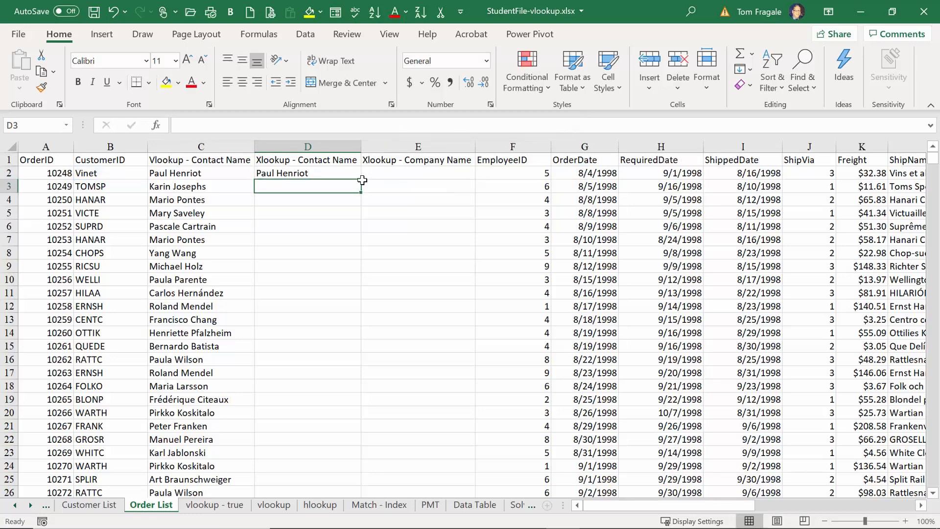
{"action": "left_click", "coordinate": [319, 172]}
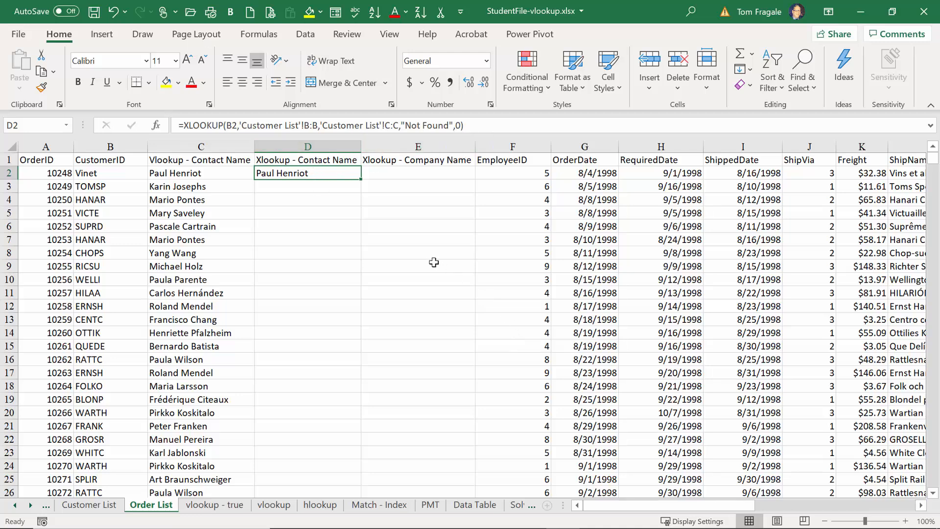
{"action": "double_click", "coordinate": [363, 180]}
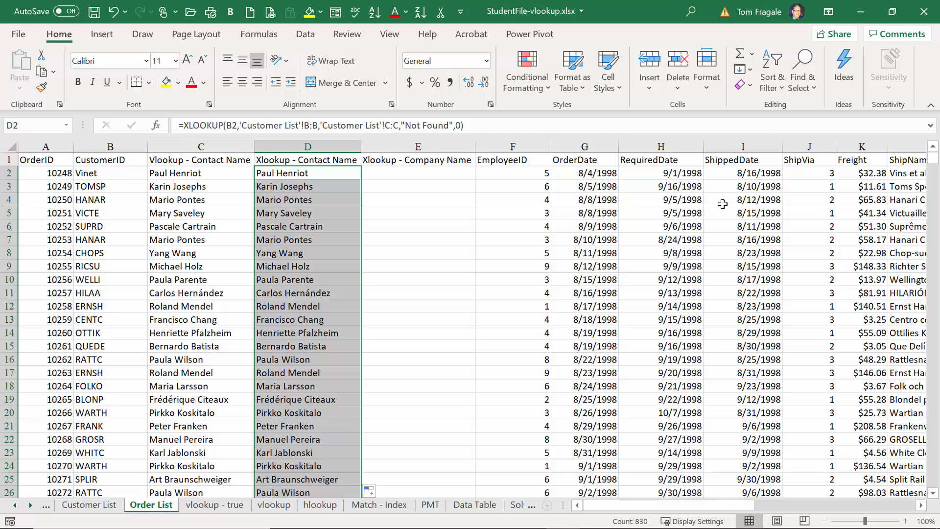
- Start an XLOOKUP formula in cell E2 of the Order List with the customer ID in B2 as the lookup value
{"action": "left_click", "coordinate": [418, 178]}
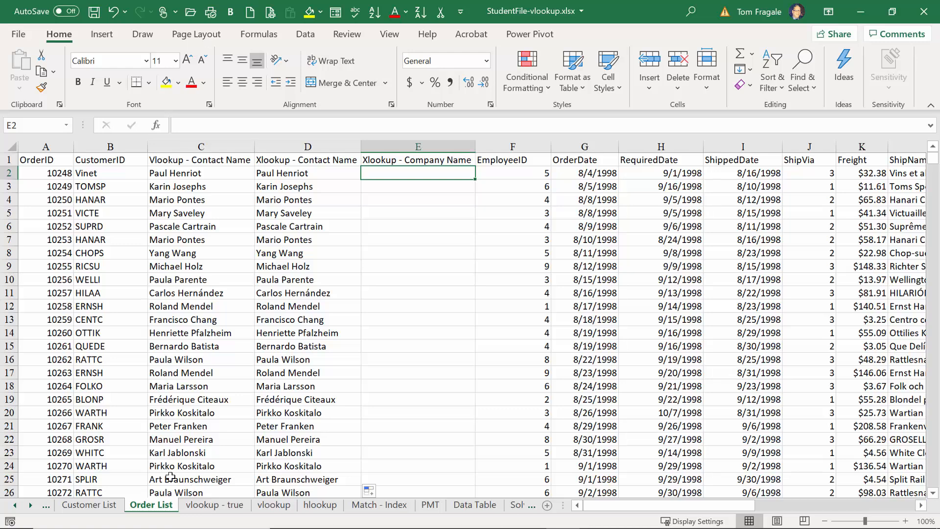
{"action": "left_click", "coordinate": [81, 508]}
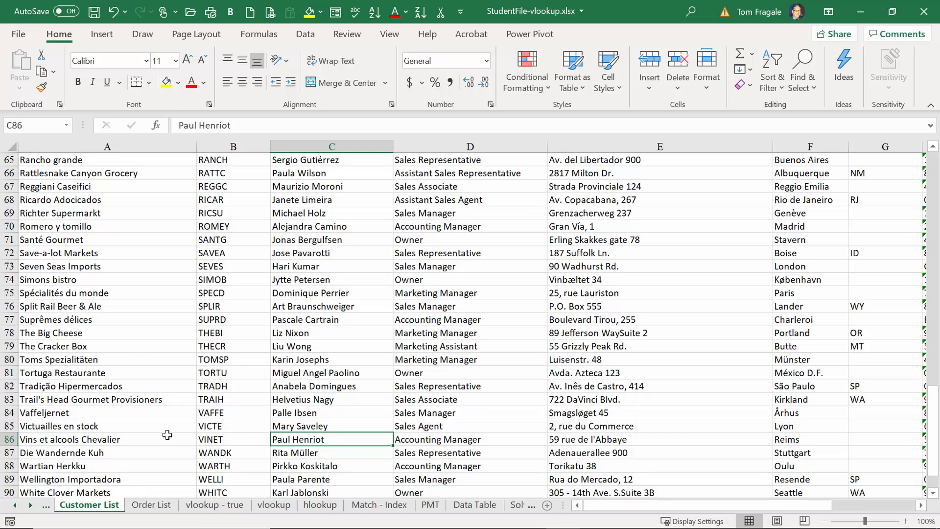
{"action": "left_click", "coordinate": [160, 503]}
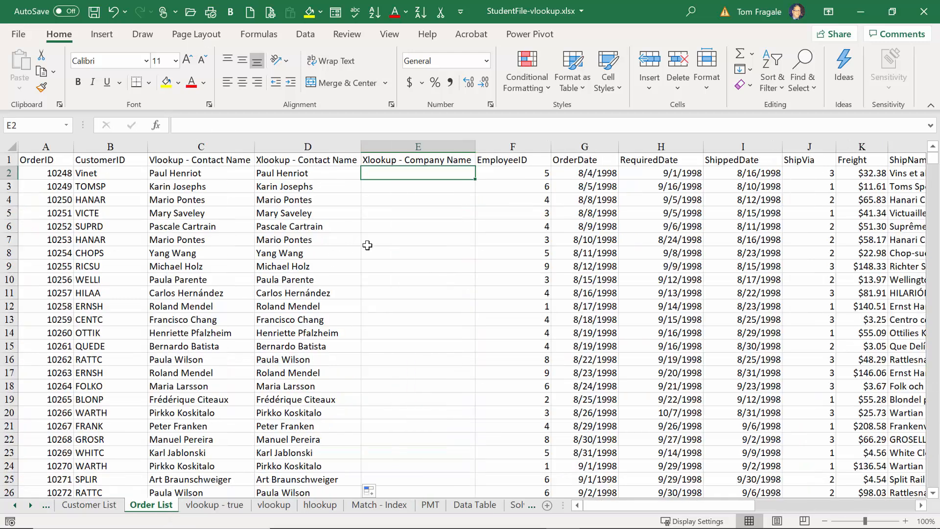
{"action": "type", "text": "="}
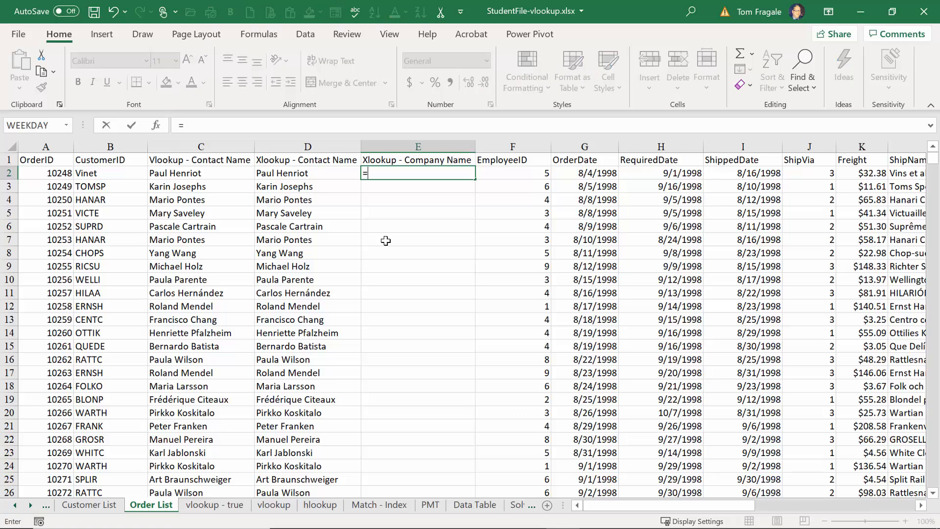
{"action": "type", "text": "xlookup("}
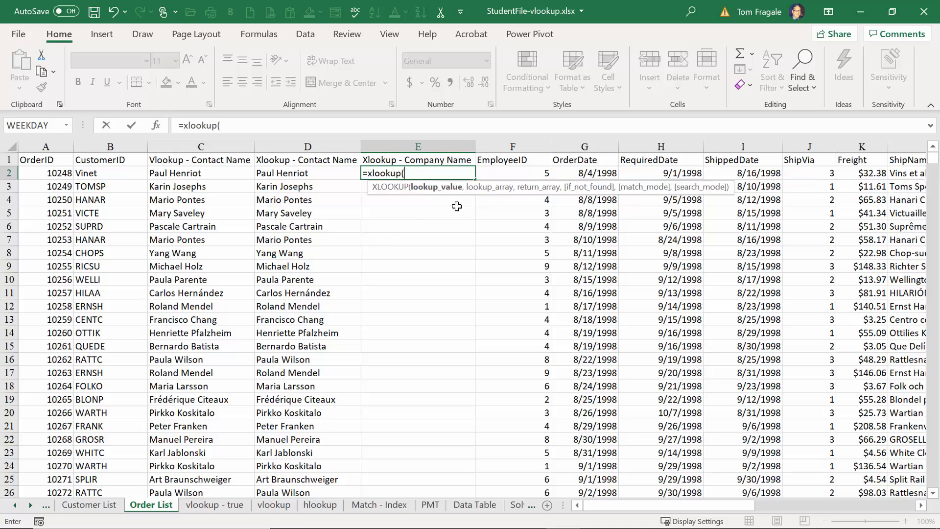
{"action": "left_click", "coordinate": [97, 173]}
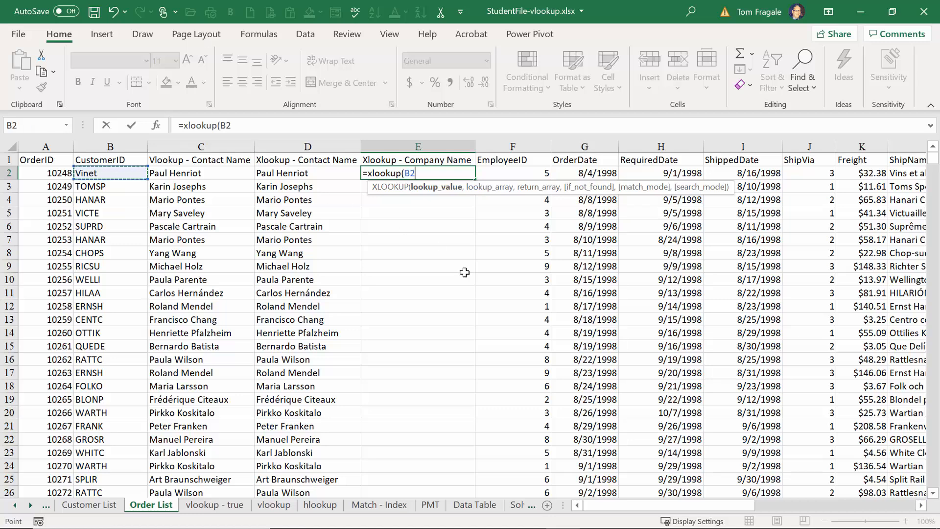
{"action": "type", "text": ","}
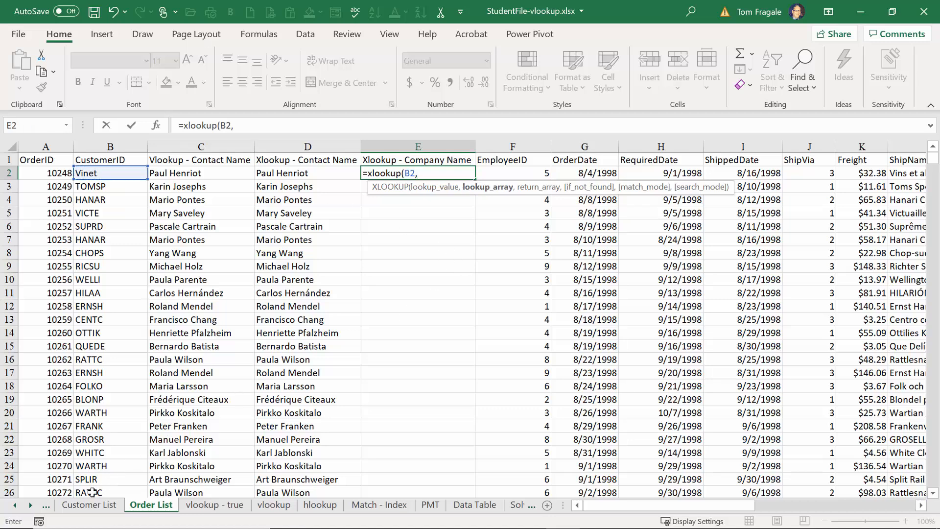
- Set the E2 XLOOKUP's lookup array to column B and its return array to column A of the Customer List sheet
{"action": "left_click", "coordinate": [83, 505]}
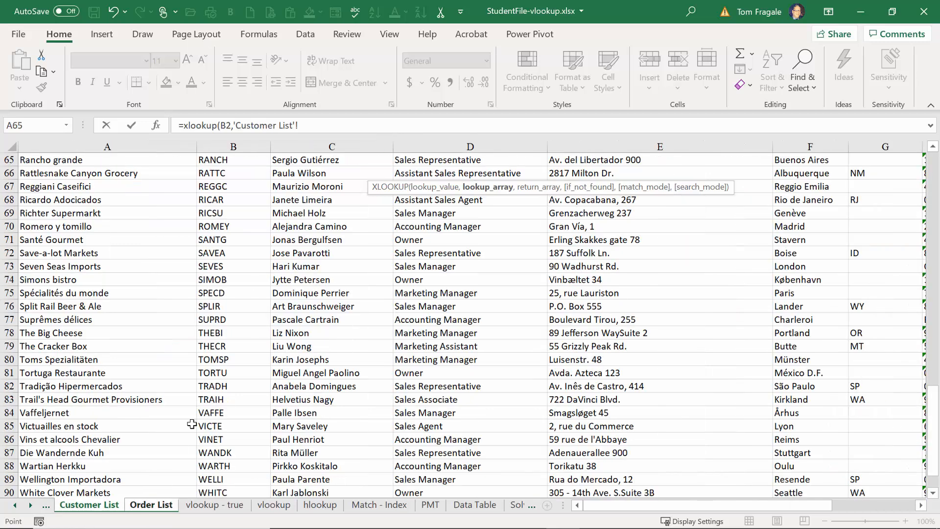
{"action": "left_click", "coordinate": [249, 146]}
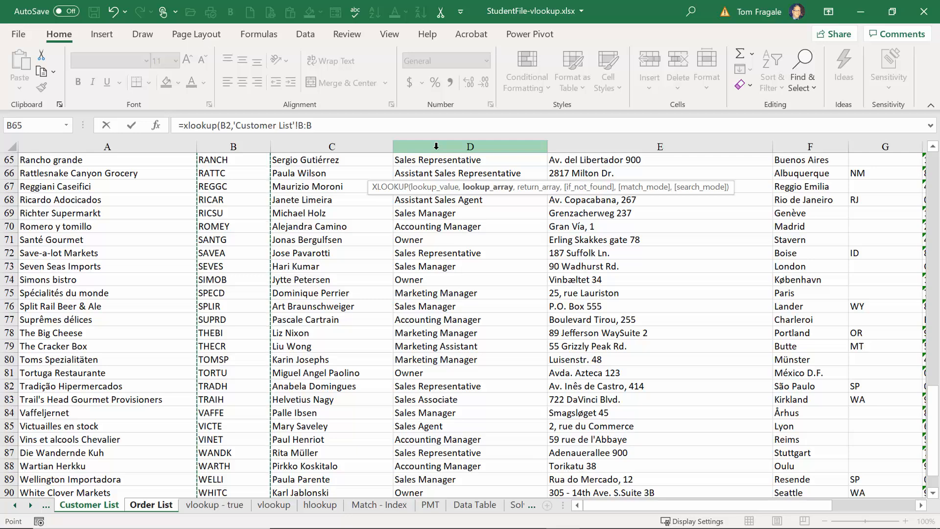
{"action": "type", "text": ","}
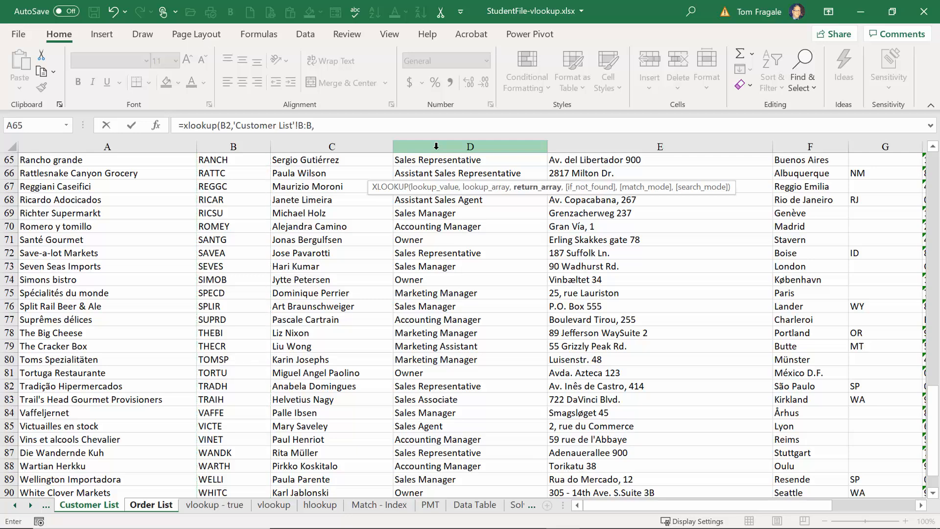
{"action": "left_click", "coordinate": [93, 143]}
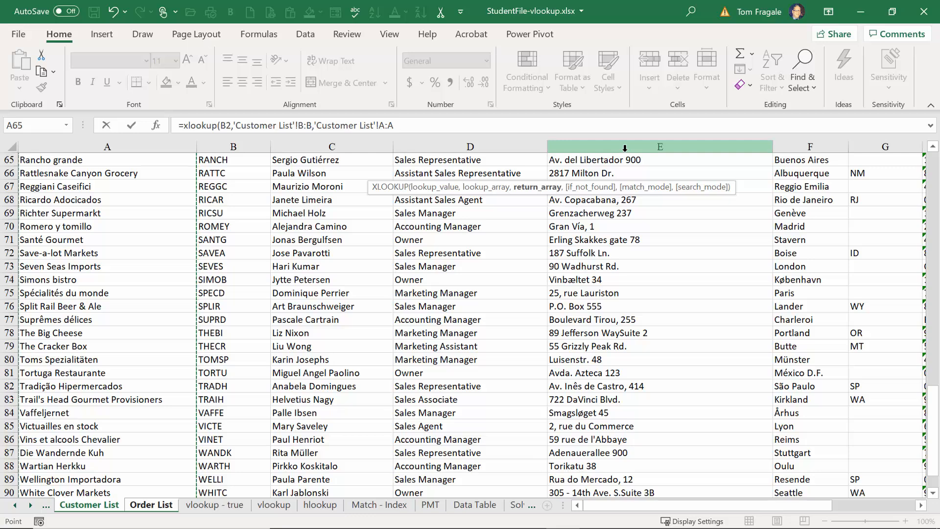
{"action": "type", "text": ","}
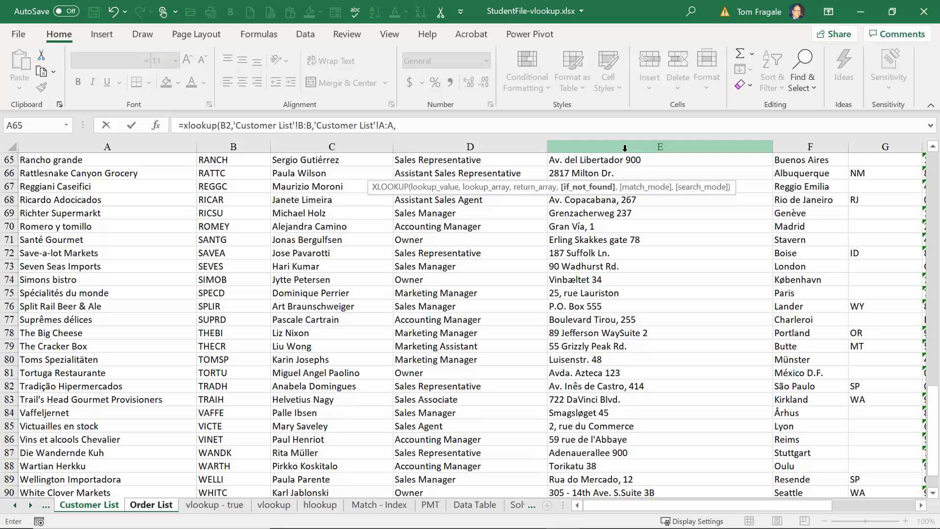
- Complete the E2 XLOOKUP with "Not Found" as the if-not-found text and match mode 0, Exact match
{"action": "type", "text": "\"Npot"}
{"action": "key", "text": "BackSpace"}
{"action": "key", "text": "BackSpace"}
{"action": "key", "text": "BackSpace"}
{"action": "type", "text": "ot Found"}
{"action": "key", "text": "BackSpace"}
{"action": "type", "text": "d\","}
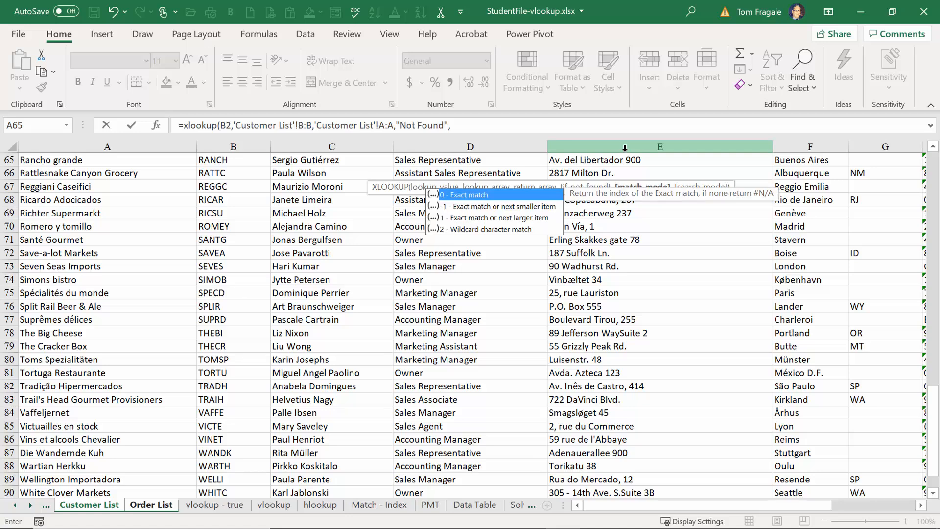
{"action": "double_click", "coordinate": [479, 194]}
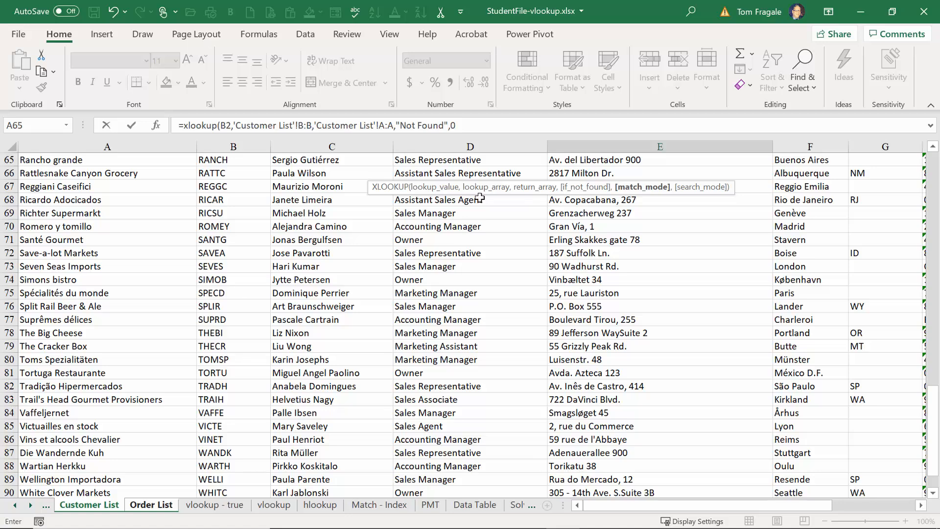
{"action": "type", "text": ")"}
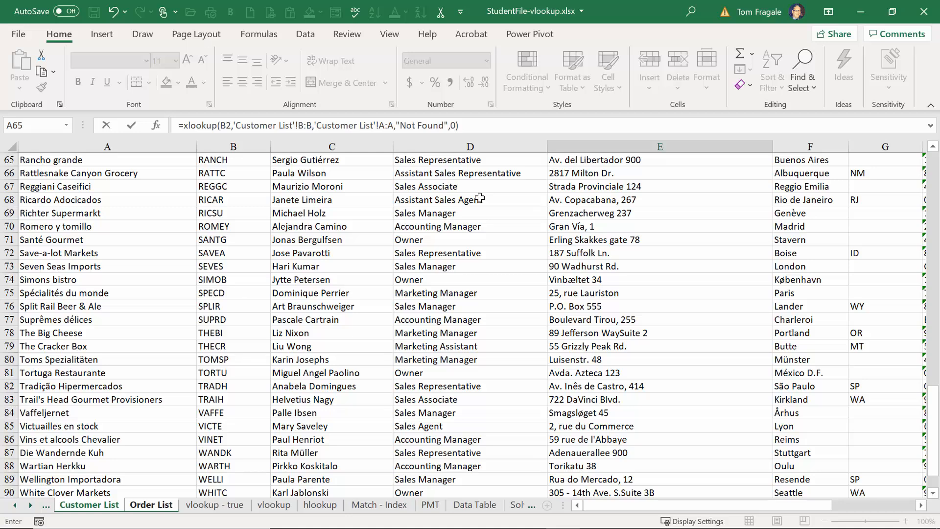
{"action": "key", "text": "Return"}
{"action": "left_click", "coordinate": [390, 171]}
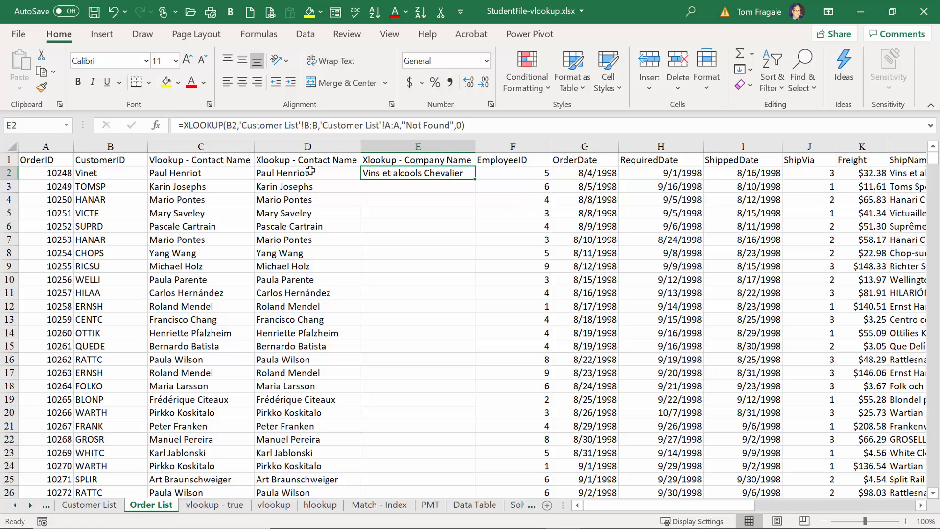
- Try a column index of -1 in the VLOOKUP formula in C2
{"action": "left_click", "coordinate": [201, 174]}
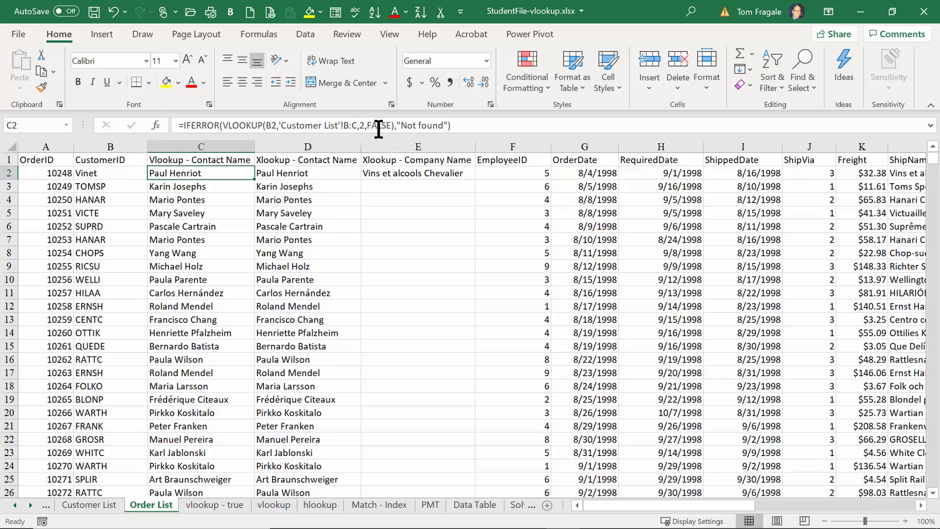
{"action": "left_click", "coordinate": [359, 126]}
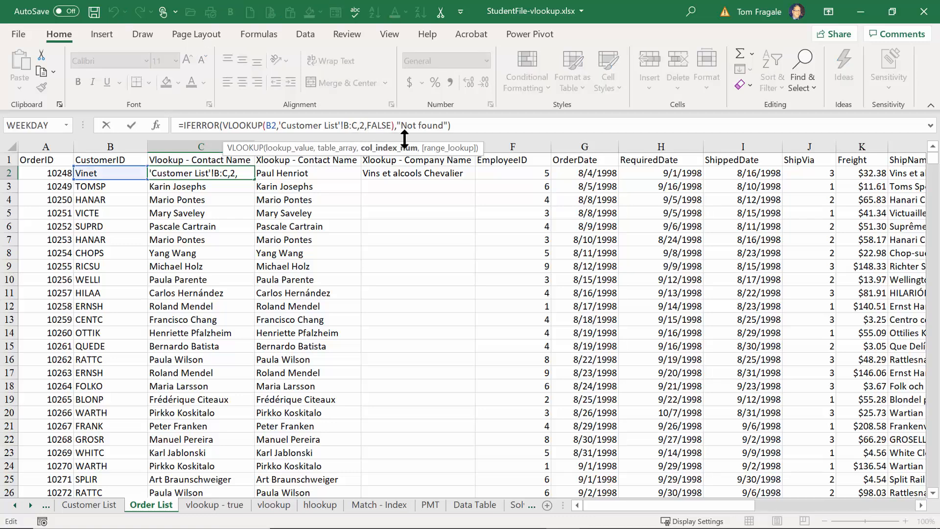
{"action": "key", "text": "Delete"}
{"action": "type", "text": "-1"}
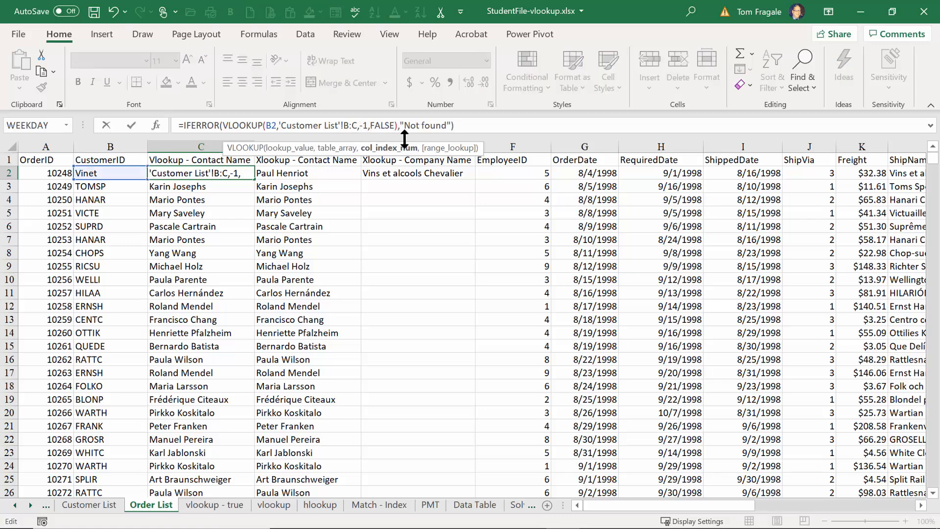
{"action": "key", "text": "Return"}
{"action": "key", "text": "Up"}
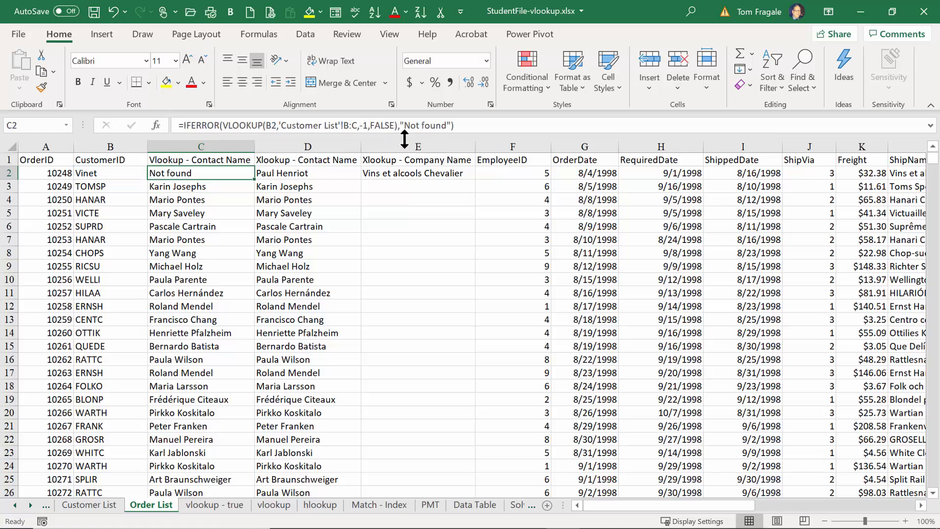
- Try a column index of 0 in the VLOOKUP formula in C2
{"action": "left_click", "coordinate": [368, 125]}
{"action": "key", "text": "BackSpace"}
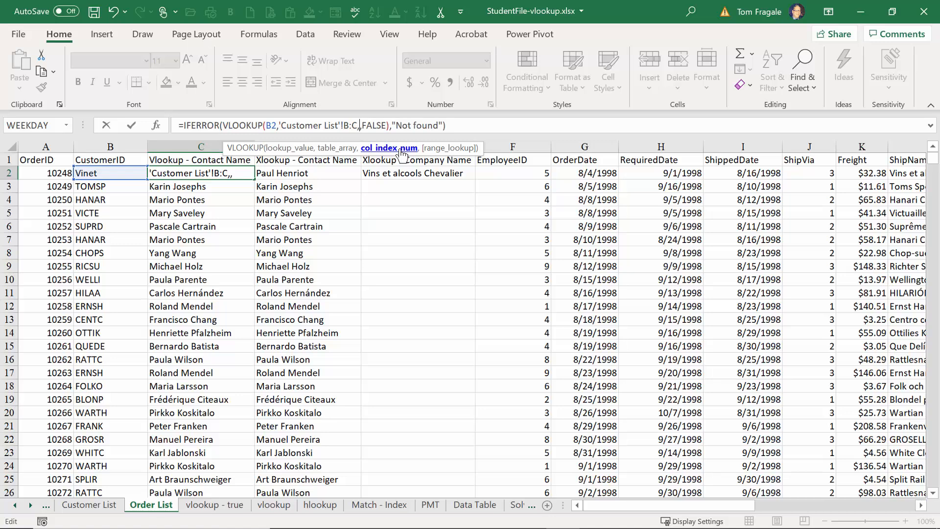
{"action": "type", "text": "0"}
{"action": "key", "text": "Return"}
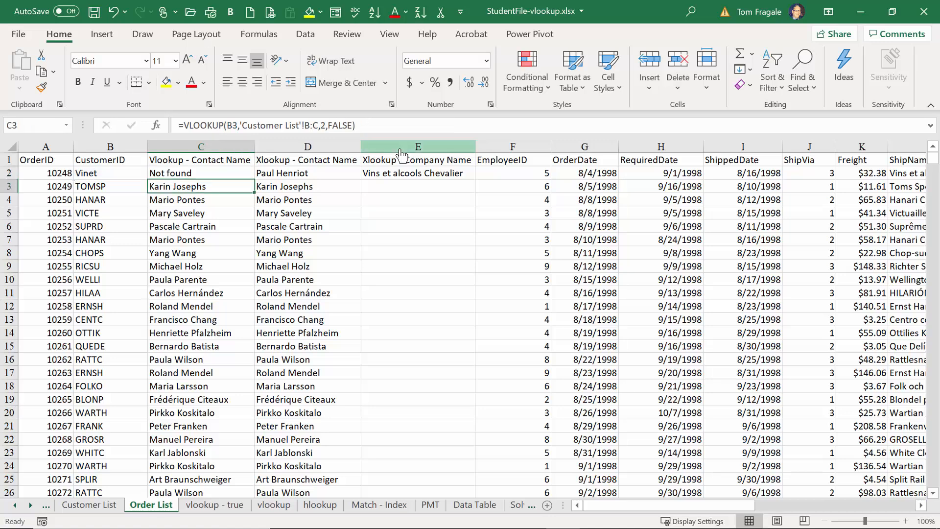
{"action": "key", "text": "Up"}
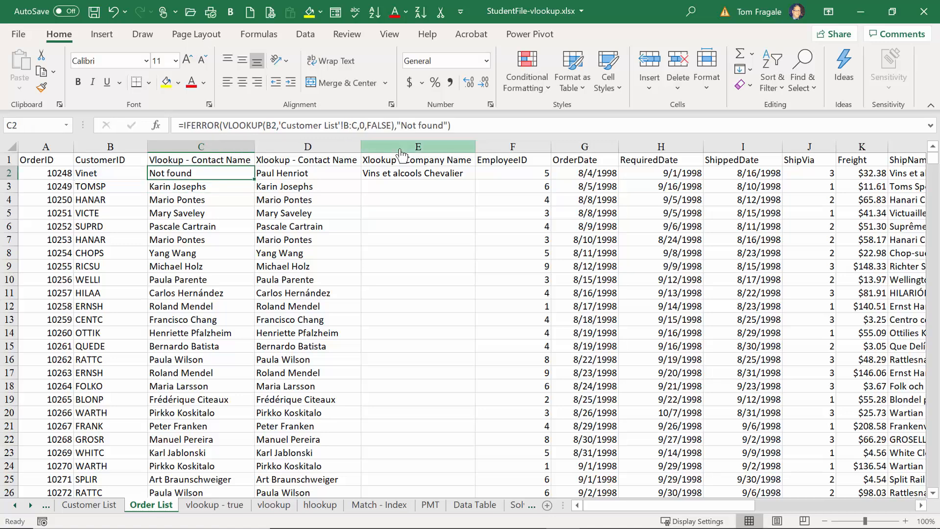
- Restore the column index in C2's VLOOKUP formula to 2
{"action": "key", "text": "F2"}
{"action": "left_click", "coordinate": [365, 125]}
{"action": "key", "text": "BackSpace"}
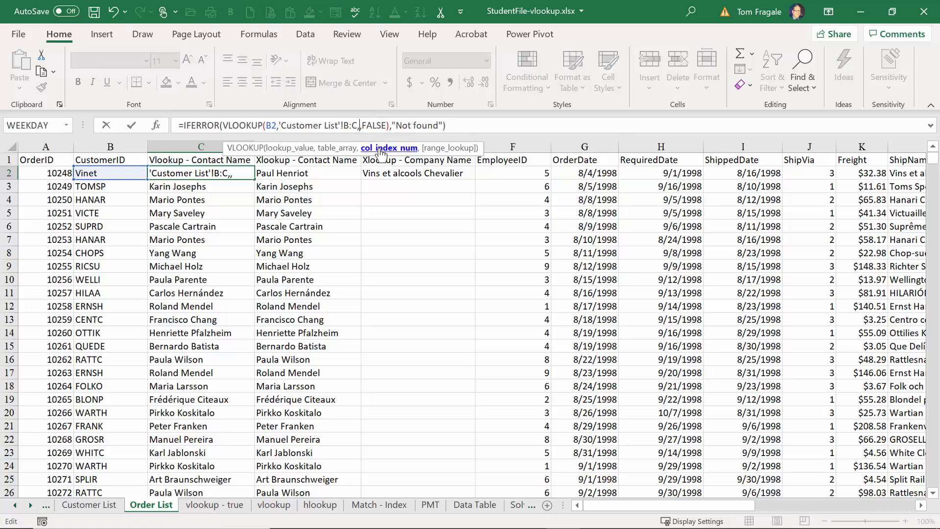
{"action": "type", "text": "2"}
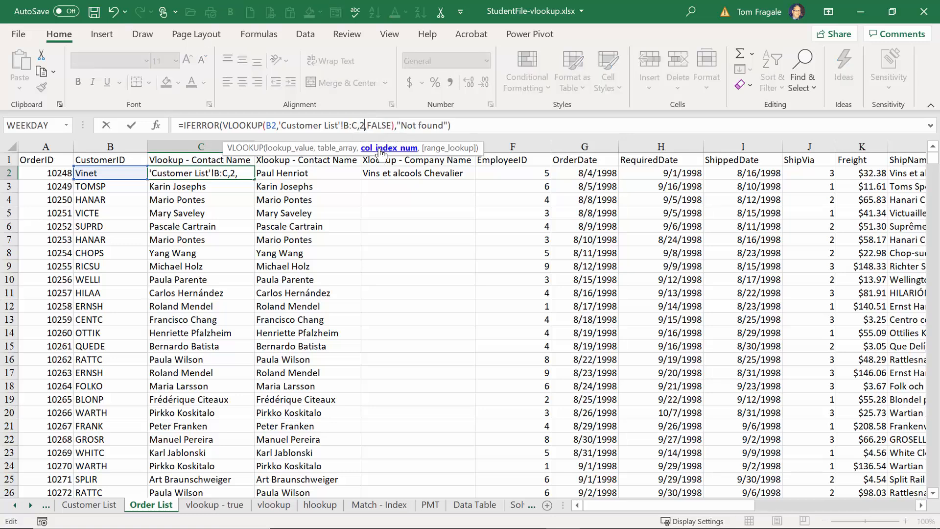
{"action": "key", "text": "Return"}
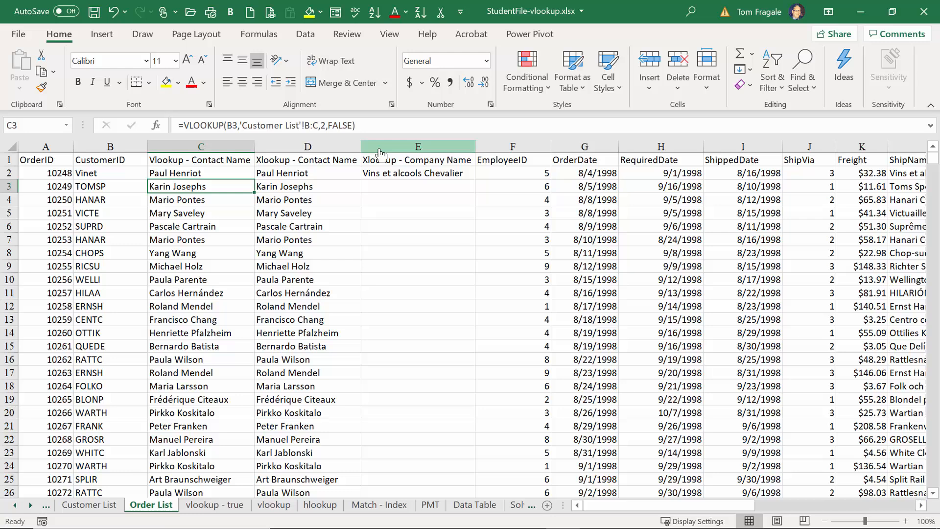
- Fill the XLOOKUP company name formula in E2 down the whole order list
{"action": "left_click", "coordinate": [376, 175]}
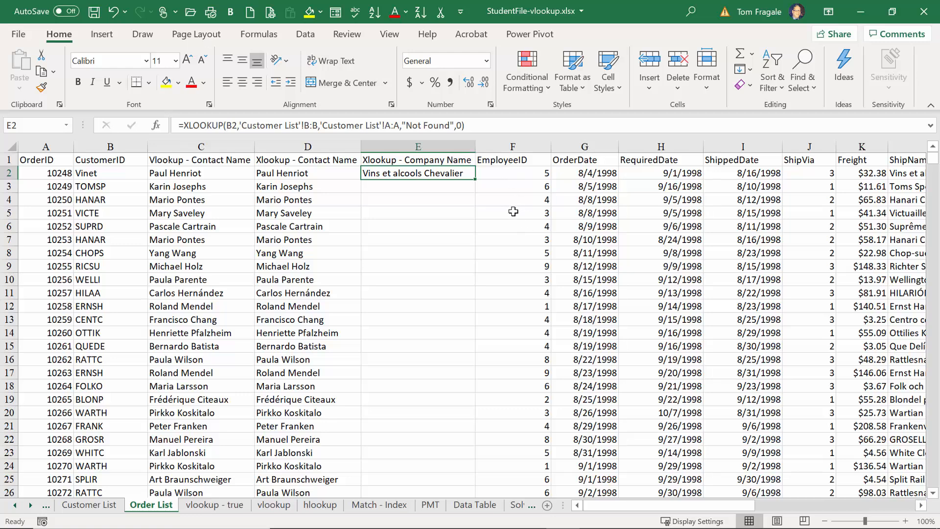
{"action": "double_click", "coordinate": [475, 181]}
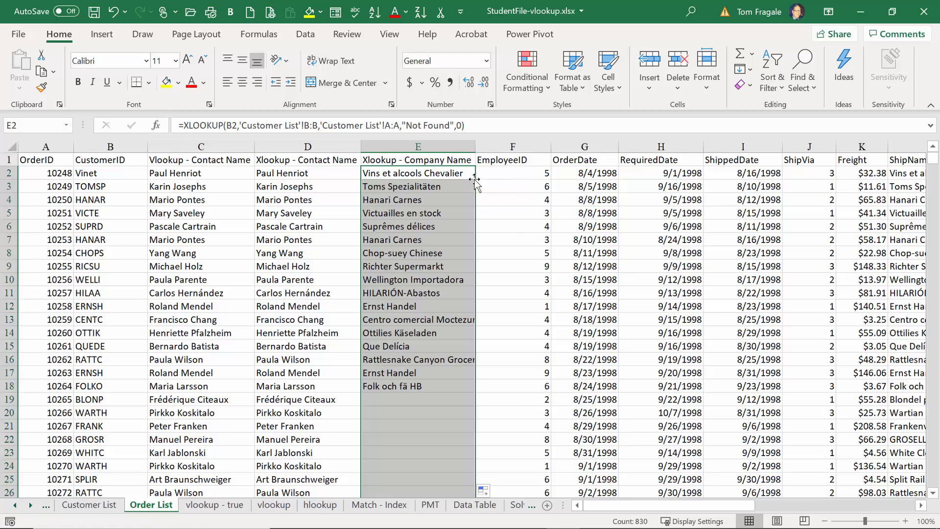
- Test the lookups with the unknown customer ID aaa in B2 and review the formulas in C2, D2 and E2
{"action": "left_click", "coordinate": [106, 174]}
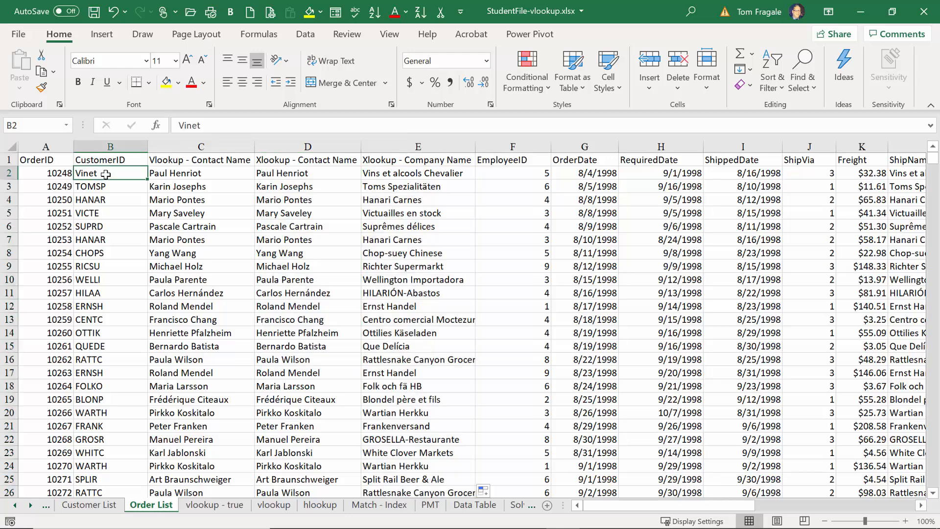
{"action": "type", "text": "aaa"}
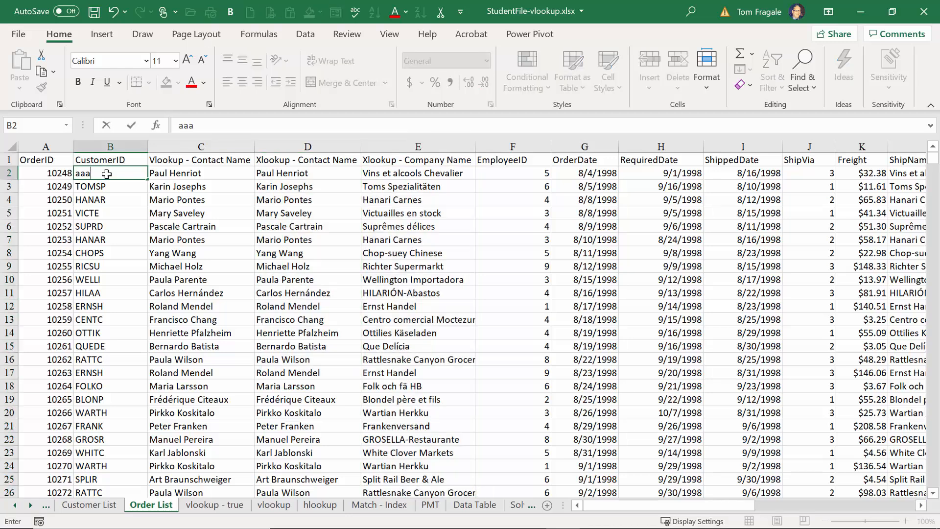
{"action": "key", "text": "Return"}
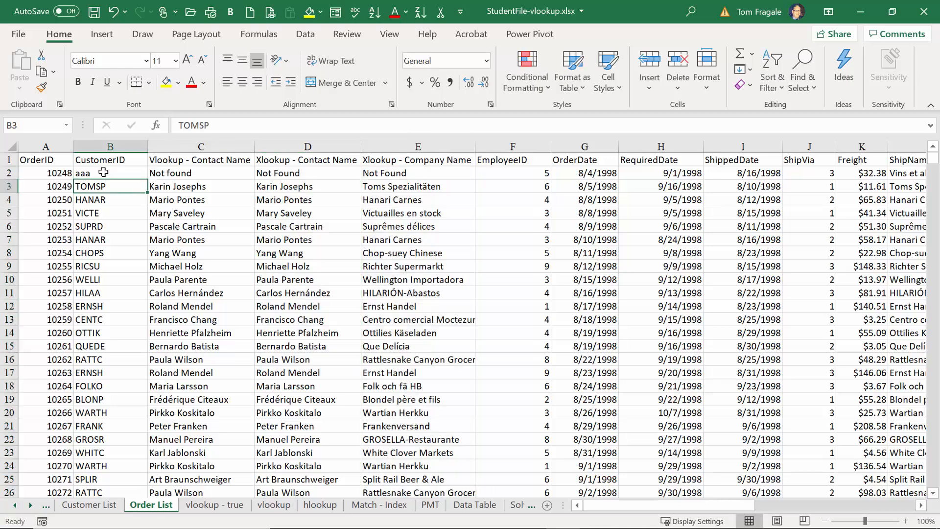
{"action": "left_click", "coordinate": [162, 173]}
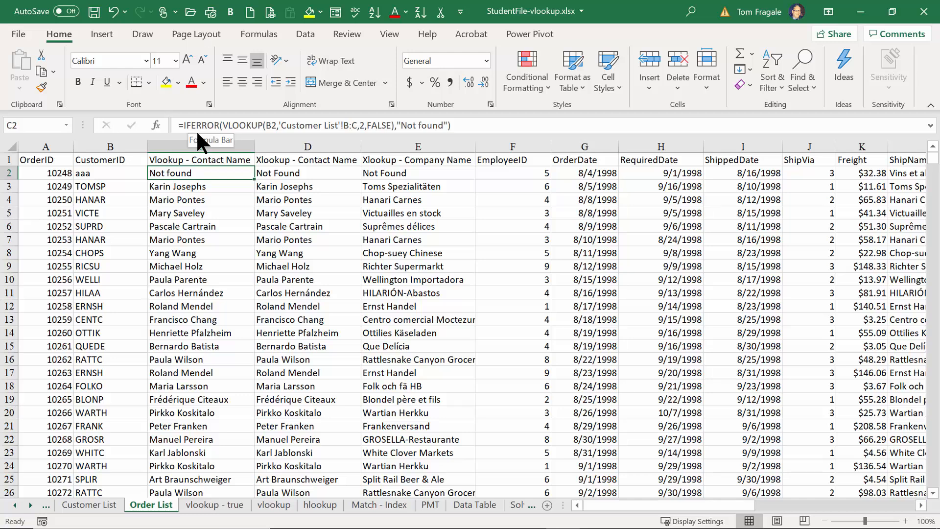
{"action": "left_click", "coordinate": [284, 177]}
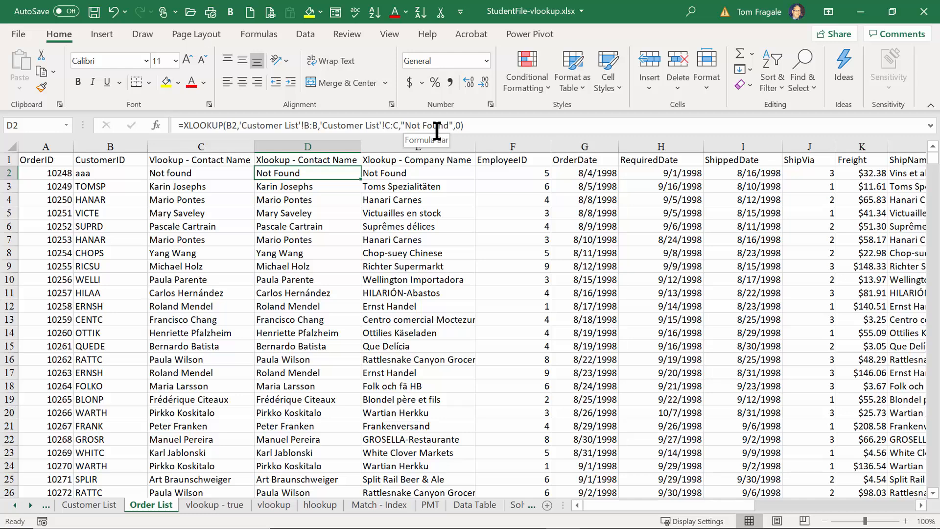
{"action": "left_click", "coordinate": [397, 172]}
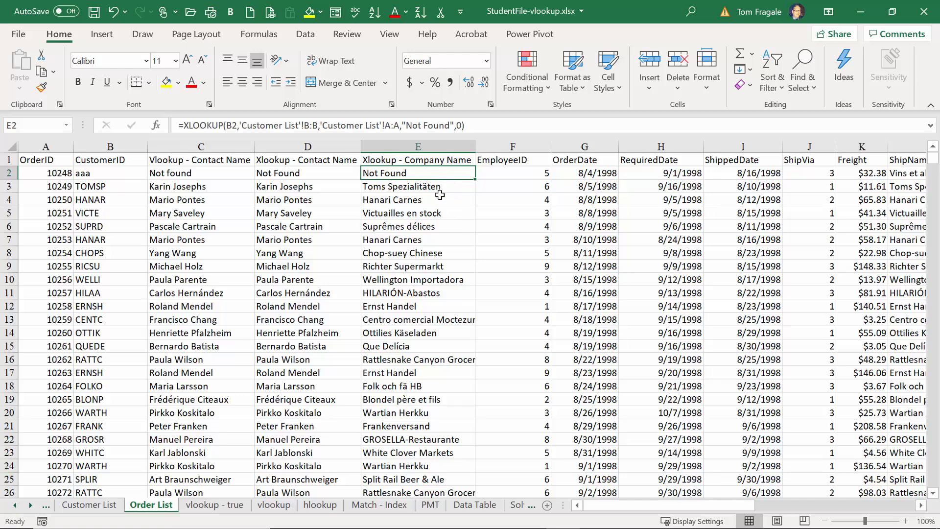
- Restore the original customer ID in B2 and compare the VLOOKUP in C2 with the XLOOKUP in D2
{"action": "left_click", "coordinate": [111, 169]}
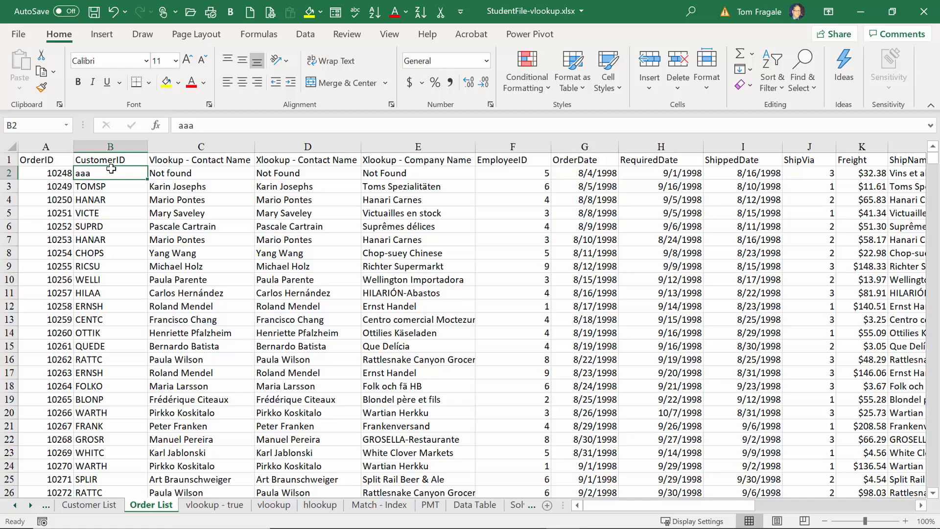
{"action": "type", "text": "Vinet"}
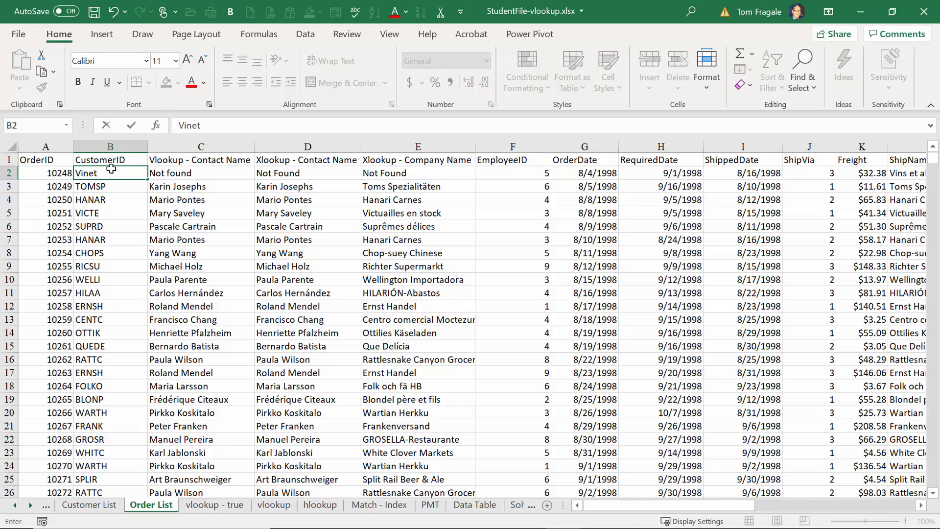
{"action": "key", "text": "Return"}
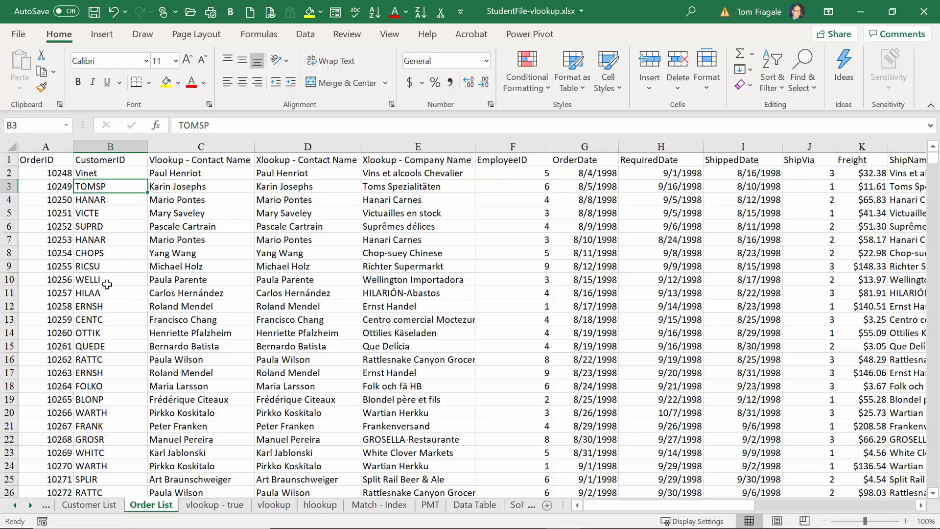
{"action": "left_click", "coordinate": [227, 173]}
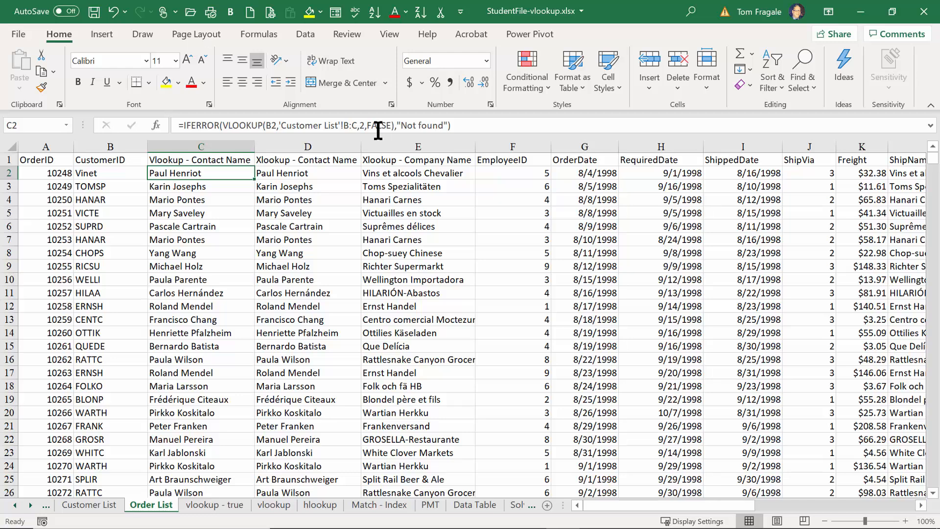
{"action": "left_click", "coordinate": [322, 175]}
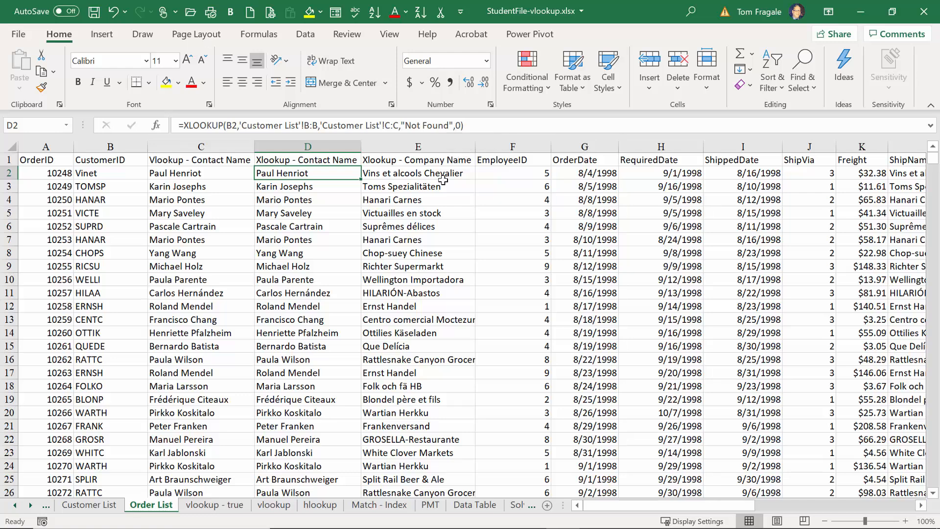
- On the vlookup - true sheet, start a VLOOKUP in C2 with the score in B2 as the lookup value
{"action": "left_click", "coordinate": [205, 509]}
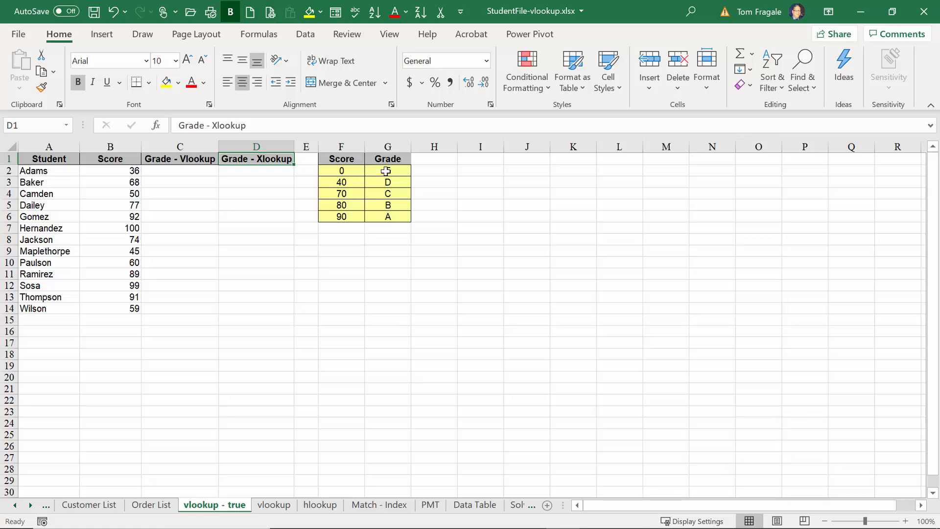
{"action": "left_click", "coordinate": [173, 170]}
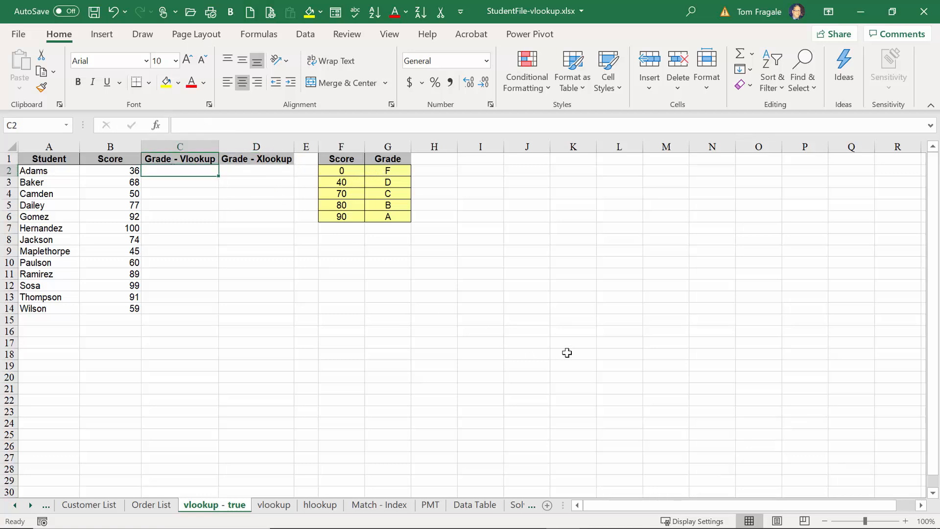
{"action": "type", "text": "=vlook"}
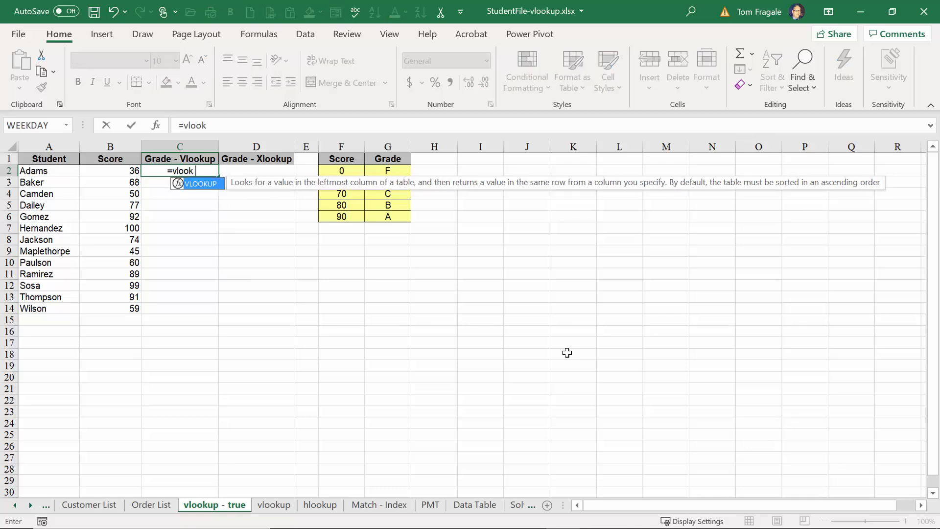
{"action": "type", "text": "up("}
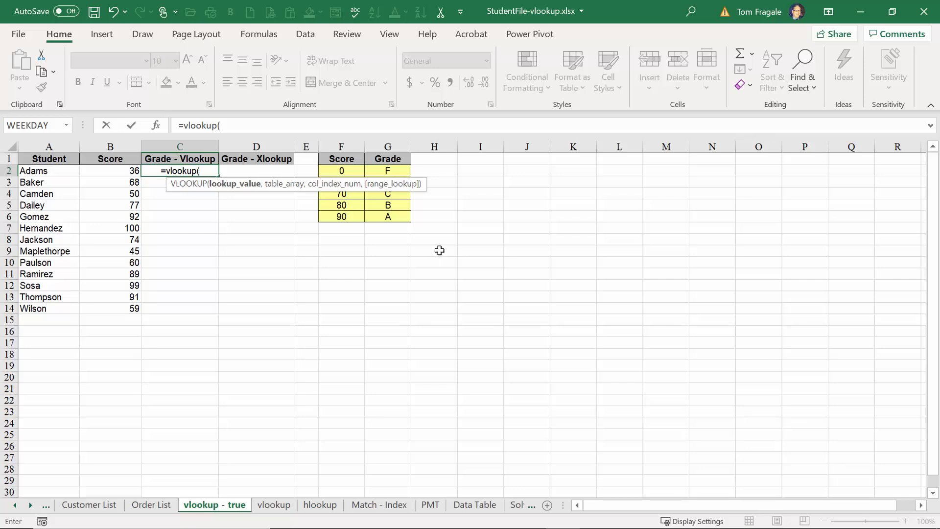
{"action": "left_click", "coordinate": [110, 171]}
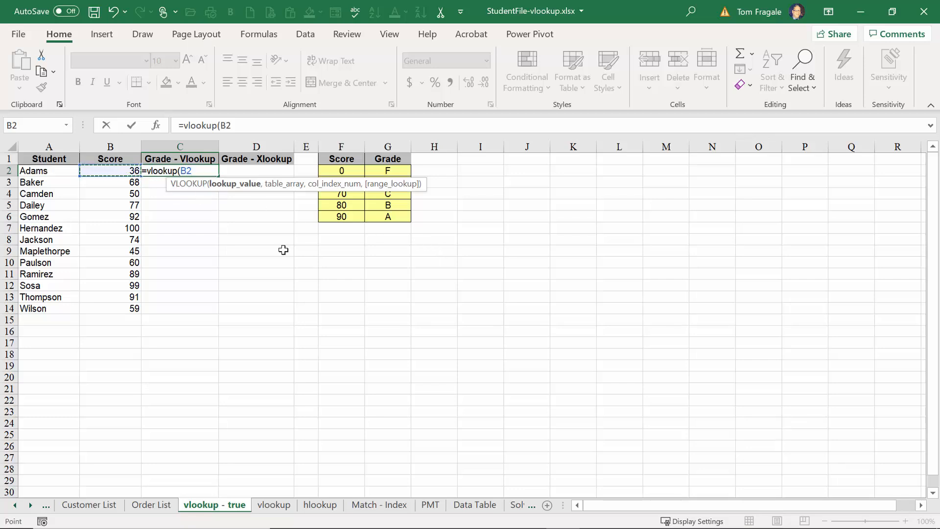
{"action": "type", "text": ","}
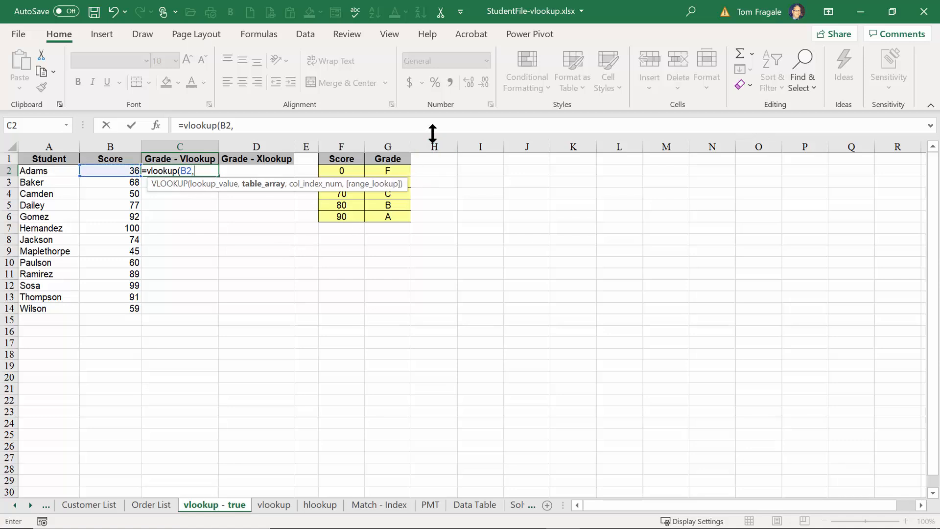
- Complete C2's VLOOKUP with table array F:G, column index 2 and TRUE (approximate match), and fill it down to the last student
{"action": "left_click", "coordinate": [354, 146]}
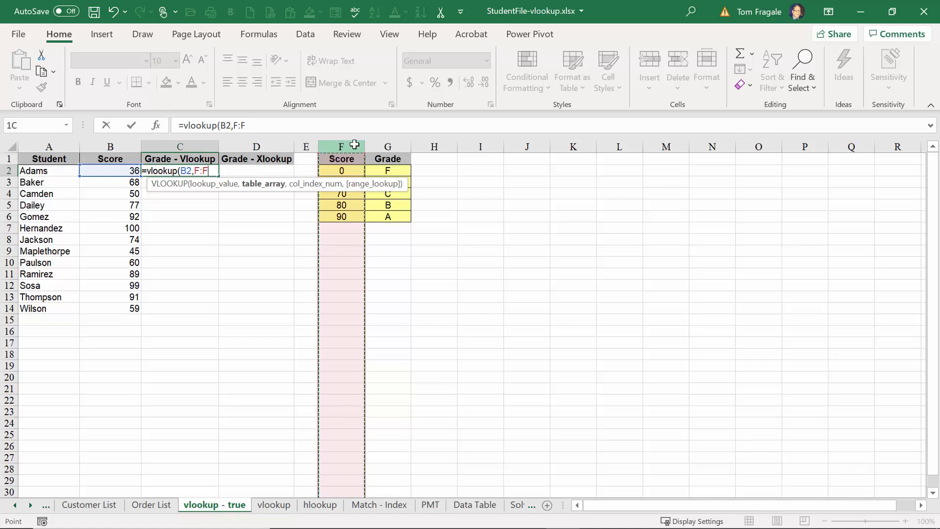
{"action": "left_click_drag", "start_coordinate": [353, 146], "coordinate": [387, 145]}
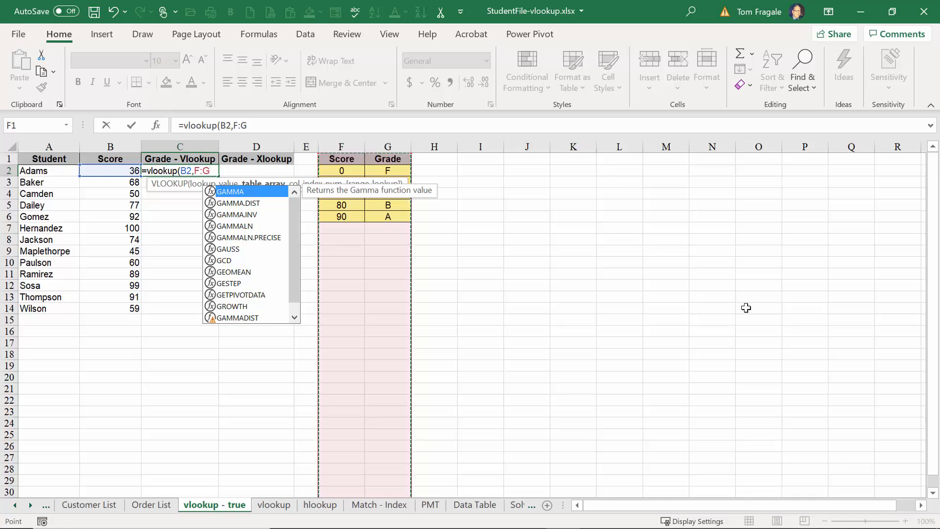
{"action": "type", "text": ","}
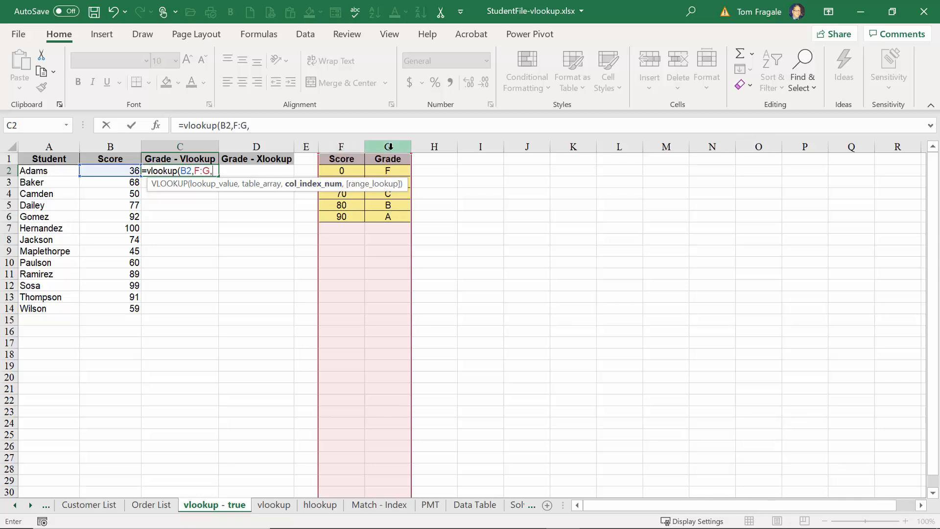
{"action": "type", "text": "2,"}
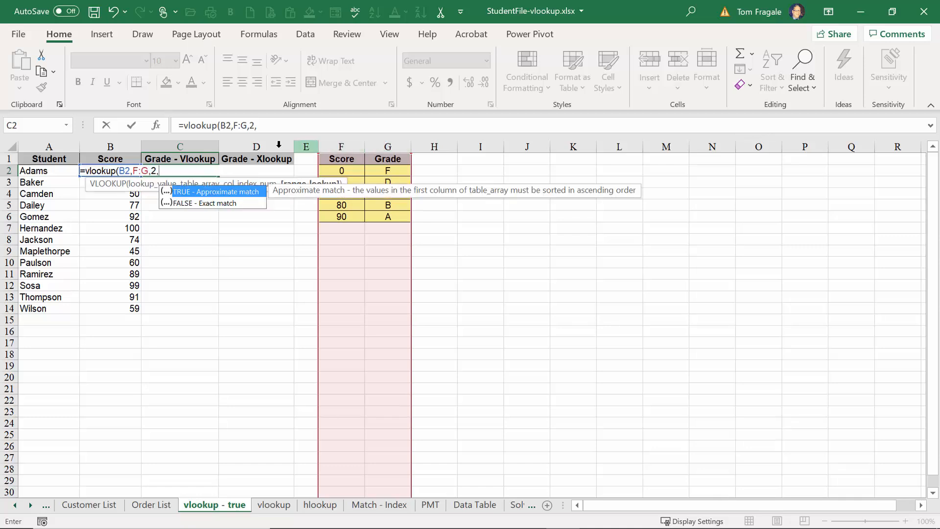
{"action": "double_click", "coordinate": [195, 191]}
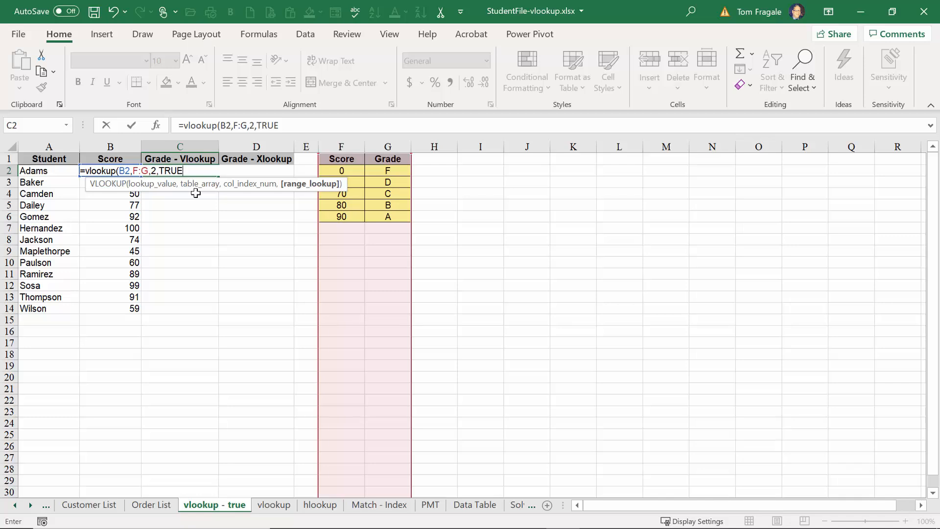
{"action": "type", "text": ")"}
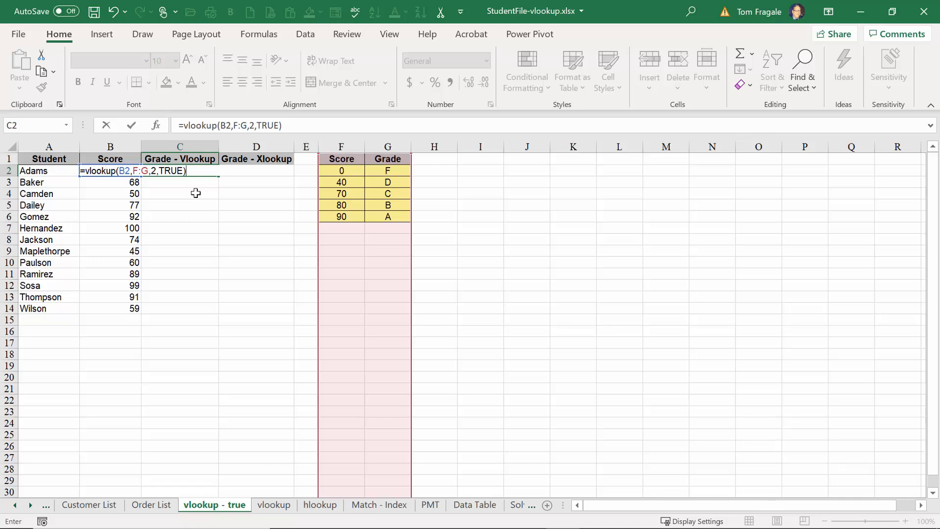
{"action": "key", "text": "ctrl+Return"}
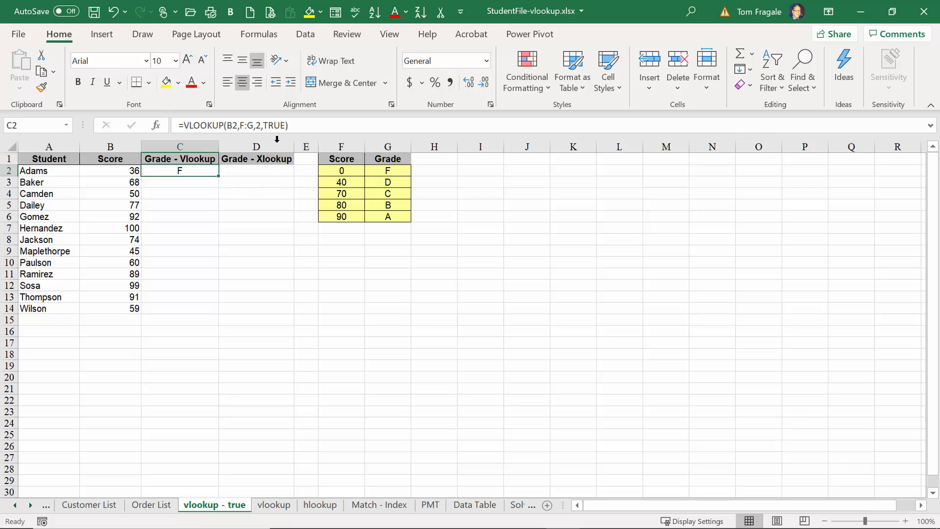
{"action": "double_click", "coordinate": [220, 178]}
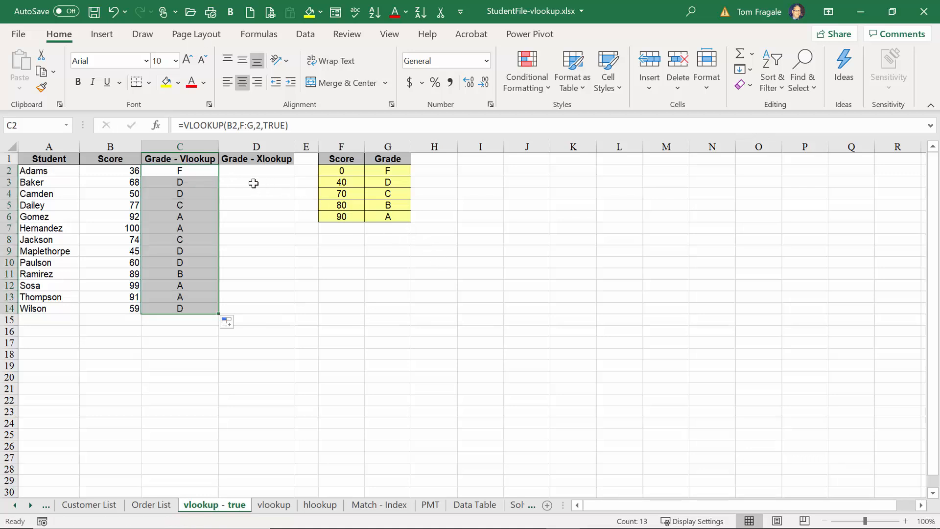
- In D2, start an XLOOKUP with lookup value B2, lookup array F:F and return array G:G
{"action": "left_click", "coordinate": [239, 173]}
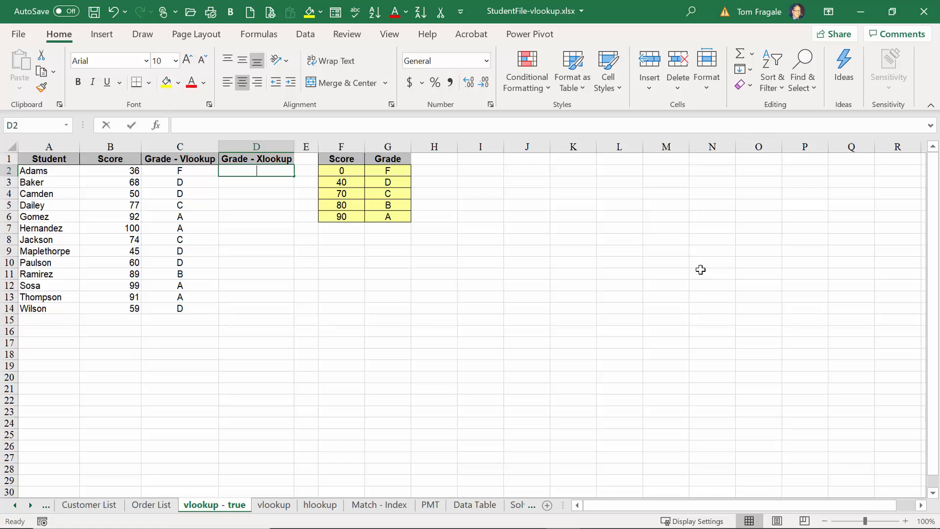
{"action": "type", "text": "=xlook"}
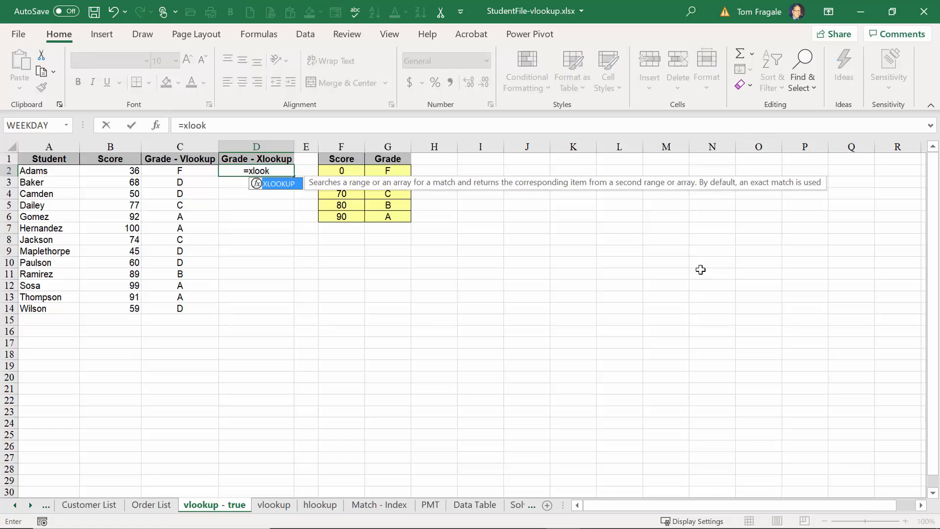
{"action": "key", "text": "BackSpace"}
{"action": "type", "text": "kup("}
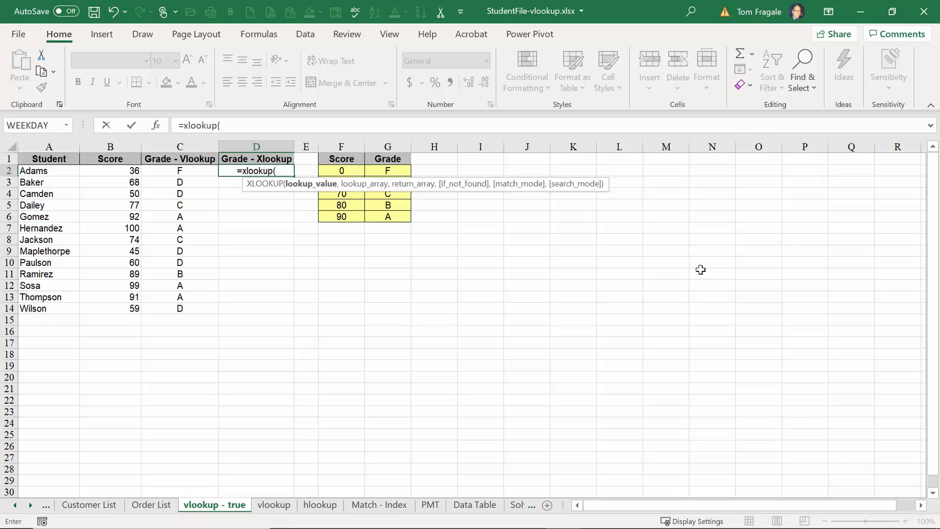
{"action": "left_click", "coordinate": [98, 174]}
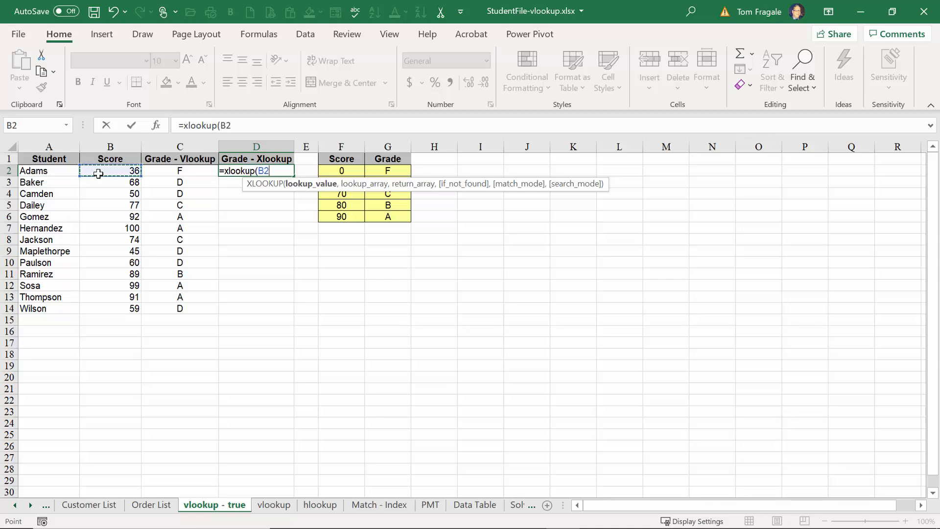
{"action": "type", "text": ","}
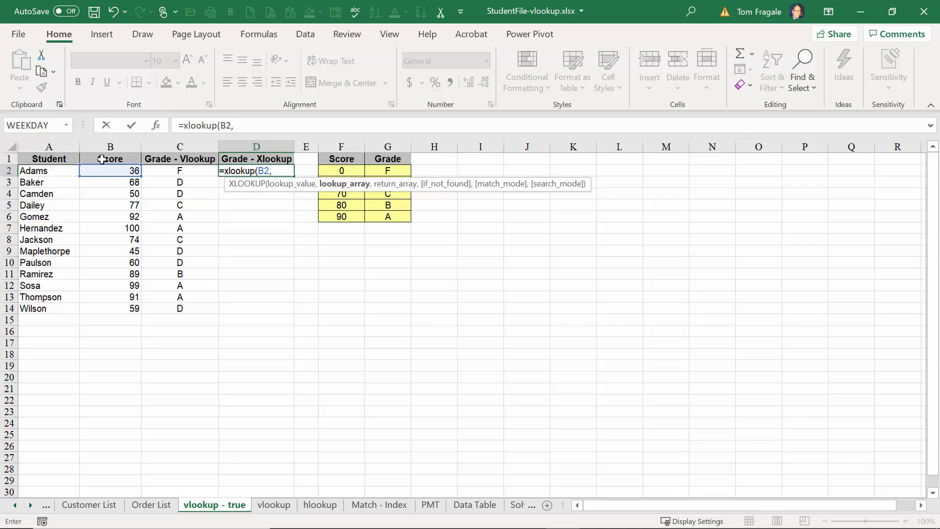
{"action": "left_click", "coordinate": [343, 145]}
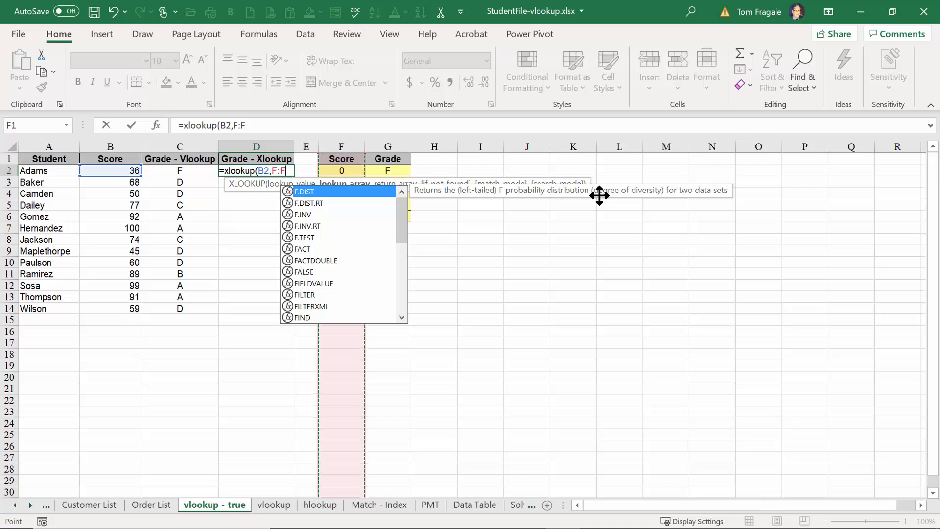
{"action": "type", "text": ","}
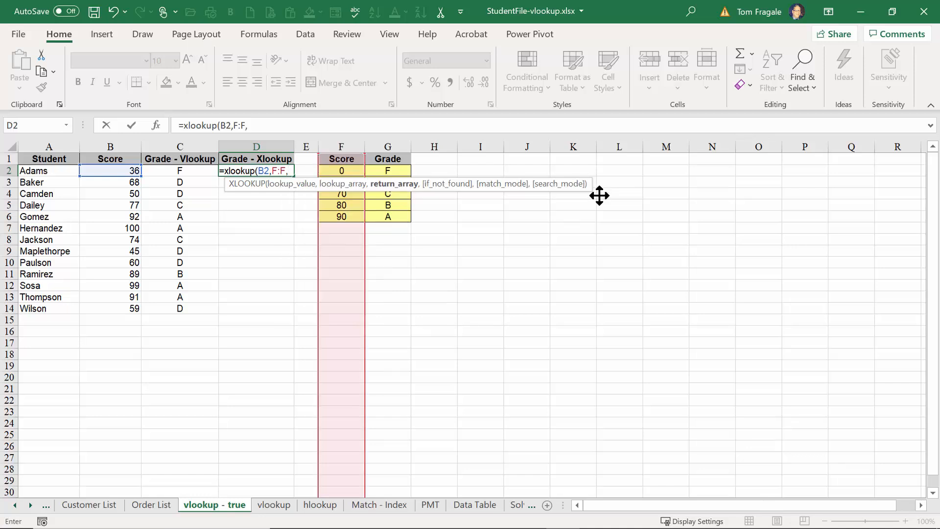
{"action": "left_click", "coordinate": [392, 143]}
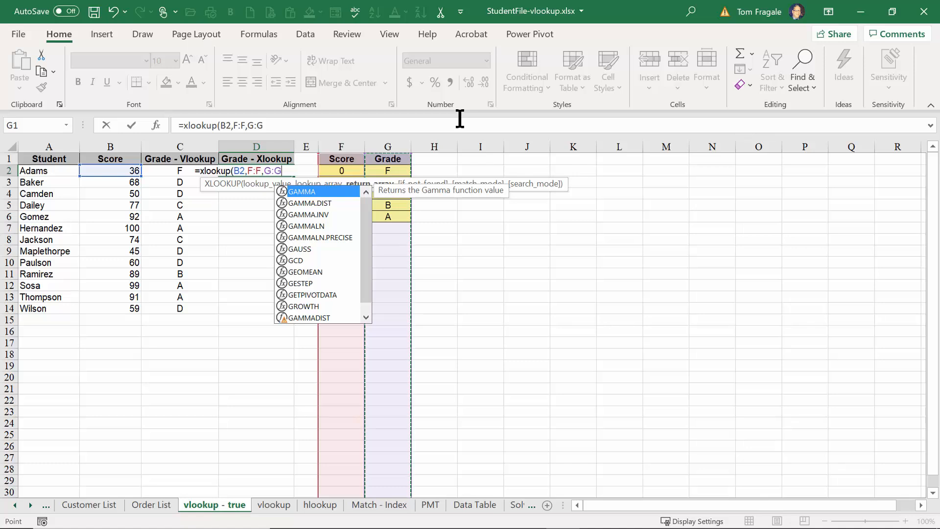
- Complete D2's XLOOKUP with the if-not-found argument left empty and match mode -1 (exact match or next smaller item)
{"action": "type", "text": ","}
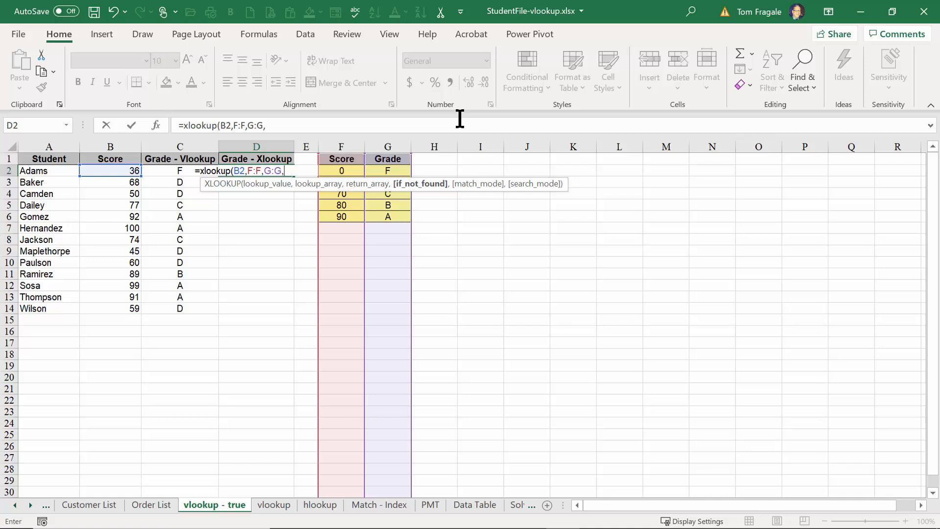
{"action": "type", "text": ","}
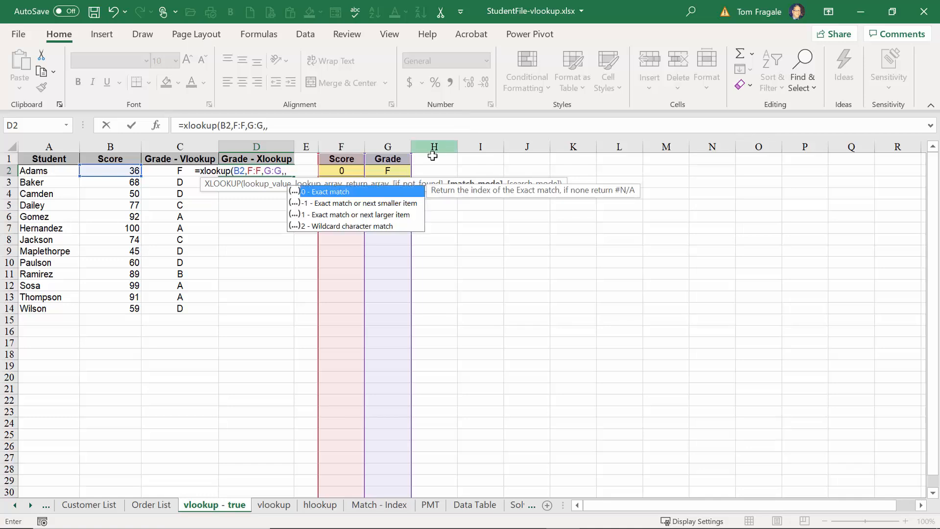
{"action": "double_click", "coordinate": [321, 203]}
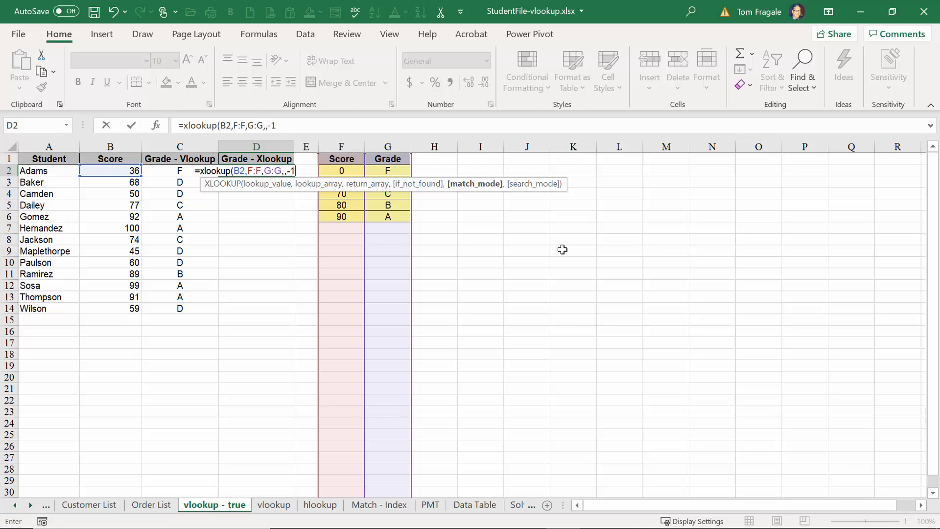
{"action": "type", "text": ")"}
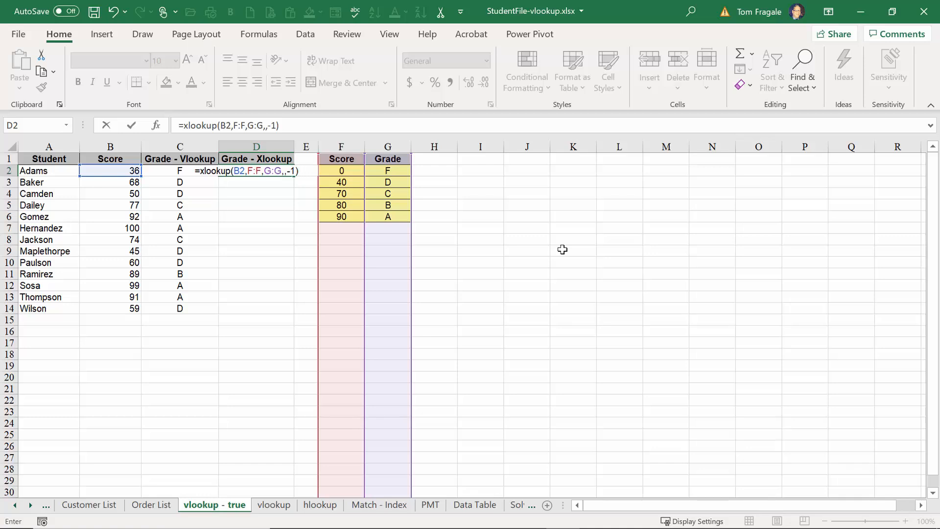
{"action": "key", "text": "Return"}
{"action": "key", "text": "Up"}
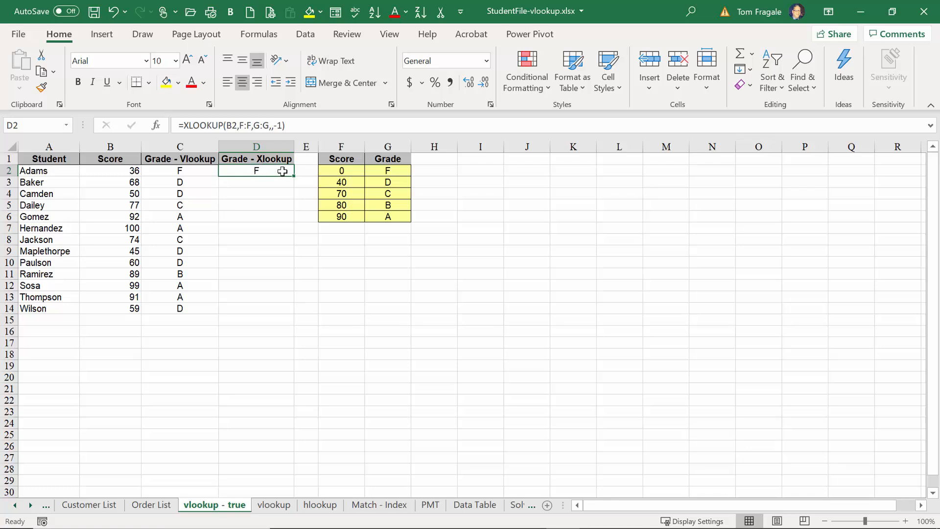
- Compare the VLOOKUP in C2 with the XLOOKUP in D2, and fill D2 down to the last student
{"action": "left_click", "coordinate": [187, 173]}
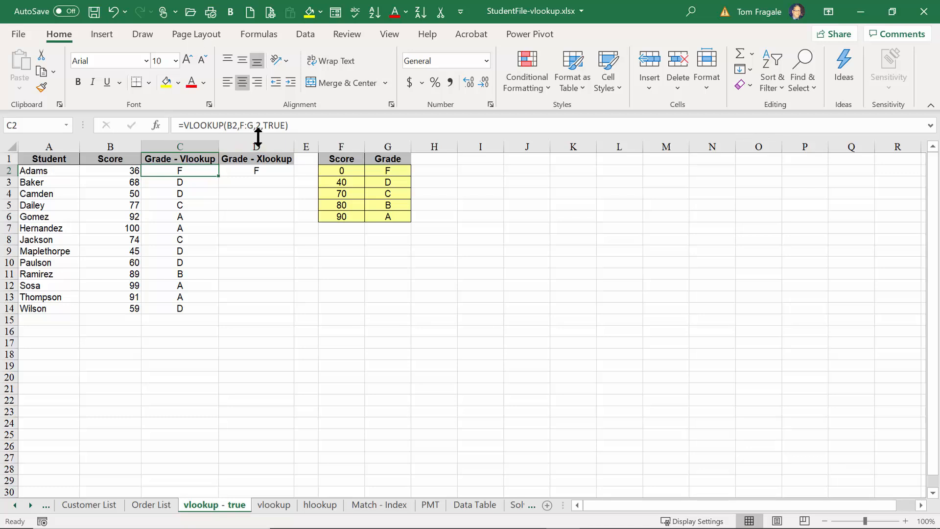
{"action": "left_click", "coordinate": [258, 169]}
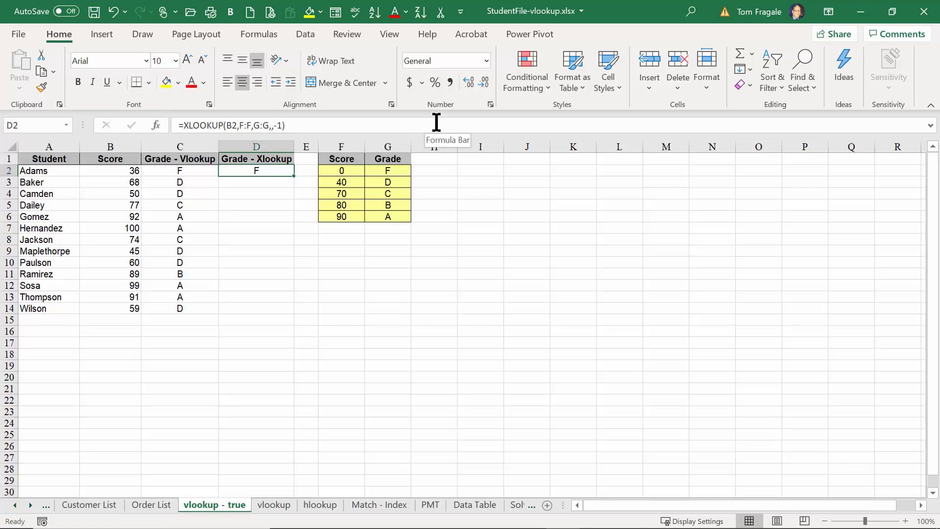
{"action": "double_click", "coordinate": [293, 175]}
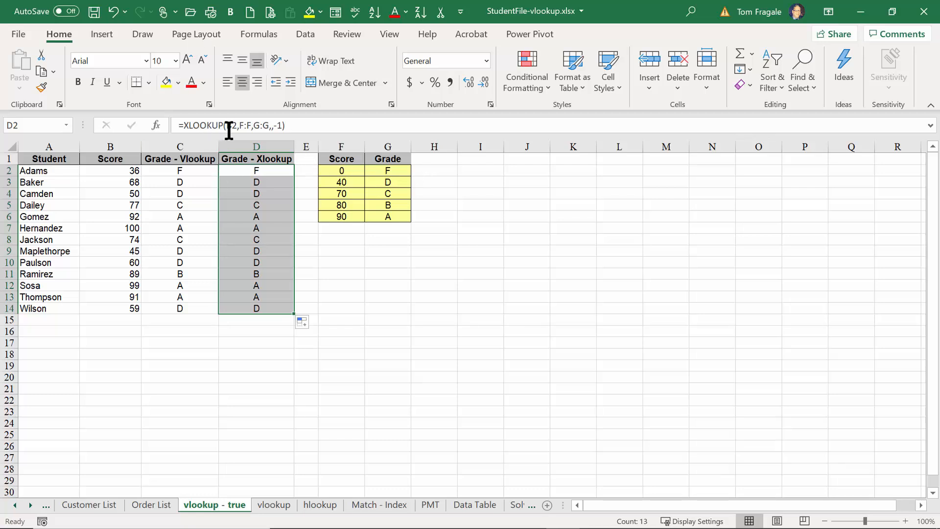
- On the vlookup sheet, set the income in B2 to 30000
{"action": "left_click", "coordinate": [275, 506]}
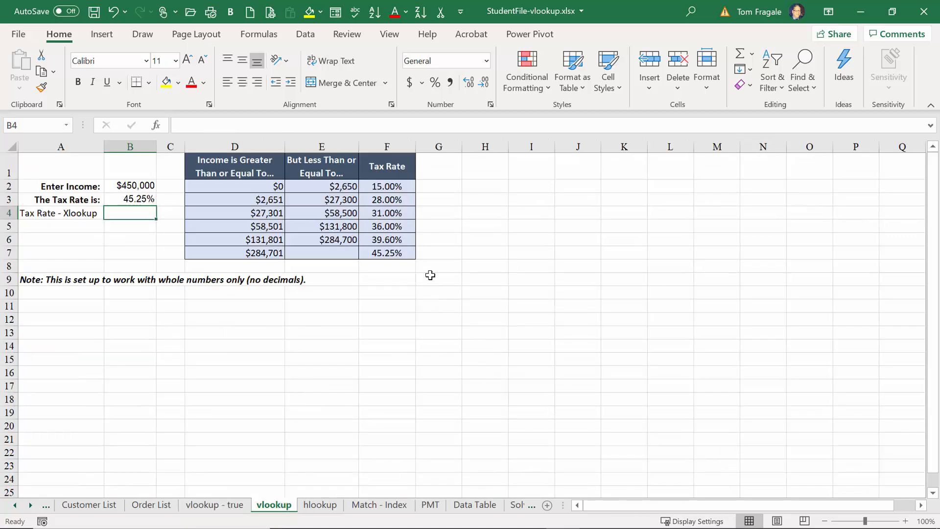
{"action": "left_click", "coordinate": [135, 185]}
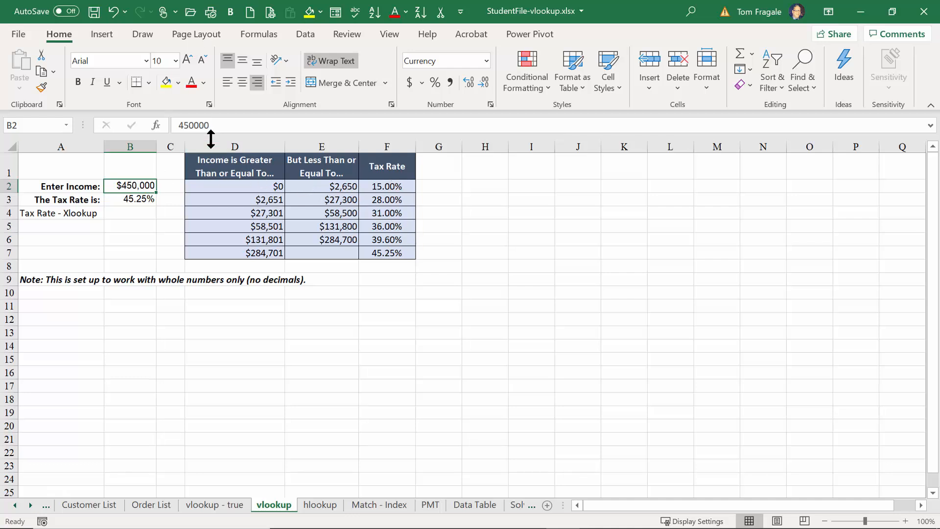
{"action": "type", "text": "30,00"}
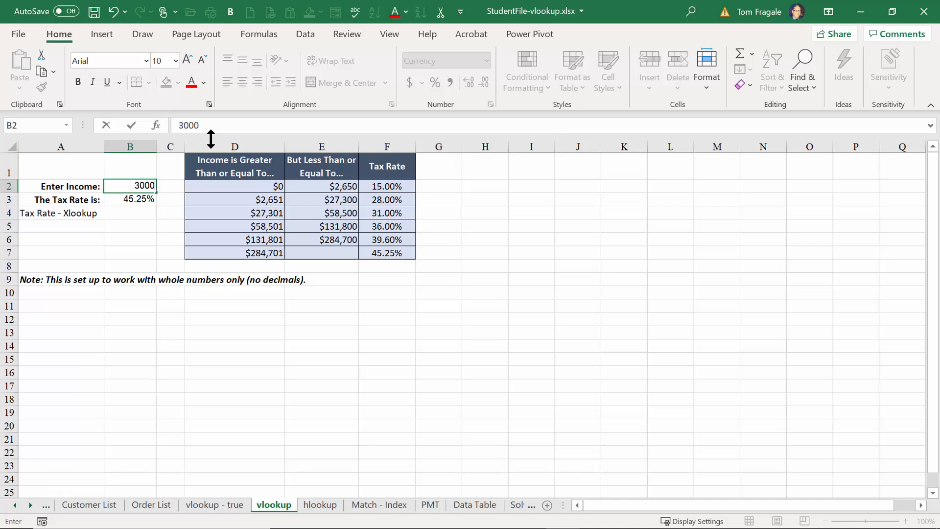
{"action": "type", "text": "0"}
{"action": "key", "text": "Return"}
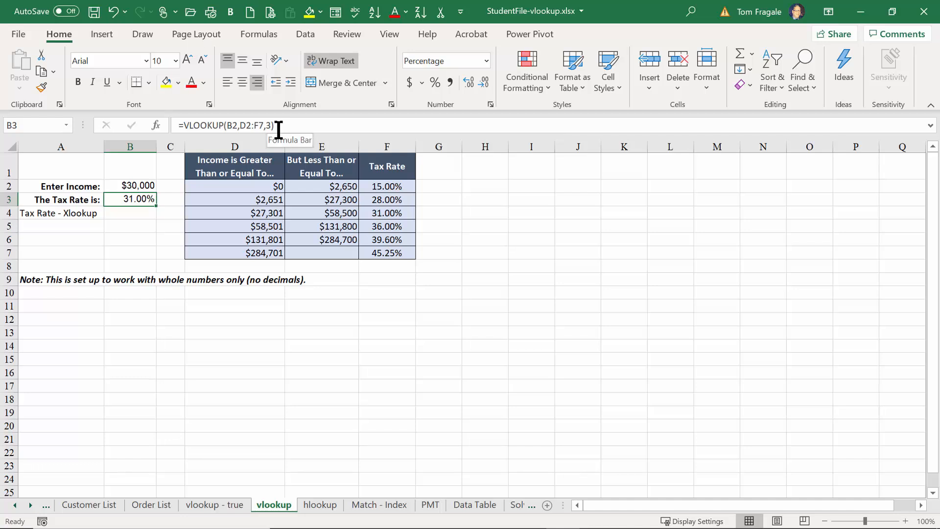
- Review the function arguments of B3's VLOOKUP, including the optional Range_lookup, without changing them
{"action": "left_click", "coordinate": [155, 125]}
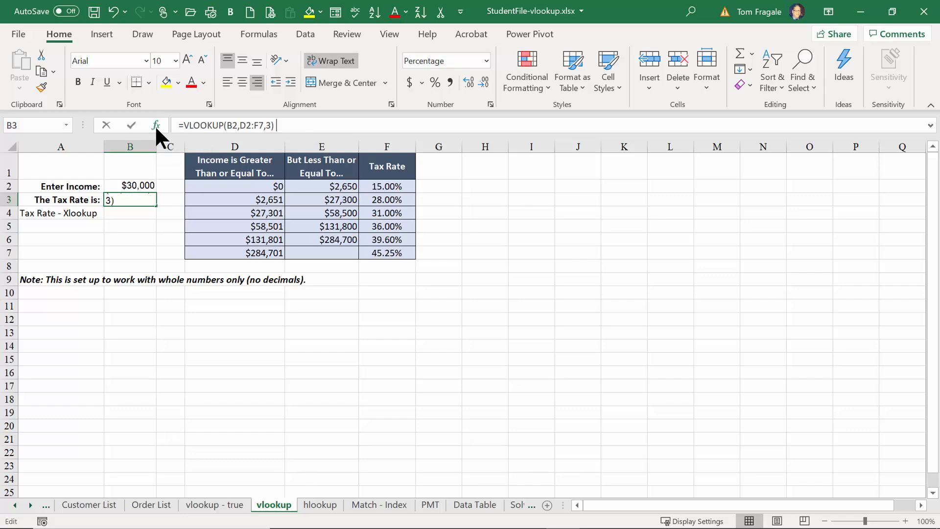
{"action": "left_click_drag", "start_coordinate": [360, 126], "coordinate": [529, 158]}
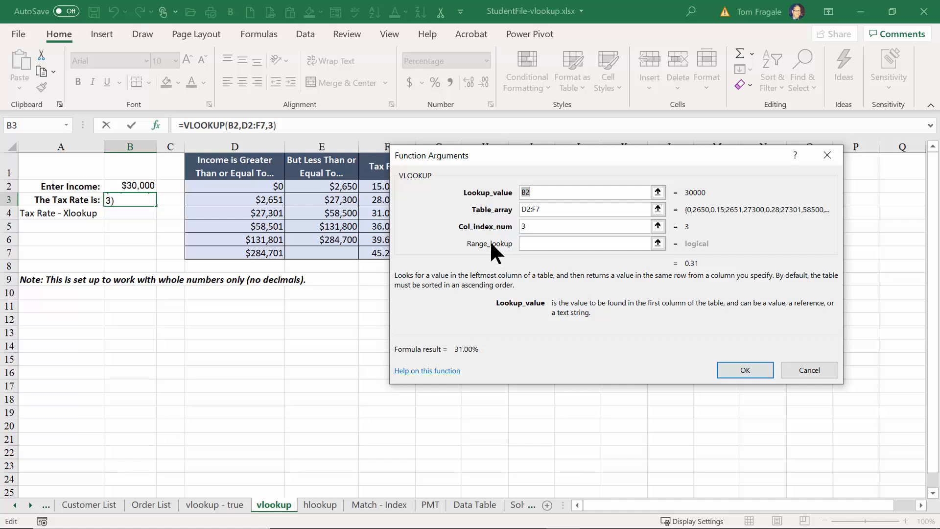
{"action": "left_click", "coordinate": [530, 243]}
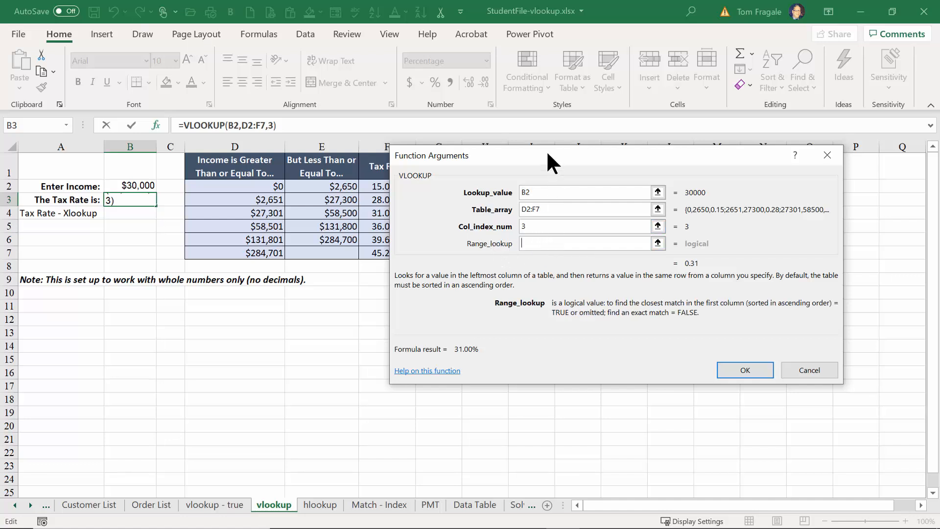
{"action": "left_click_drag", "start_coordinate": [561, 147], "coordinate": [592, 133]}
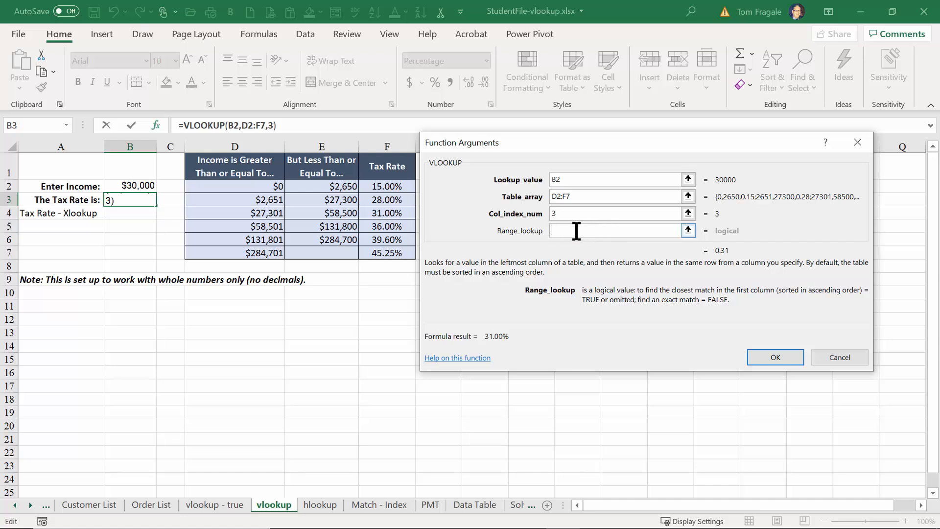
{"action": "left_click", "coordinate": [765, 354]}
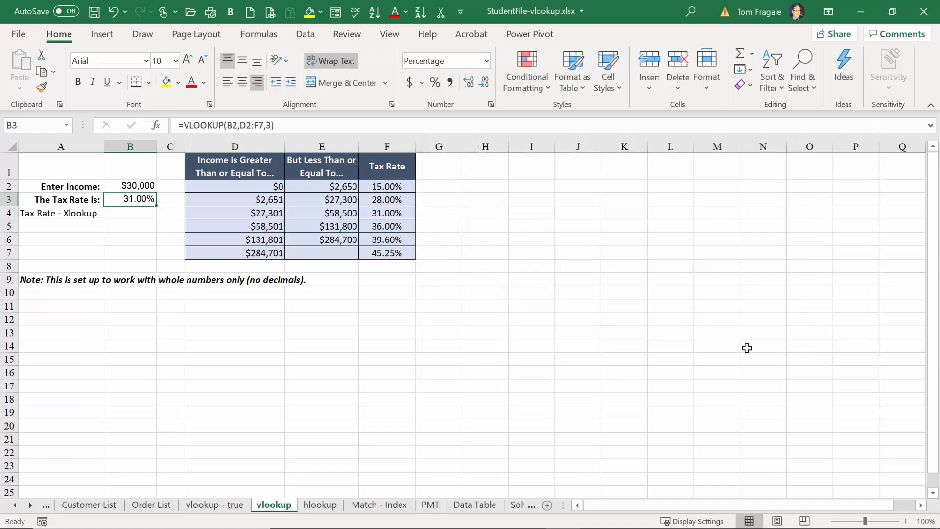
- Compare the income in B2 with the bracket limits in D4 and D5 and check the tax rate in F4
{"action": "left_click", "coordinate": [151, 188]}
{"action": "left_click", "coordinate": [239, 210]}
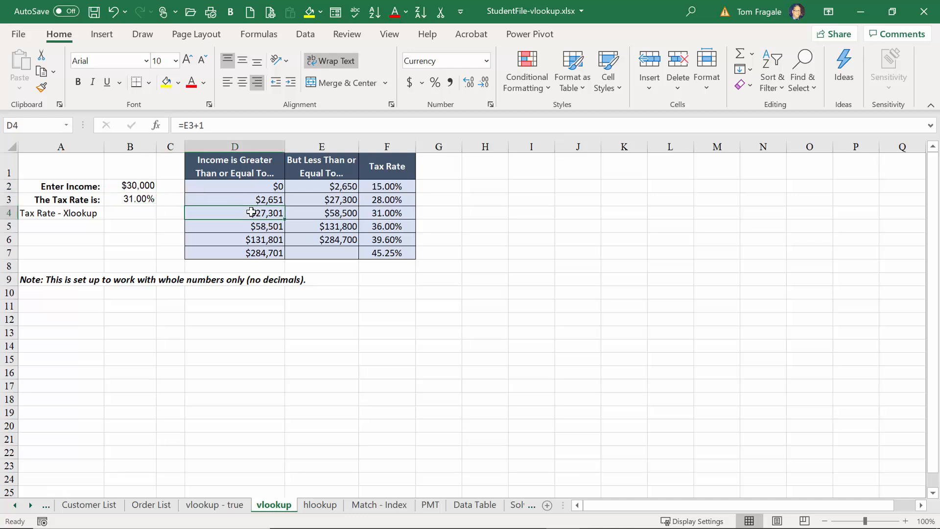
{"action": "left_click", "coordinate": [257, 226]}
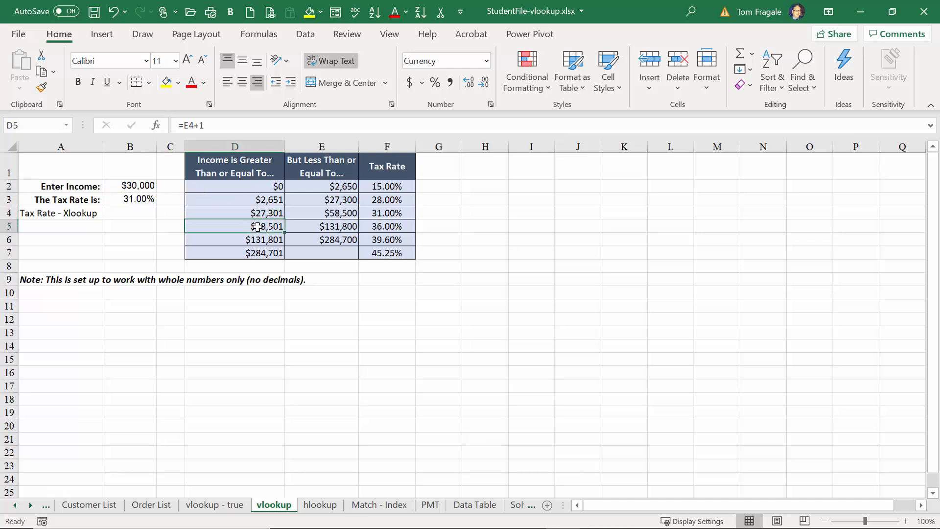
{"action": "left_click", "coordinate": [255, 213]}
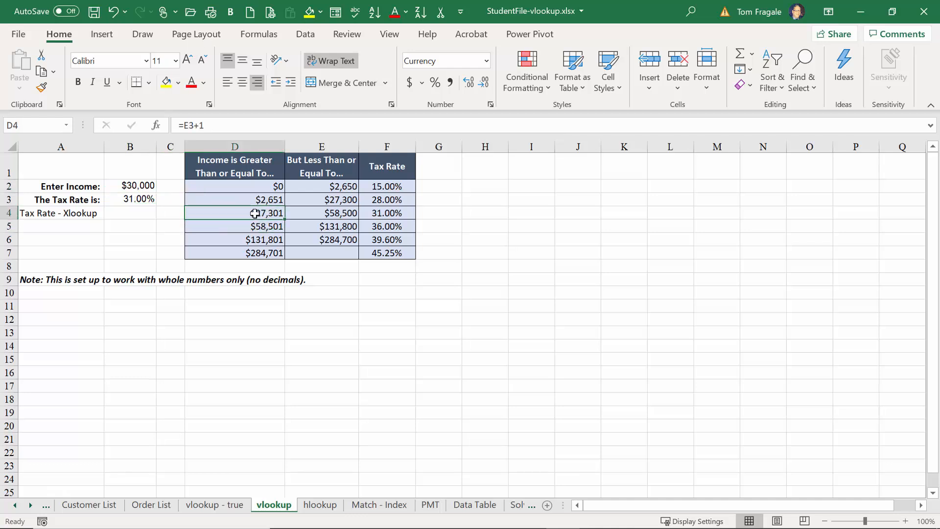
{"action": "left_click", "coordinate": [255, 225]}
{"action": "left_click", "coordinate": [256, 215]}
{"action": "left_click", "coordinate": [390, 213]}
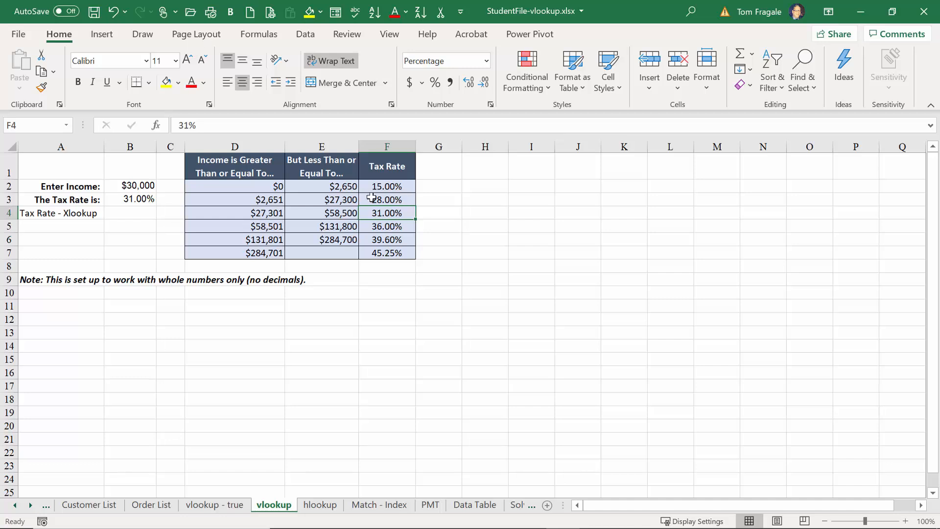
- Start an XLOOKUP formula in B4 with B2 as lookup value, D2:D7 as lookup array and F2:F7 as return array
{"action": "left_click", "coordinate": [138, 218]}
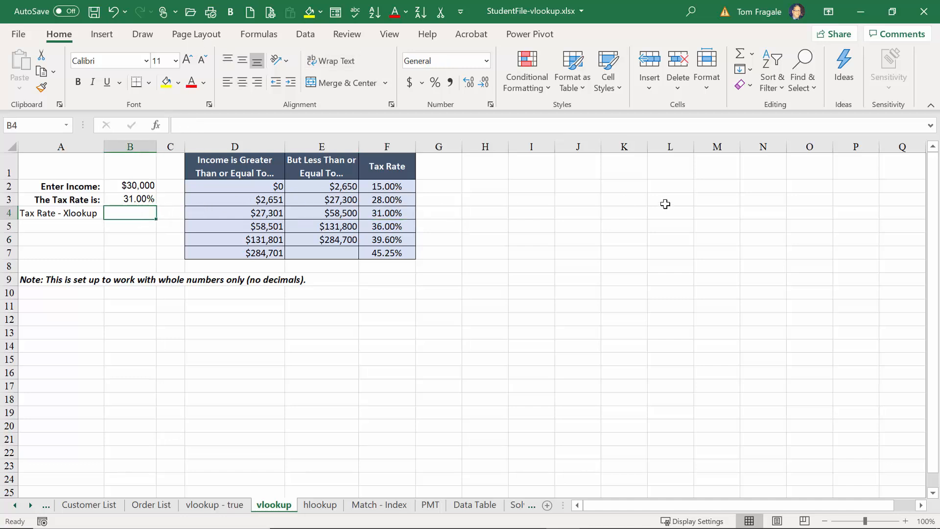
{"action": "type", "text": "=xloo"}
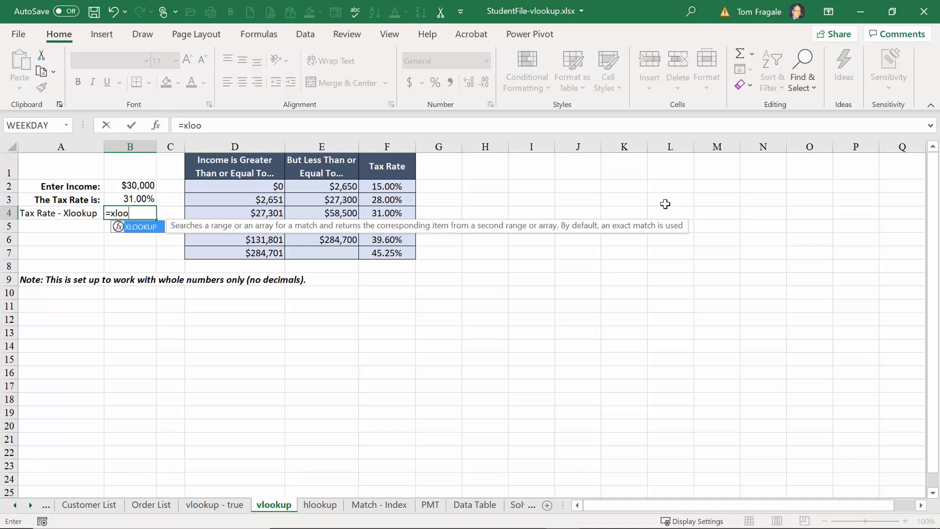
{"action": "type", "text": "kup("}
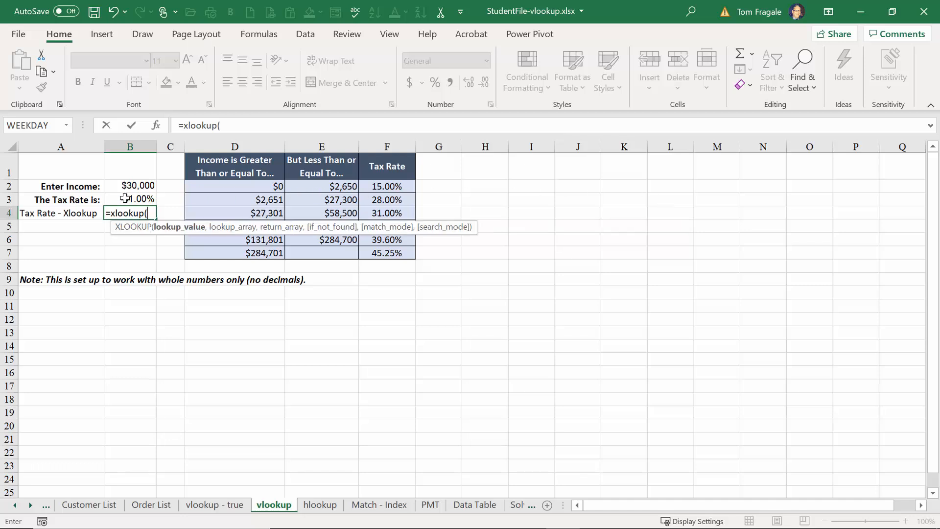
{"action": "left_click", "coordinate": [120, 182]}
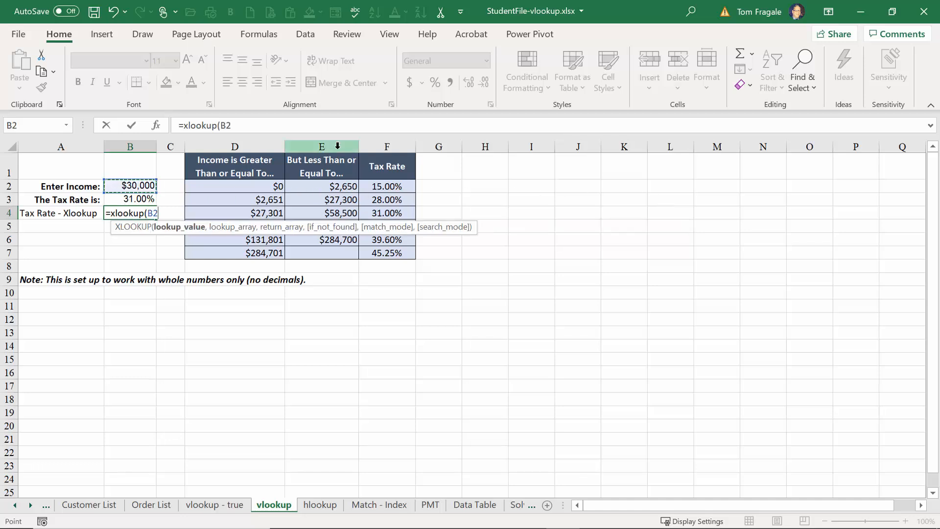
{"action": "type", "text": ","}
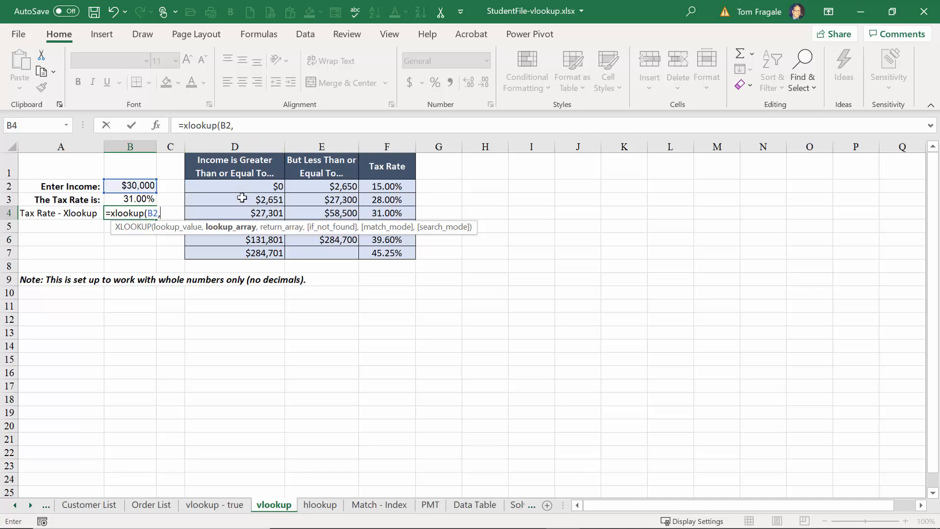
{"action": "left_click_drag", "start_coordinate": [241, 186], "coordinate": [250, 252]}
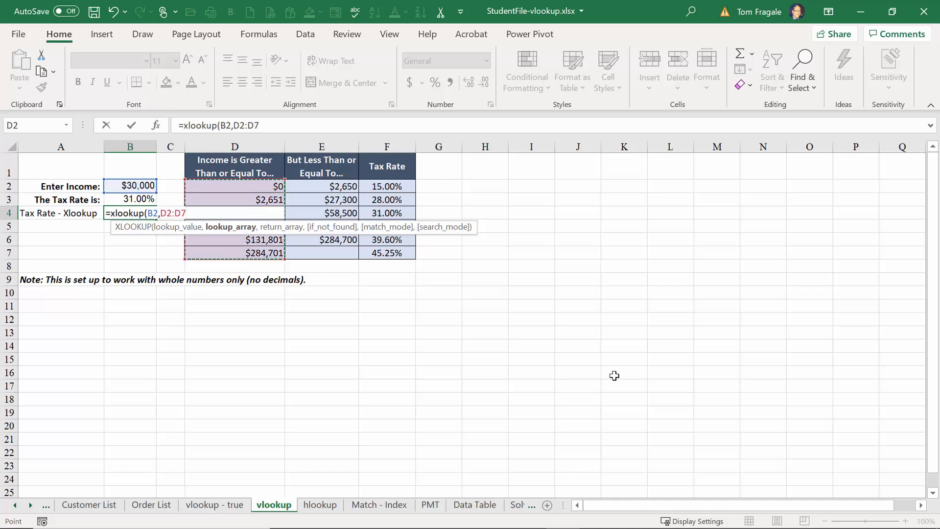
{"action": "type", "text": ","}
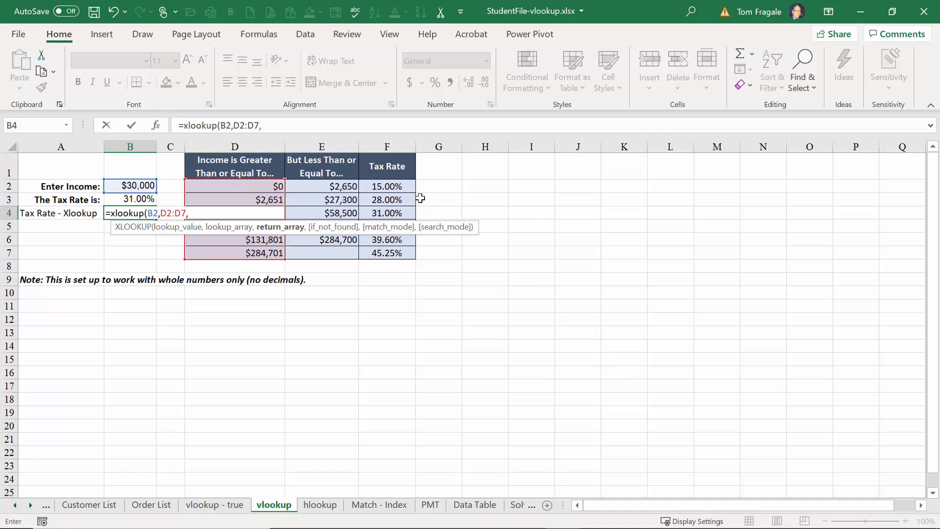
{"action": "left_click_drag", "start_coordinate": [389, 186], "coordinate": [393, 254]}
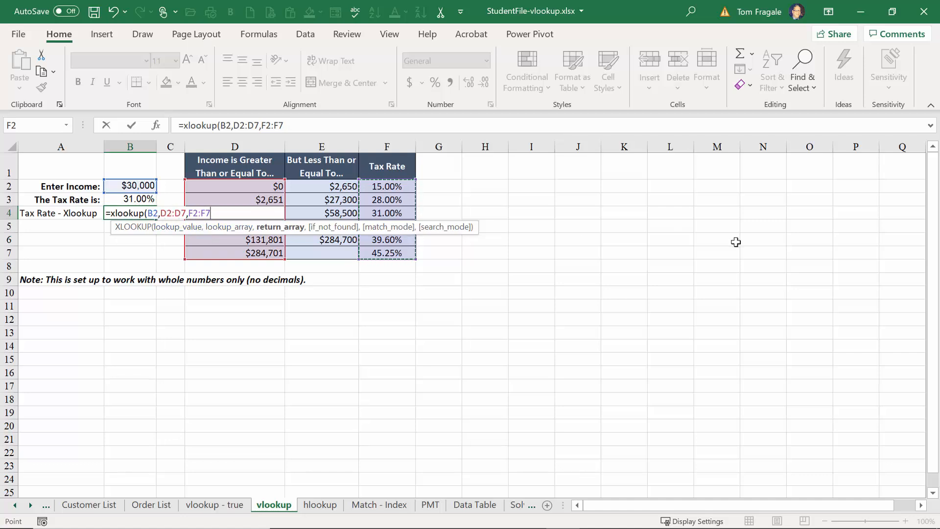
- Leave the formula's if_not_found argument empty, set the match mode to -1 (exact match or next smaller item), and complete the XLOOKUP
{"action": "type", "text": ","}
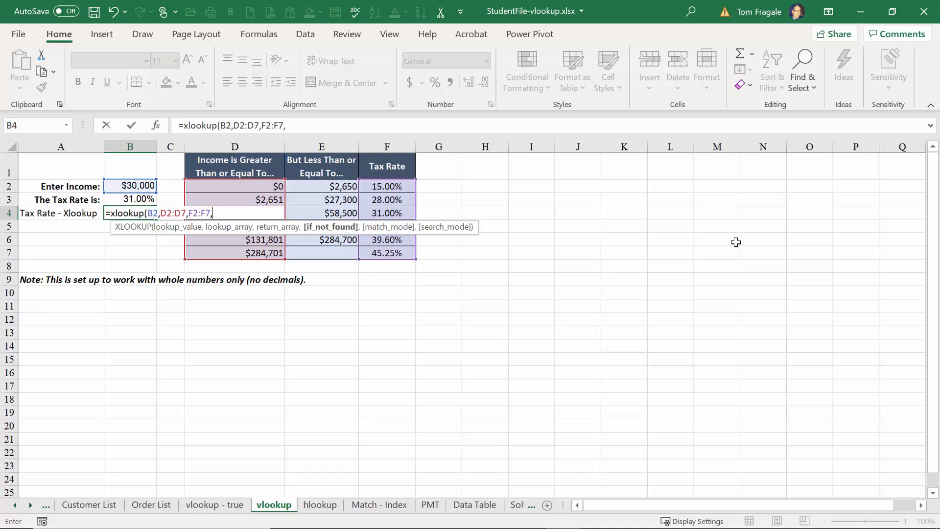
{"action": "type", "text": ","}
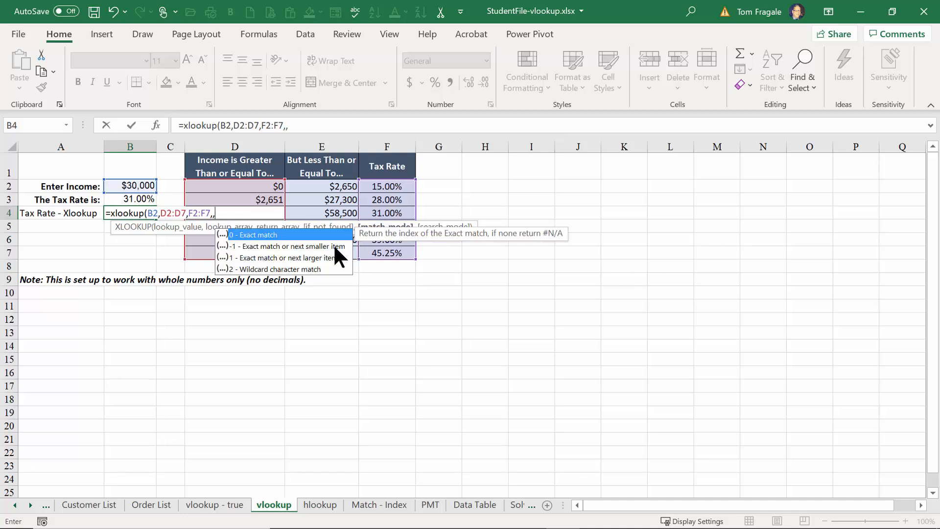
{"action": "double_click", "coordinate": [273, 245]}
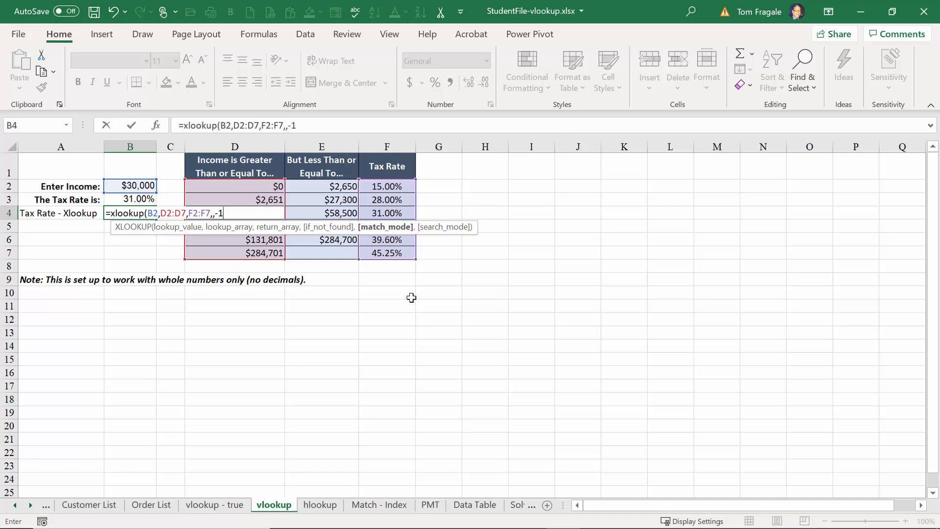
{"action": "key", "text": "Return"}
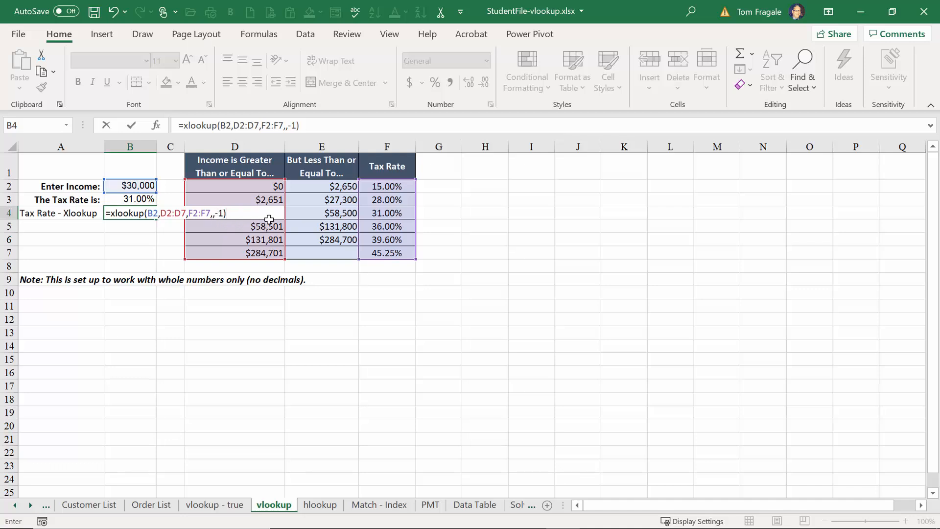
{"action": "key", "text": "Return"}
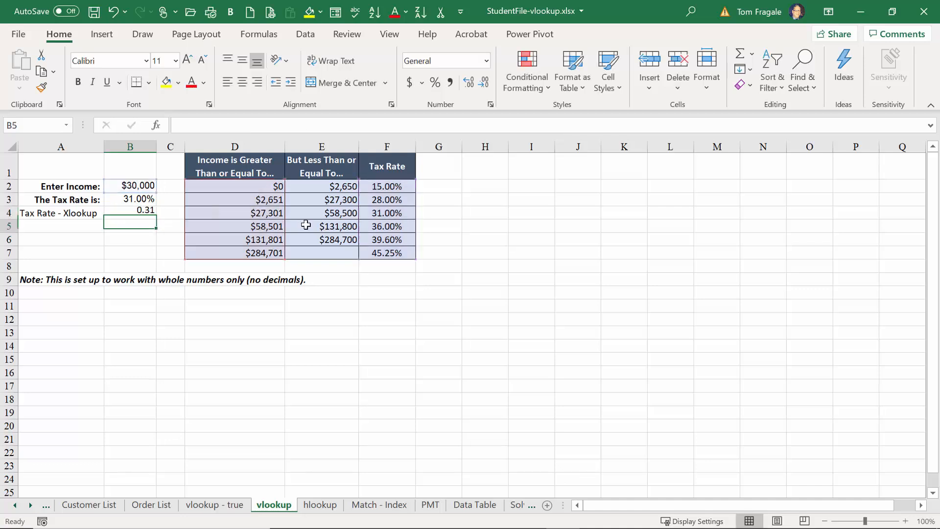
- Format the XLOOKUP tax rate in B4 as a percentage
{"action": "left_click", "coordinate": [127, 213]}
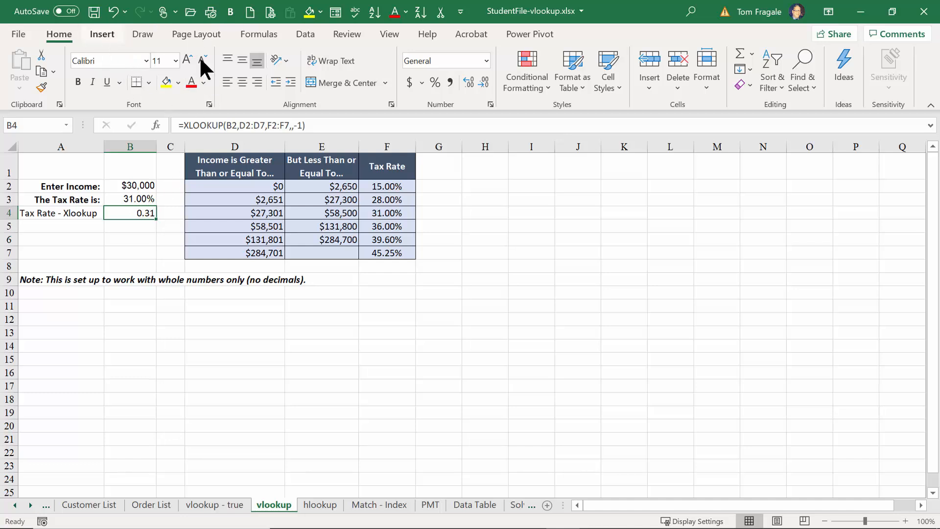
{"action": "left_click", "coordinate": [448, 84]}
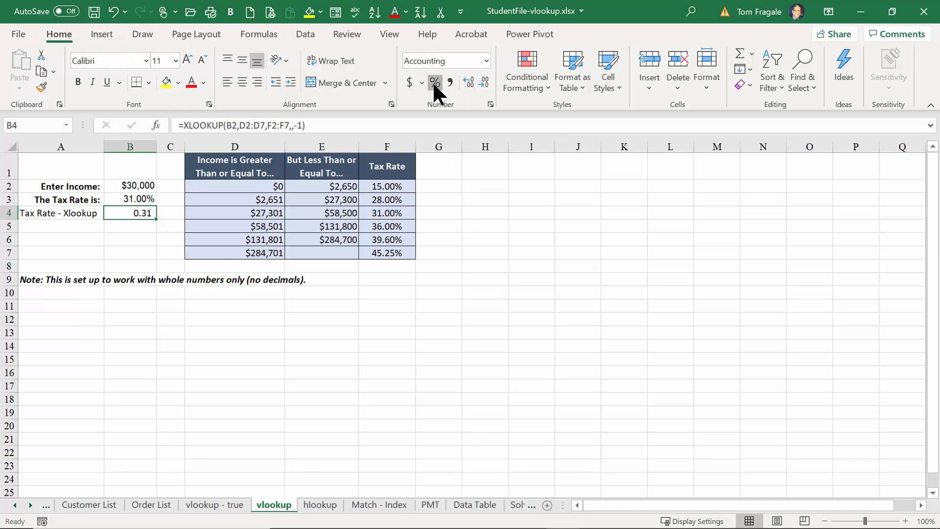
{"action": "left_click", "coordinate": [434, 82]}
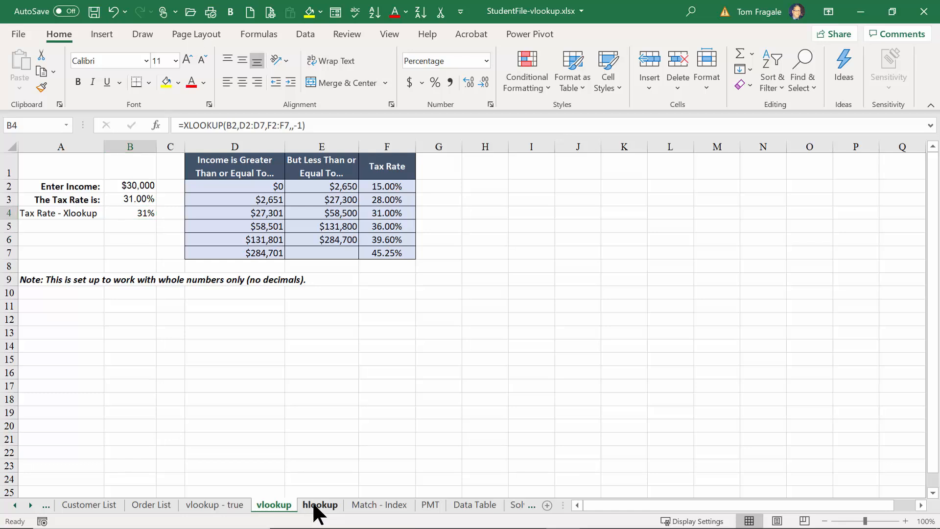
- On the hlookup sheet, set the income in B2 to 30,000
{"action": "left_click", "coordinate": [313, 504]}
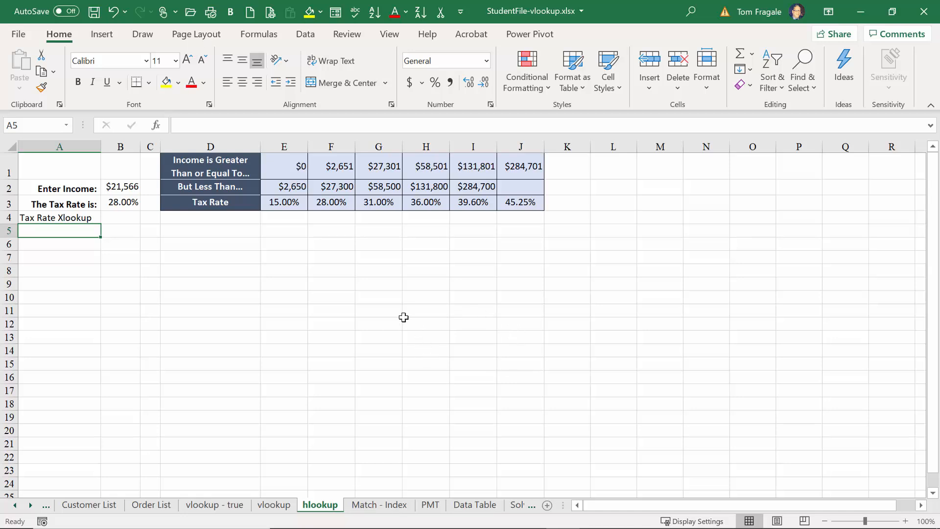
{"action": "left_click", "coordinate": [274, 506]}
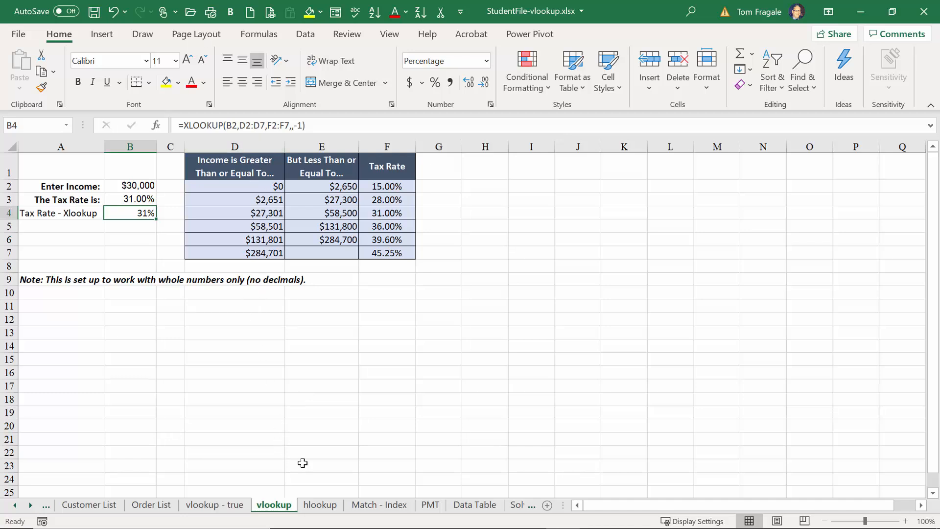
{"action": "left_click", "coordinate": [321, 506]}
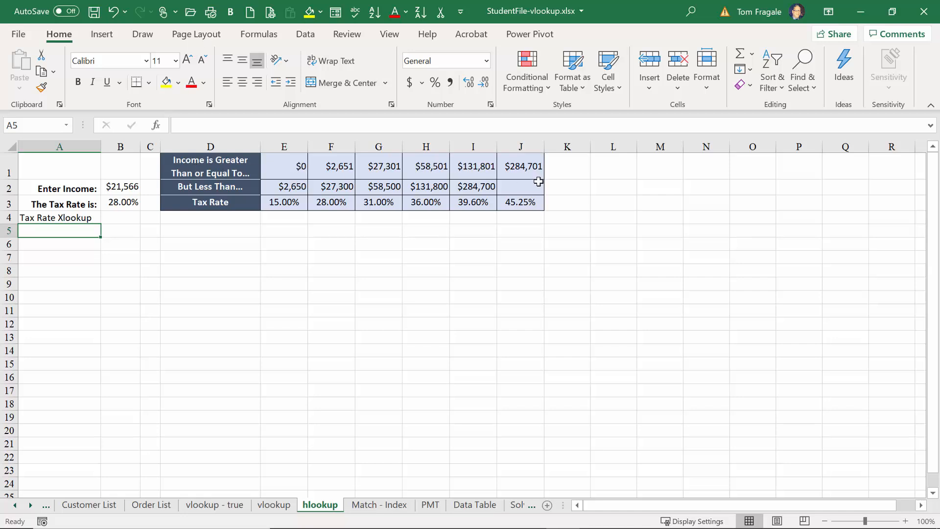
{"action": "left_click", "coordinate": [131, 188]}
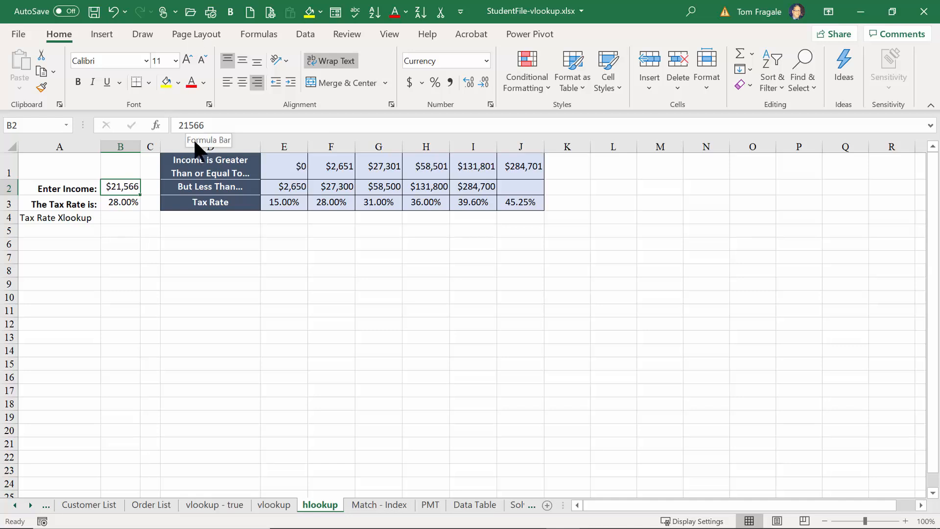
{"action": "left_click", "coordinate": [120, 202]}
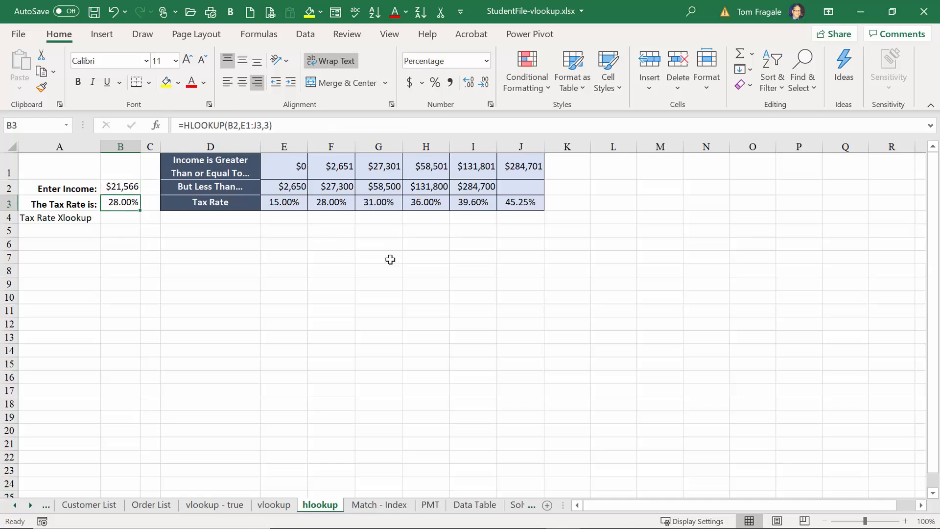
{"action": "left_click", "coordinate": [118, 184]}
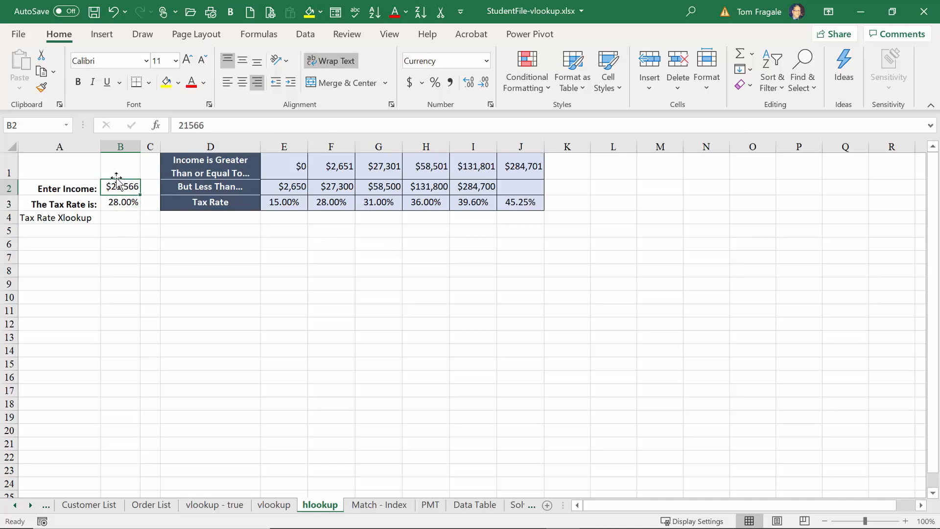
{"action": "type", "text": "30,000"}
{"action": "key", "text": "Return"}
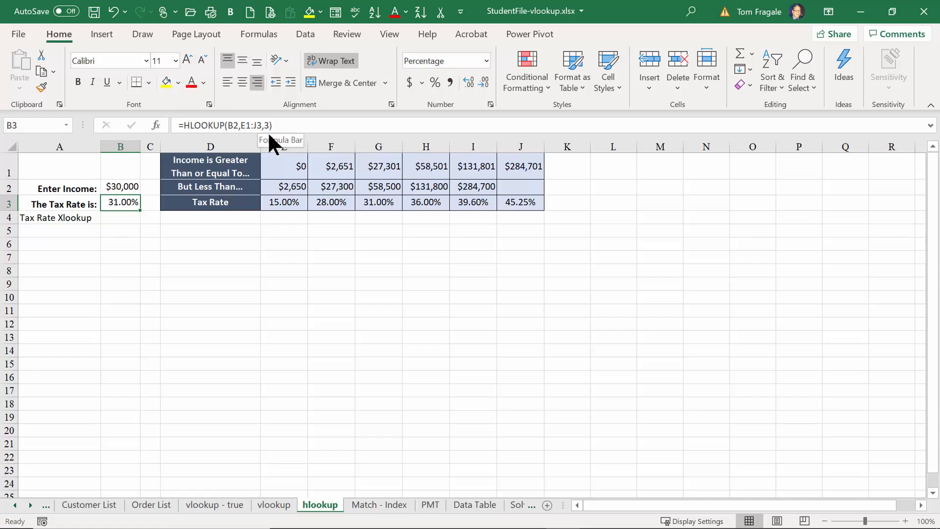
- Review the function arguments of B3's HLOOKUP, including the optional Range_lookup, without changing them
{"action": "left_click", "coordinate": [155, 126]}
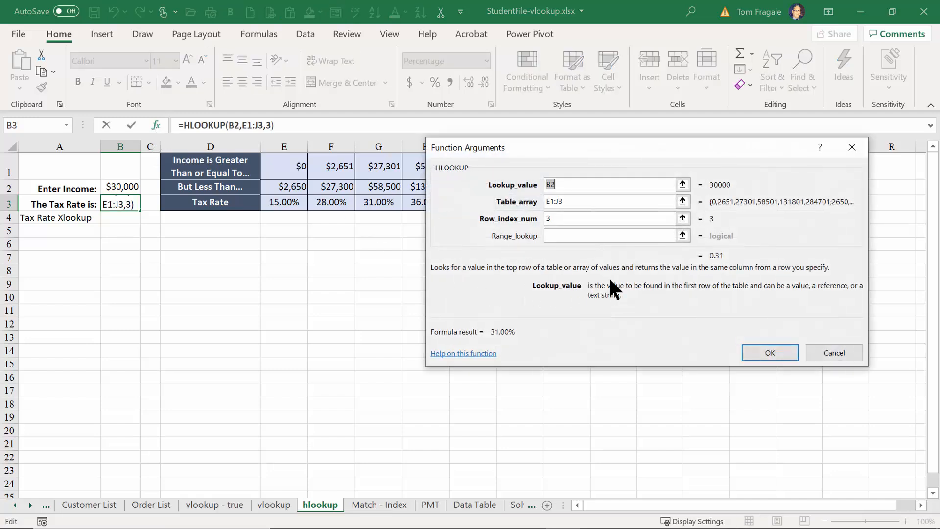
{"action": "left_click", "coordinate": [572, 236]}
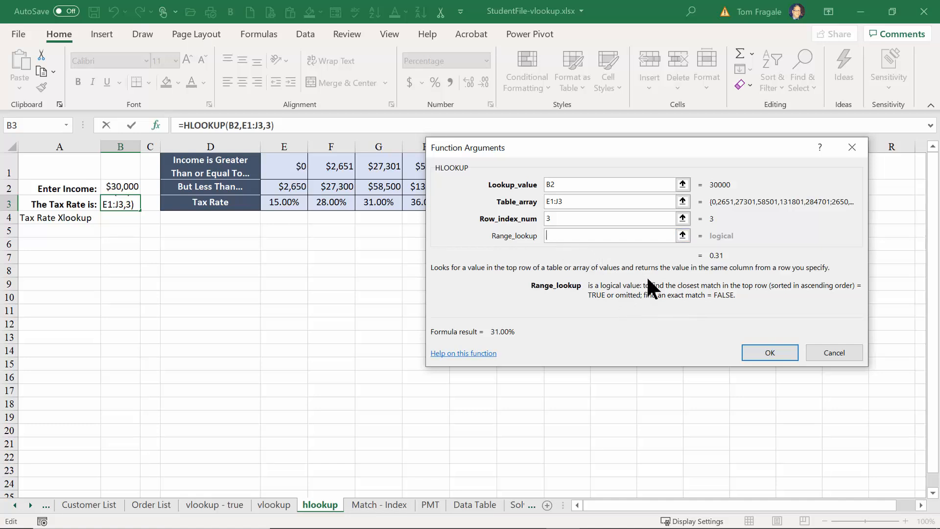
{"action": "left_click", "coordinate": [764, 356]}
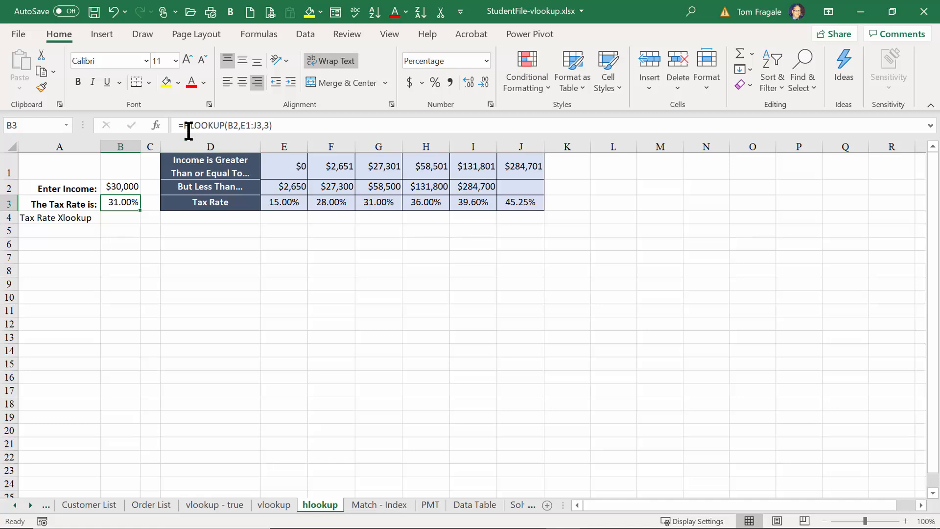
- Start an XLOOKUP formula in B4 of the hlookup sheet with the income in B2 as the lookup value
{"action": "left_click", "coordinate": [121, 217]}
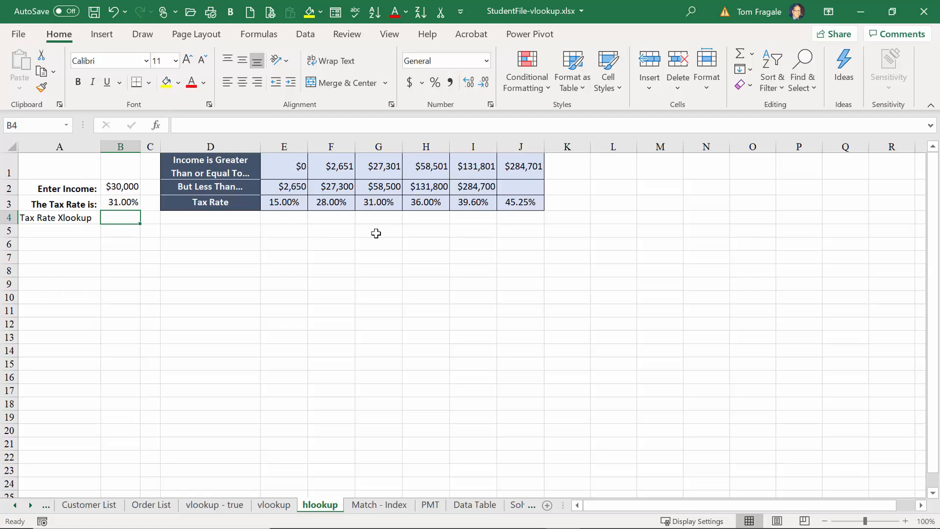
{"action": "type", "text": "=xlk"}
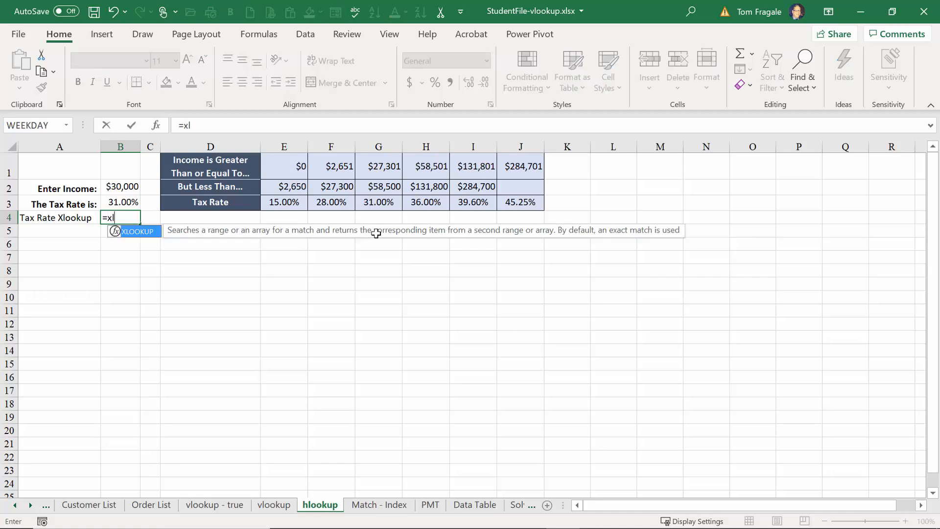
{"action": "key", "text": "BackSpace"}
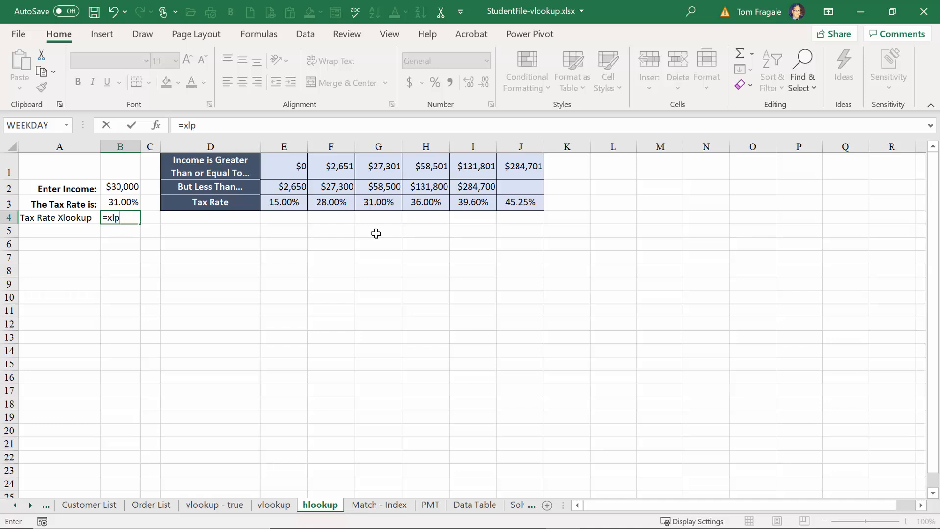
{"action": "type", "text": "ooku"}
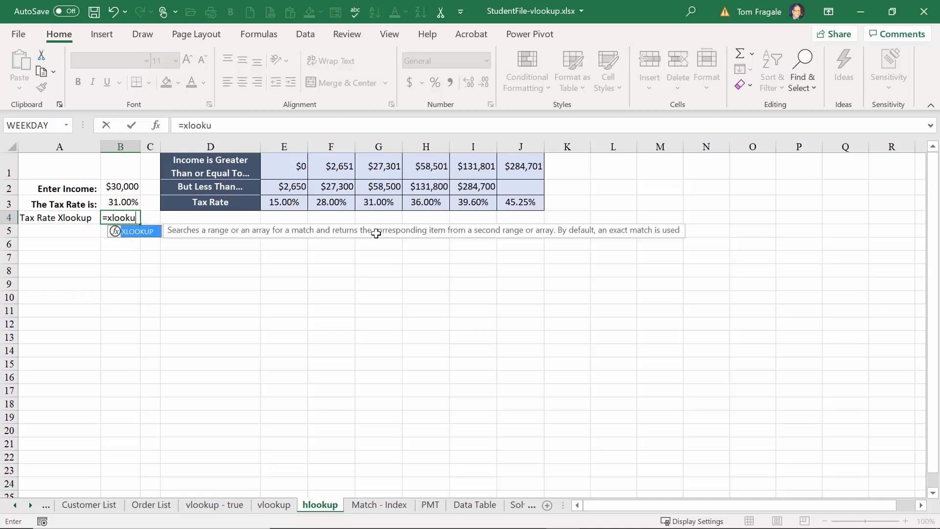
{"action": "type", "text": "p("}
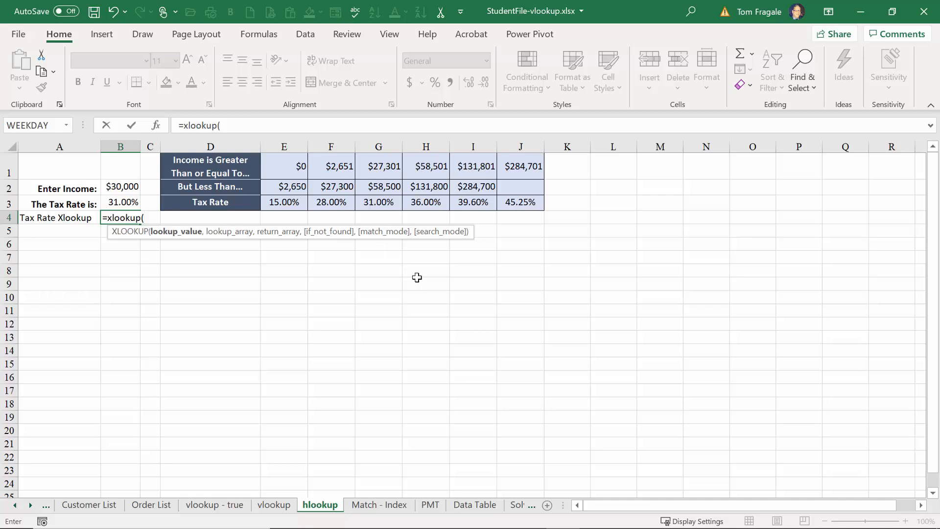
{"action": "left_click", "coordinate": [122, 186]}
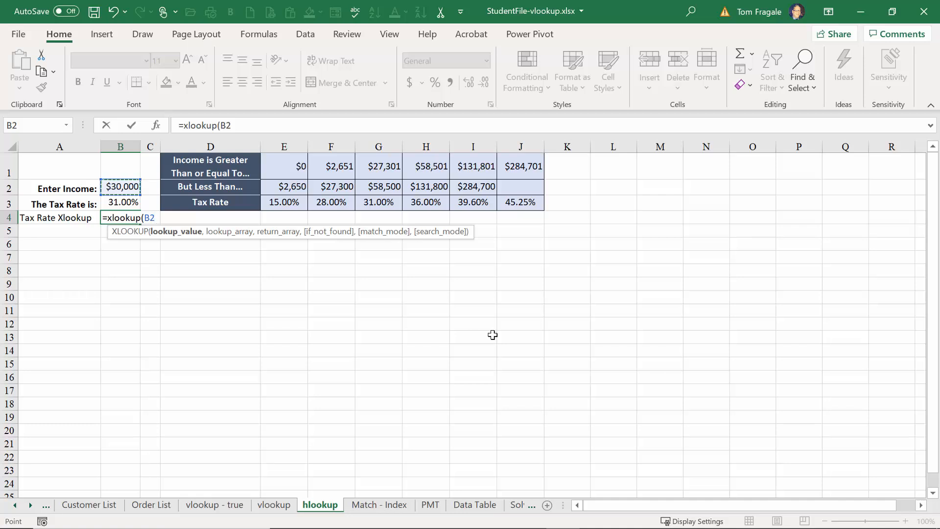
{"action": "type", "text": ","}
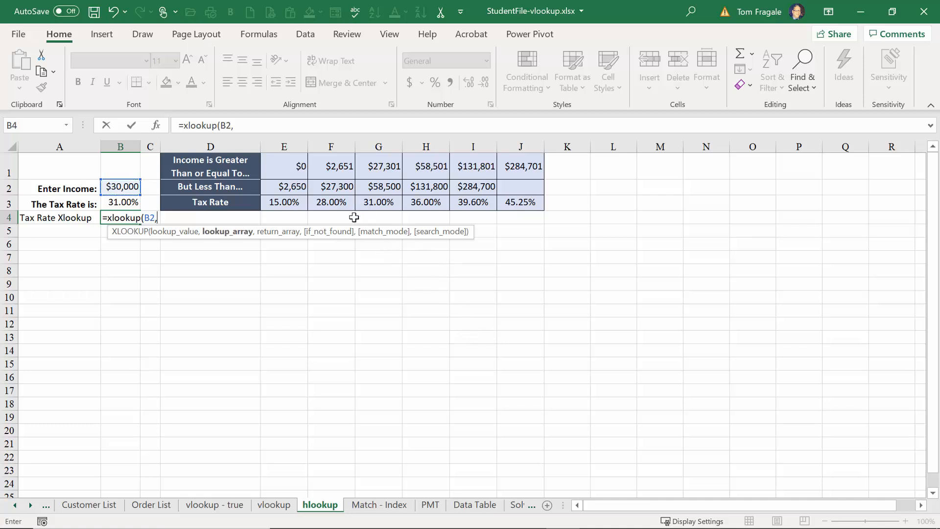
- Set the XLOOKUP's lookup array to the lower income limits in E1:J1 and its return array to the tax rates in E3:J3
{"action": "left_click", "coordinate": [306, 168]}
{"action": "left_click_drag", "start_coordinate": [308, 168], "coordinate": [533, 177]}
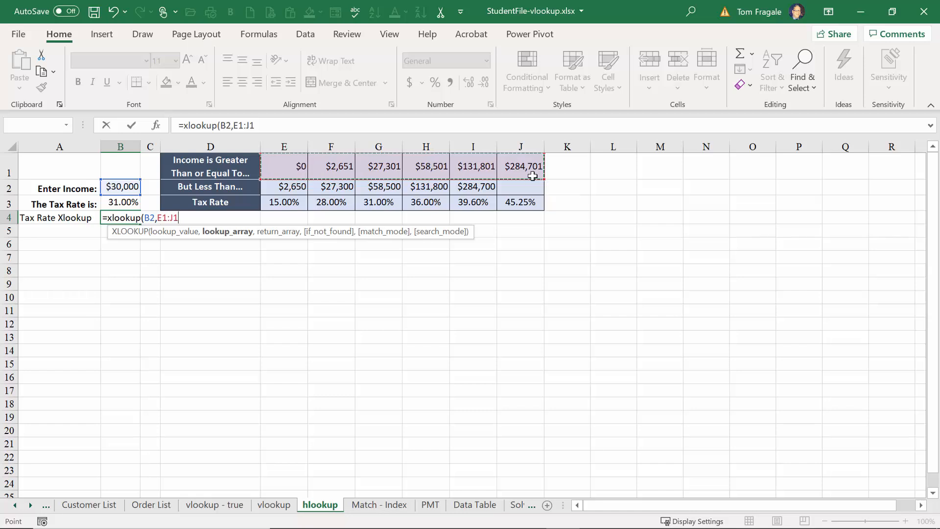
{"action": "type", "text": ","}
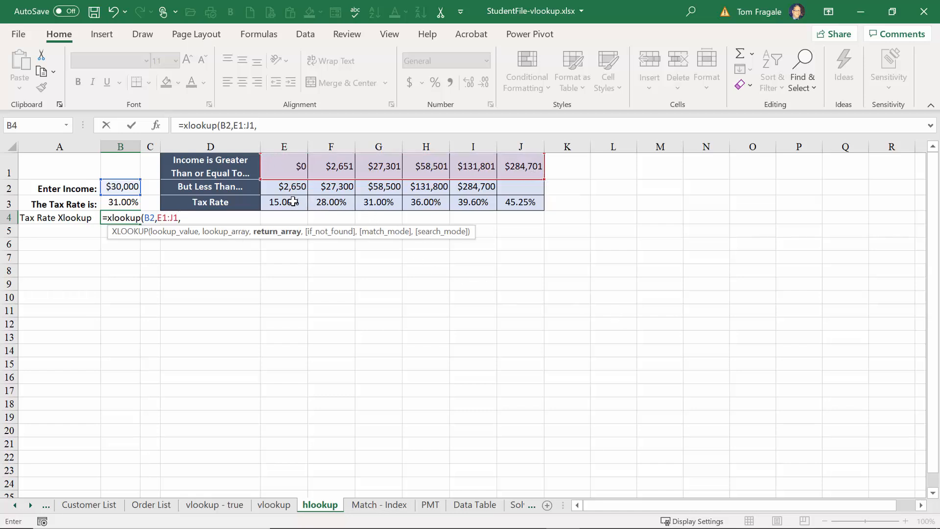
{"action": "left_click", "coordinate": [278, 202]}
{"action": "left_click_drag", "start_coordinate": [278, 202], "coordinate": [536, 202]}
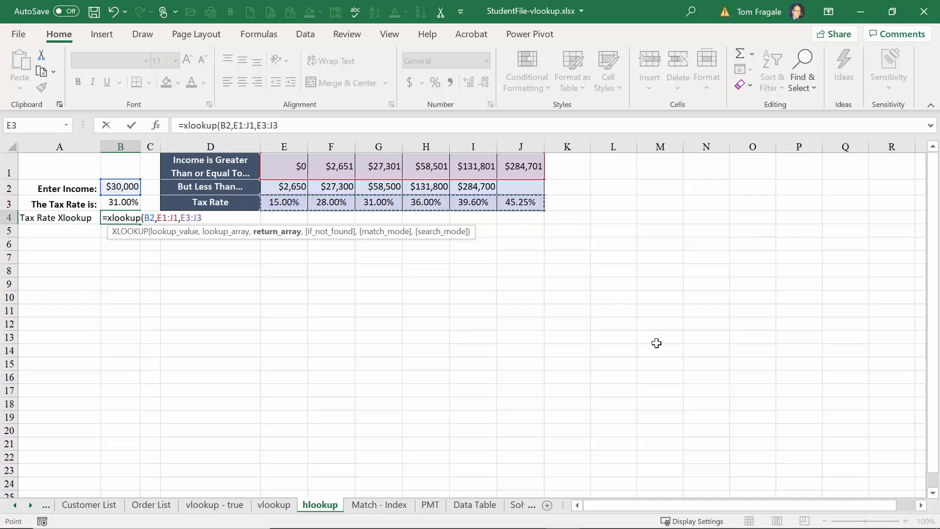
- Skip the XLOOKUP's if_not_found argument, choose match mode -1 (exact match or next smaller item), and complete the formula
{"action": "type", "text": ","}
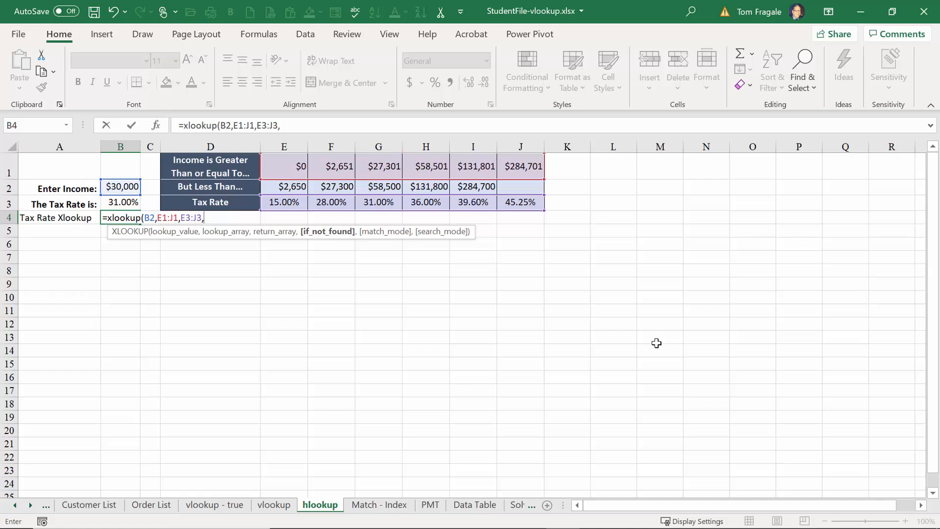
{"action": "type", "text": ","}
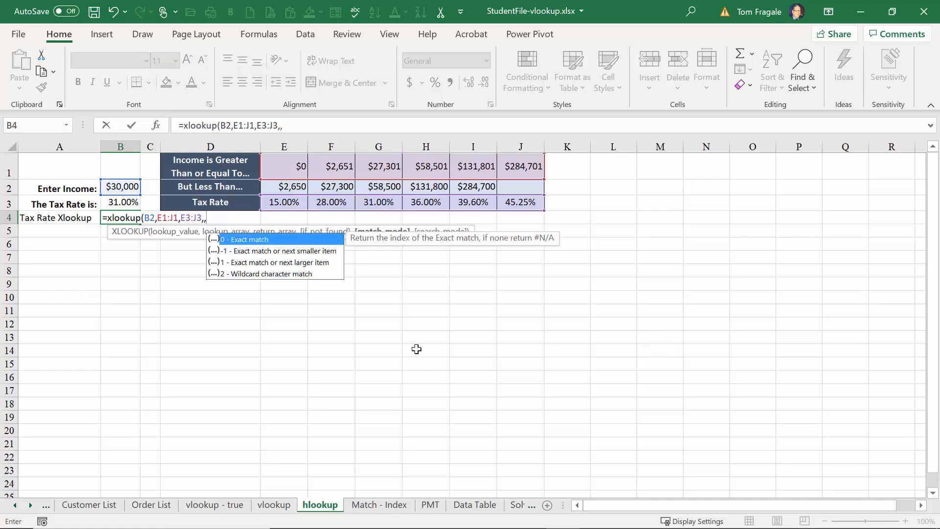
{"action": "double_click", "coordinate": [263, 251]}
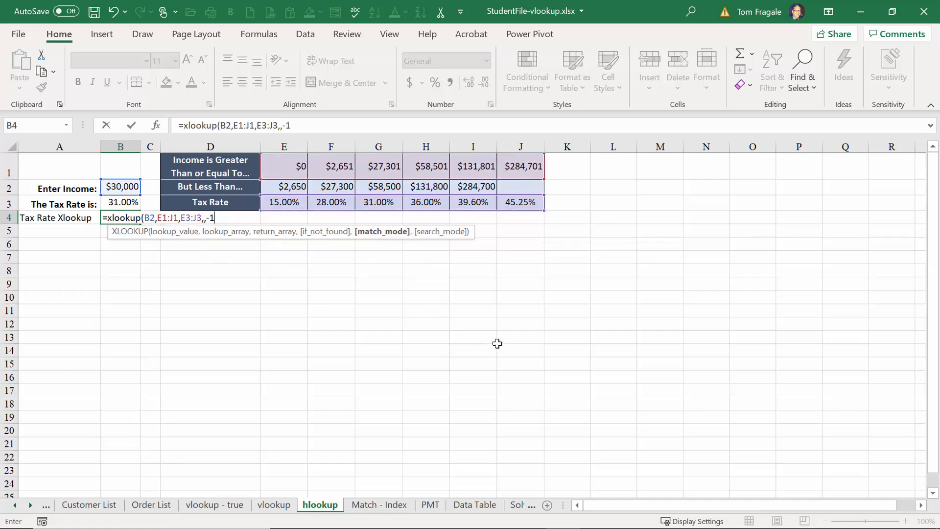
{"action": "type", "text": ")"}
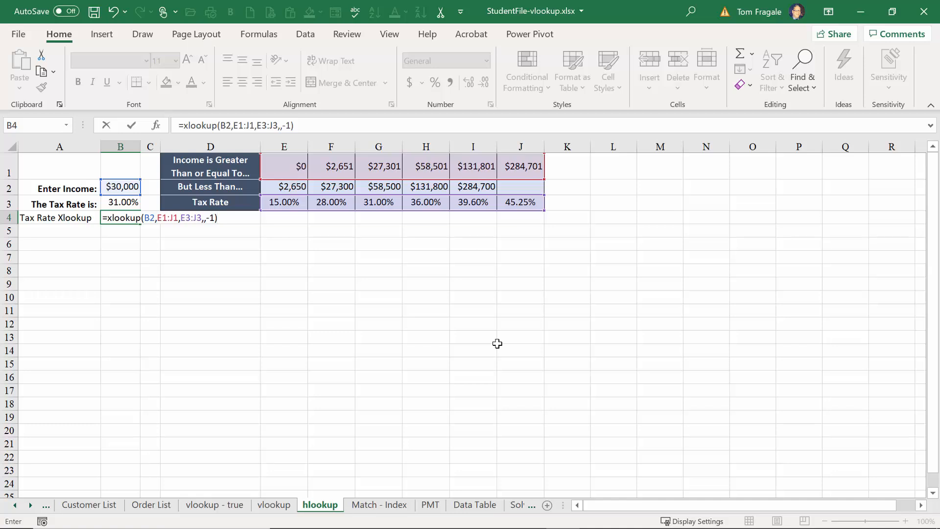
{"action": "key", "text": "Return"}
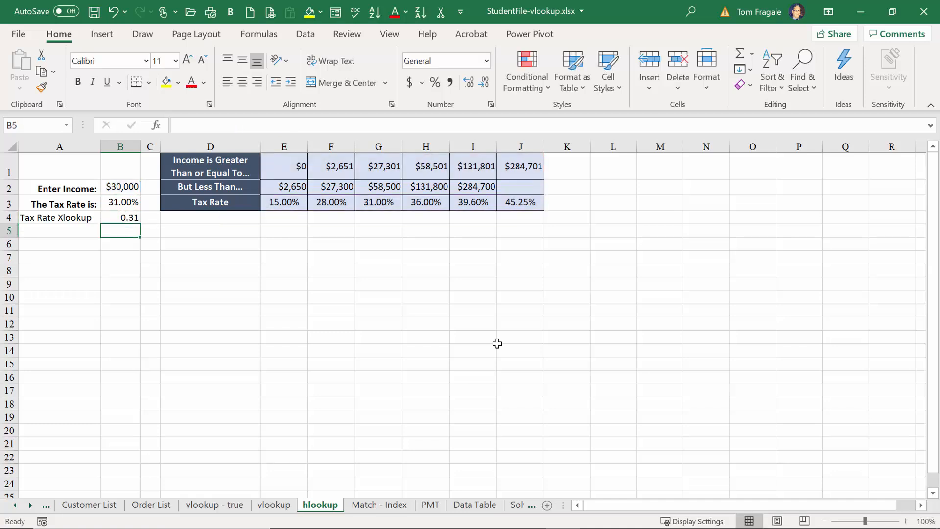
- Format B4 on the hlookup sheet as a percentage and compare its XLOOKUP formula with the HLOOKUP in B3
{"action": "left_click", "coordinate": [112, 217]}
{"action": "left_click", "coordinate": [435, 82]}
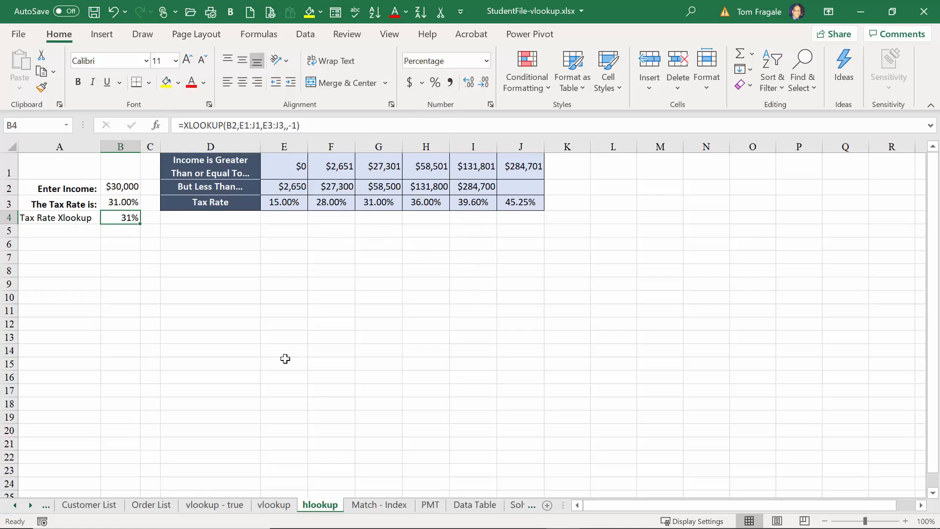
{"action": "left_click", "coordinate": [114, 271]}
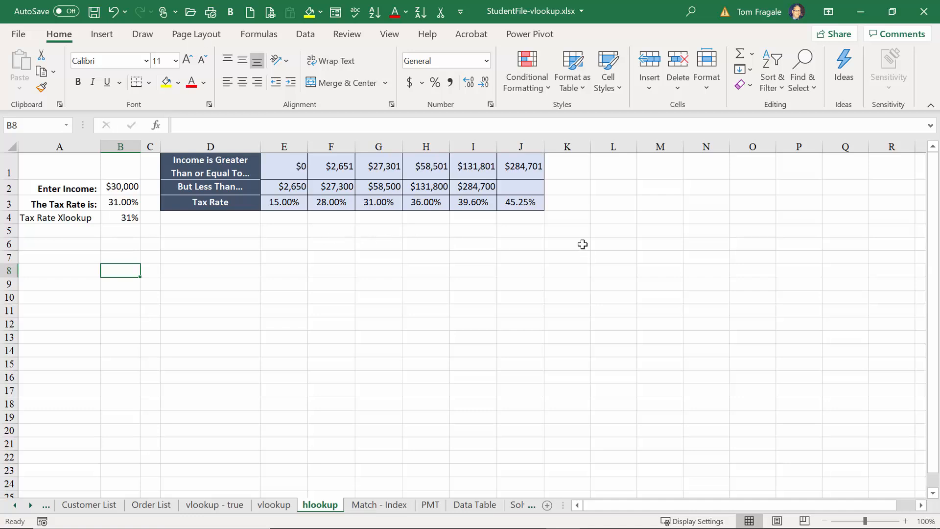
{"action": "left_click", "coordinate": [115, 204]}
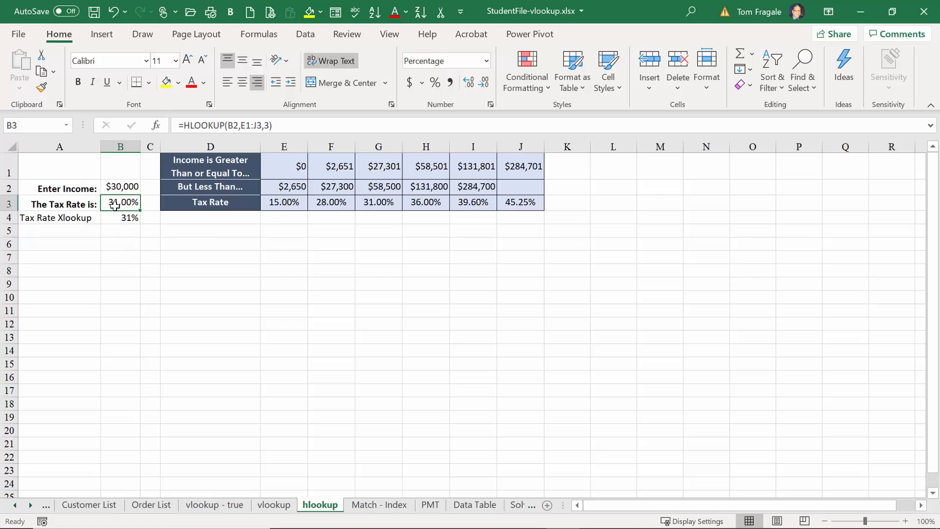
{"action": "left_click", "coordinate": [115, 216]}
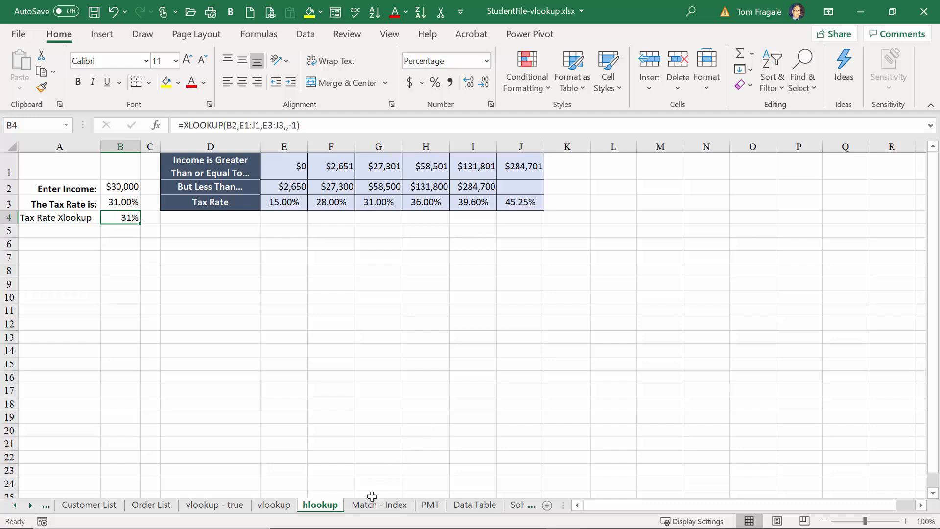
- On the Match - Index sheet, start a MATCH formula in Month Offset cell B4 with the month in B1 as the lookup value
{"action": "mouse_move", "coordinate": [365, 509]}
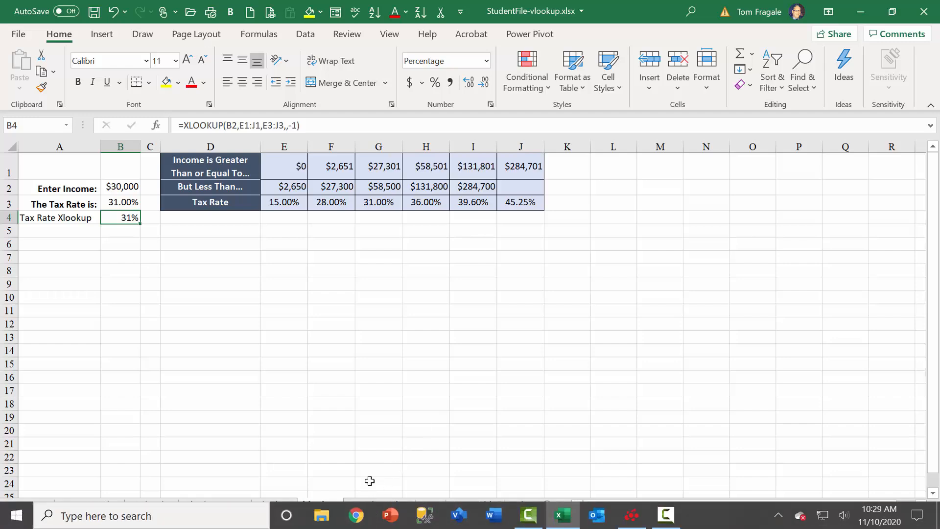
{"action": "left_click", "coordinate": [380, 506]}
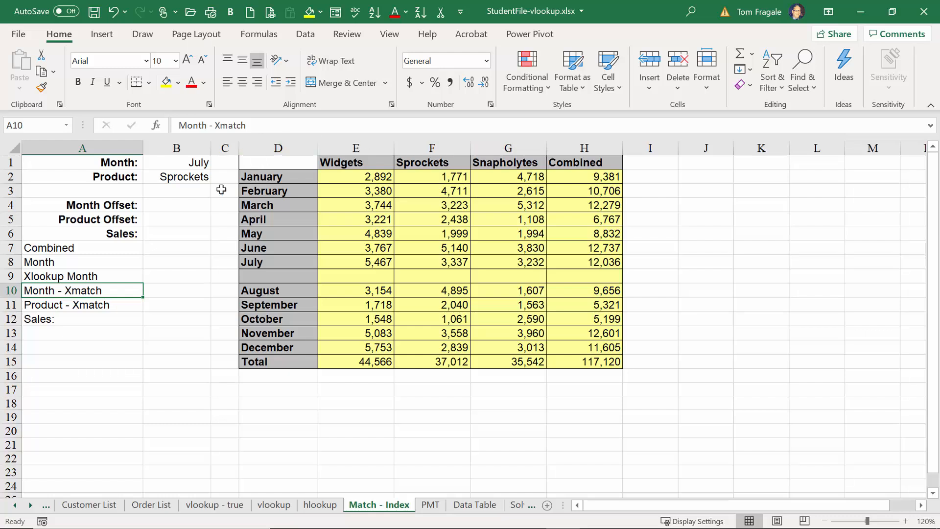
{"action": "left_click", "coordinate": [194, 204]}
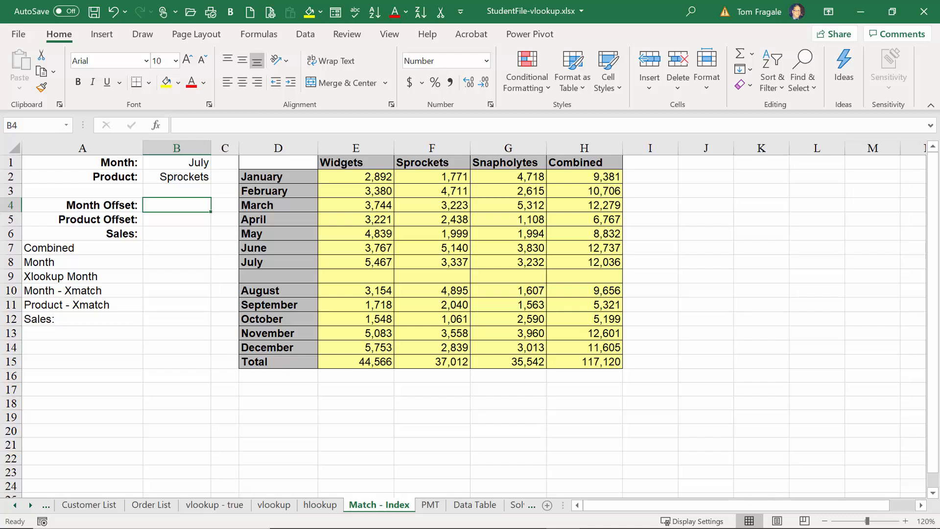
{"action": "type", "text": "=mat"}
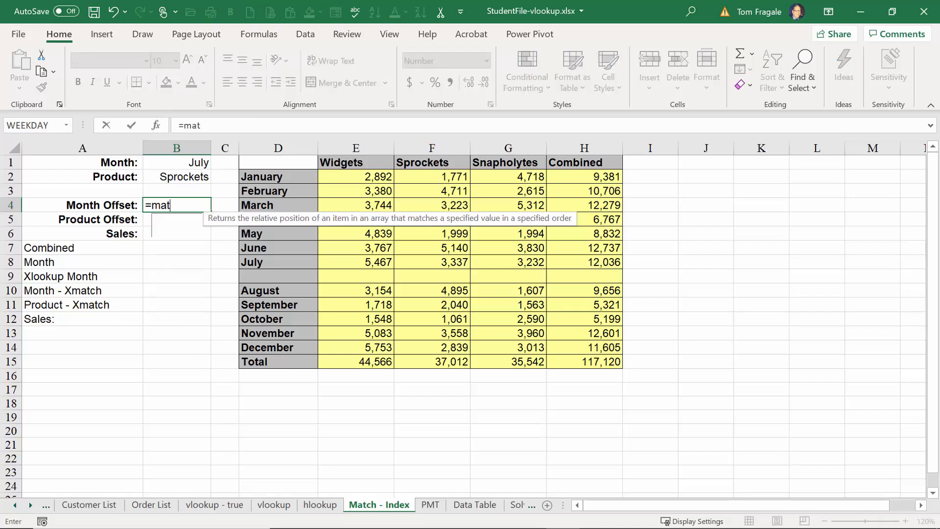
{"action": "type", "text": "ch("}
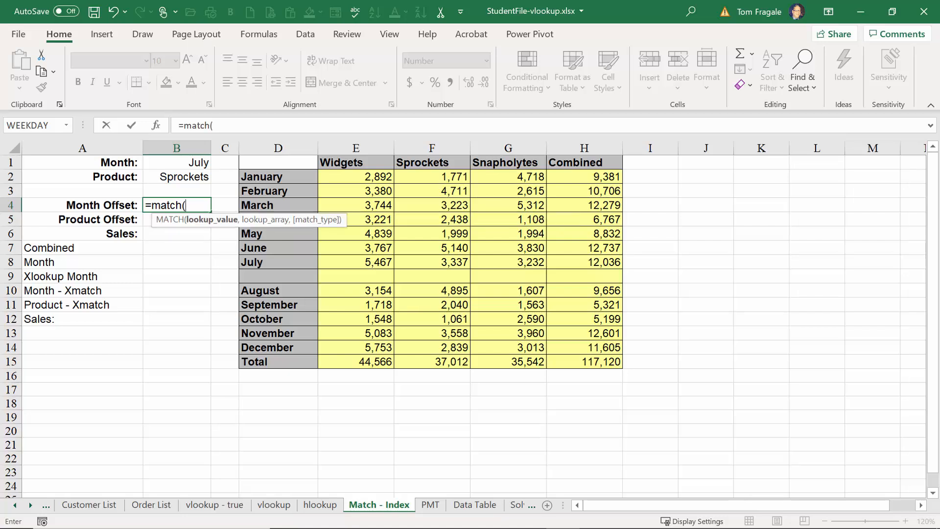
{"action": "left_click", "coordinate": [182, 166]}
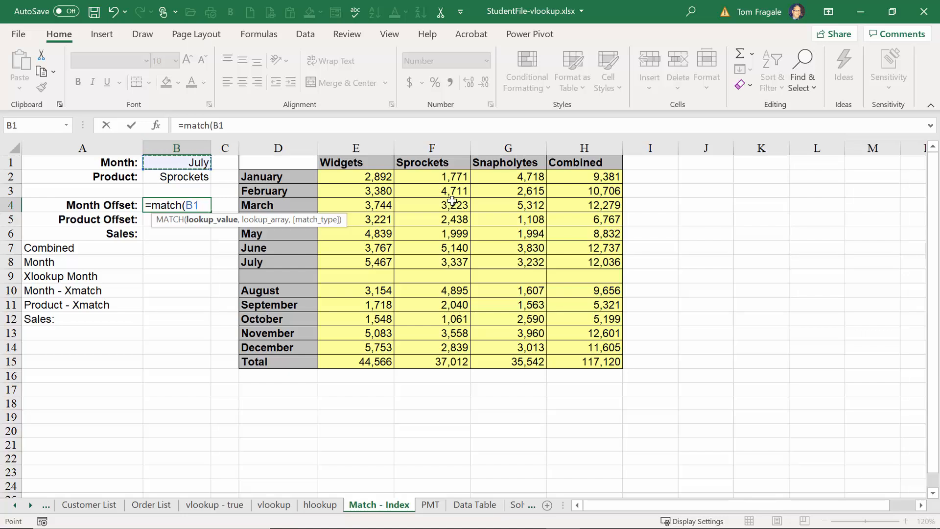
{"action": "type", "text": ","}
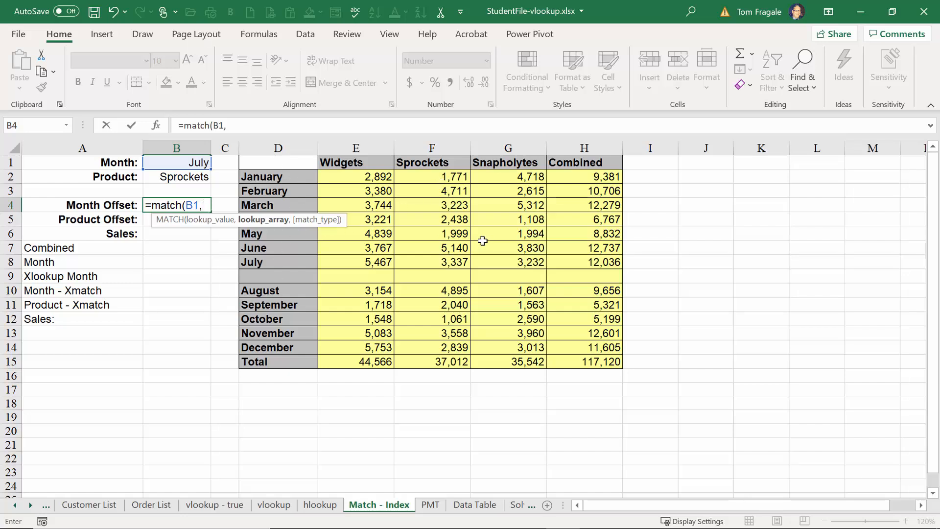
- Set the MATCH lookup array to D1:D15, choose match type 0 (exact match), and complete the formula
{"action": "left_click_drag", "start_coordinate": [277, 160], "coordinate": [289, 360]}
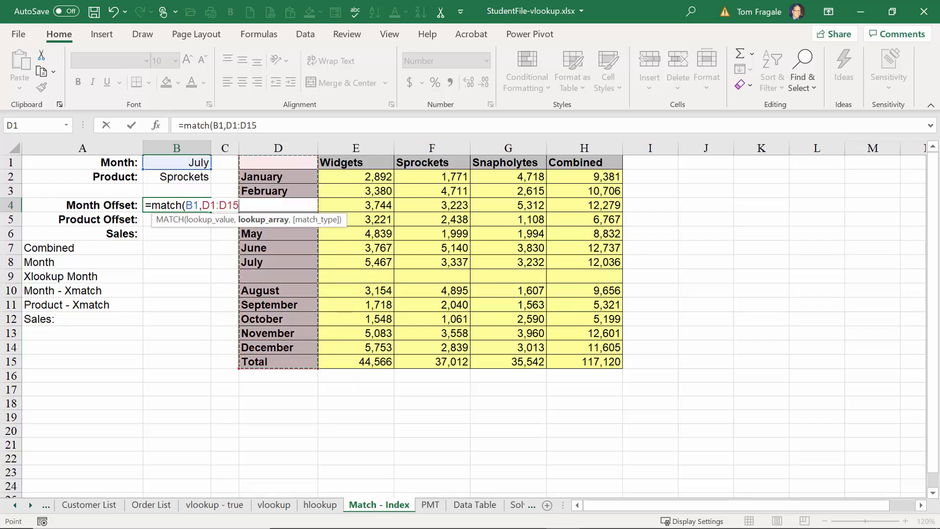
{"action": "type", "text": ","}
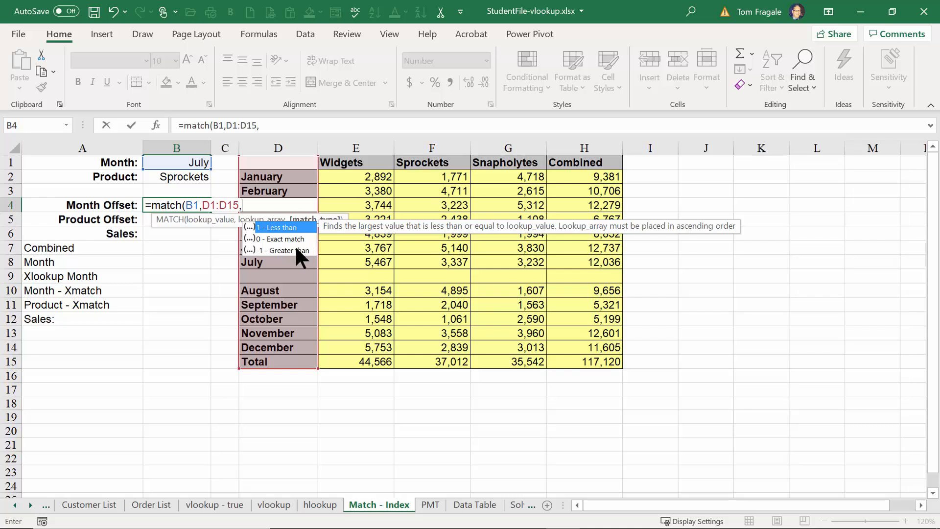
{"action": "double_click", "coordinate": [289, 238]}
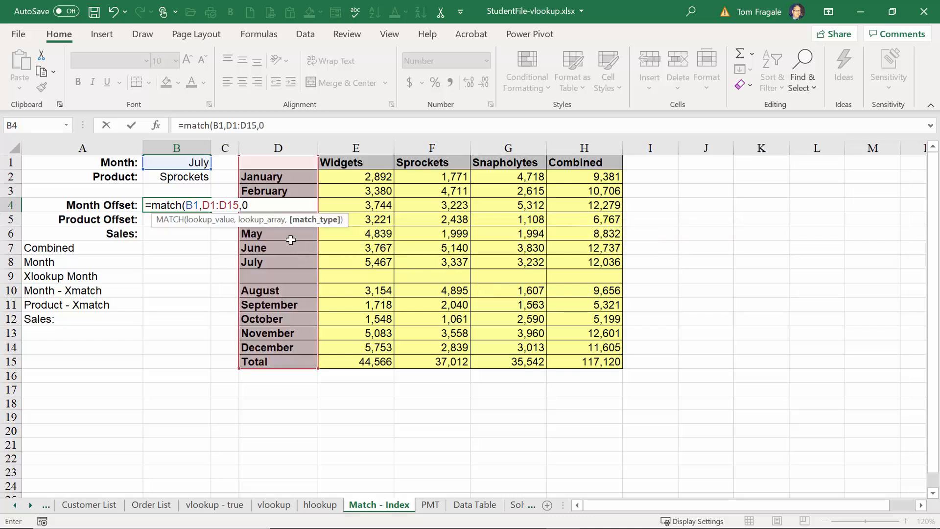
{"action": "type", "text": ")"}
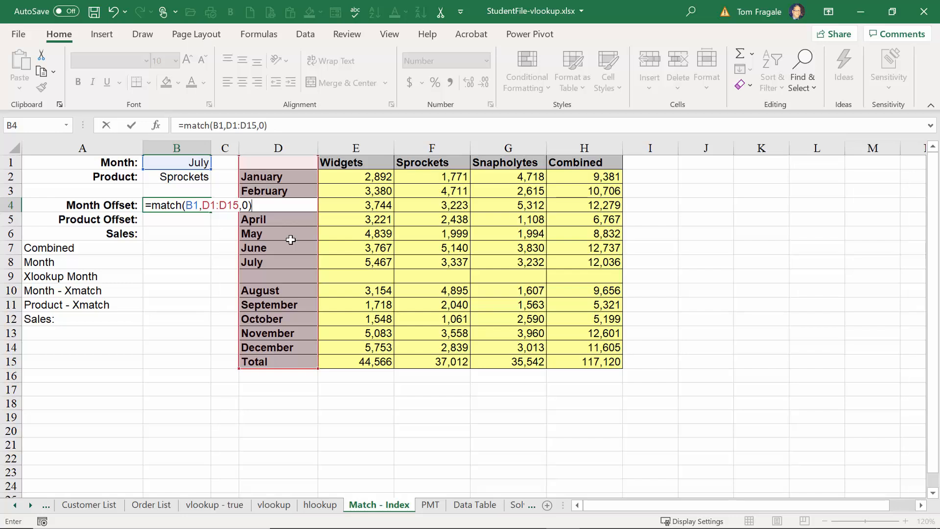
{"action": "key", "text": "Return"}
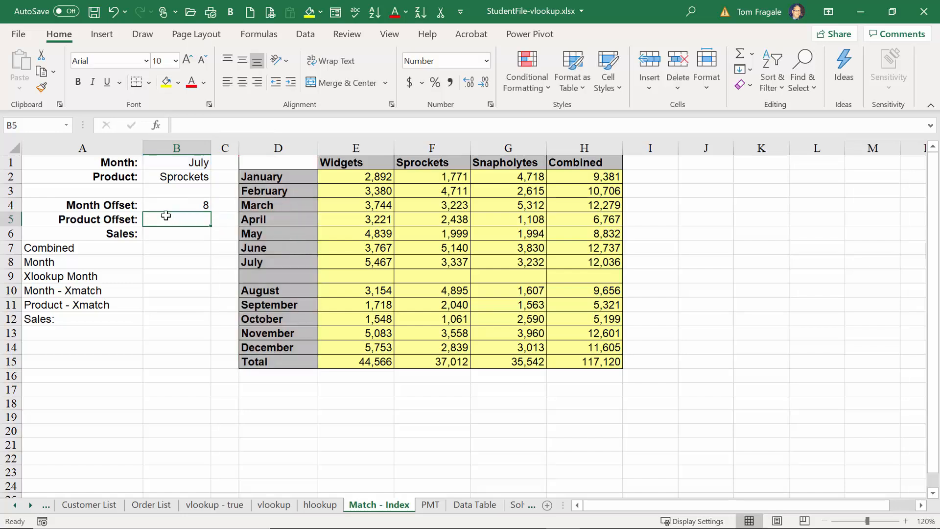
- Count down column D from D1 to July to check the position returned by the Month Offset formula
{"action": "left_click", "coordinate": [270, 162]}
{"action": "key", "text": "Down"}
{"action": "key", "text": "Down"}
{"action": "key", "text": "Down"}
{"action": "key", "text": "Down"}
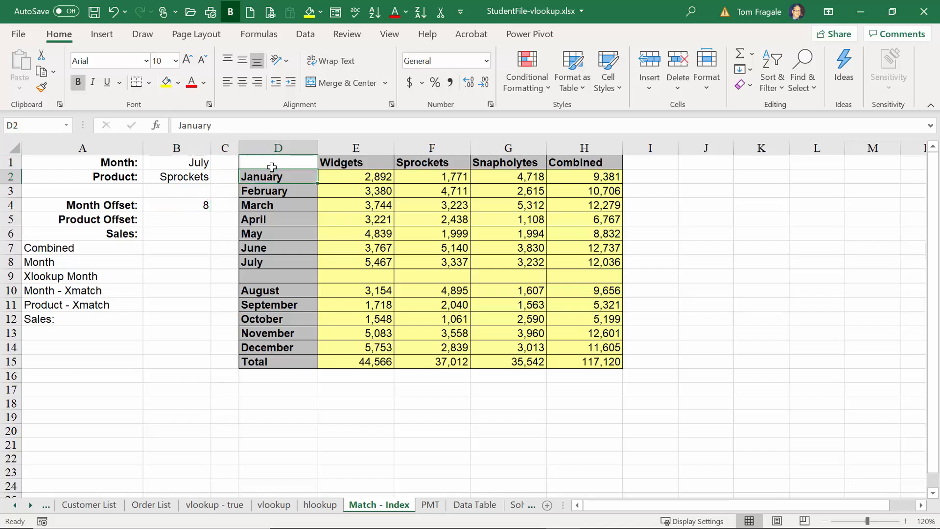
{"action": "key", "text": "Down"}
{"action": "key", "text": "Down"}
{"action": "key", "text": "Down"}
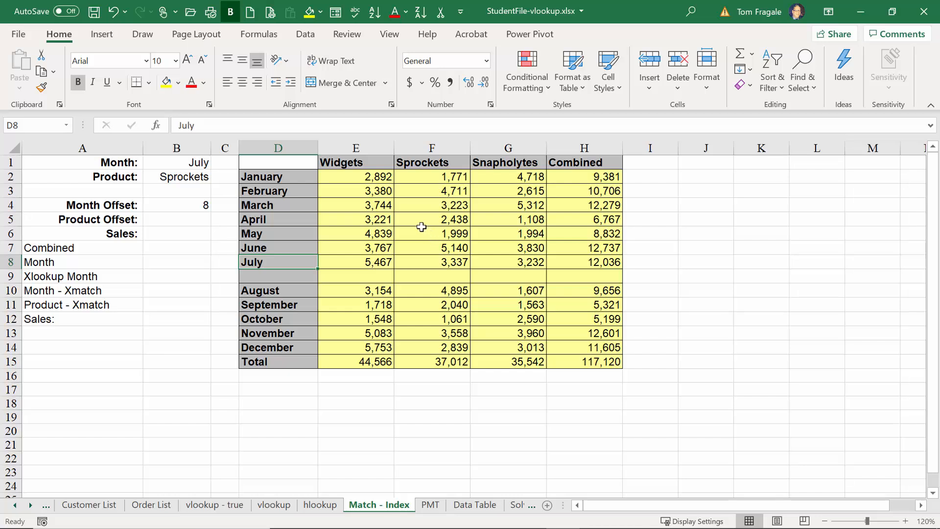
{"action": "left_click", "coordinate": [153, 204]}
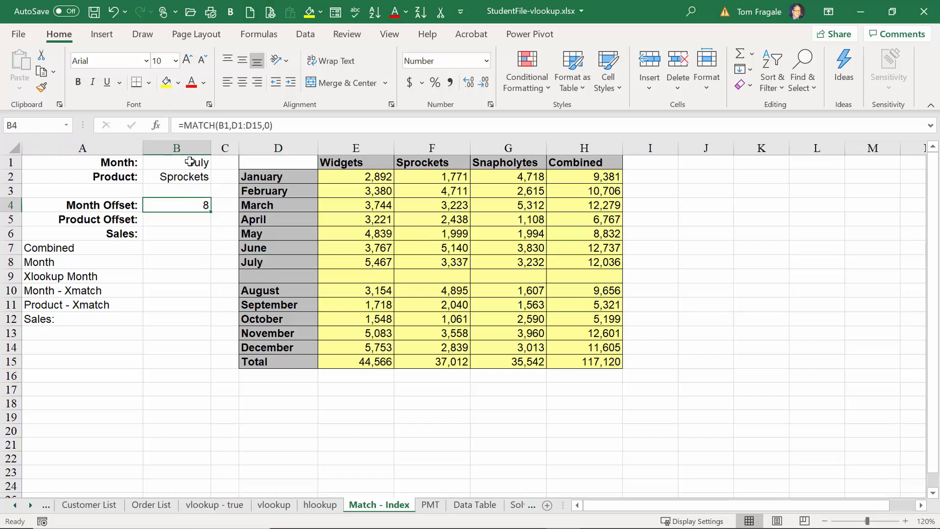
{"action": "left_click", "coordinate": [172, 223]}
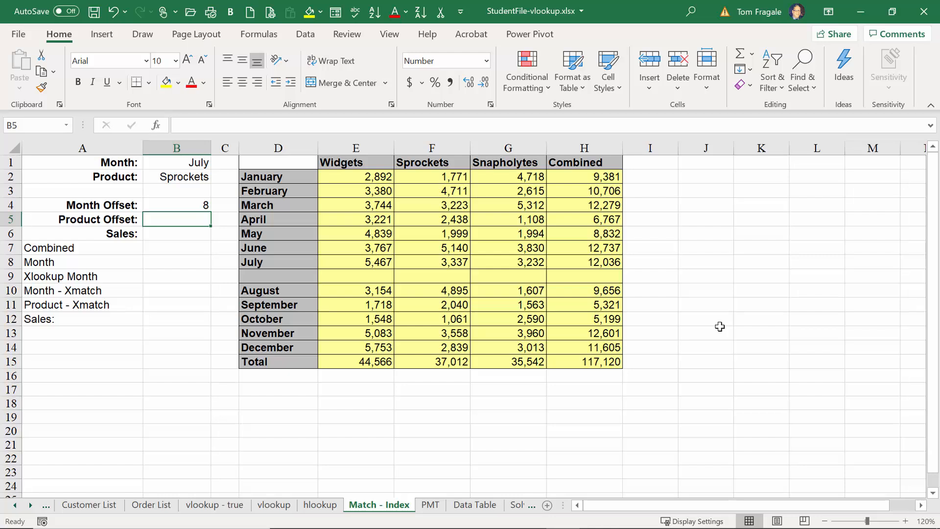
- In Product Offset cell B5, enter a MATCH formula looking up the product in B2 across D1:H1 with exact match (0)
{"action": "type", "text": "=match("}
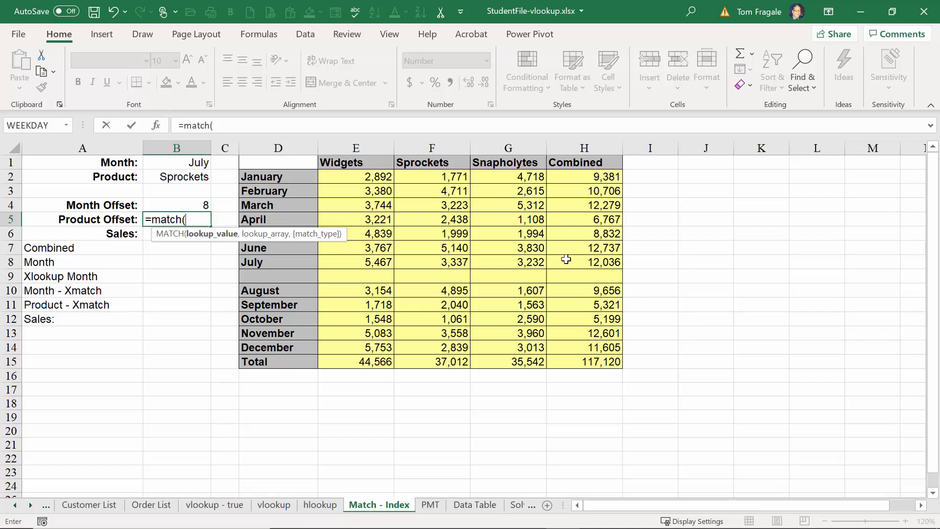
{"action": "left_click", "coordinate": [195, 178]}
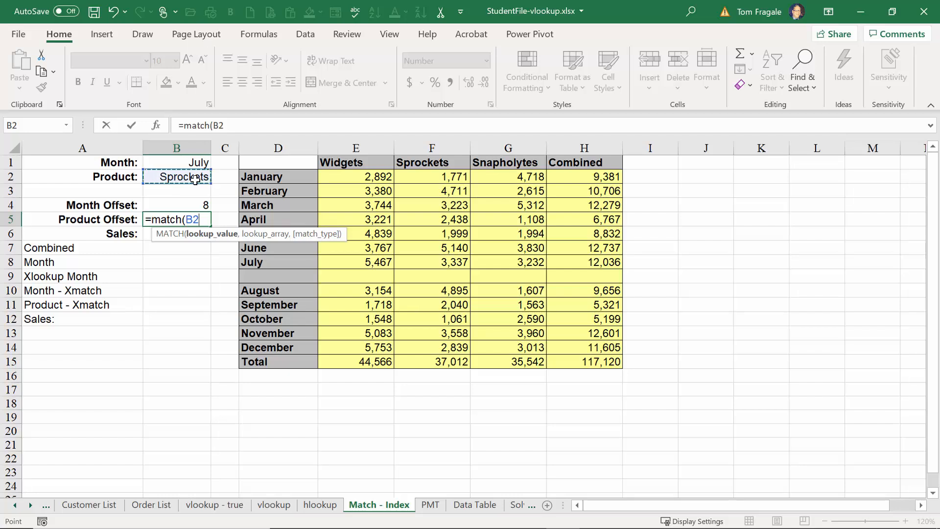
{"action": "type", "text": ","}
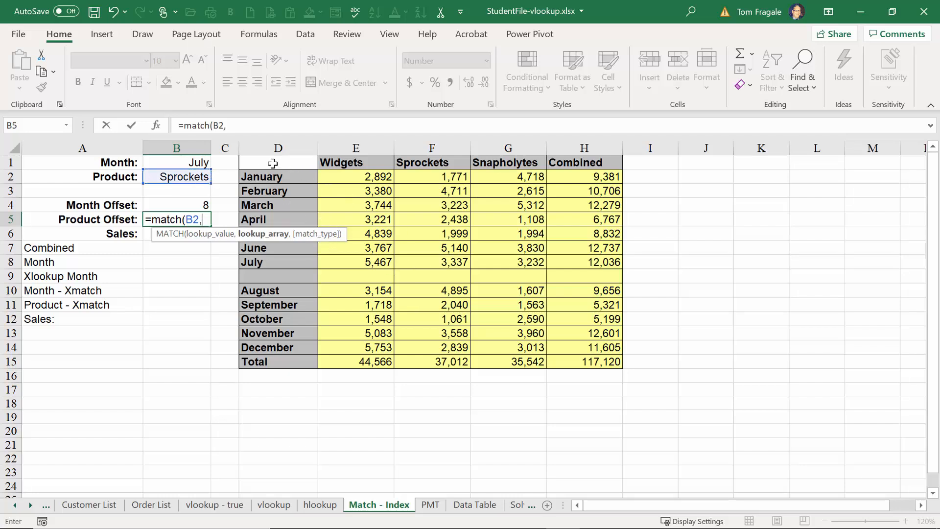
{"action": "left_click_drag", "start_coordinate": [271, 163], "coordinate": [585, 164]}
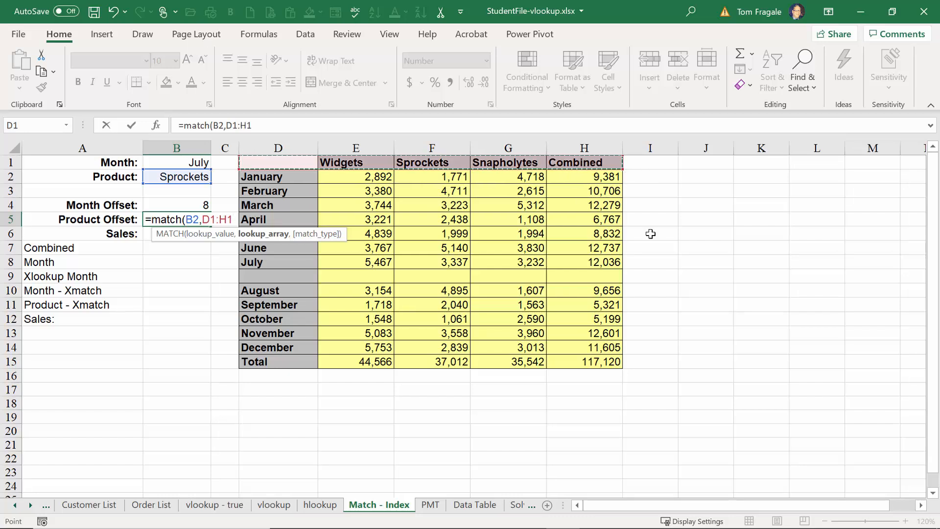
{"action": "type", "text": ","}
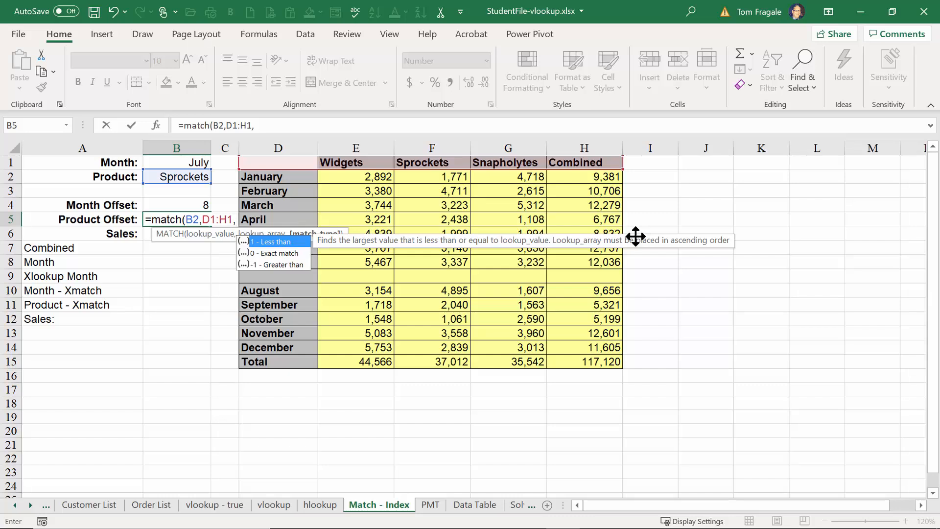
{"action": "double_click", "coordinate": [259, 255]}
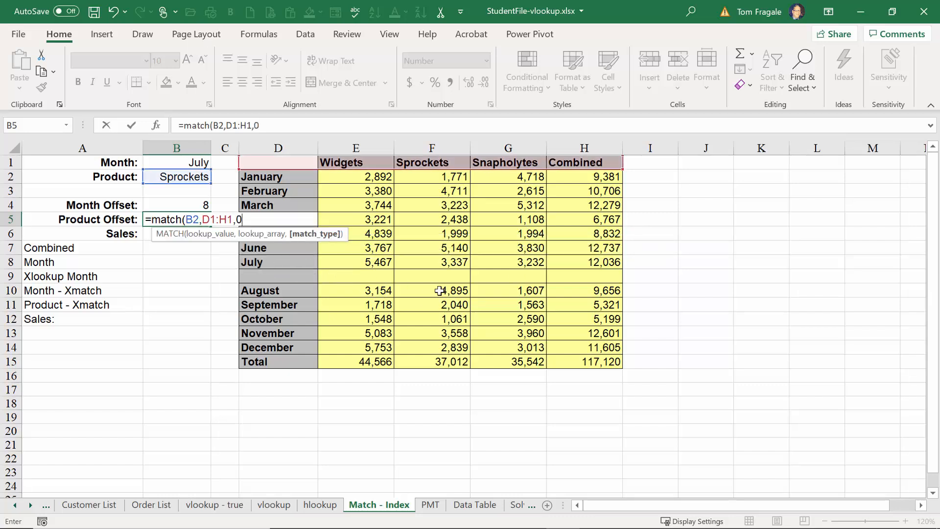
{"action": "key", "text": "Return"}
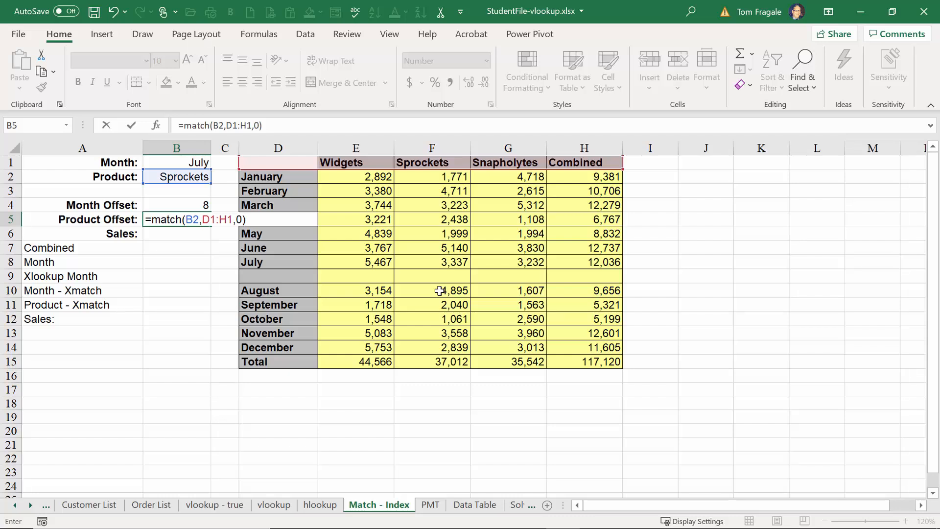
{"action": "key", "text": "Return"}
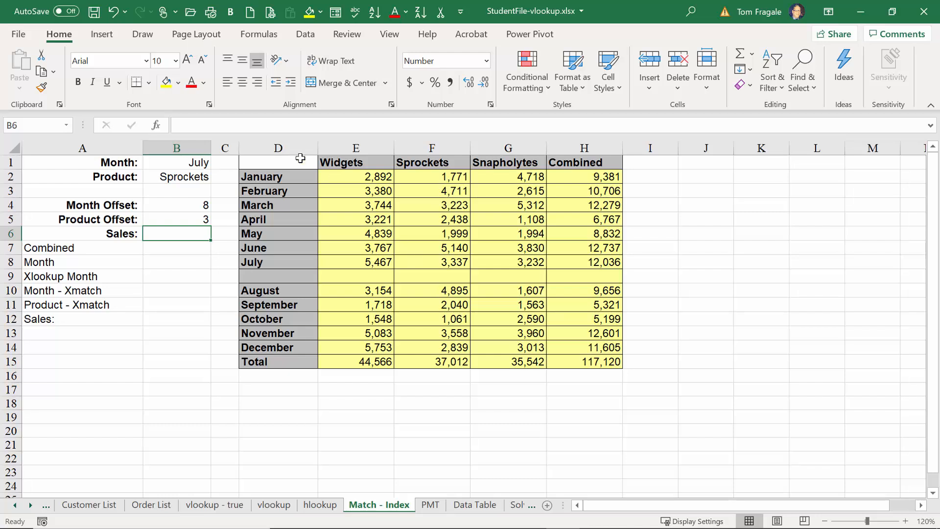
- Count across row 1 from D1 to Sprockets to check the Product Offset, and review both MATCH formulas in B4 and B5
{"action": "left_click", "coordinate": [177, 219]}
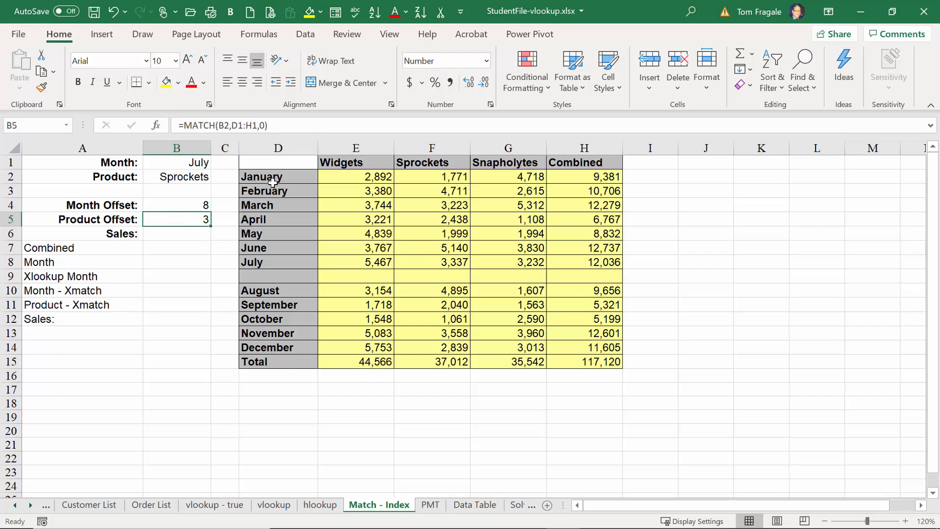
{"action": "left_click", "coordinate": [276, 165]}
{"action": "left_click", "coordinate": [335, 165]}
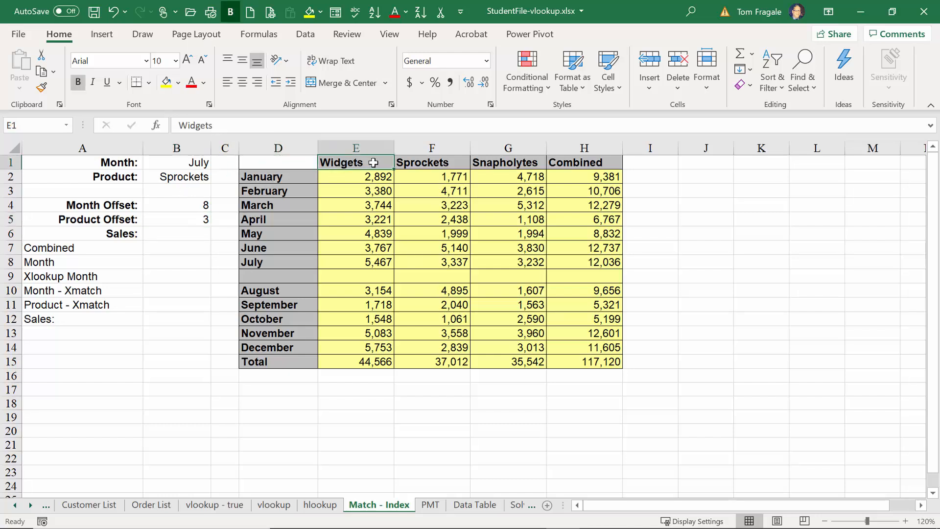
{"action": "left_click", "coordinate": [428, 168]}
{"action": "left_click", "coordinate": [175, 205]}
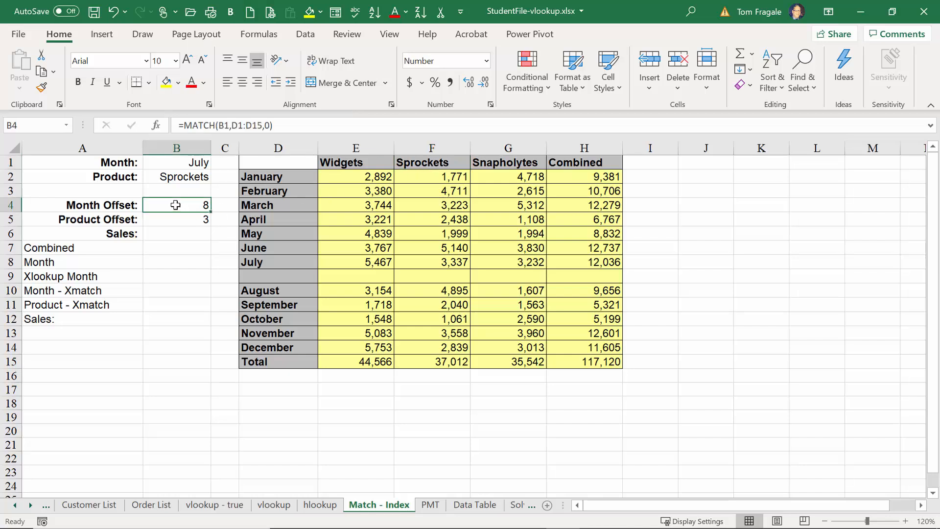
{"action": "left_click", "coordinate": [175, 223]}
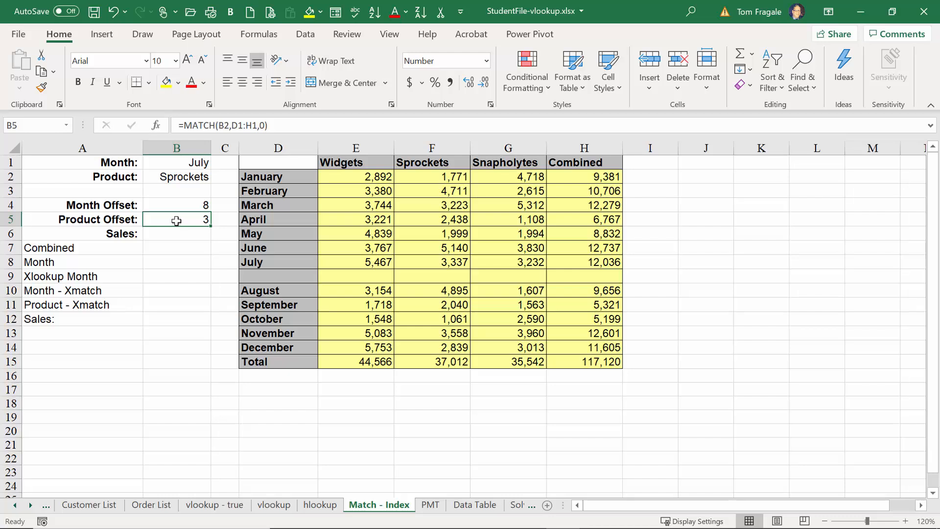
- In Sales cell B6, enter =INDEX(D1:H15,B4,B5), using the month offset as row number and the product offset as column number
{"action": "left_click", "coordinate": [173, 235]}
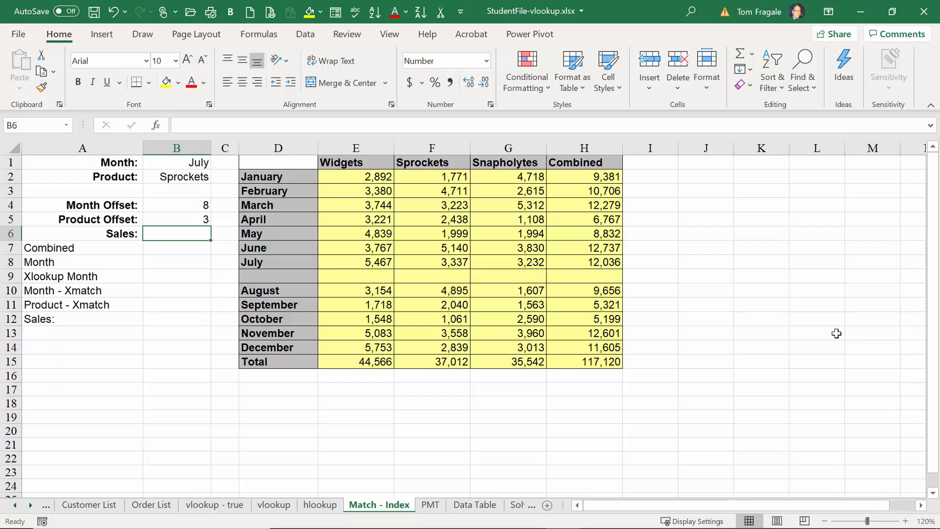
{"action": "type", "text": "=index("}
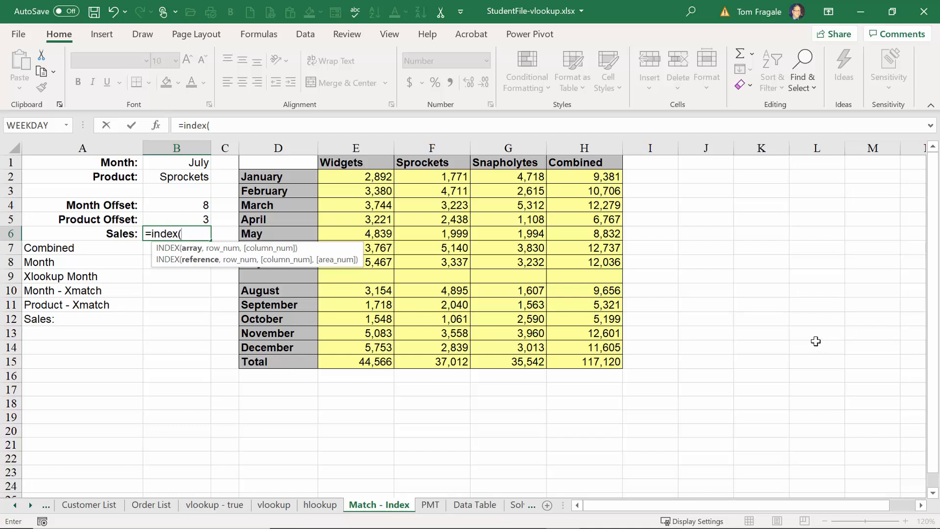
{"action": "left_click_drag", "start_coordinate": [294, 163], "coordinate": [588, 360]}
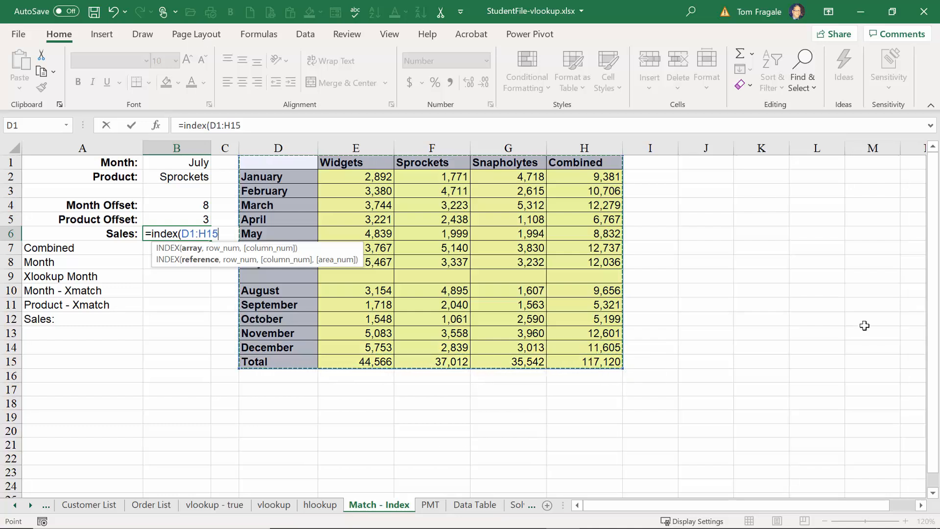
{"action": "type", "text": ","}
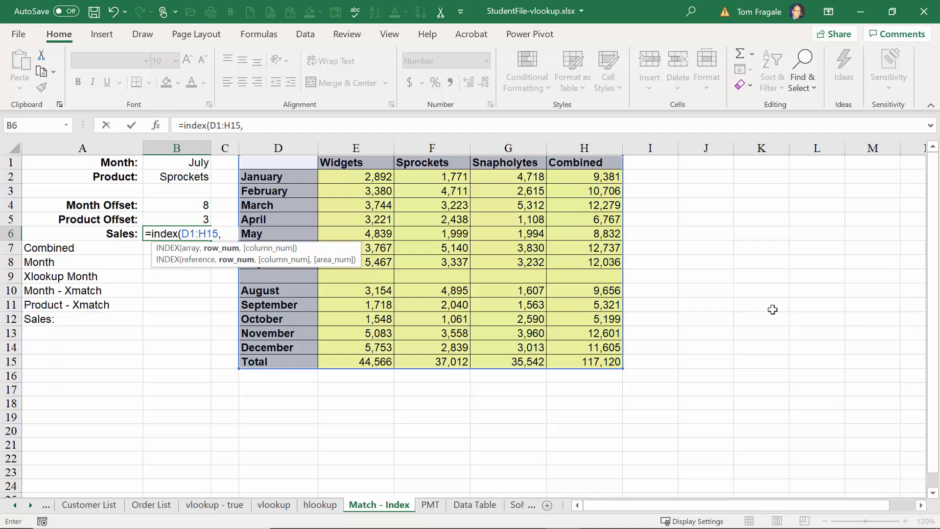
{"action": "left_click", "coordinate": [155, 202]}
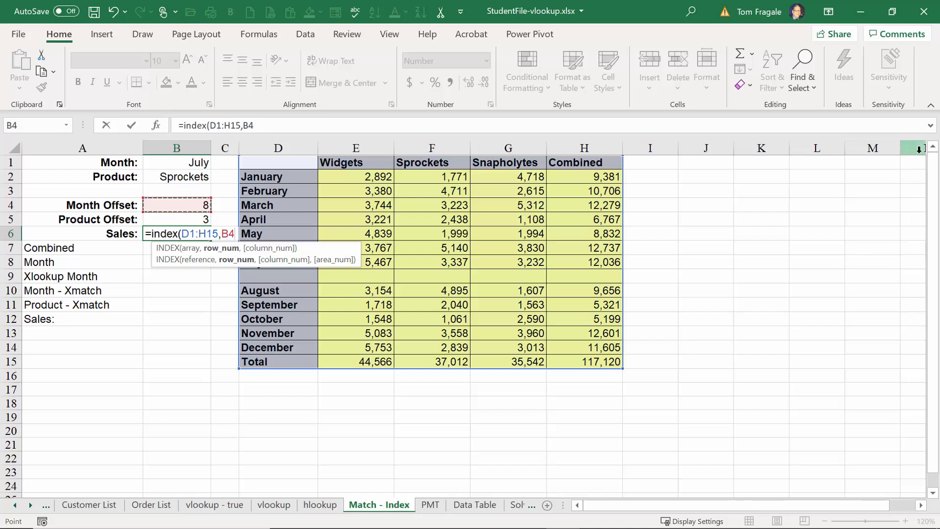
{"action": "type", "text": ","}
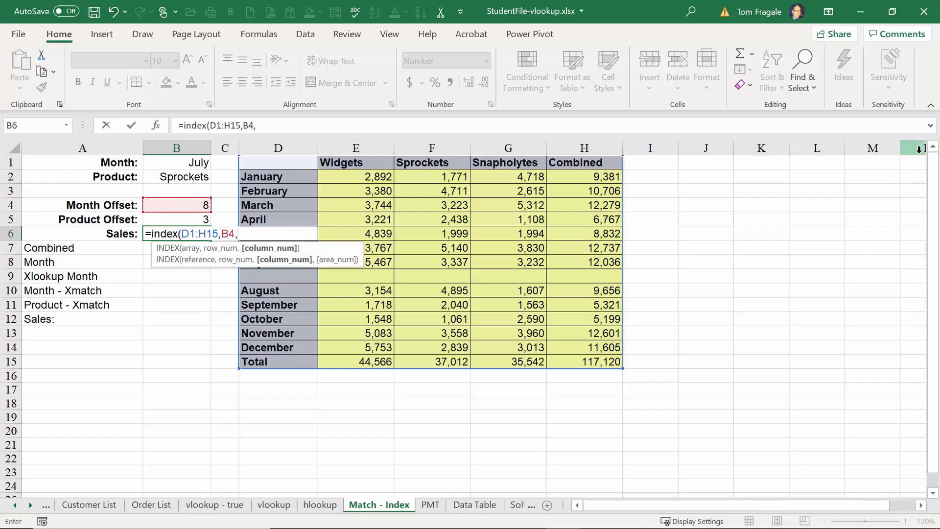
{"action": "left_click", "coordinate": [158, 222]}
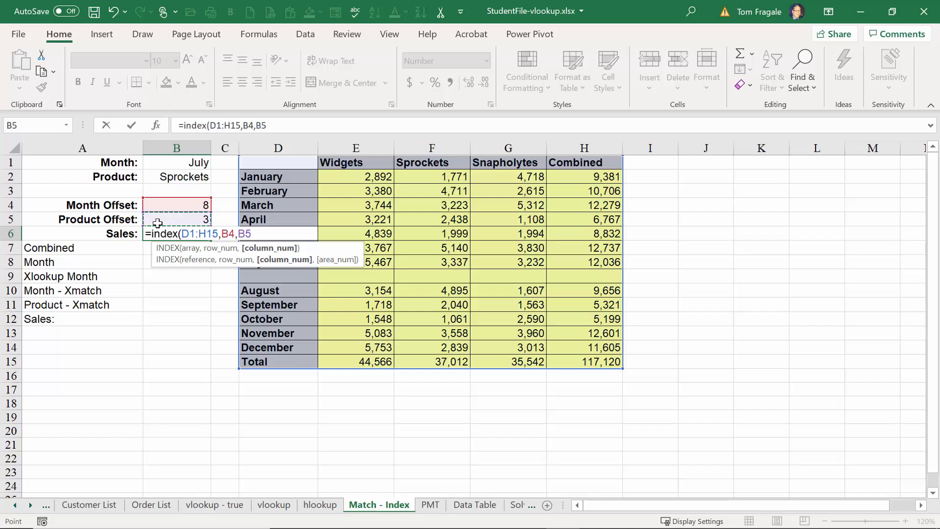
{"action": "type", "text": ")"}
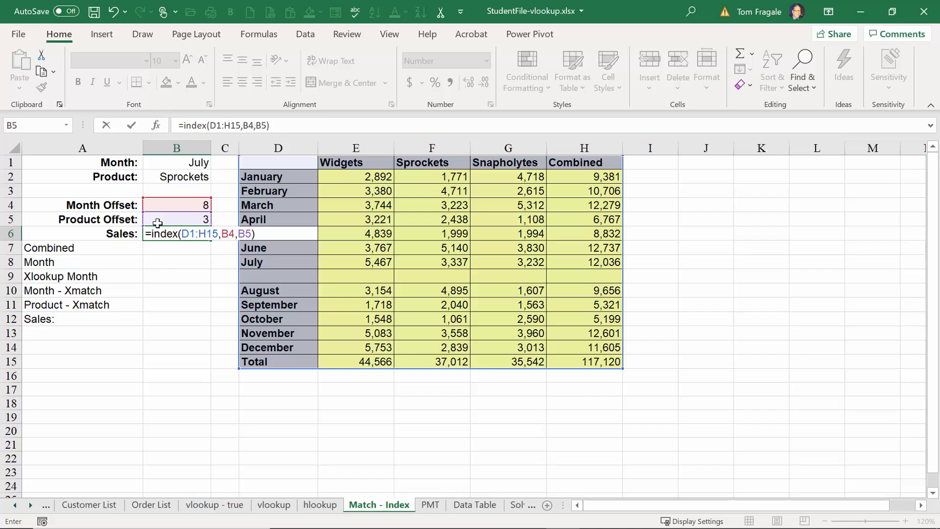
{"action": "key", "text": "Return"}
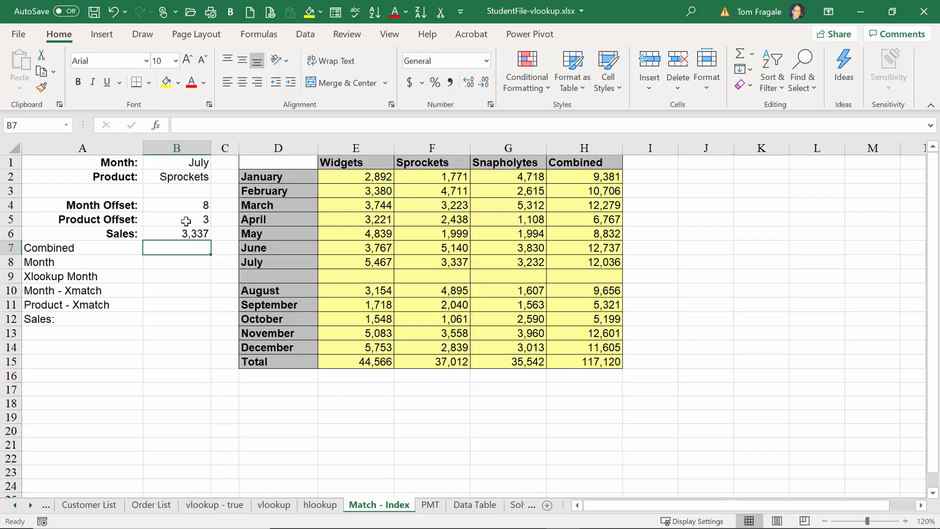
- Check the INDEX result in B6 against the July Sprockets cell in the table and the two offsets it uses
{"action": "left_click", "coordinate": [192, 233]}
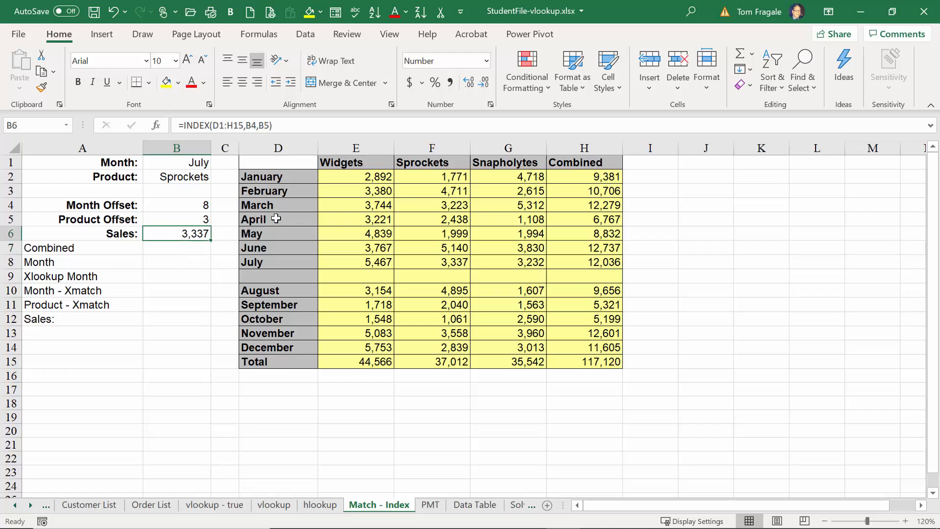
{"action": "left_click", "coordinate": [271, 265]}
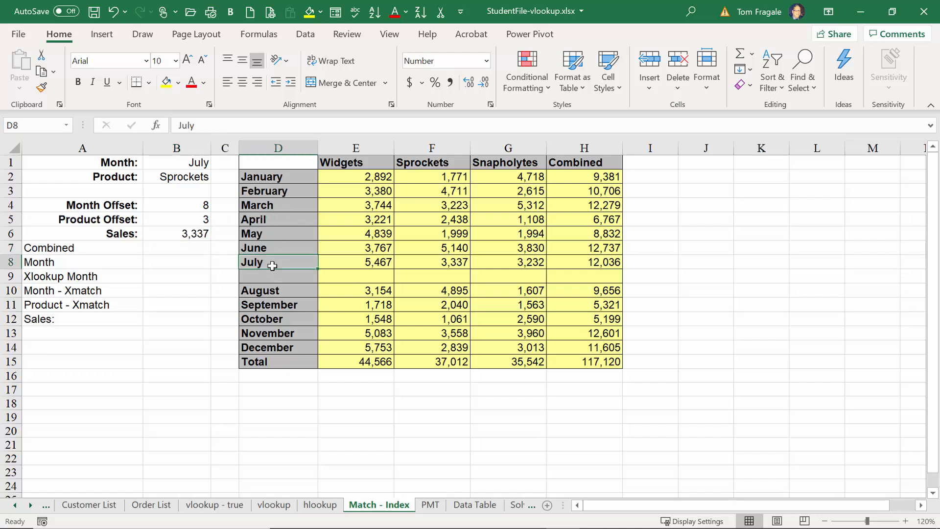
{"action": "left_click", "coordinate": [426, 262]}
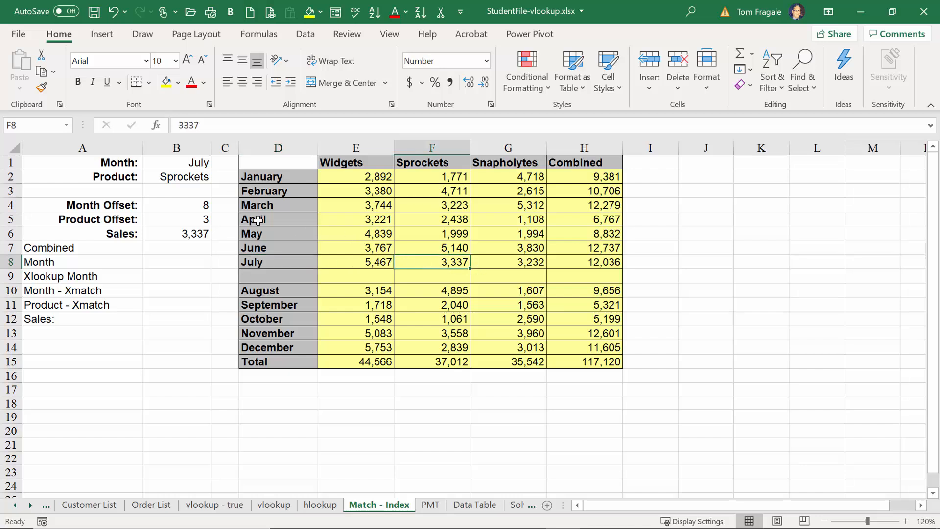
{"action": "left_click", "coordinate": [161, 202]}
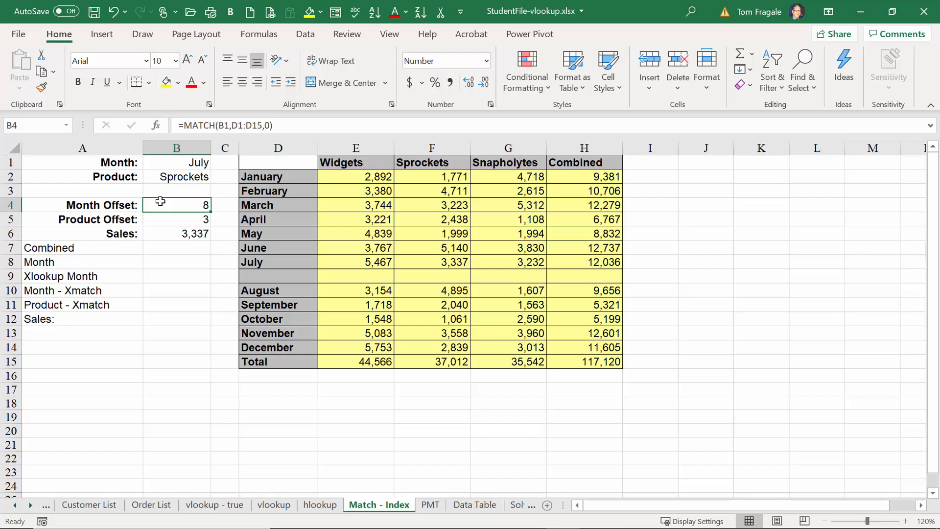
{"action": "left_click", "coordinate": [164, 220]}
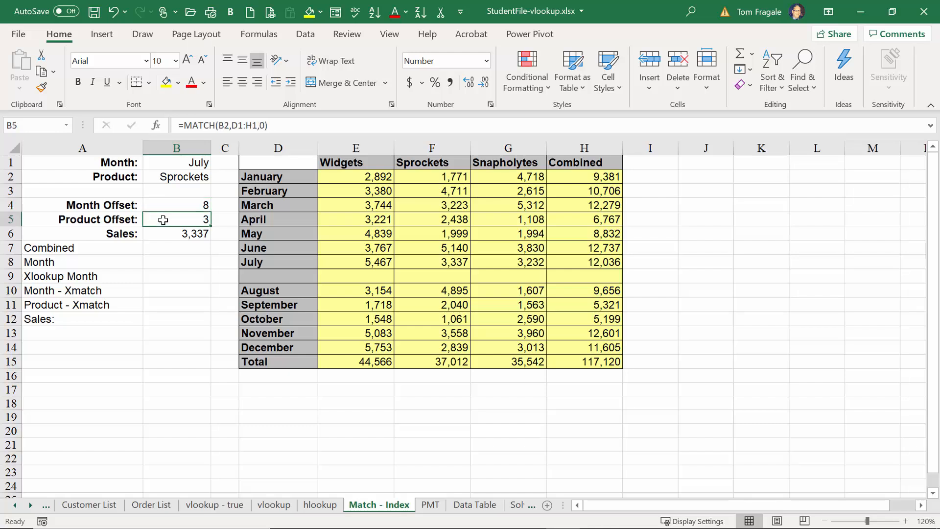
{"action": "left_click", "coordinate": [163, 234]}
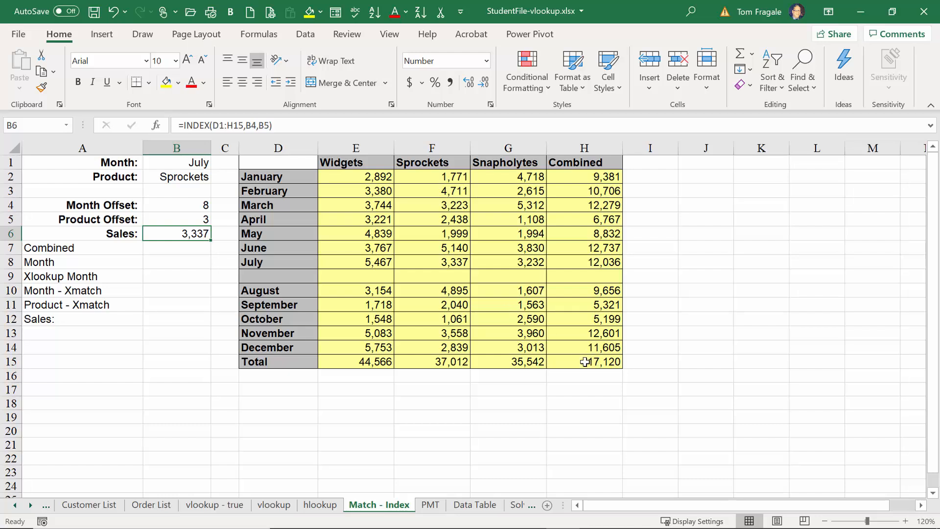
- Change the lookup month in B1 to August and the product in B2 to Widgets
{"action": "left_click", "coordinate": [191, 166]}
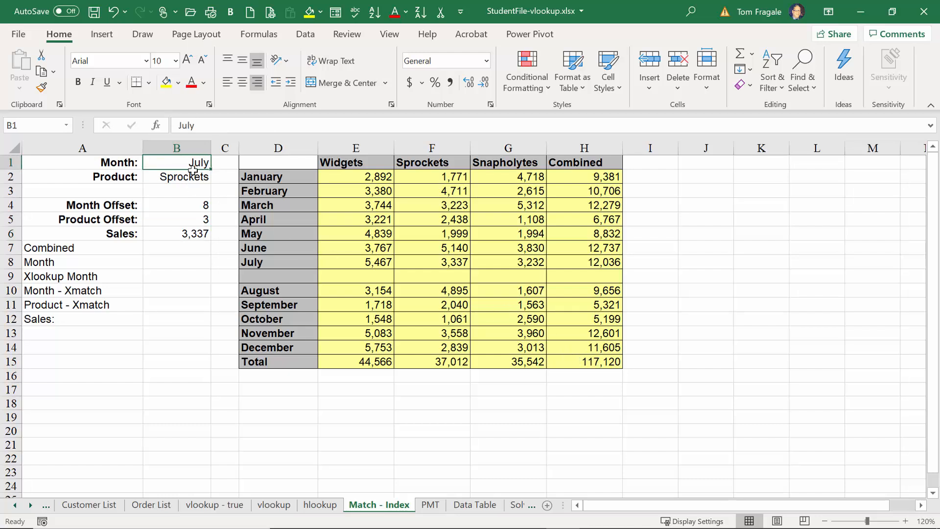
{"action": "type", "text": "August"}
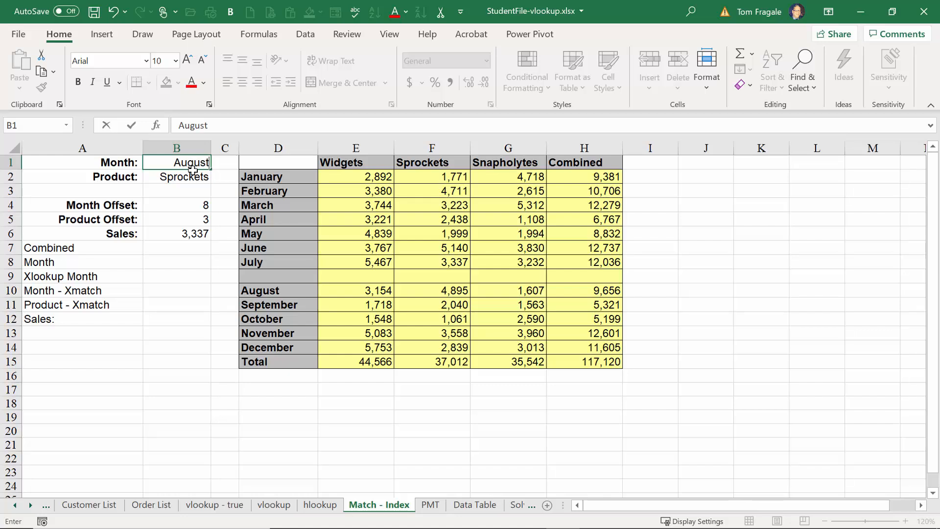
{"action": "key", "text": "Return"}
{"action": "type", "text": "Widgets"}
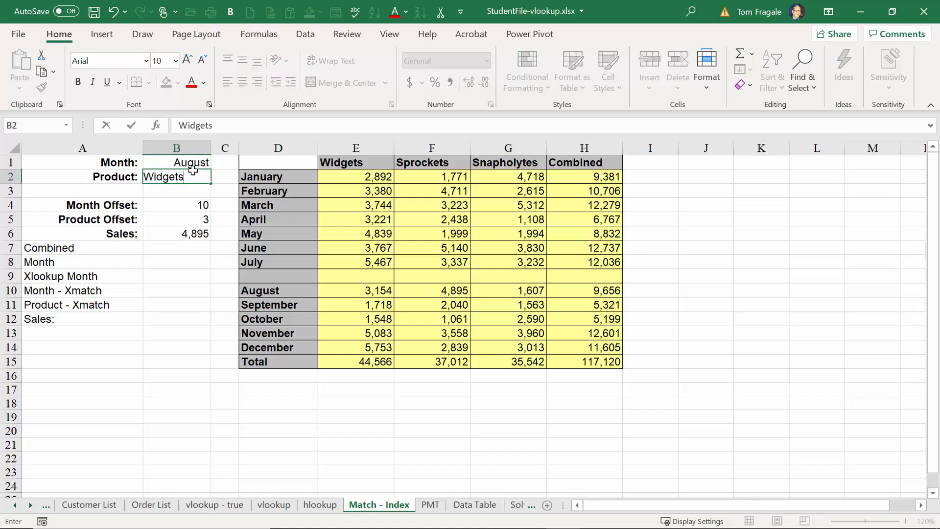
{"action": "key", "text": "Return"}
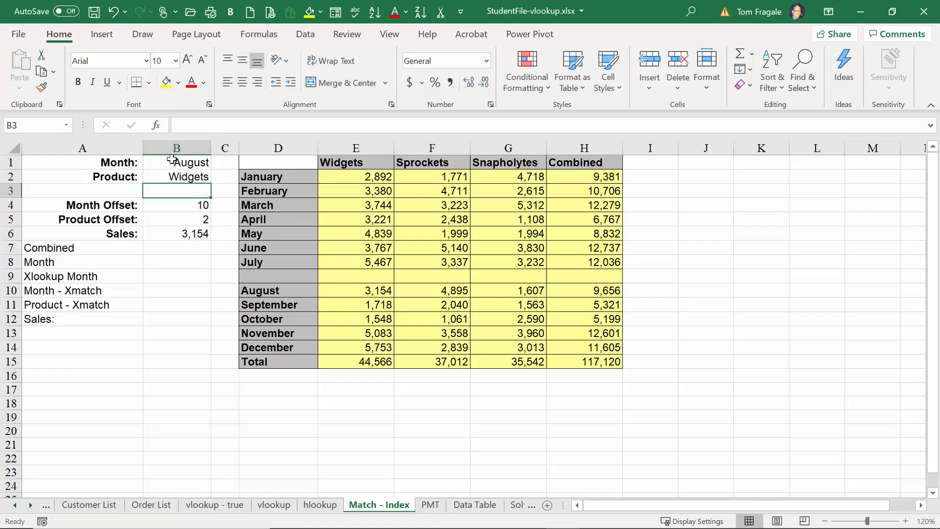
- Compare the Sales formula's result in B6 with the August Widgets cell in the table and review the Month Offset formula
{"action": "left_click", "coordinate": [192, 241]}
{"action": "left_click", "coordinate": [195, 234]}
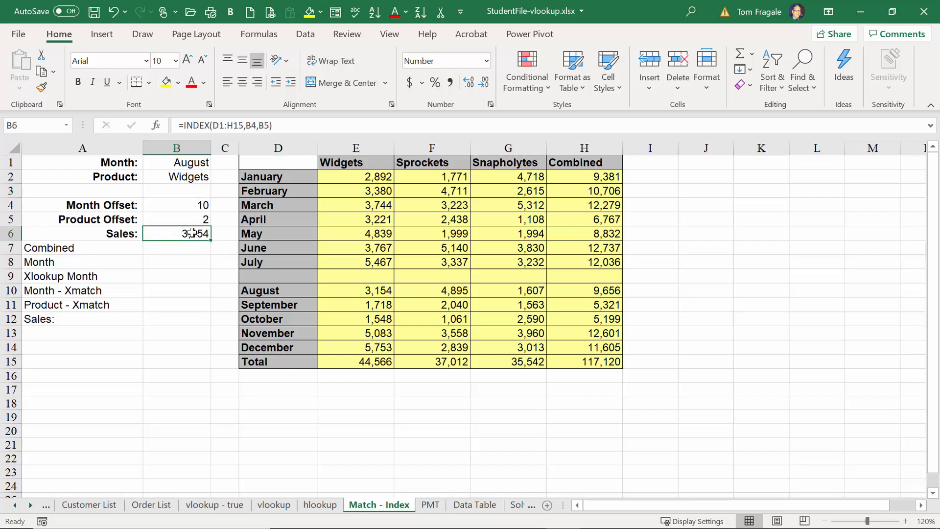
{"action": "left_click", "coordinate": [260, 290]}
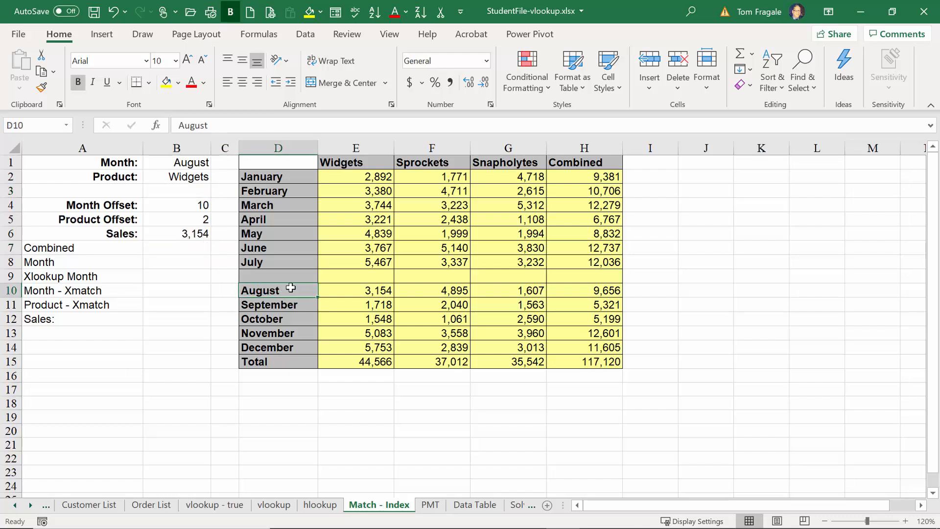
{"action": "left_click", "coordinate": [372, 292]}
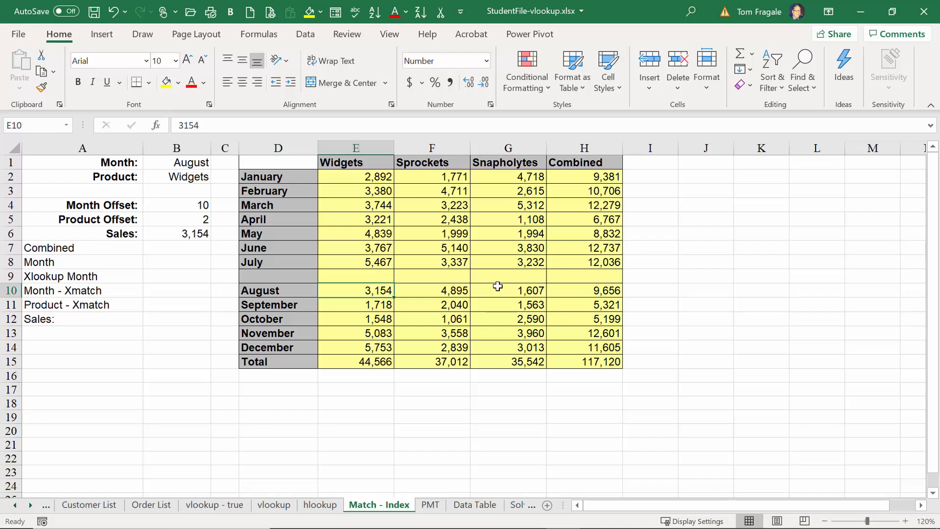
{"action": "left_click", "coordinate": [171, 205]}
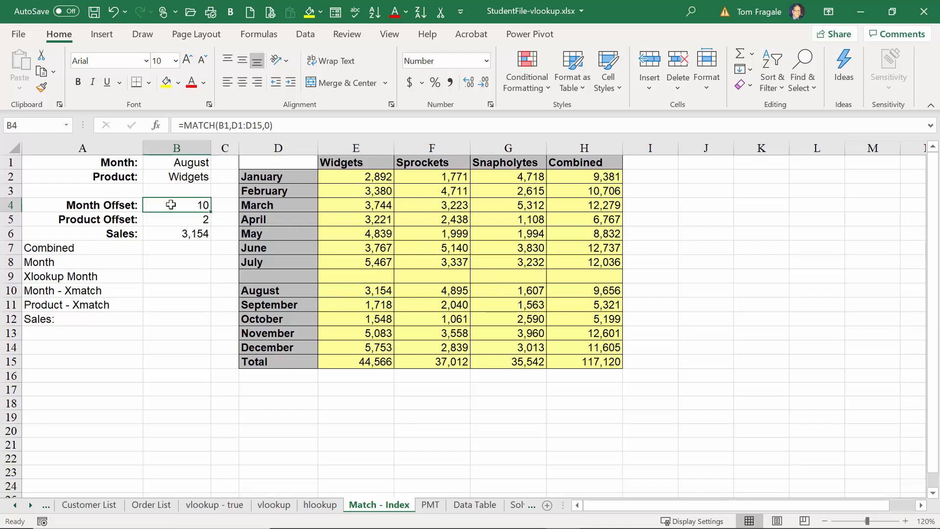
- Review the Product Offset and Sales formulas, and enter 8832 as the Combined value in B7
{"action": "left_click", "coordinate": [173, 220]}
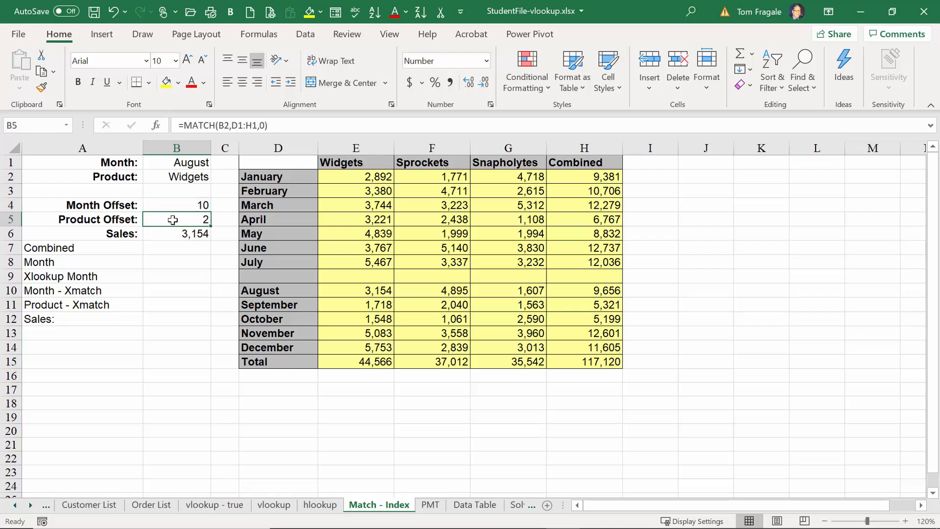
{"action": "left_click", "coordinate": [174, 237]}
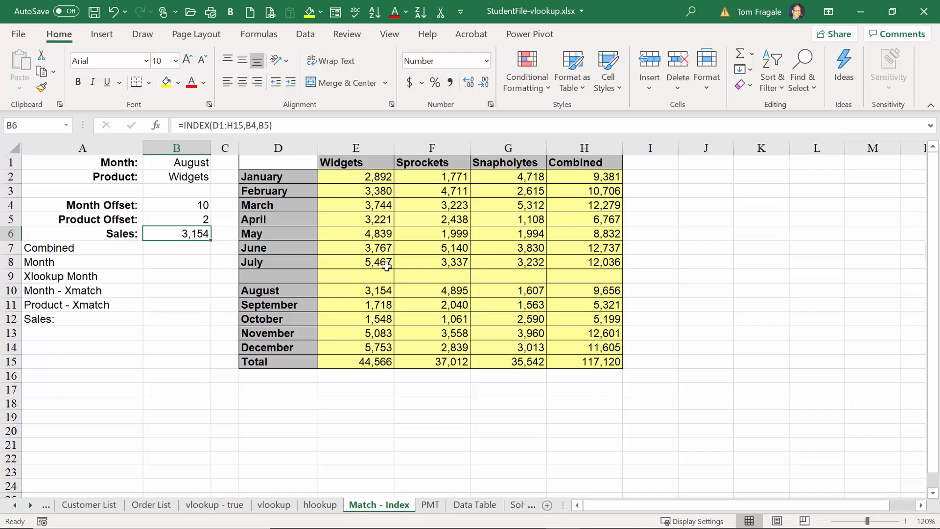
{"action": "left_click", "coordinate": [186, 252]}
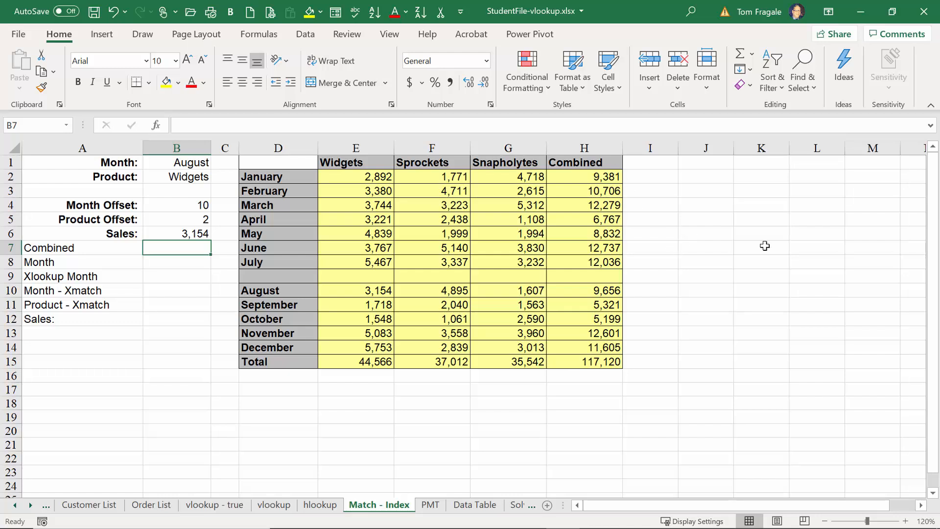
{"action": "type", "text": "88"}
{"action": "type", "text": "32"}
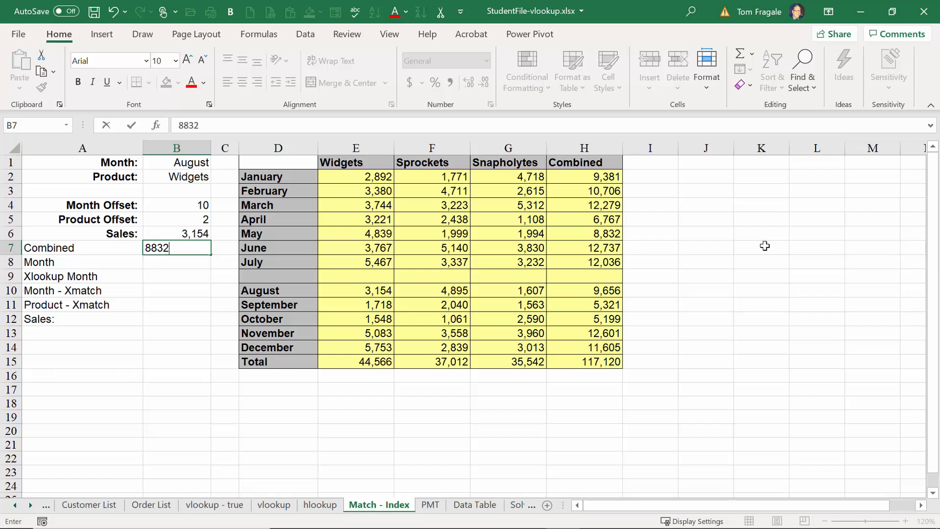
{"action": "key", "text": "Return"}
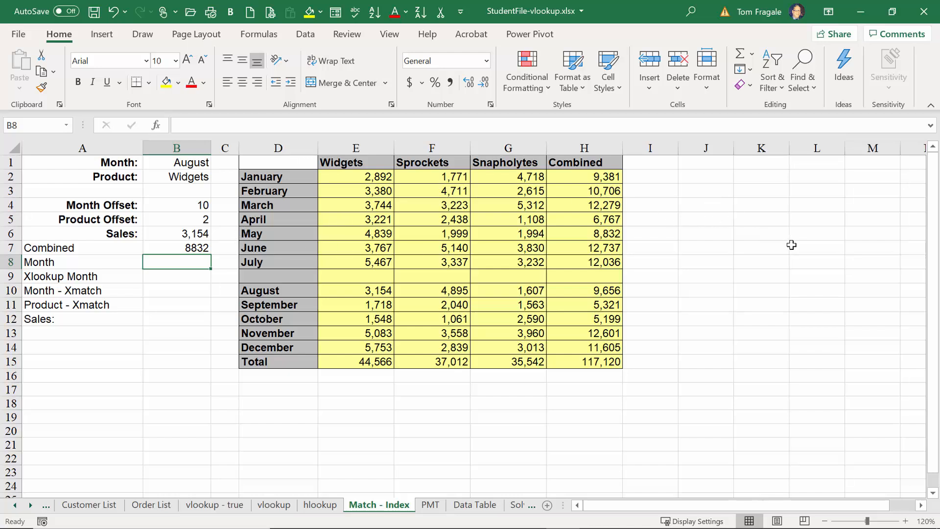
- In Month cell B8, enter =MATCH(B7,H1:H15,0) to find the combined value's exact position in the Combined column
{"action": "type", "text": "=match"}
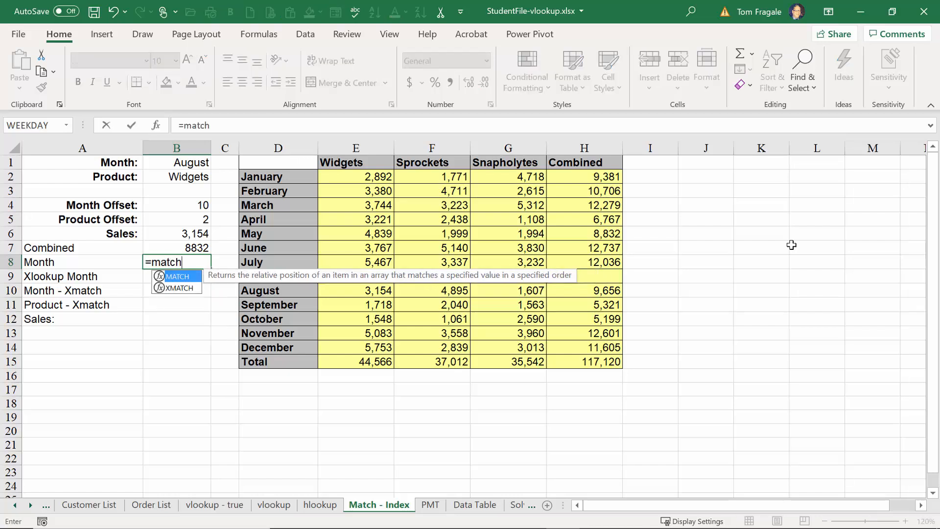
{"action": "type", "text": "("}
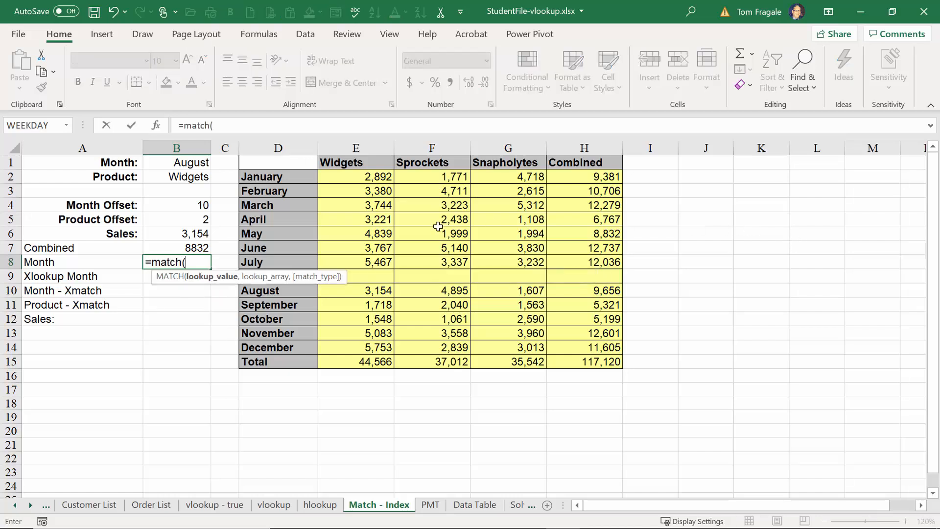
{"action": "left_click", "coordinate": [204, 245]}
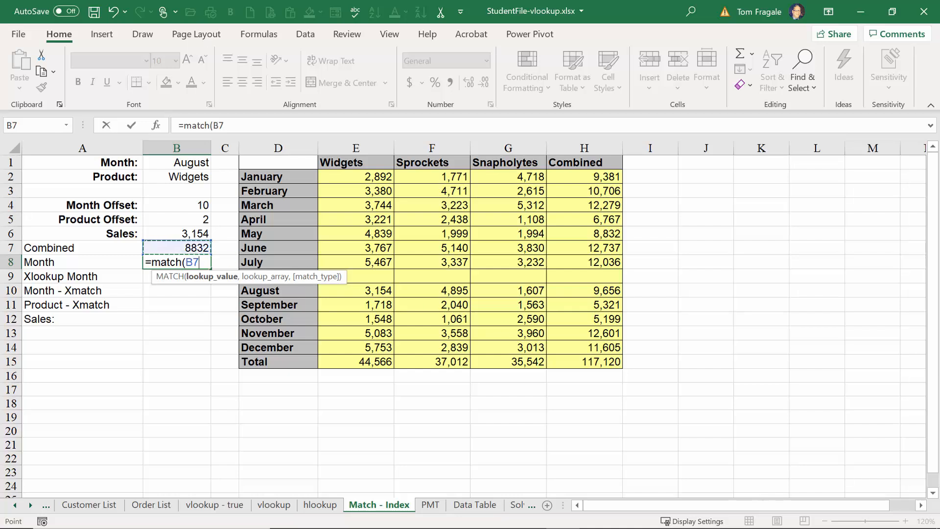
{"action": "type", "text": ","}
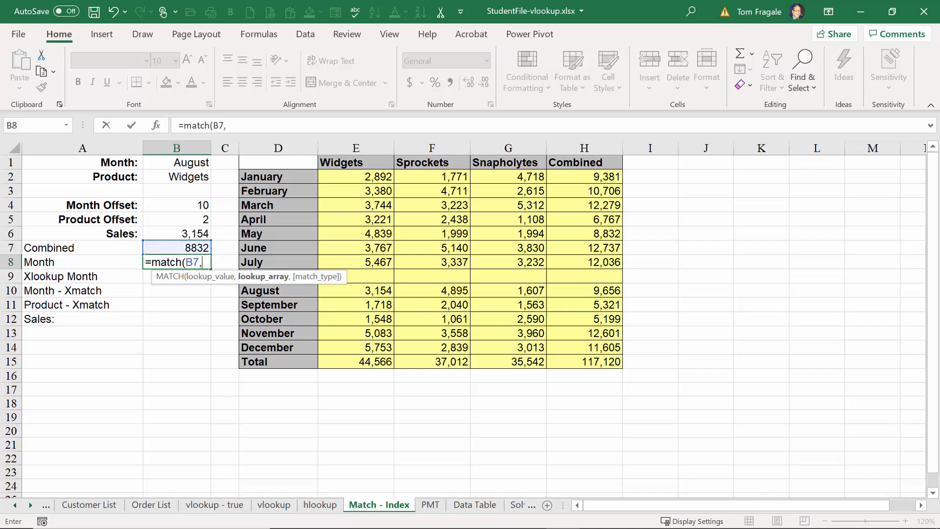
{"action": "left_click", "coordinate": [588, 164]}
{"action": "left_click_drag", "start_coordinate": [588, 163], "coordinate": [613, 356]}
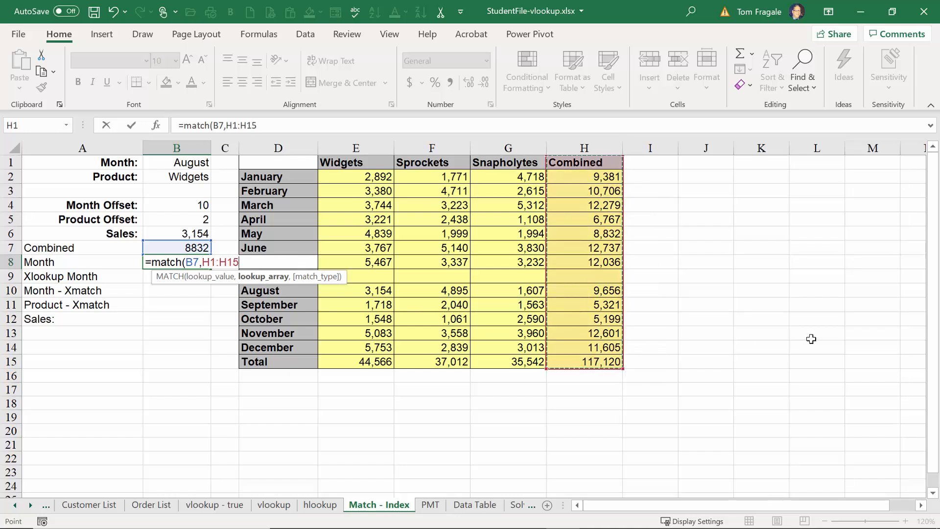
{"action": "type", "text": ","}
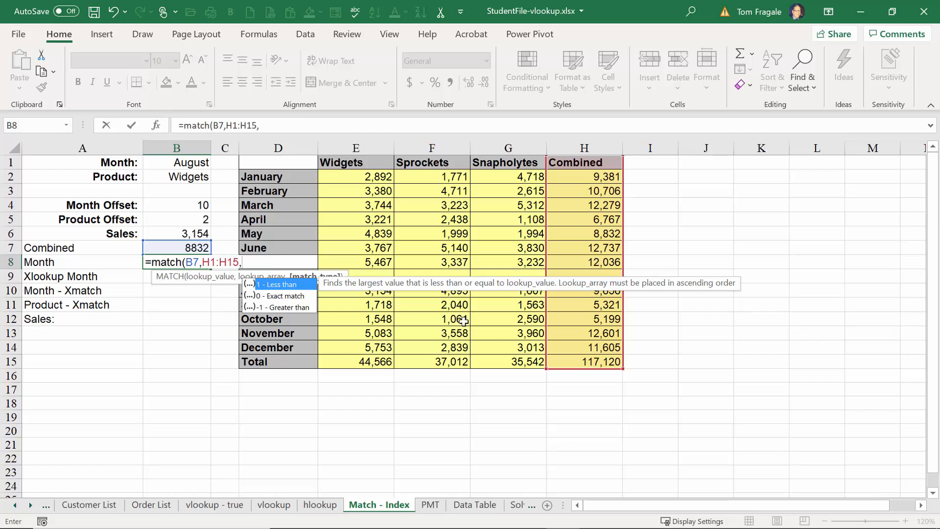
{"action": "double_click", "coordinate": [266, 295]}
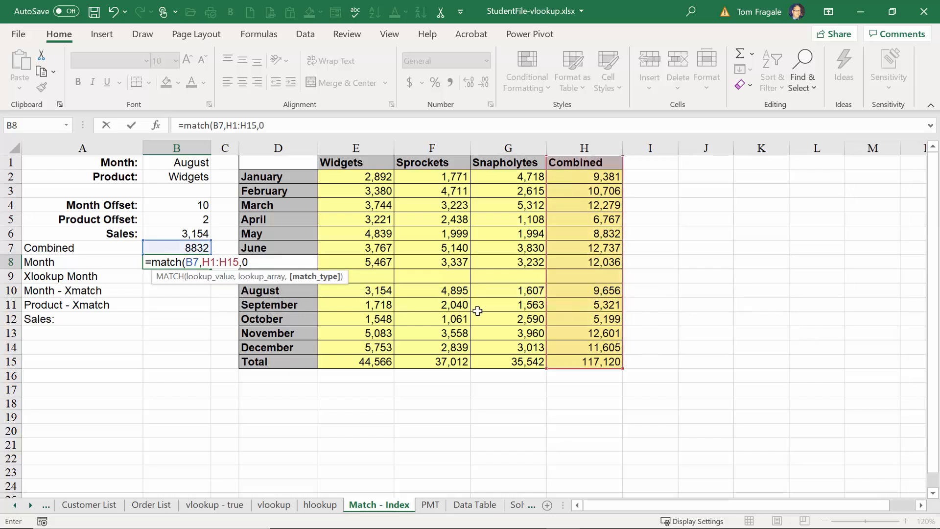
{"action": "type", "text": ")"}
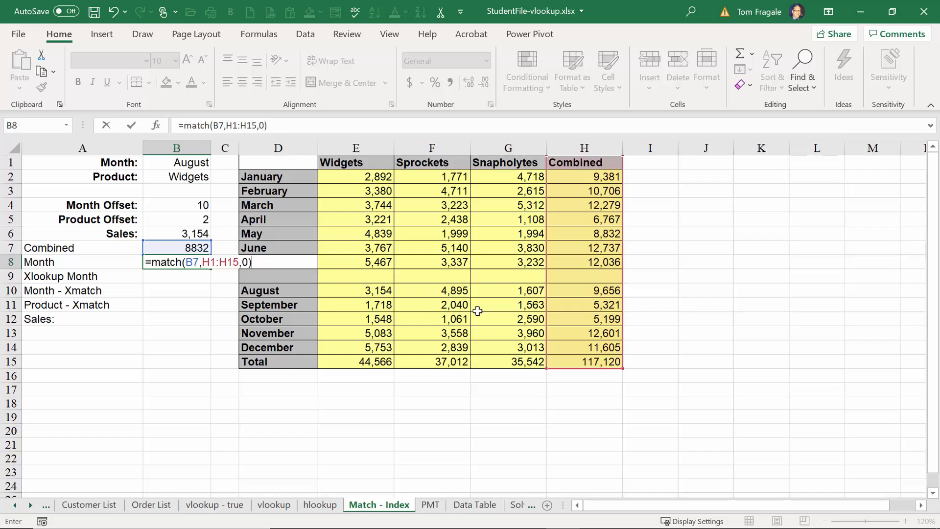
{"action": "key", "text": "Return"}
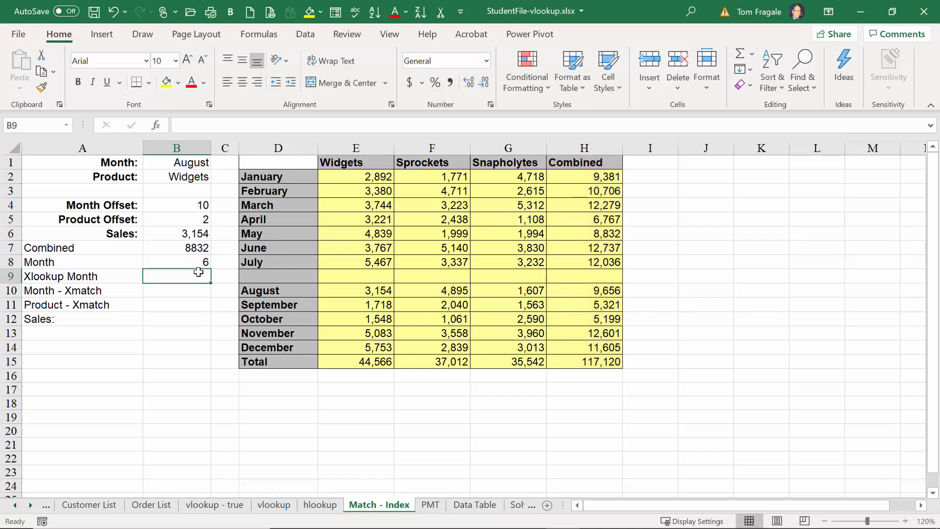
{"action": "left_click", "coordinate": [173, 265]}
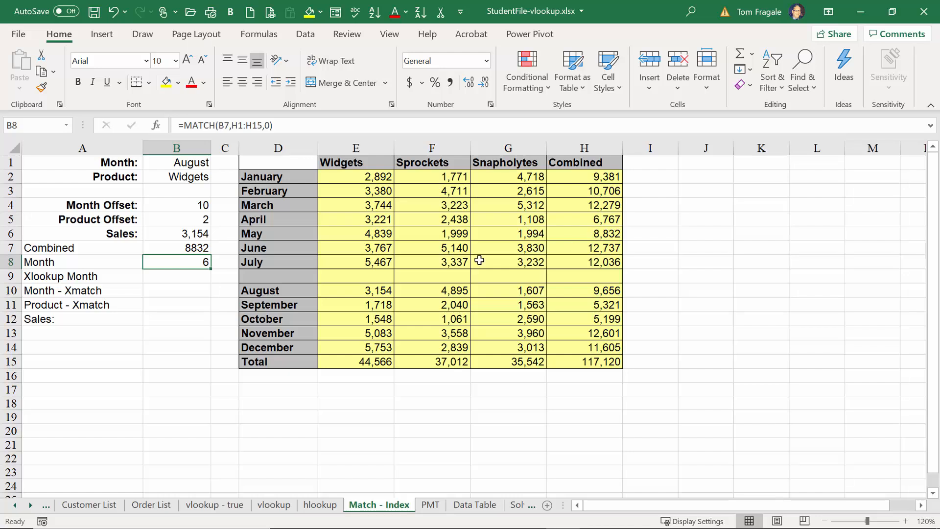
- In Xlookup Month cell B9, enter =INDEX(D1:D15,B8) to return the month name at the matched position
{"action": "left_click", "coordinate": [182, 277]}
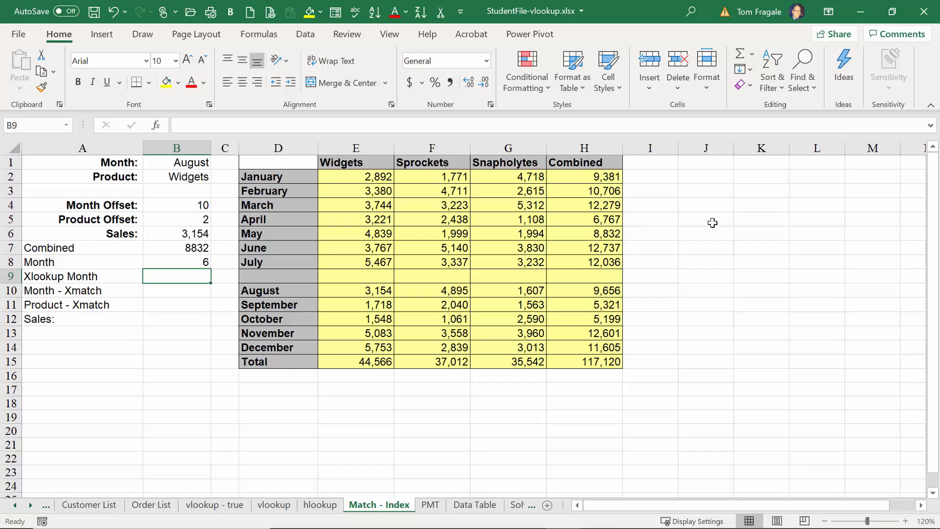
{"action": "type", "text": "=i"}
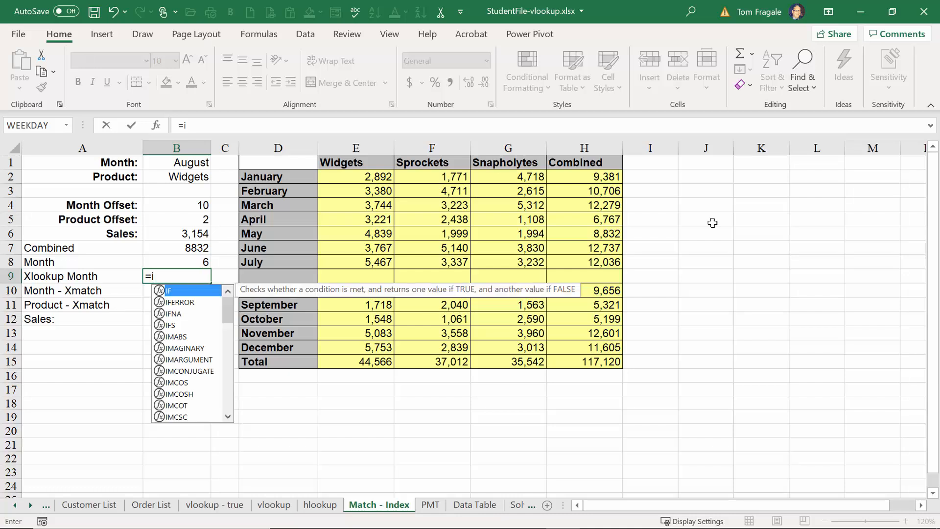
{"action": "type", "text": "ndex("}
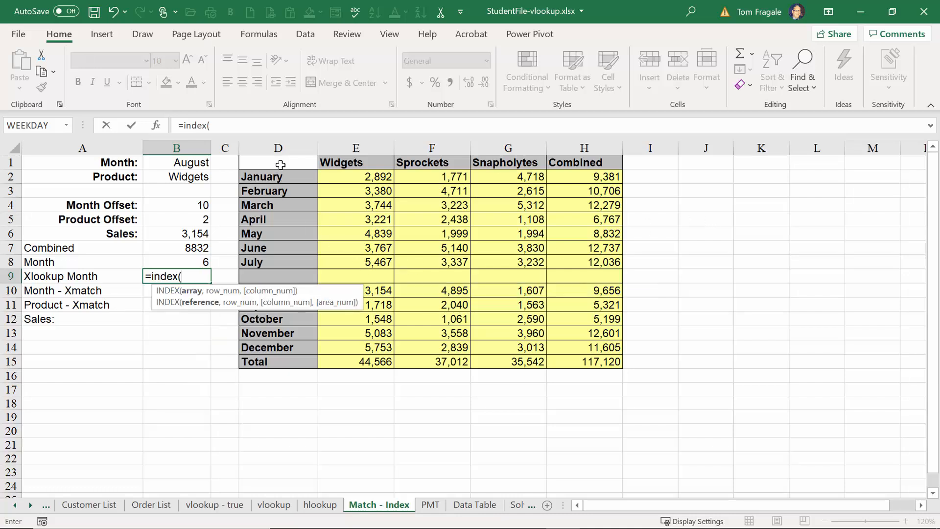
{"action": "left_click_drag", "start_coordinate": [280, 165], "coordinate": [290, 365]}
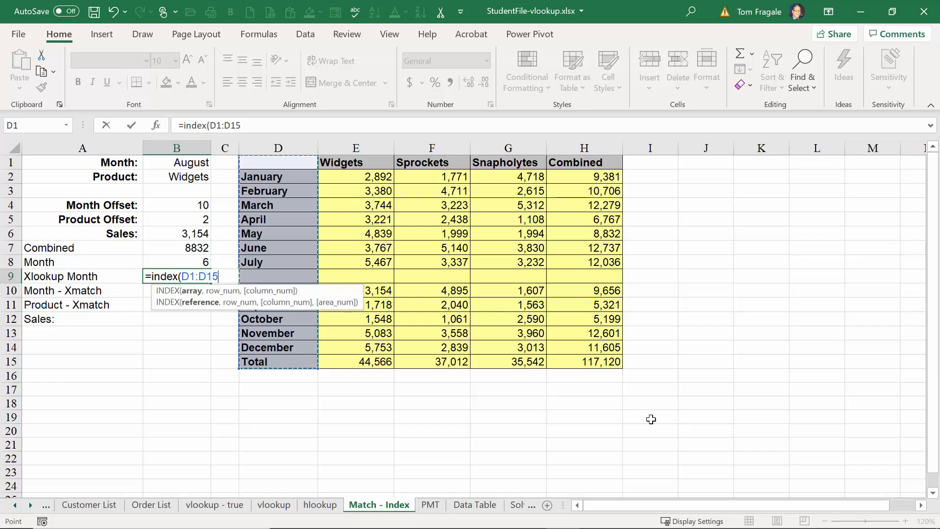
{"action": "type", "text": ","}
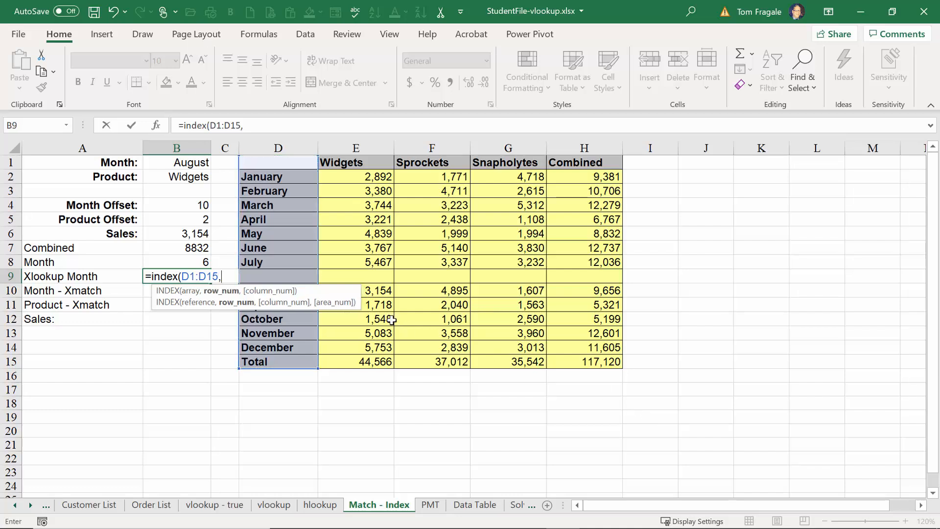
{"action": "left_click", "coordinate": [165, 262]}
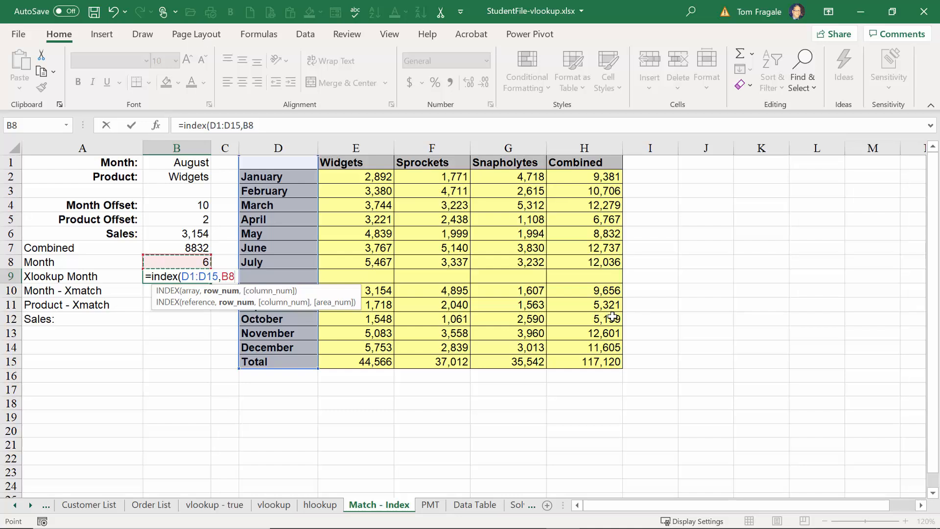
{"action": "type", "text": ")"}
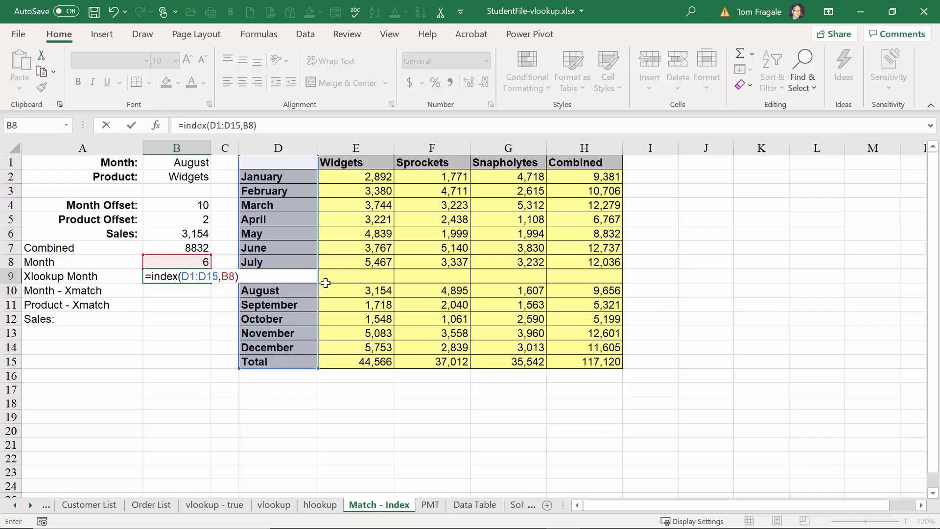
{"action": "key", "text": "Return"}
{"action": "key", "text": "Up"}
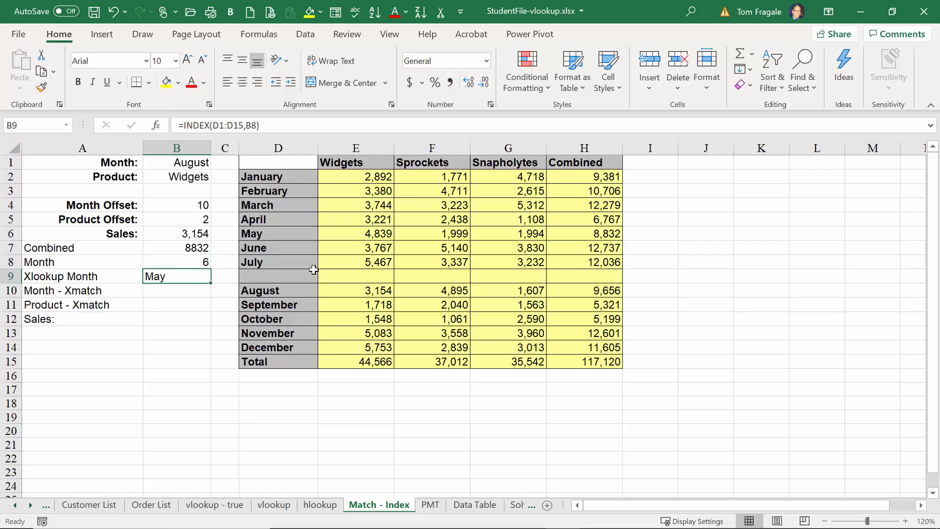
- Count down the month column from D1 to D6 to check the INDEX result in B9 against the MATCH position in B8
{"action": "left_click", "coordinate": [274, 161]}
{"action": "key", "text": "Down"}
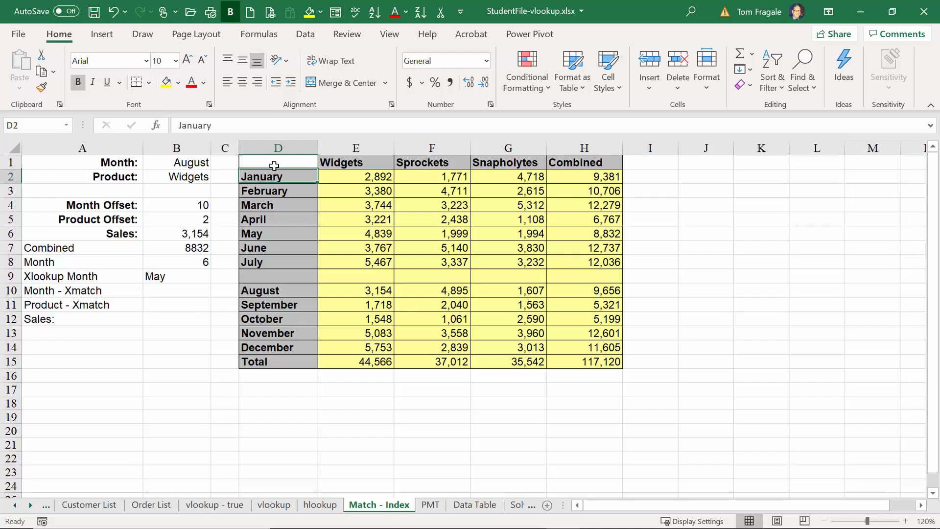
{"action": "key", "text": "Down"}
{"action": "key", "text": "Down"}
{"action": "key", "text": "Down"}
{"action": "key", "text": "Down"}
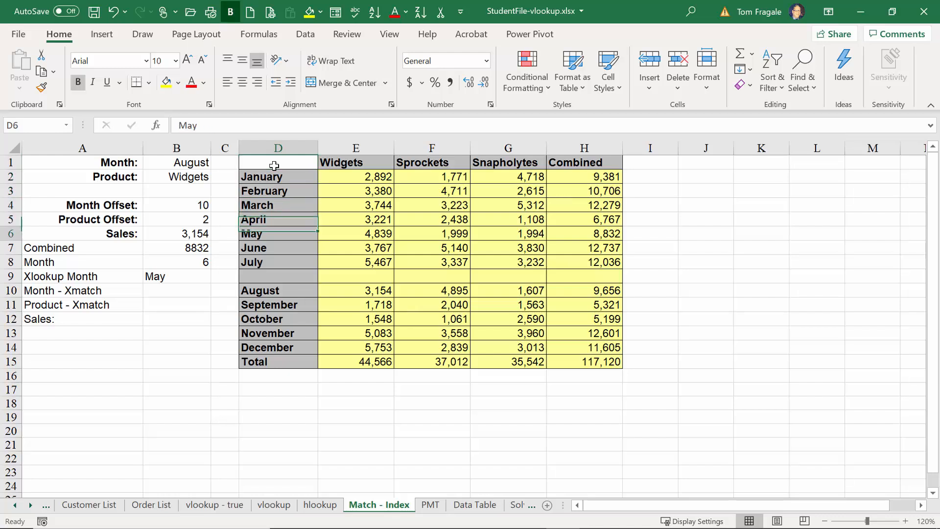
{"action": "left_click", "coordinate": [162, 264]}
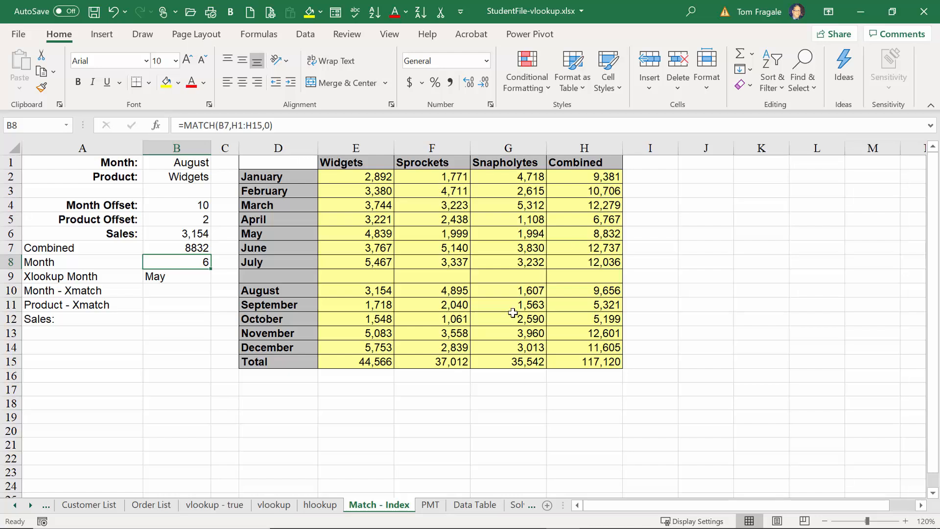
- In Month - Xmatch cell B10, enter =XMATCH(B1,D1:D15,0) to find the month's exact position in the month column
{"action": "left_click", "coordinate": [167, 290]}
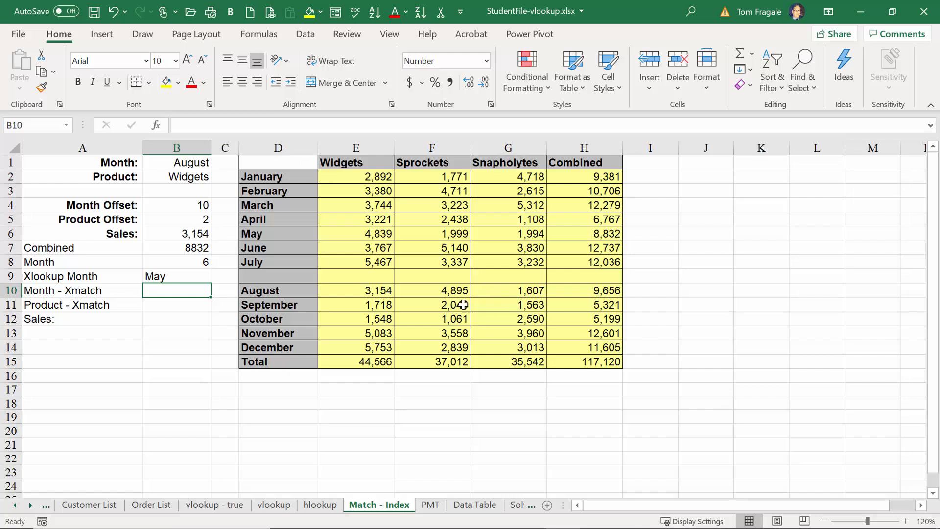
{"action": "type", "text": "="}
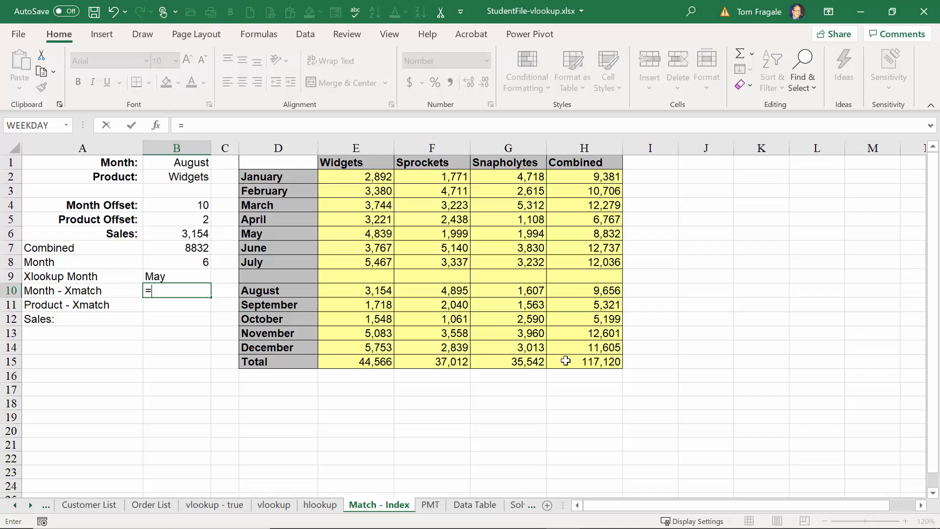
{"action": "type", "text": "xmath"}
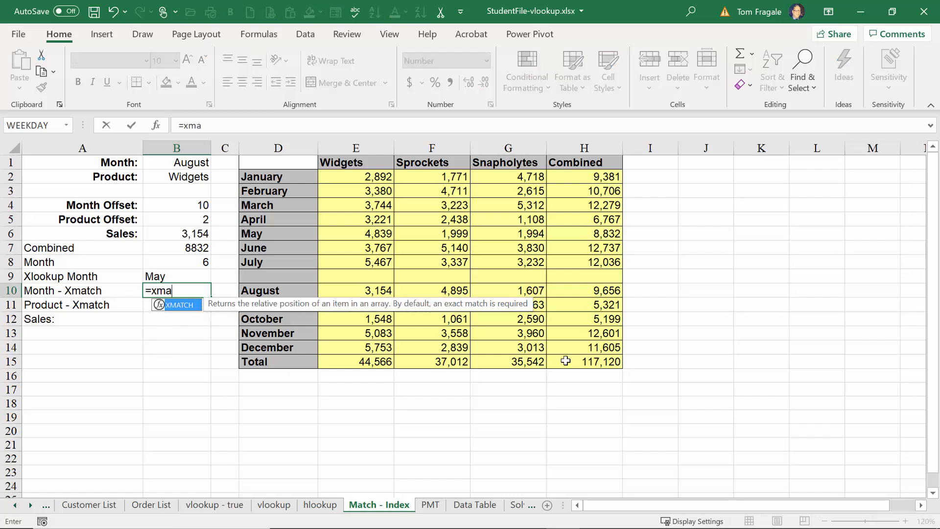
{"action": "key", "text": "BackSpace"}
{"action": "key", "text": "BackSpace"}
{"action": "type", "text": "tch("}
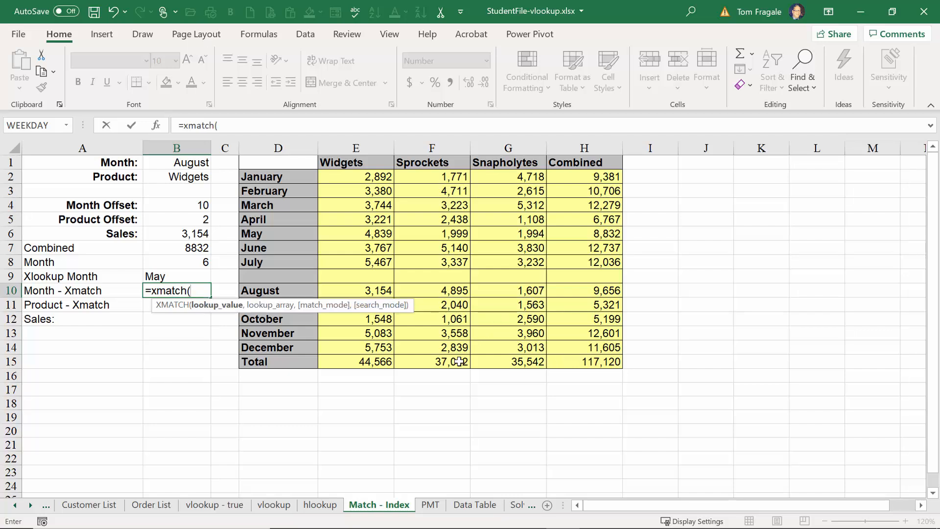
{"action": "left_click", "coordinate": [182, 163]}
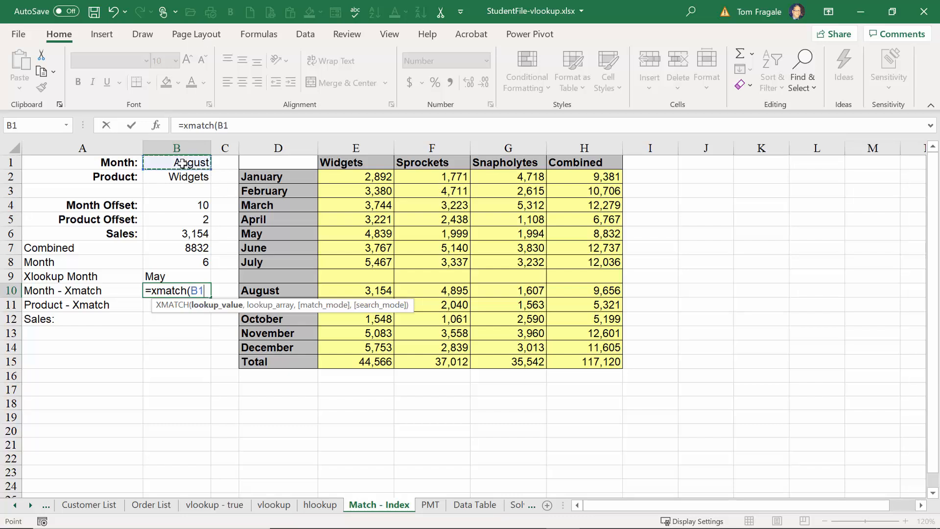
{"action": "type", "text": ","}
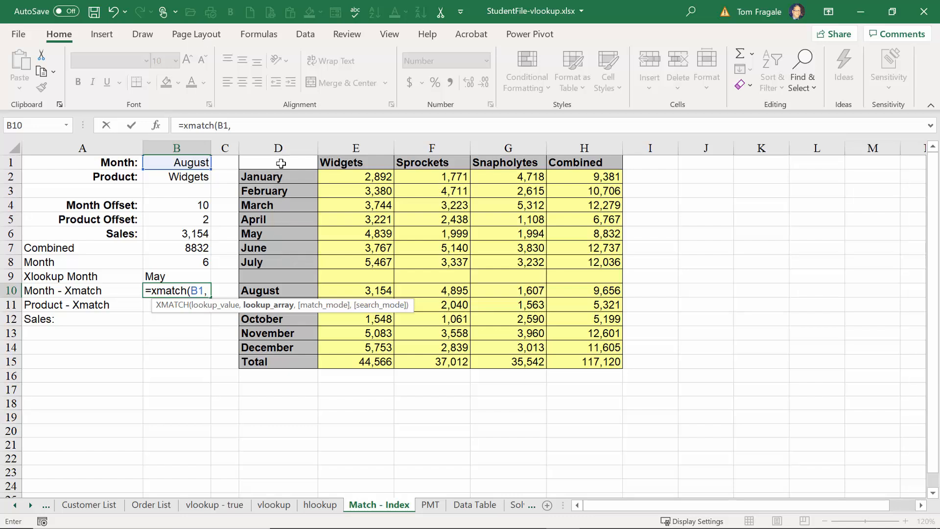
{"action": "left_click_drag", "start_coordinate": [282, 161], "coordinate": [276, 367]}
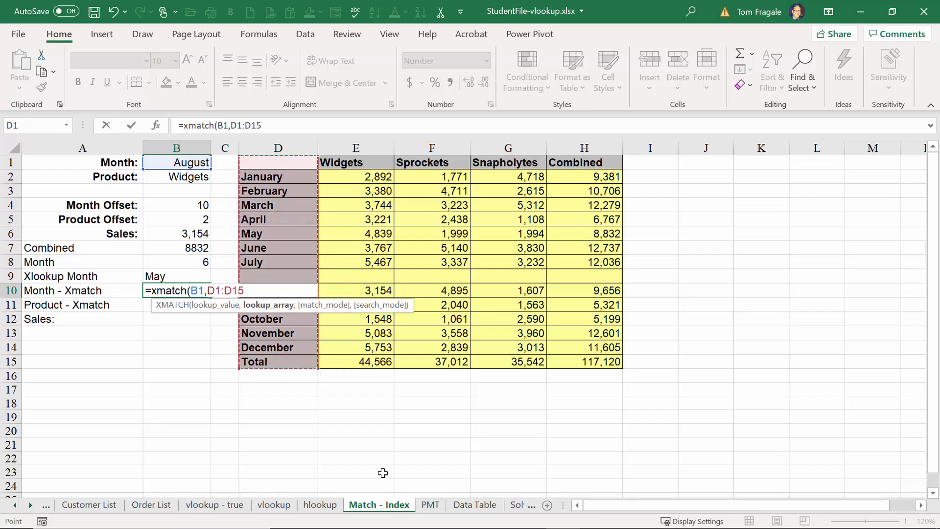
{"action": "type", "text": ","}
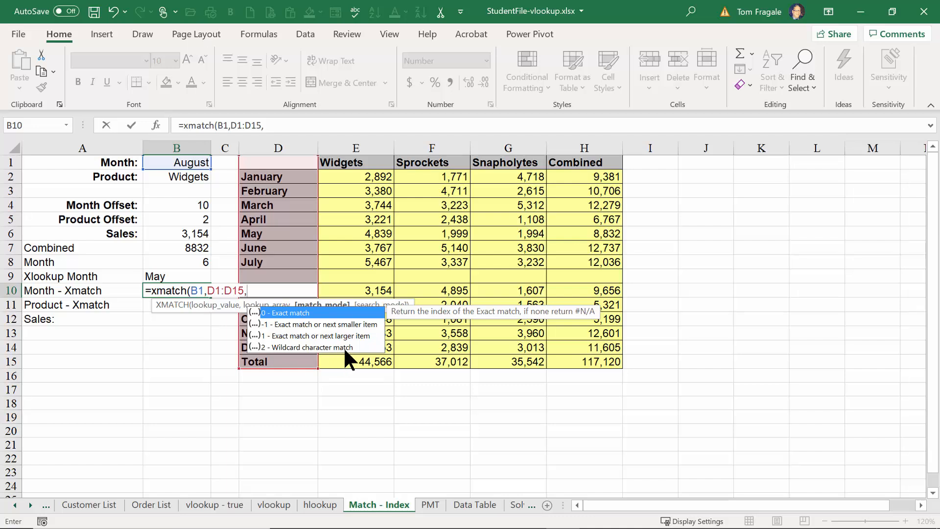
{"action": "double_click", "coordinate": [300, 312]}
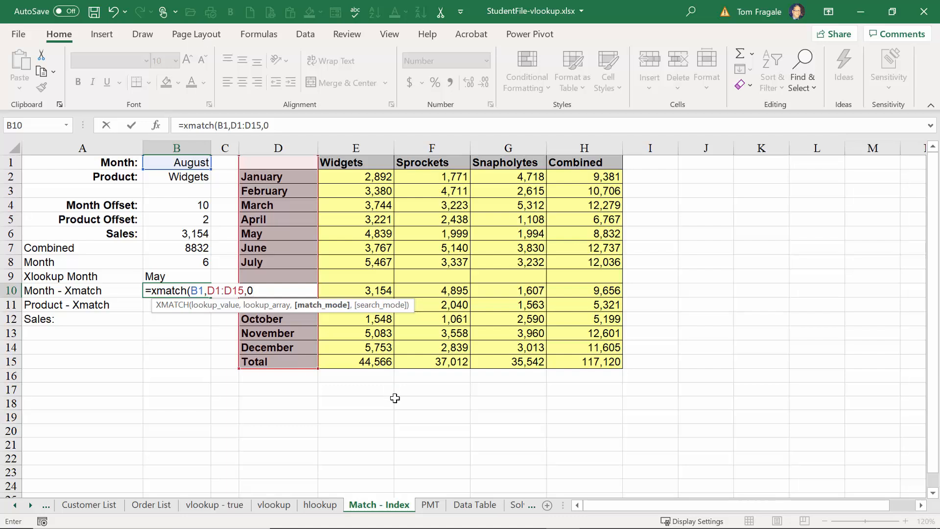
{"action": "type", "text": ","}
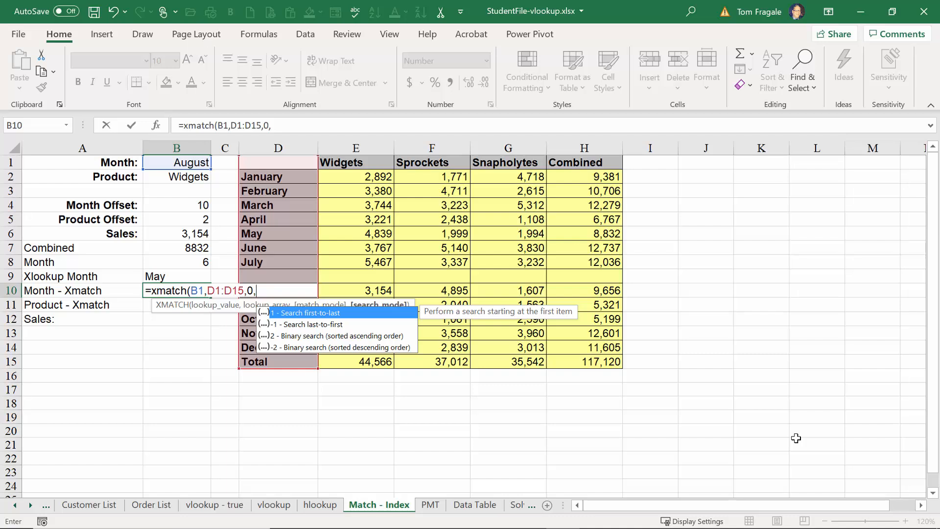
{"action": "key", "text": "BackSpace"}
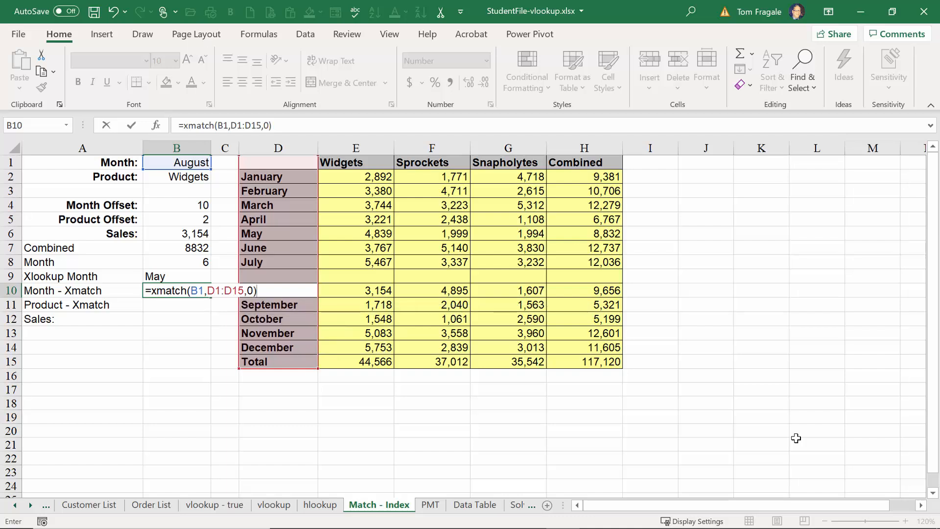
{"action": "key", "text": "Return"}
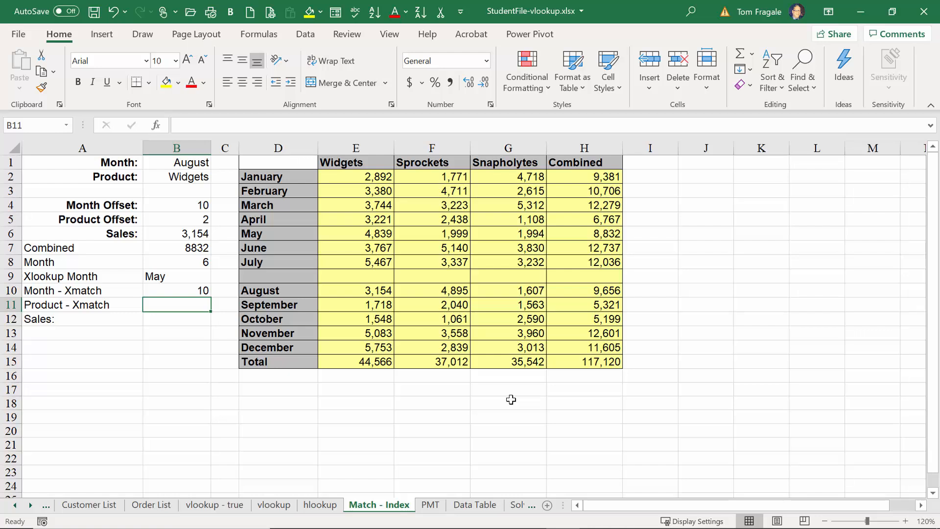
- In Product - Xmatch cell B11, enter =XMATCH(B2,D1:H1,0,1) to find the product's exact position in the header row, searching first to last
{"action": "type", "text": "=xmatch("}
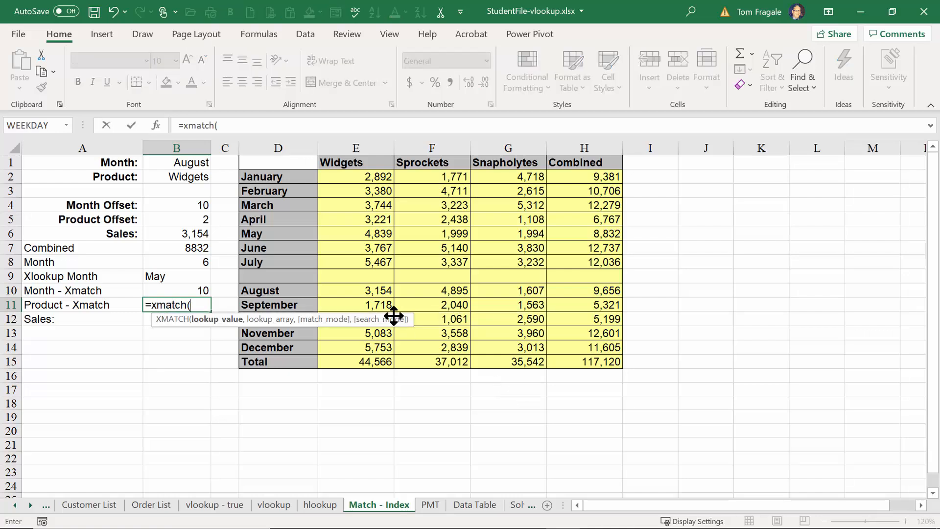
{"action": "left_click", "coordinate": [164, 177]}
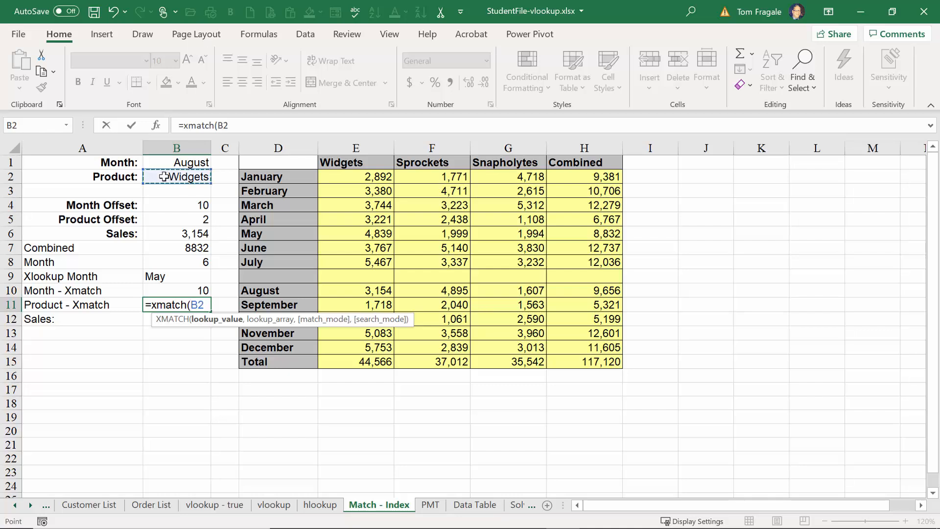
{"action": "type", "text": ","}
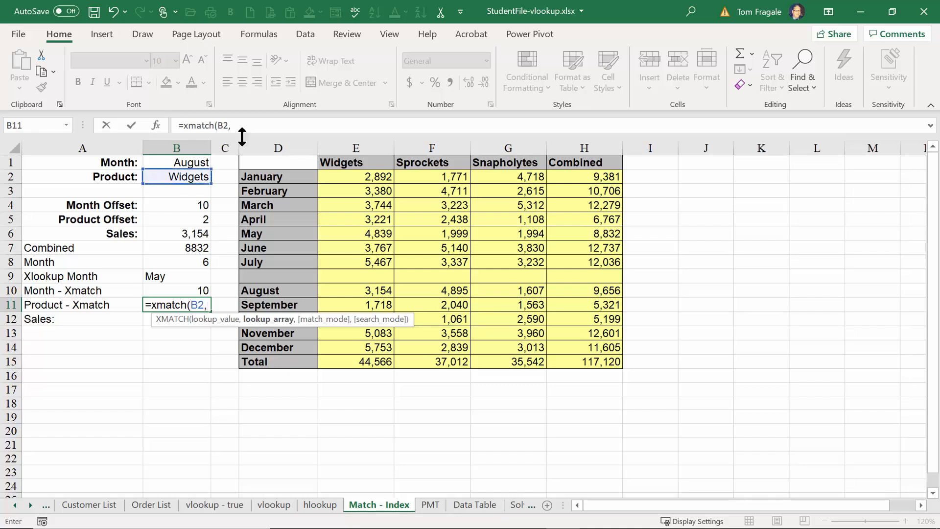
{"action": "left_click_drag", "start_coordinate": [267, 162], "coordinate": [615, 167]}
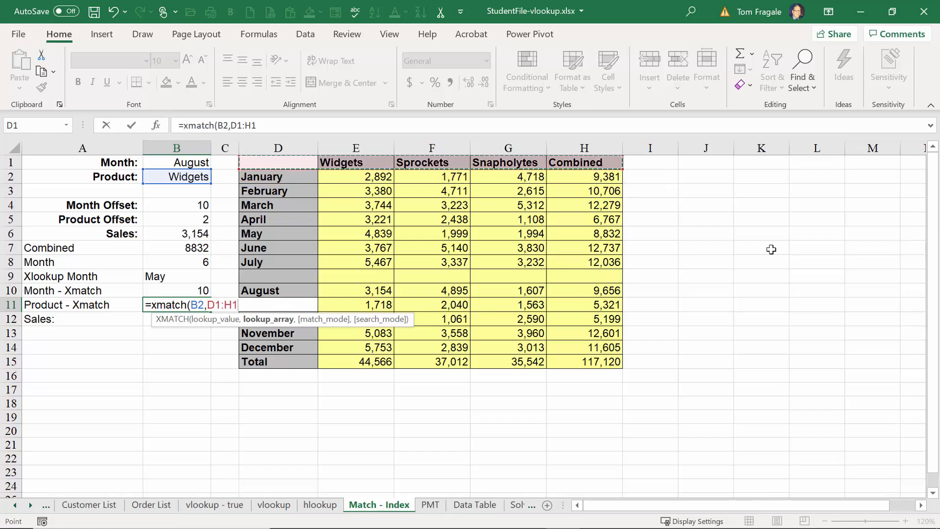
{"action": "type", "text": ","}
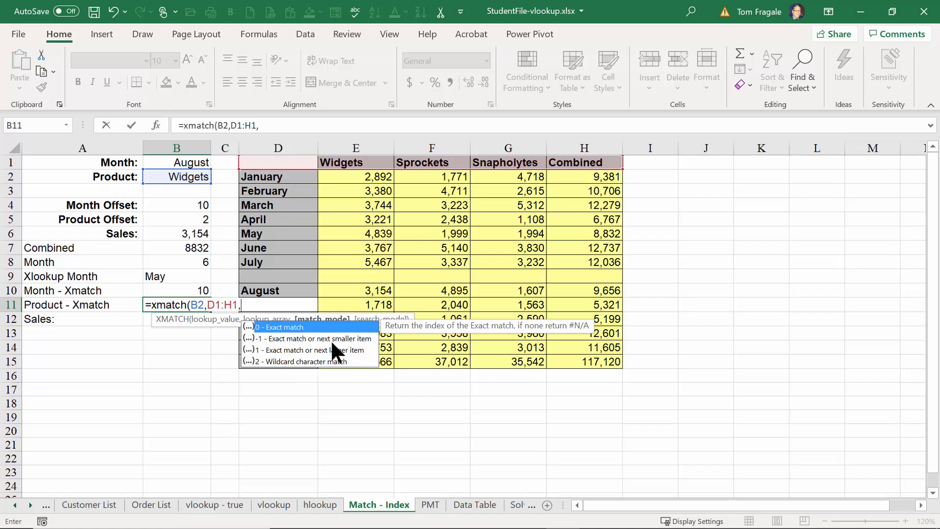
{"action": "double_click", "coordinate": [283, 327]}
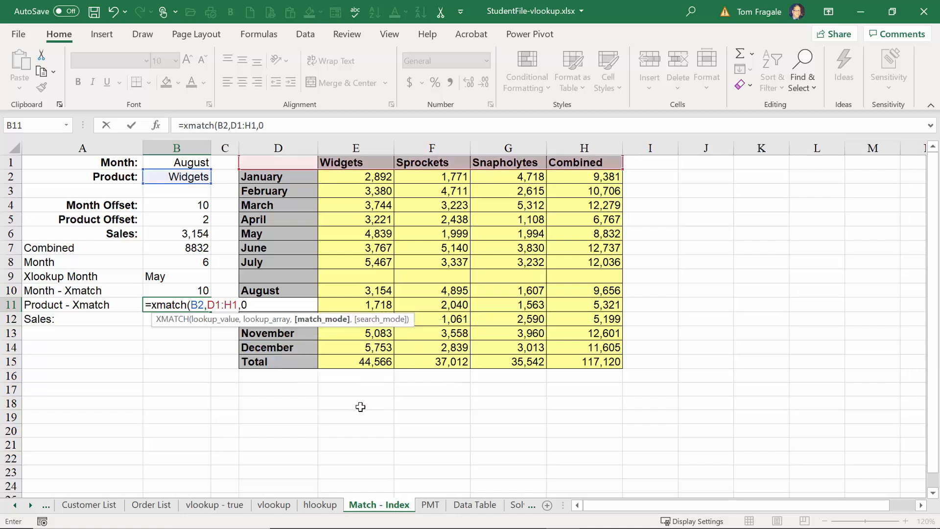
{"action": "type", "text": ","}
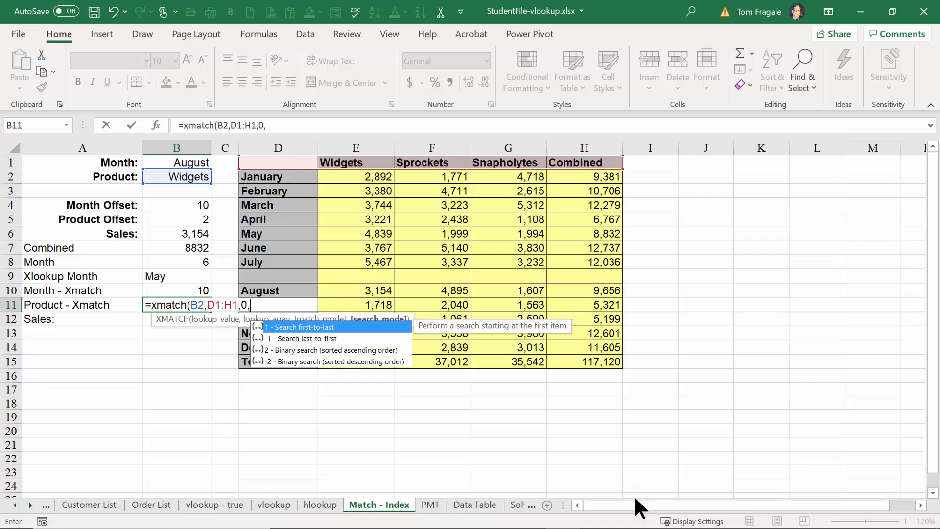
{"action": "double_click", "coordinate": [310, 327]}
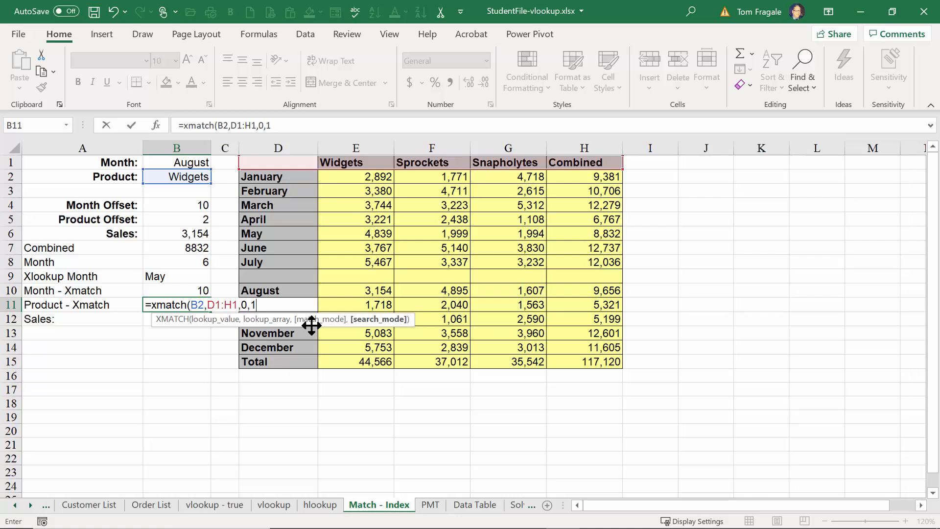
{"action": "type", "text": ")"}
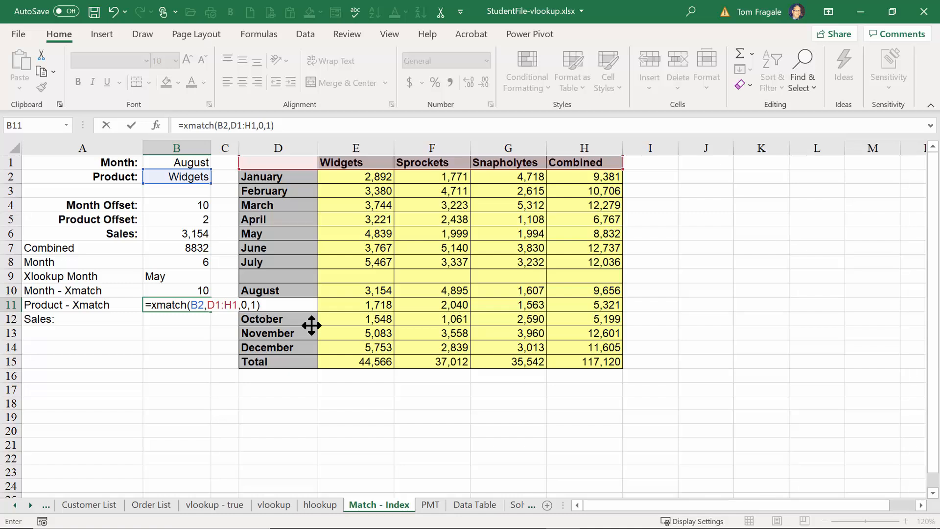
{"action": "key", "text": "Return"}
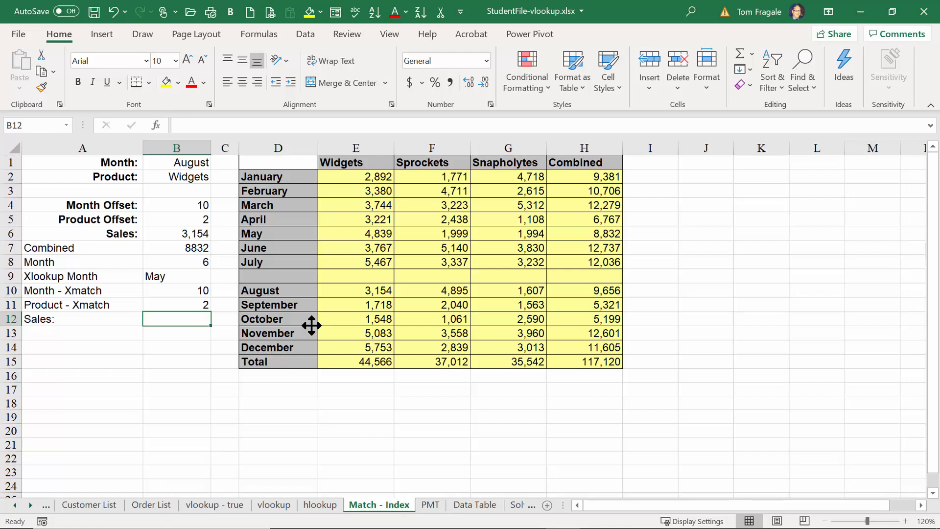
- In Sales cell B12, enter =INDEX(D1:H15,B10,B11) to return the sales figure at the two XMATCH positions
{"action": "type", "text": "=index("}
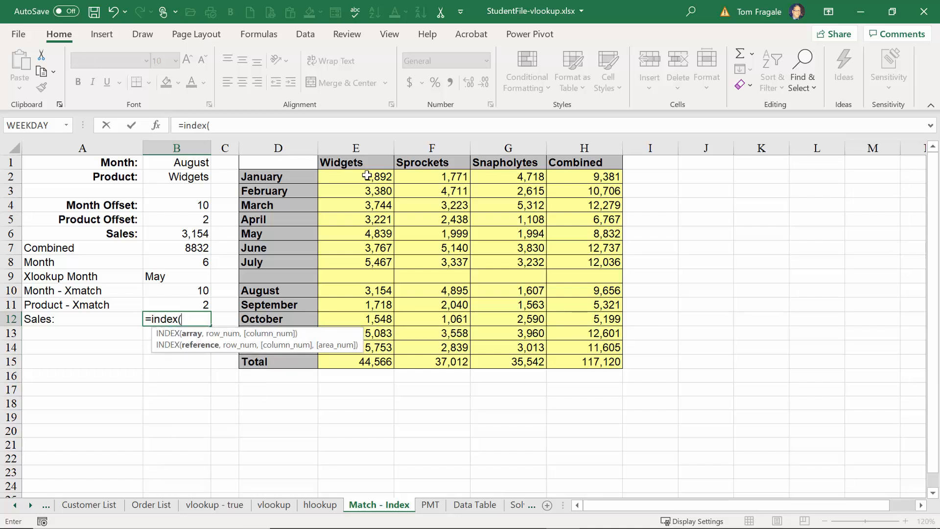
{"action": "left_click_drag", "start_coordinate": [270, 164], "coordinate": [618, 364]}
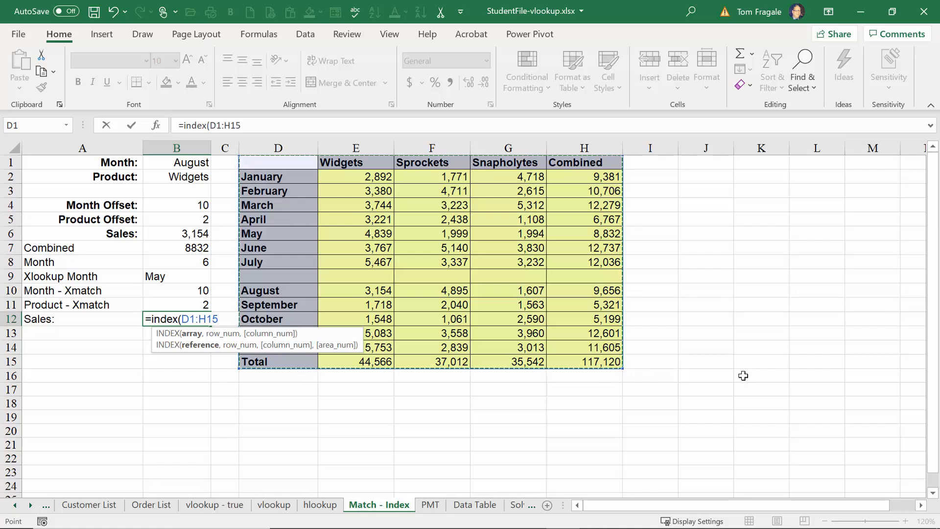
{"action": "type", "text": ","}
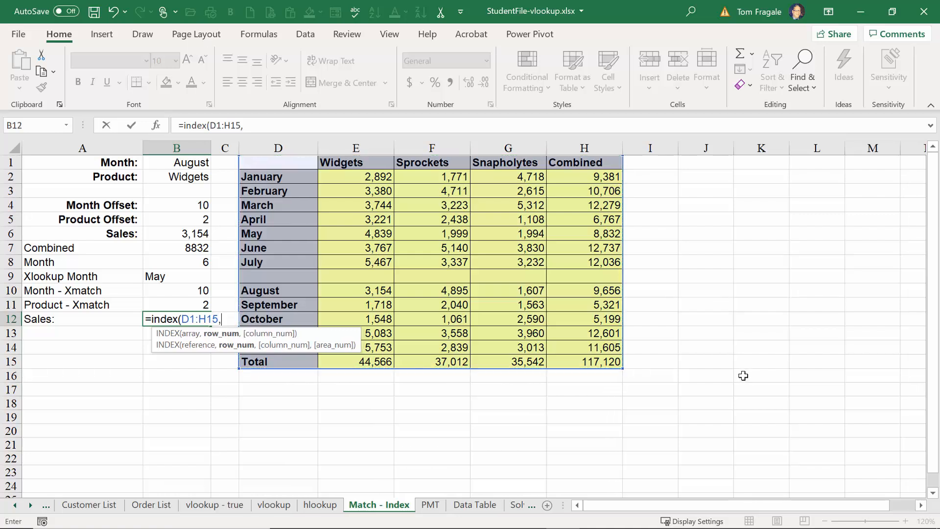
{"action": "left_click", "coordinate": [168, 290]}
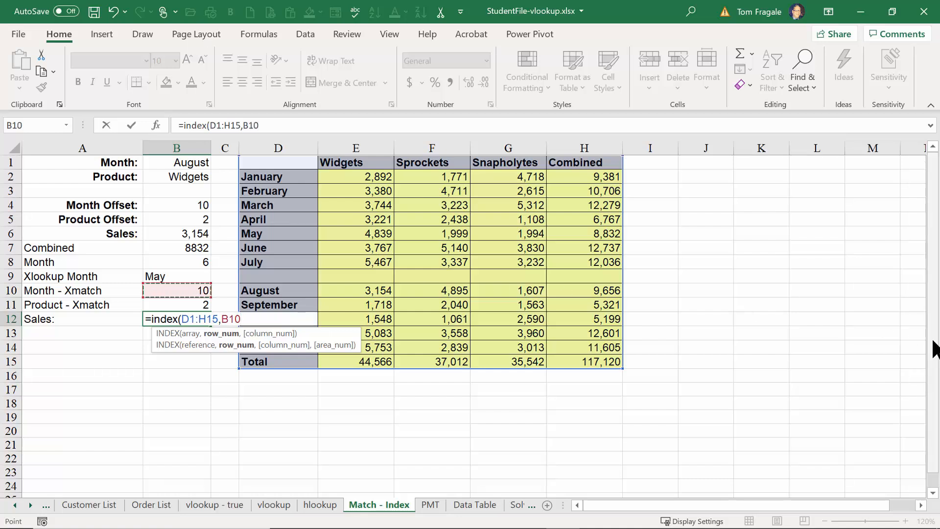
{"action": "type", "text": ","}
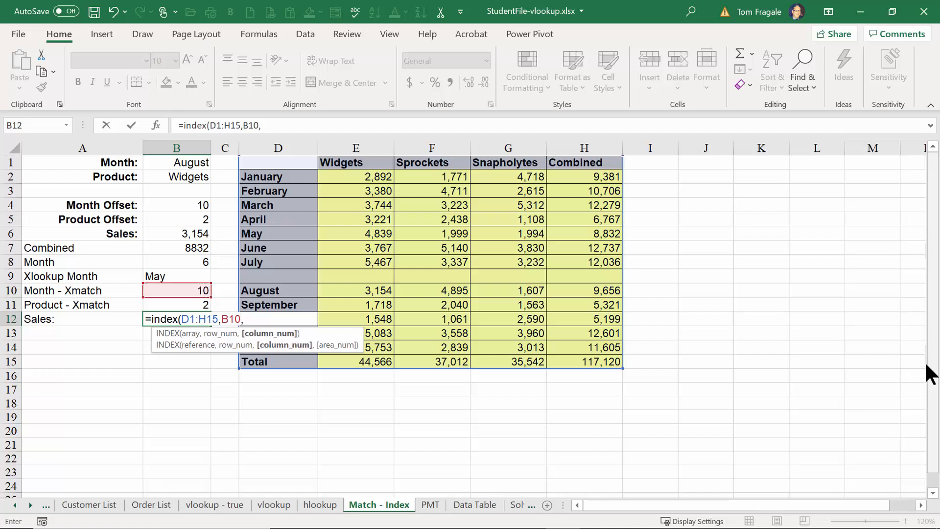
{"action": "left_click", "coordinate": [156, 304]}
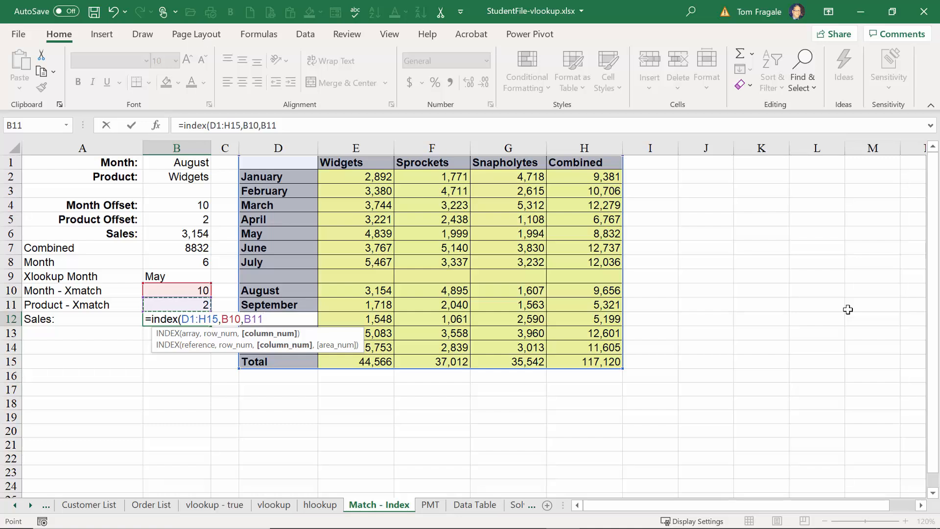
{"action": "type", "text": ")"}
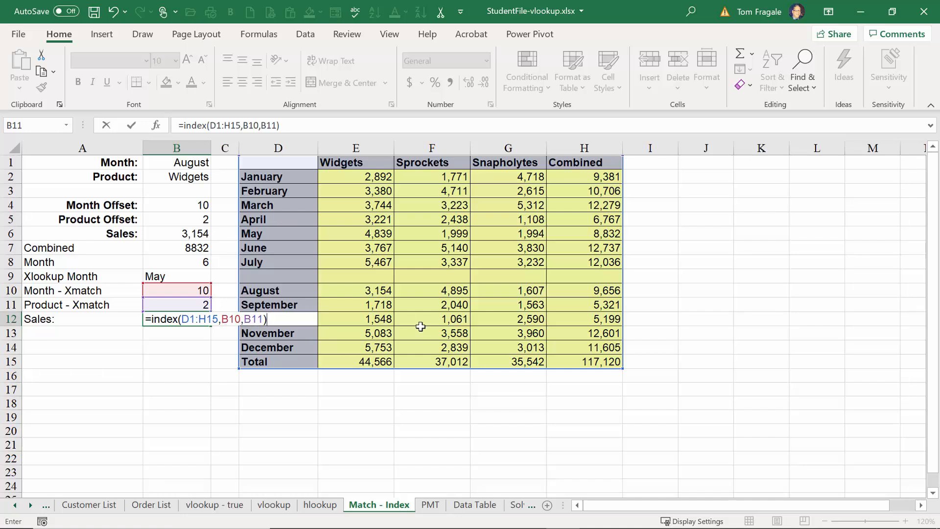
{"action": "key", "text": "Return"}
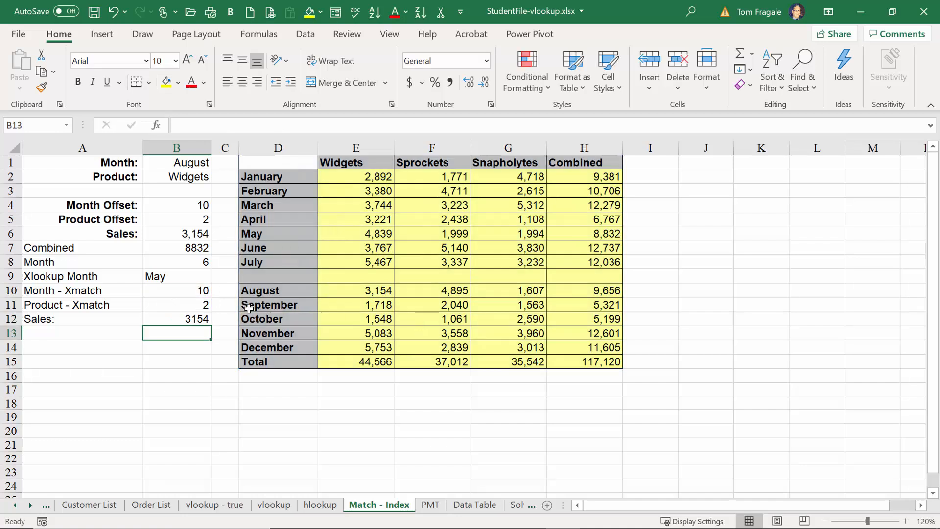
- Compare the Sales result in B12 with the August Widgets figure in the table and the MATCH and INDEX formulas in B4 to B6
{"action": "left_click", "coordinate": [199, 319]}
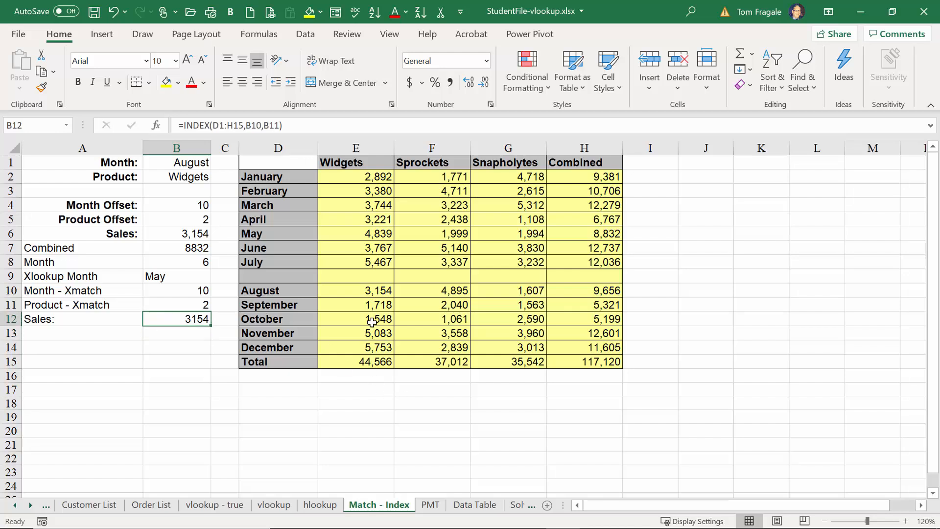
{"action": "left_click", "coordinate": [372, 290]}
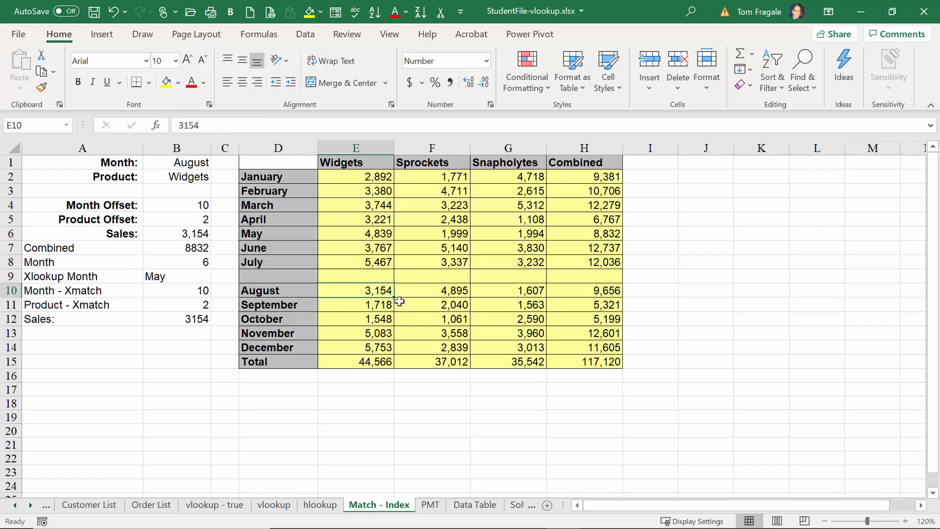
{"action": "left_click", "coordinate": [194, 208]}
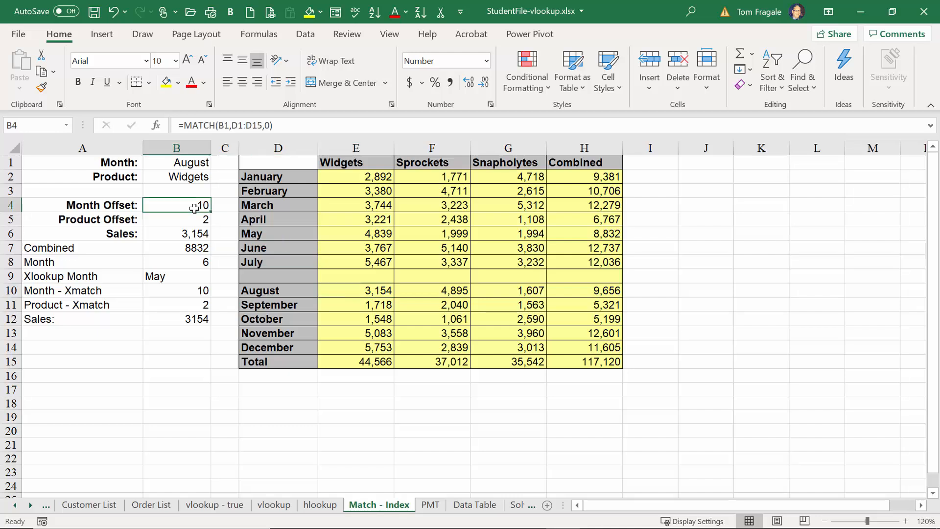
{"action": "key", "text": "Down"}
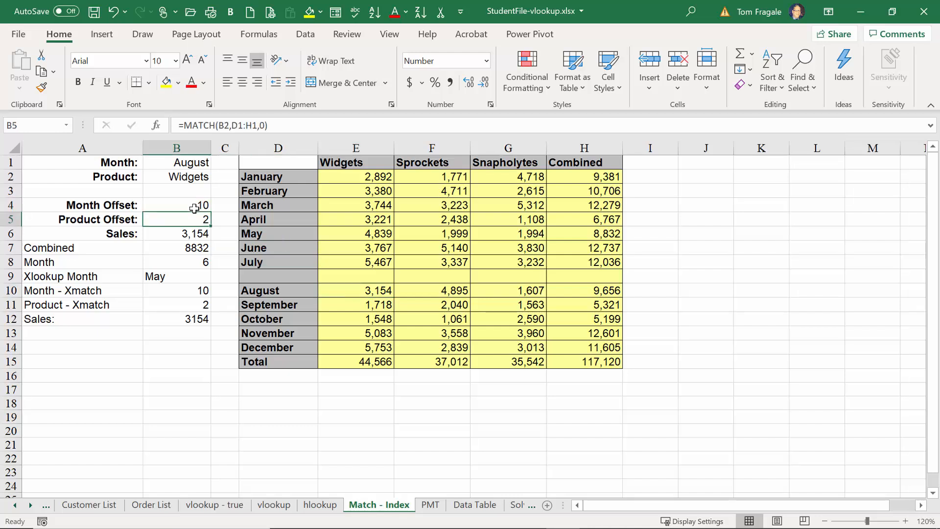
{"action": "key", "text": "Down"}
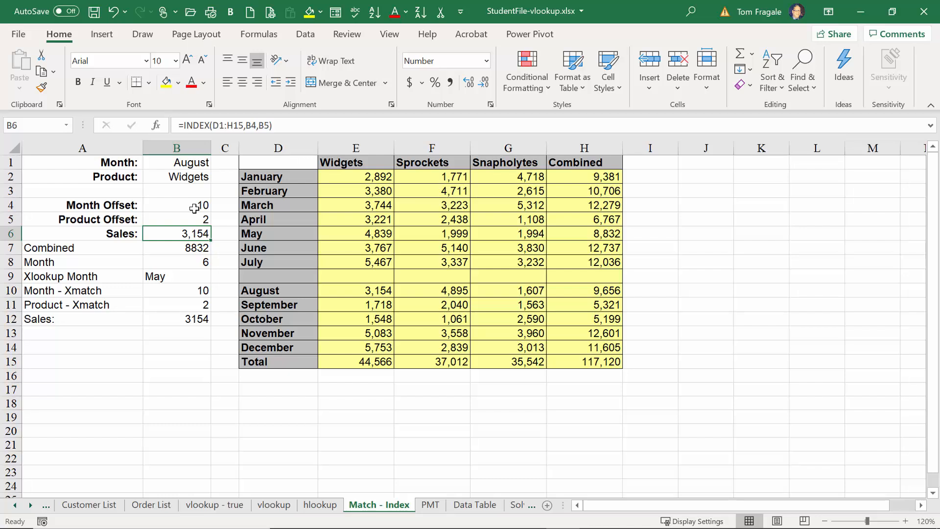
- Review the Combined value in B7 and the MATCH, INDEX and XMATCH formulas in cells B8 to B12
{"action": "key", "text": "Down"}
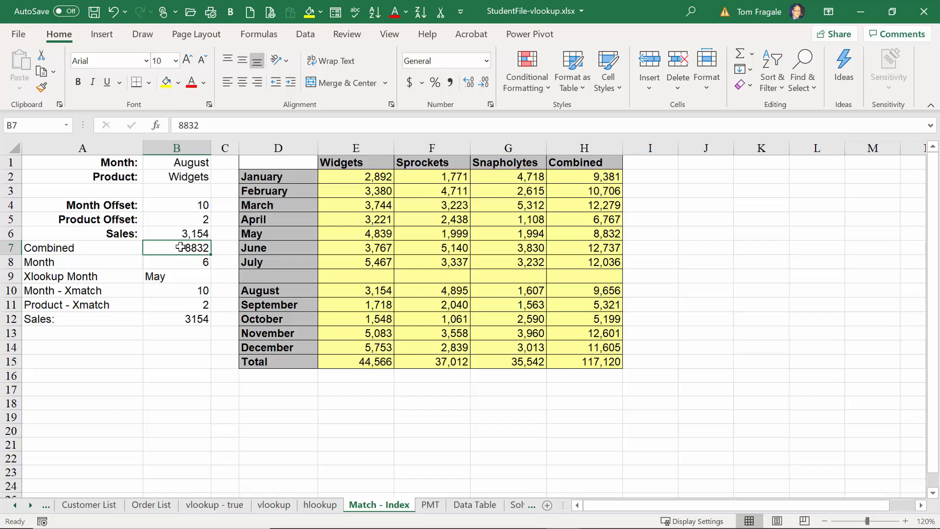
{"action": "left_click", "coordinate": [178, 262]}
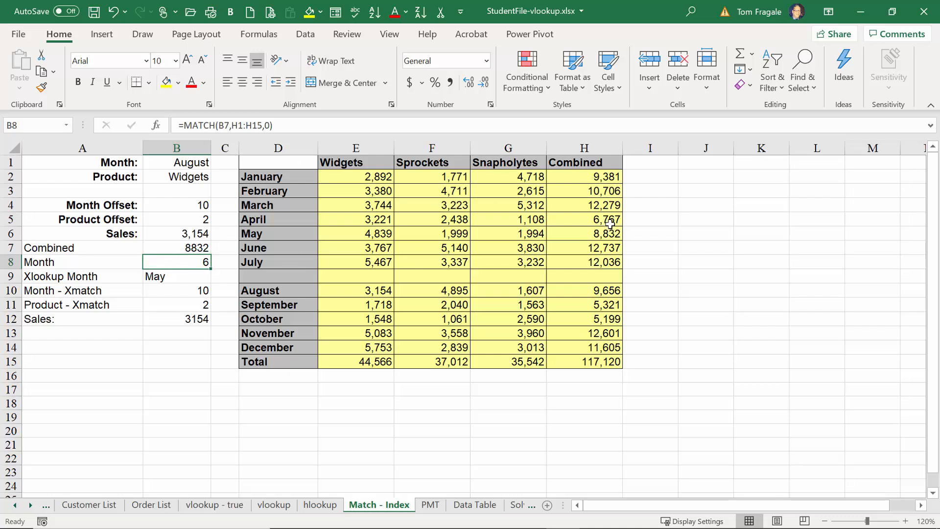
{"action": "left_click", "coordinate": [181, 282]}
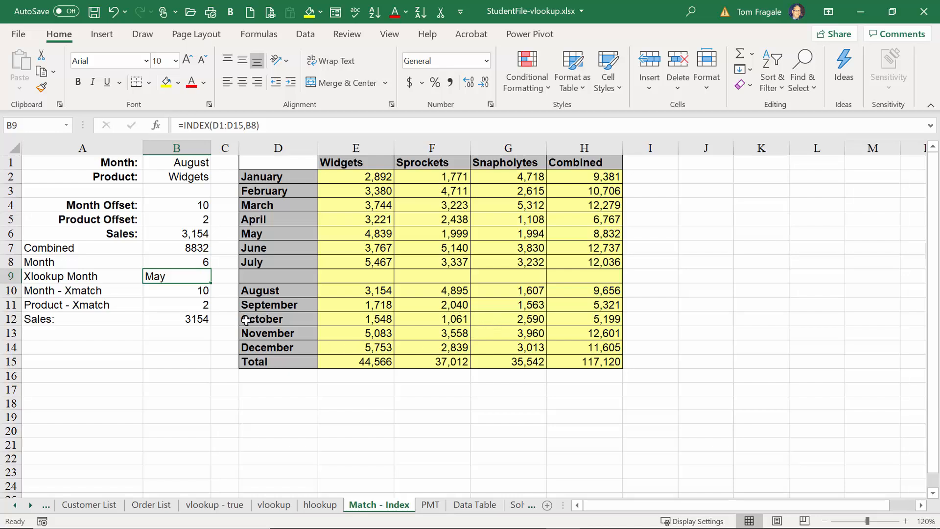
{"action": "left_click", "coordinate": [176, 291]}
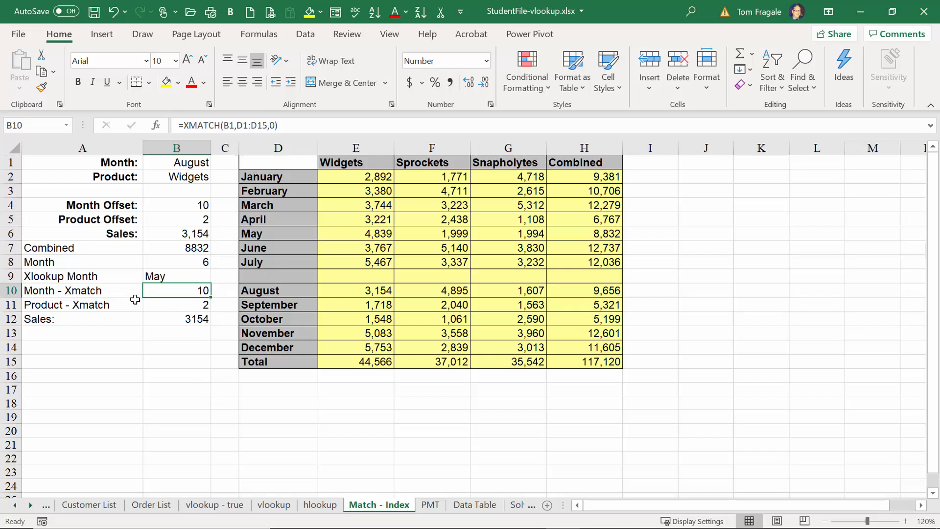
{"action": "left_click", "coordinate": [166, 304]}
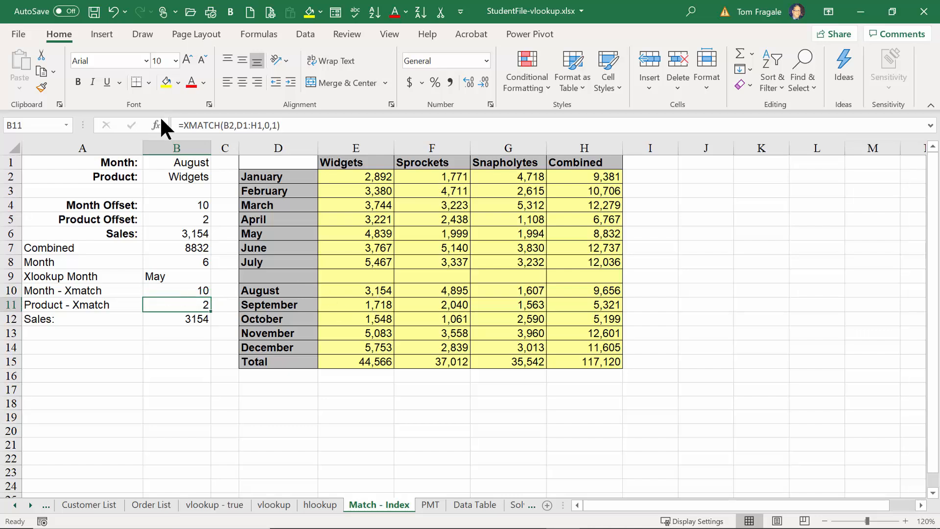
{"action": "left_click", "coordinate": [169, 318]}
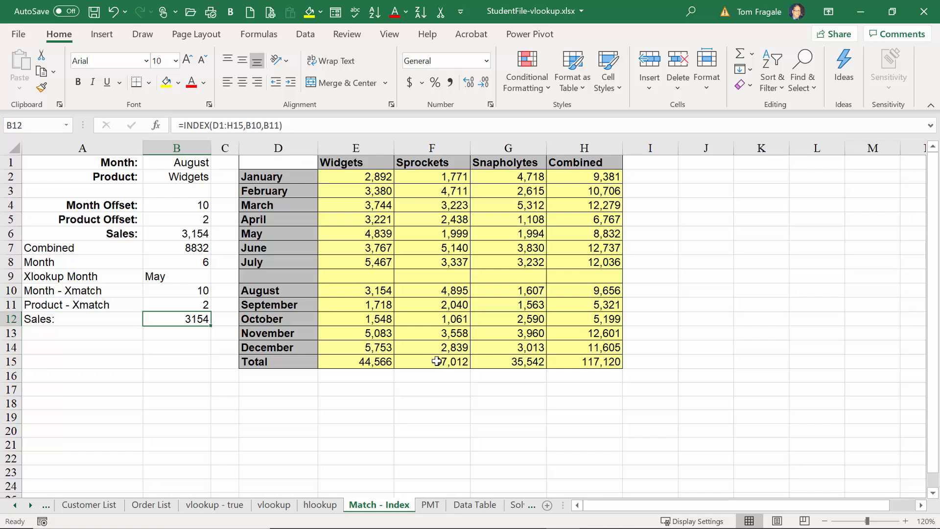
- Examine the Company Budget tables on the 2014 and 2015 sheets, including the 2014 Totals row on the 2015 sheet
{"action": "left_click", "coordinate": [31, 506]}
{"action": "left_click", "coordinate": [31, 506]}
{"action": "left_click", "coordinate": [31, 506]}
{"action": "left_click", "coordinate": [31, 506]}
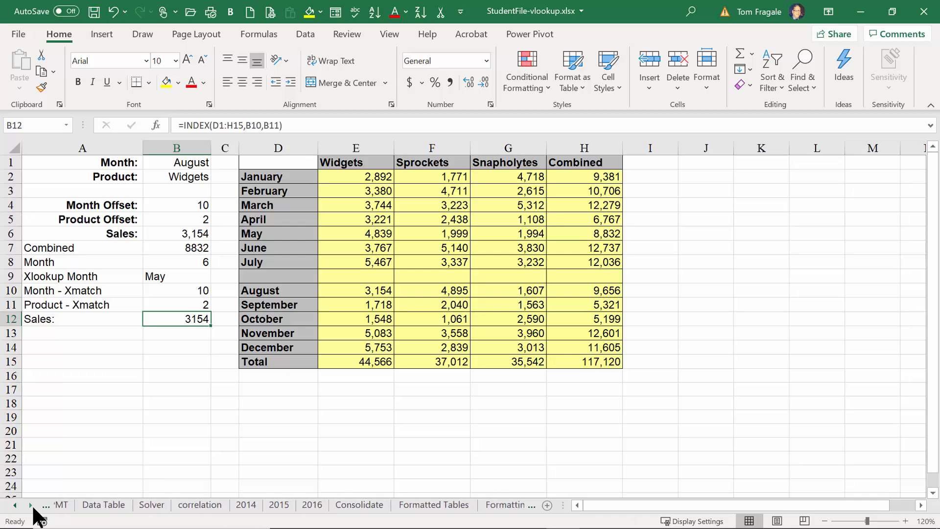
{"action": "left_click", "coordinate": [32, 506]}
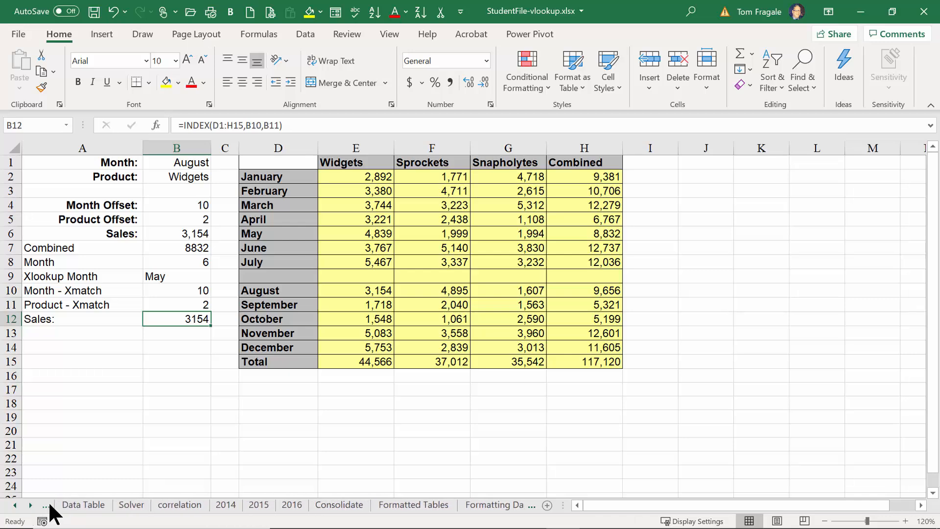
{"action": "left_click", "coordinate": [232, 511]}
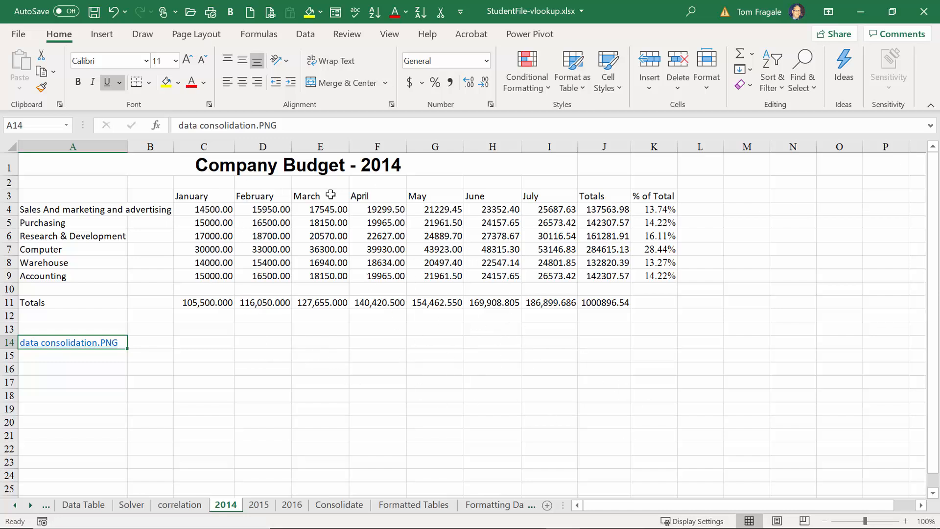
{"action": "left_click", "coordinate": [263, 509]}
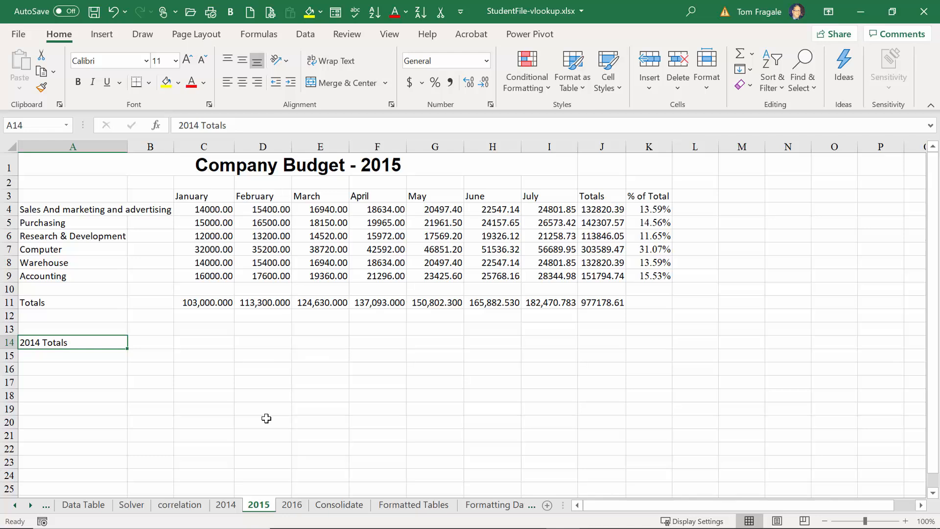
- Copy the monthly and overall totals C11:J11 from the 2014 sheet and paste them as links from C14 in the 2015 sheet's 2014 Totals row
{"action": "left_click", "coordinate": [229, 506]}
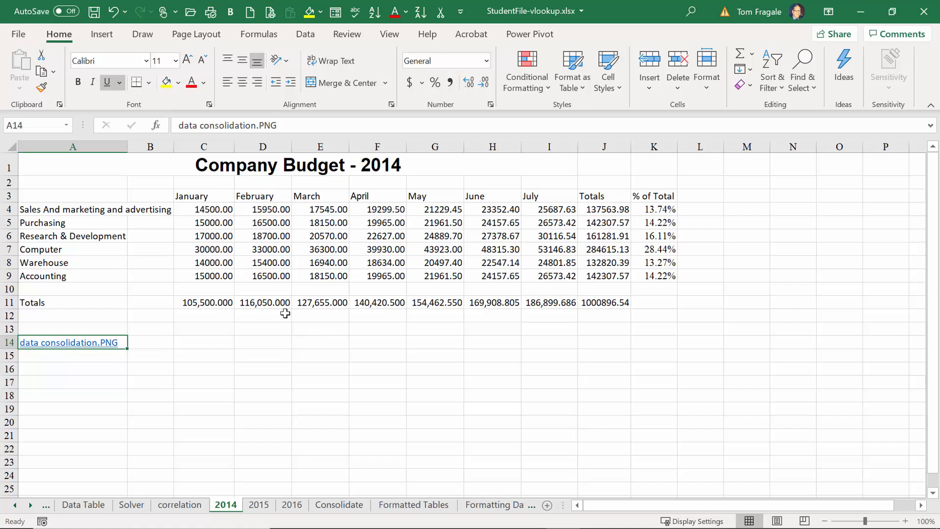
{"action": "left_click_drag", "start_coordinate": [194, 300], "coordinate": [597, 303]}
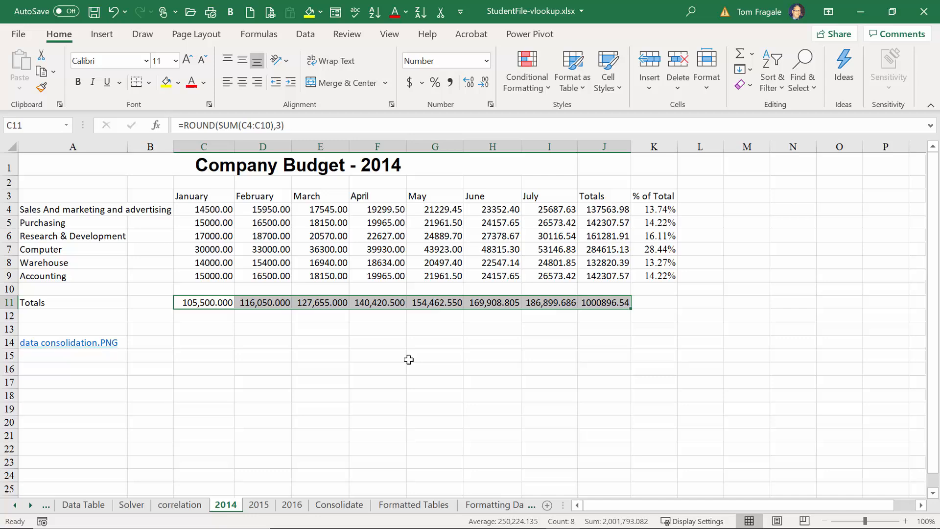
{"action": "right_click", "coordinate": [204, 301]}
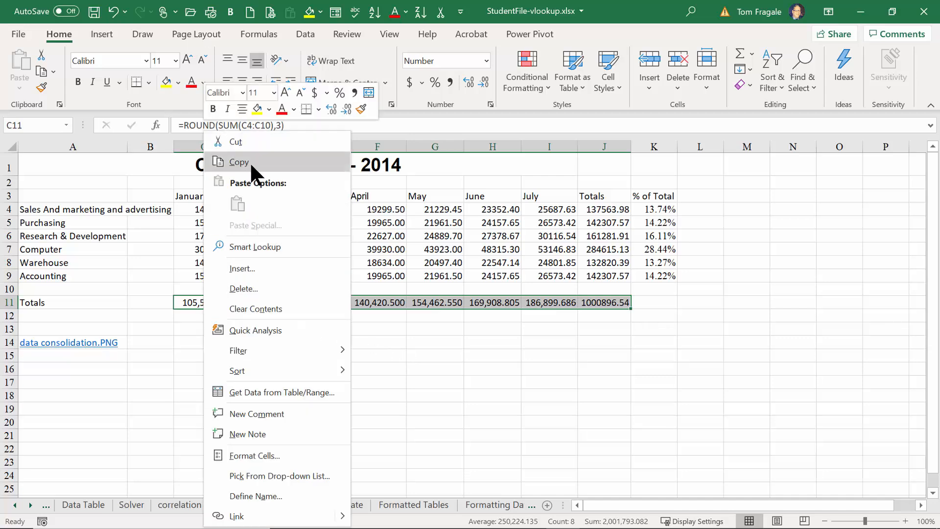
{"action": "left_click", "coordinate": [249, 162]}
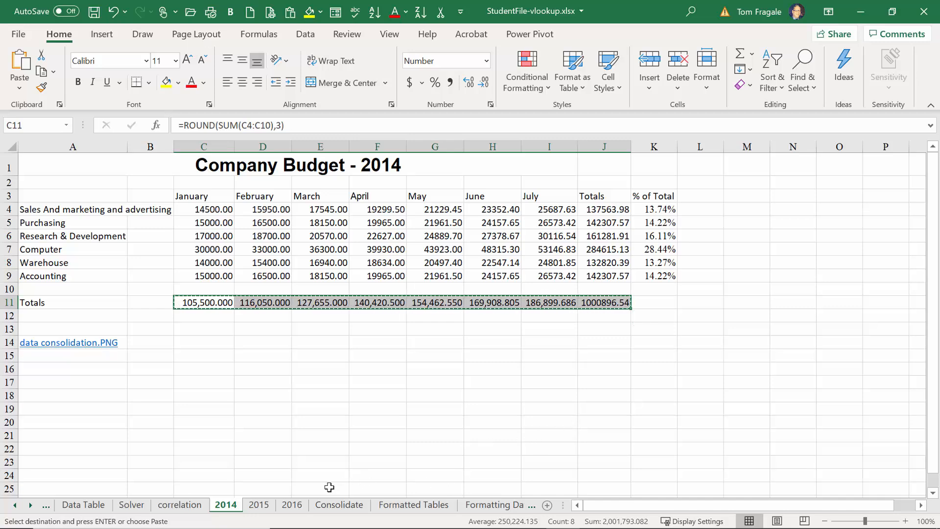
{"action": "left_click", "coordinate": [258, 504]}
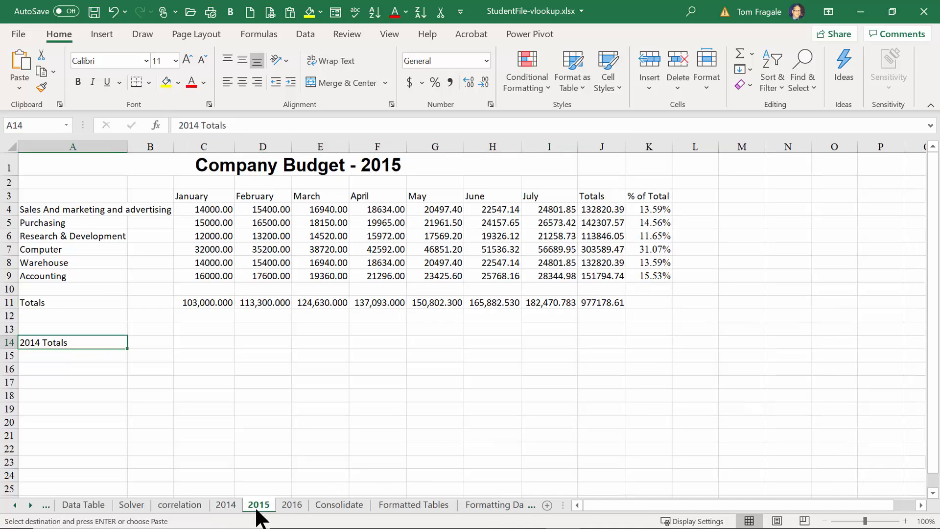
{"action": "left_click", "coordinate": [201, 341]}
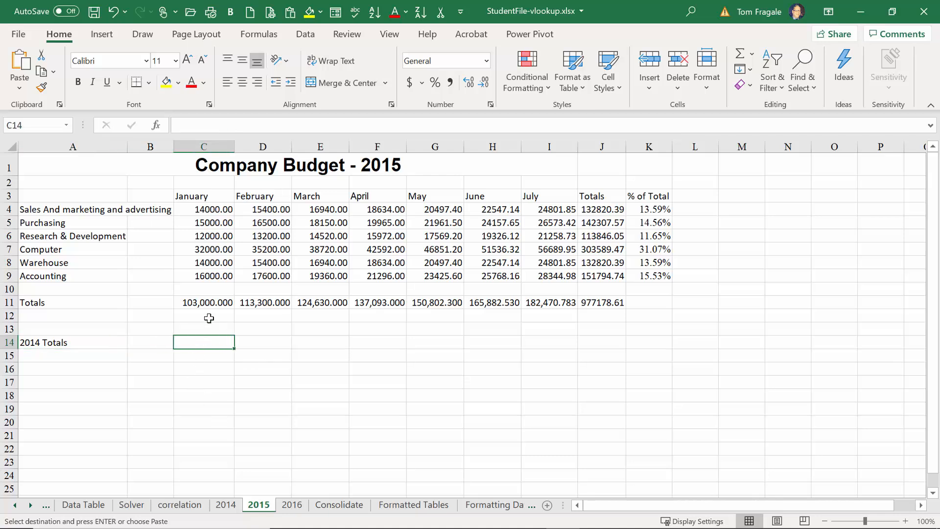
{"action": "right_click", "coordinate": [206, 343]}
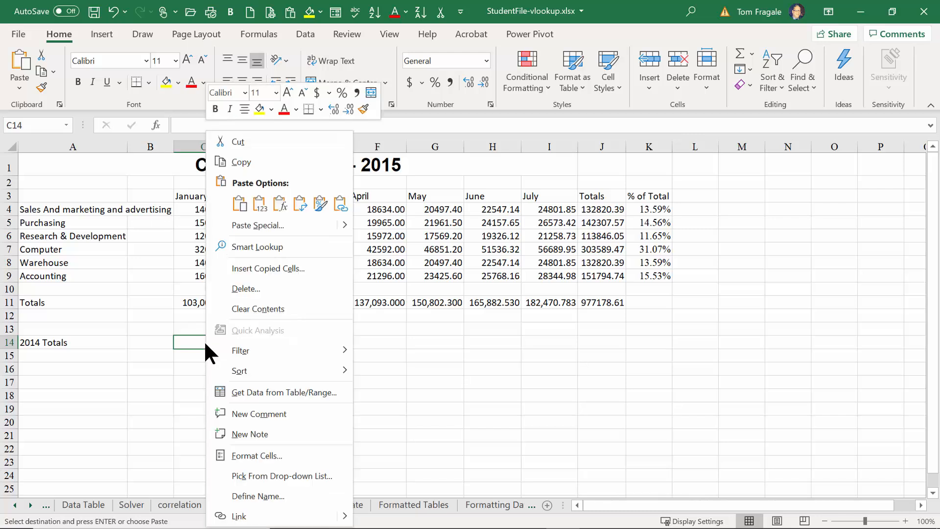
{"action": "left_click", "coordinate": [249, 226]}
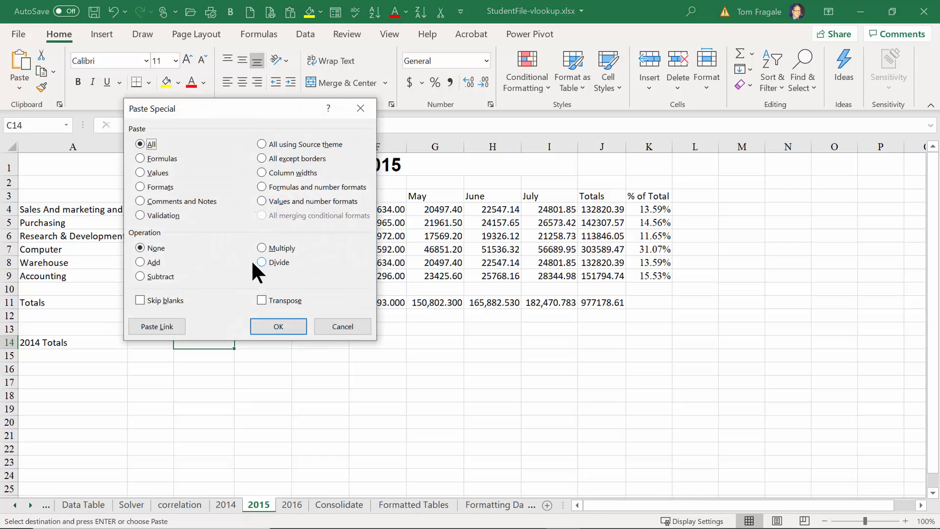
{"action": "left_click", "coordinate": [157, 326]}
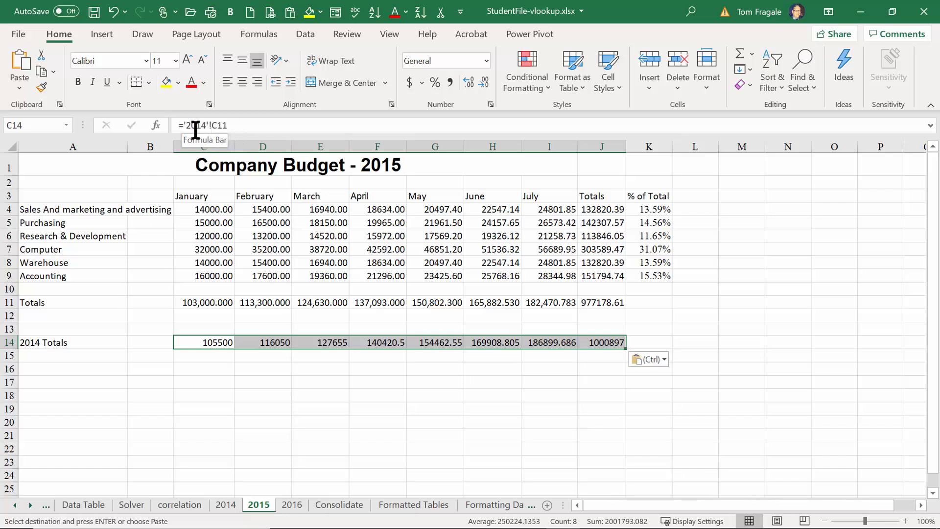
{"action": "left_click", "coordinate": [210, 341]}
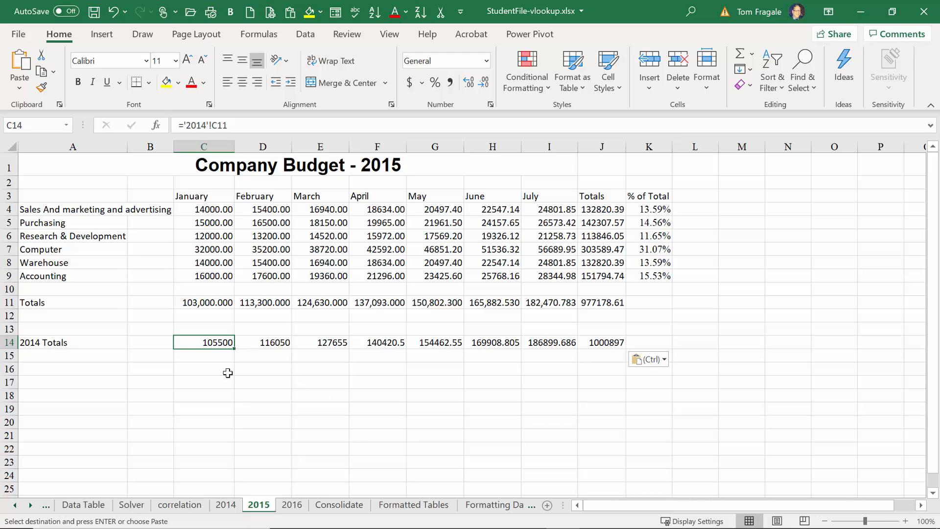
- On the 2014 sheet, set January's Sales And marketing and advertising to 20000 and Purchasing to 22000, and check the linked totals on the 2015 sheet
{"action": "left_click", "coordinate": [224, 506]}
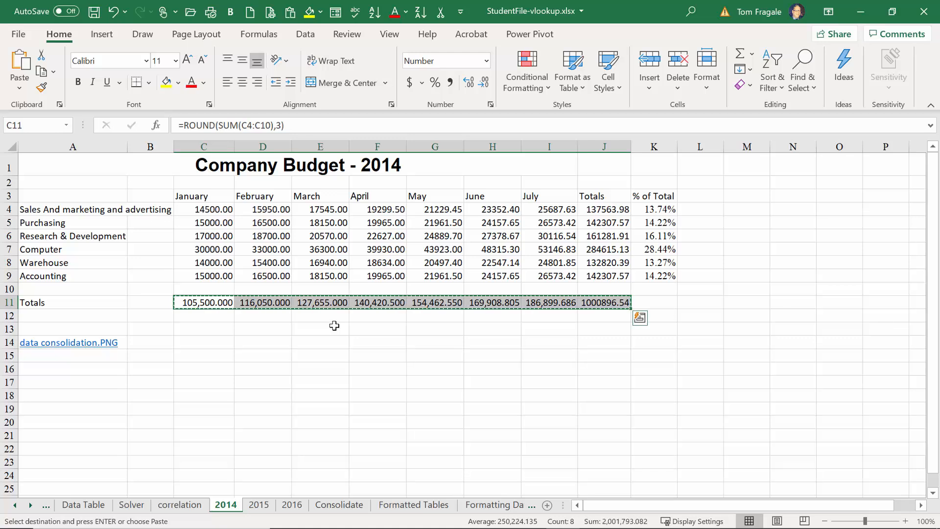
{"action": "key", "text": "Escape"}
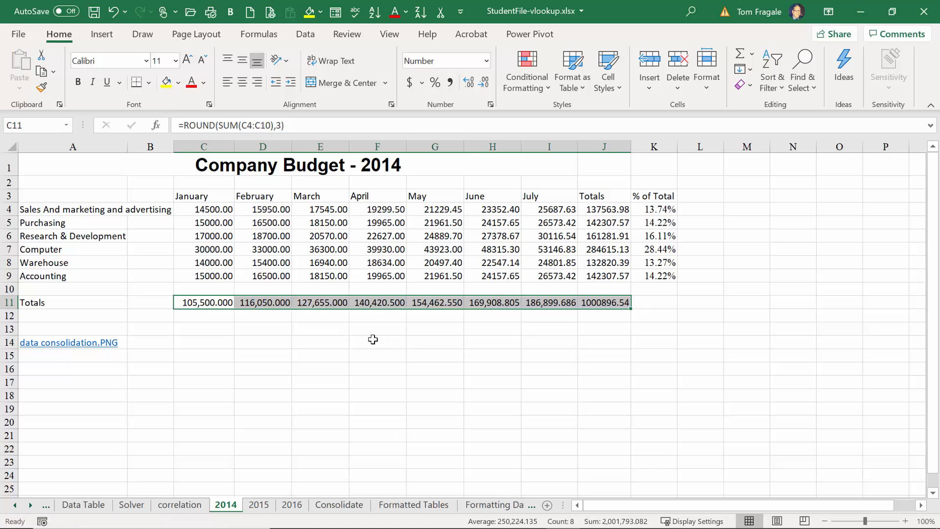
{"action": "left_click", "coordinate": [213, 209]}
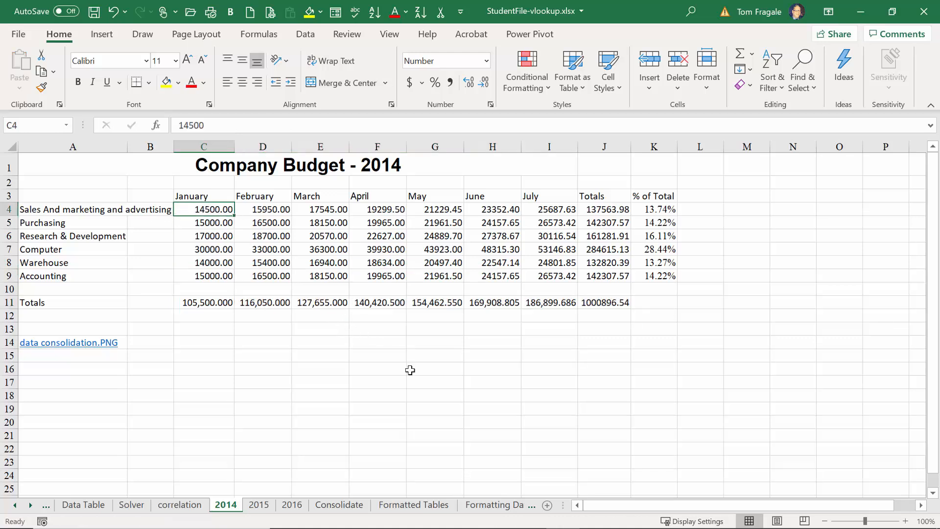
{"action": "type", "text": "20000"}
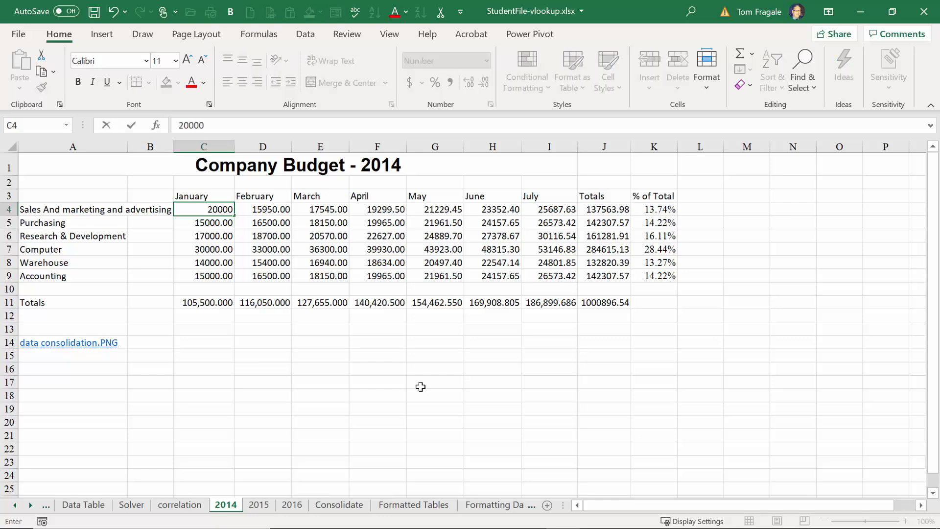
{"action": "key", "text": "Return"}
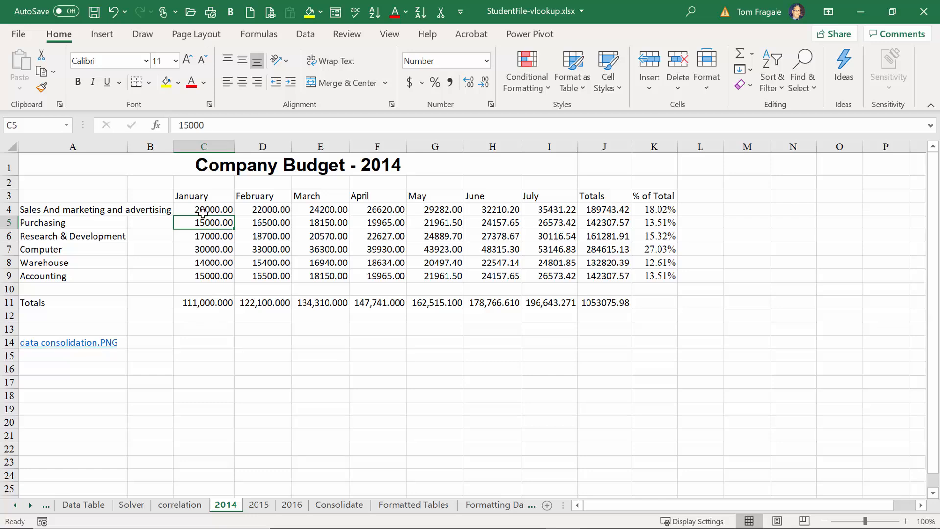
{"action": "type", "text": "22"}
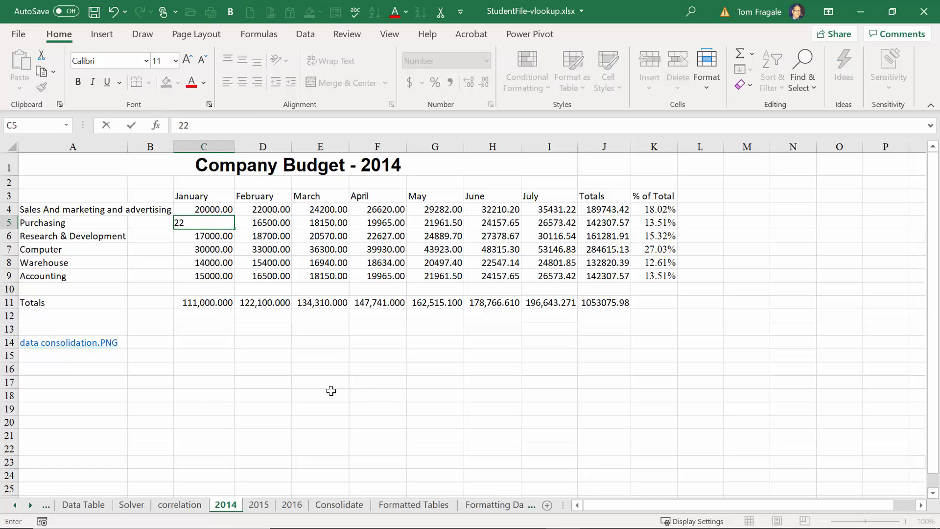
{"action": "type", "text": "00"}
{"action": "key", "text": "Return"}
{"action": "key", "text": "Return"}
{"action": "left_click", "coordinate": [210, 307]}
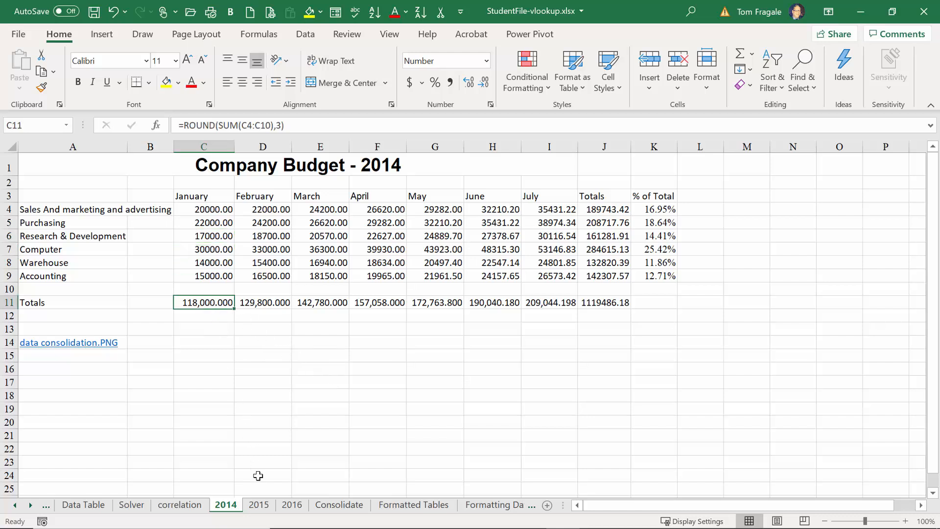
{"action": "left_click", "coordinate": [259, 504]}
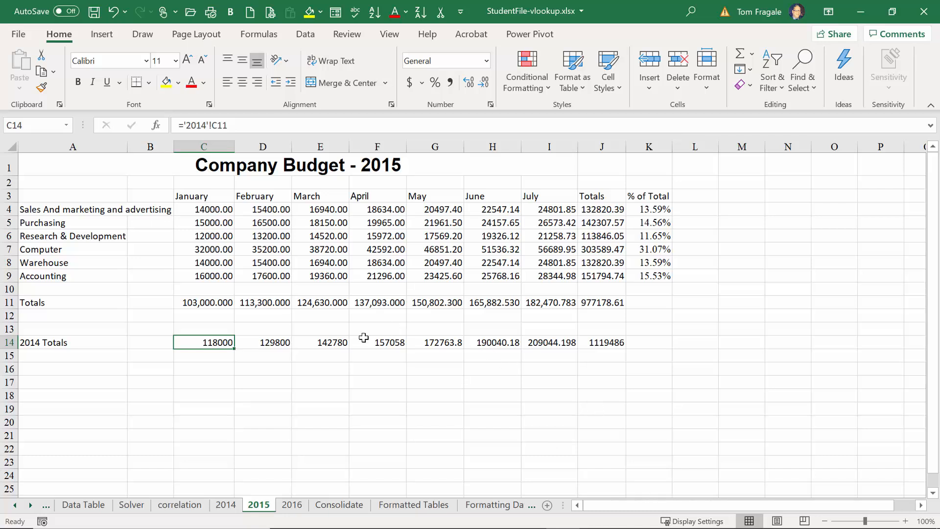
- Enter the label "2014 Grand Total" in cell A16 of the 2015 sheet
{"action": "left_click", "coordinate": [74, 371]}
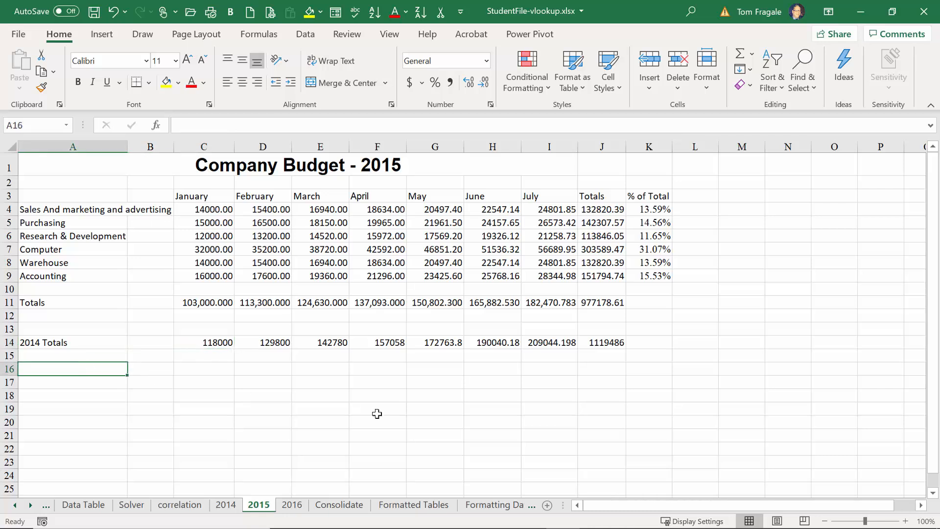
{"action": "type", "text": "2015"}
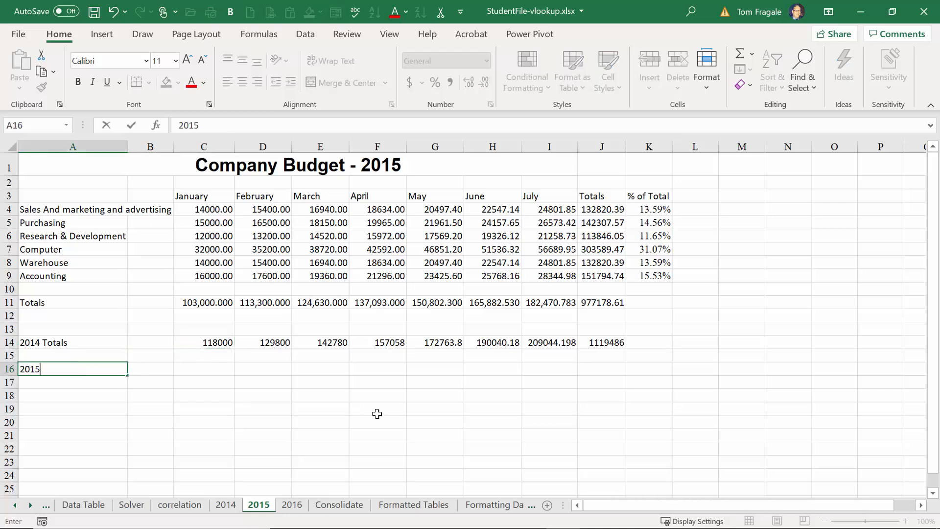
{"action": "key", "text": "BackSpace"}
{"action": "type", "text": "4 Grand Total"}
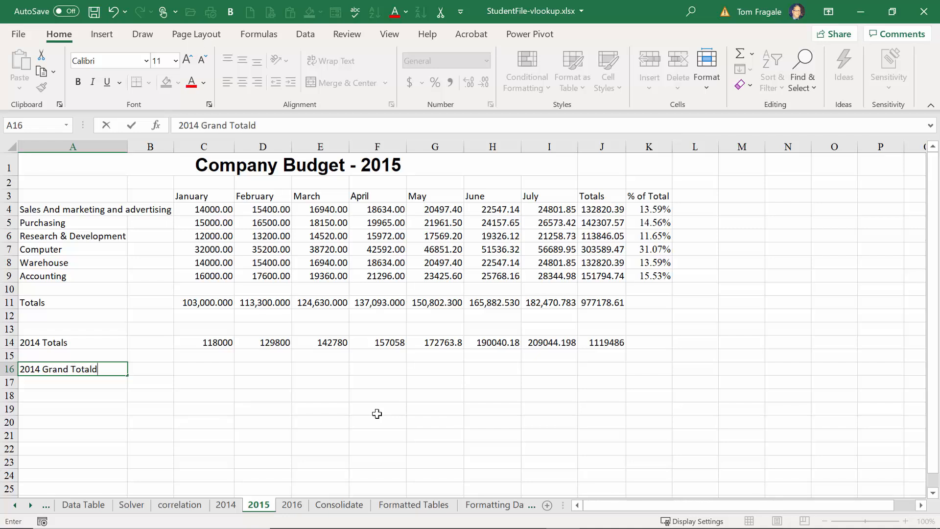
{"action": "key", "text": "Tab"}
{"action": "key", "text": "Right"}
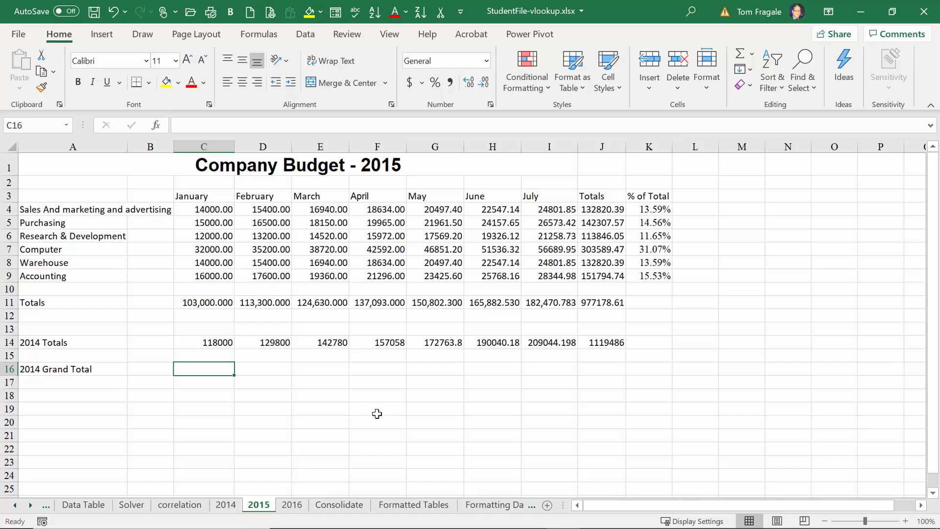
- In cell C16 of the 2015 sheet, enter a formula referencing the overall total in J11 of the 2014 sheet
{"action": "type", "text": "="}
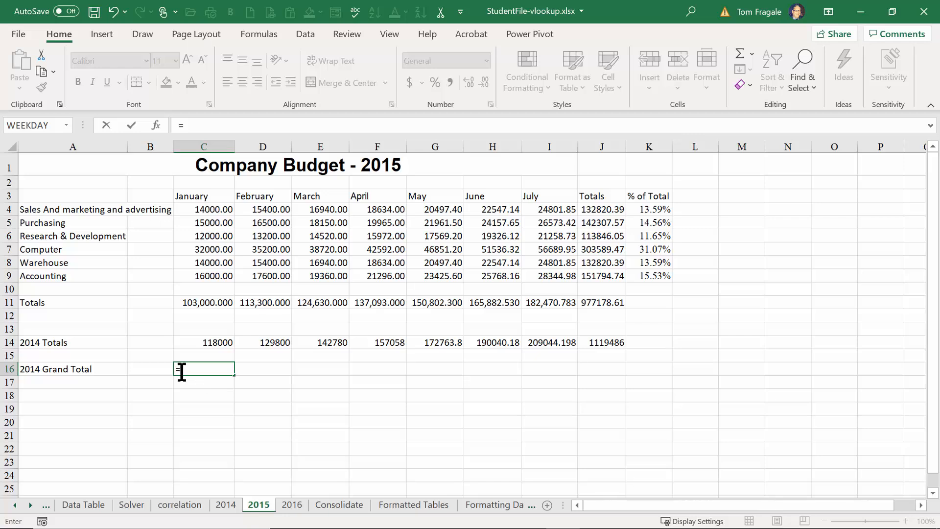
{"action": "left_click", "coordinate": [227, 505]}
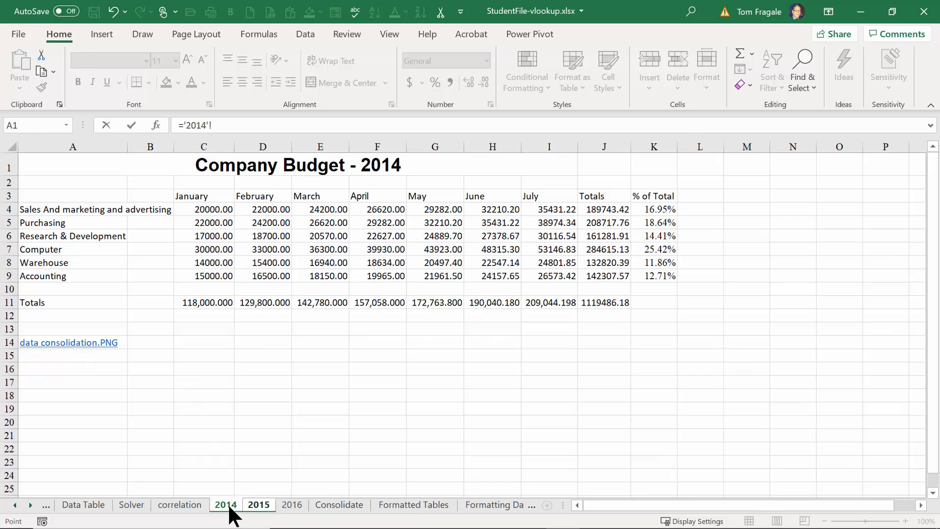
{"action": "left_click", "coordinate": [595, 302]}
{"action": "key", "text": "Return"}
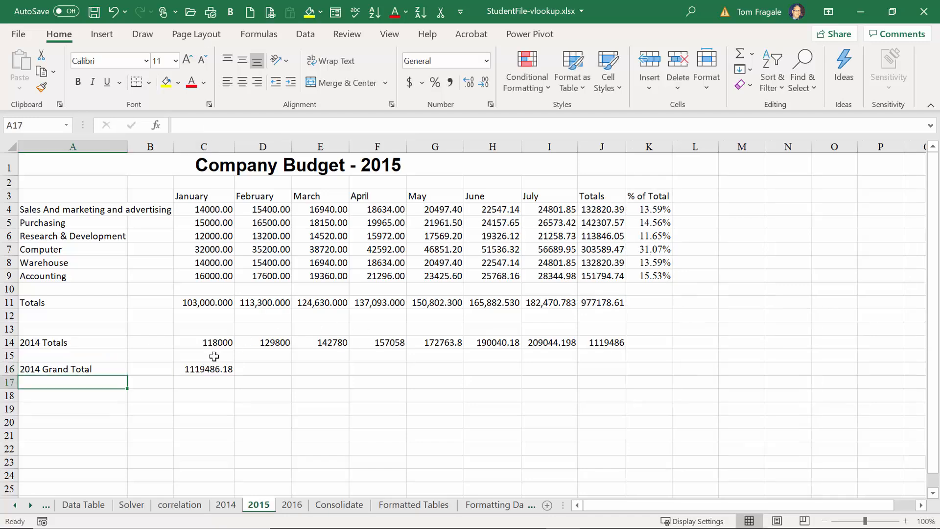
- On the 2014 sheet, set January's Sales And marketing and advertising to 25000, and check the linked totals on the 2015 sheet
{"action": "left_click", "coordinate": [198, 371]}
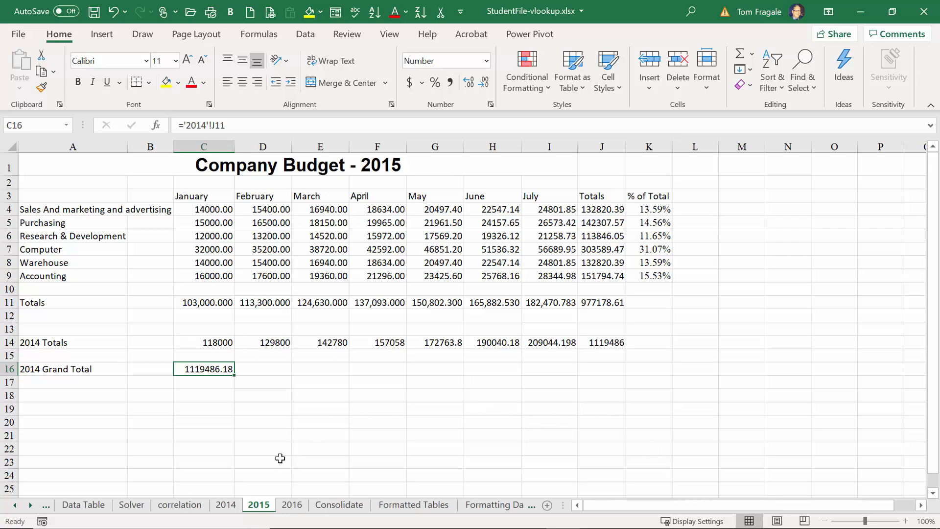
{"action": "left_click", "coordinate": [228, 506]}
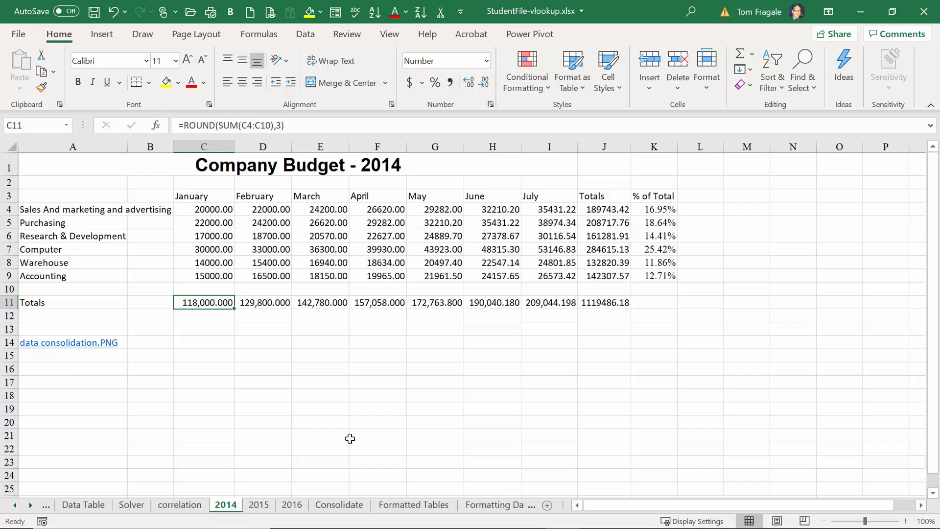
{"action": "left_click", "coordinate": [205, 208]}
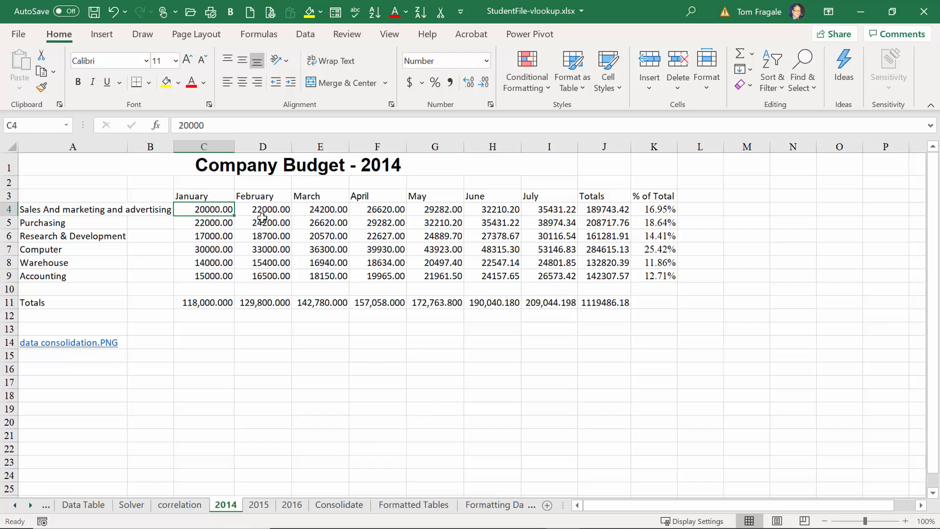
{"action": "type", "text": "25000"}
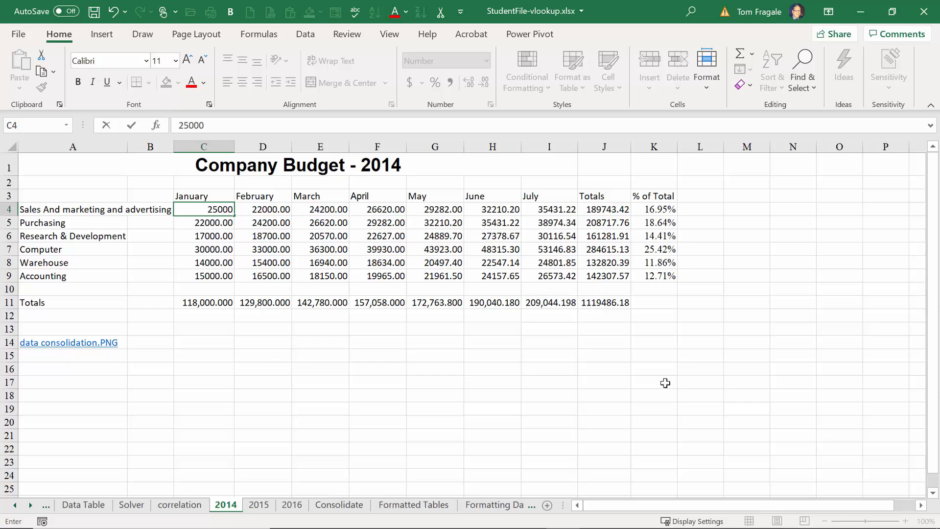
{"action": "key", "text": "Return"}
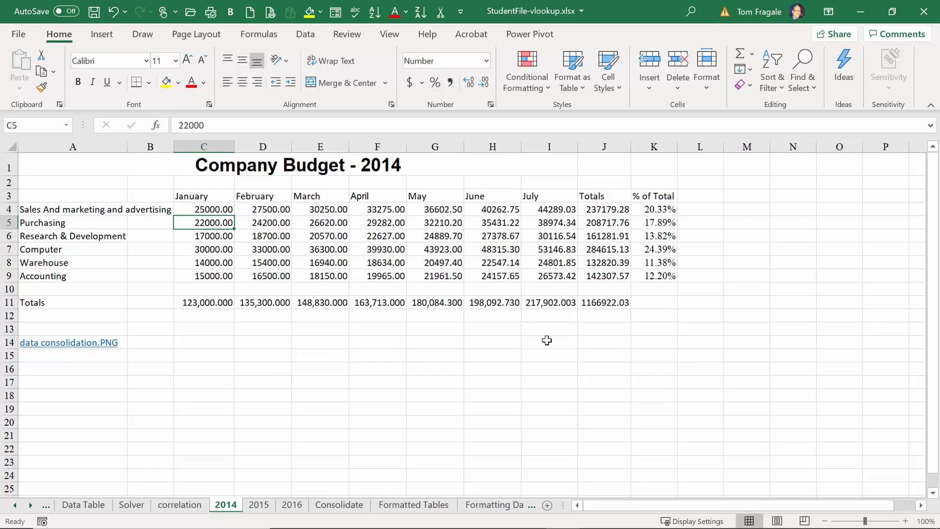
{"action": "left_click", "coordinate": [205, 302]}
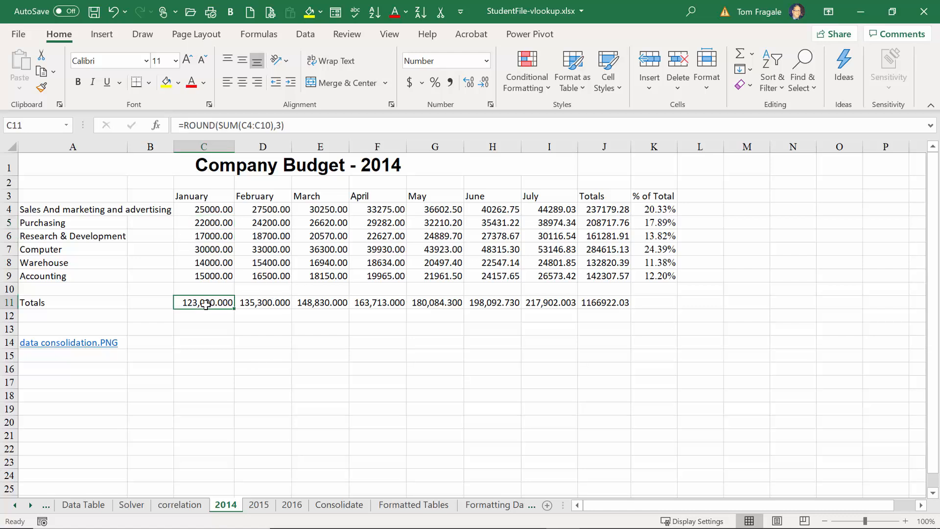
{"action": "left_click", "coordinate": [618, 306]}
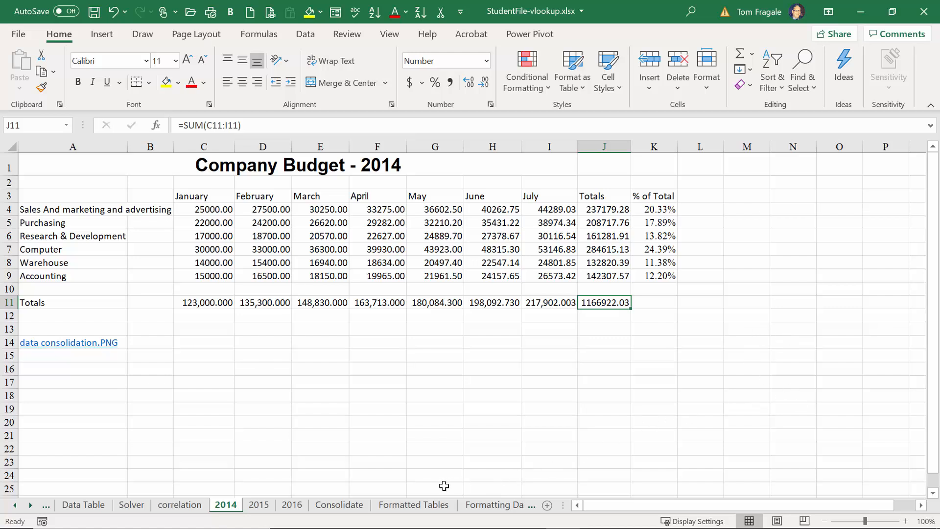
{"action": "left_click", "coordinate": [256, 507]}
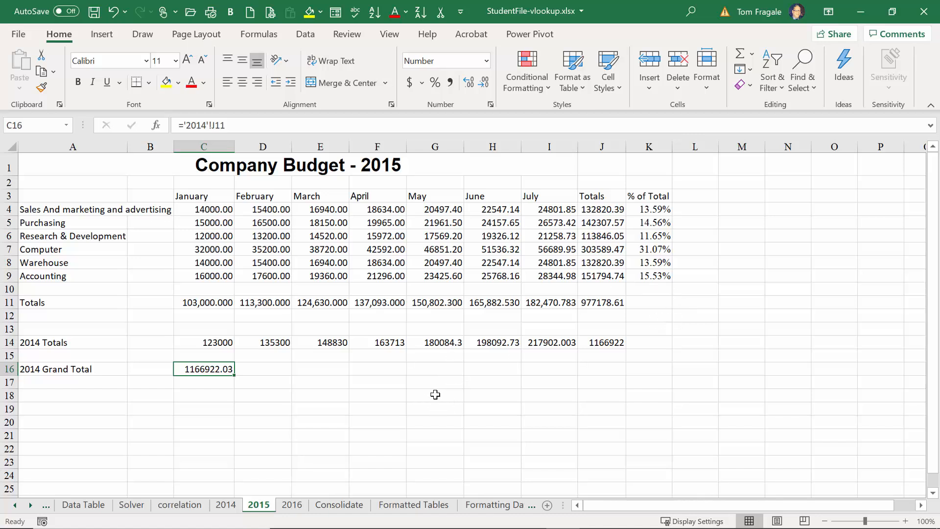
- Start a data consolidation at cell A3 of the Consolidate sheet with Sum as the function
{"action": "left_click", "coordinate": [226, 506]}
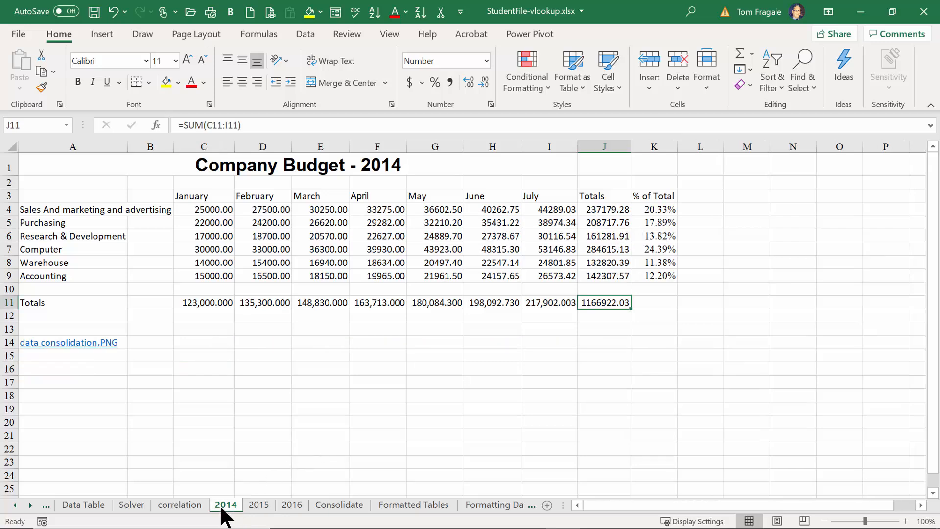
{"action": "left_click", "coordinate": [260, 509]}
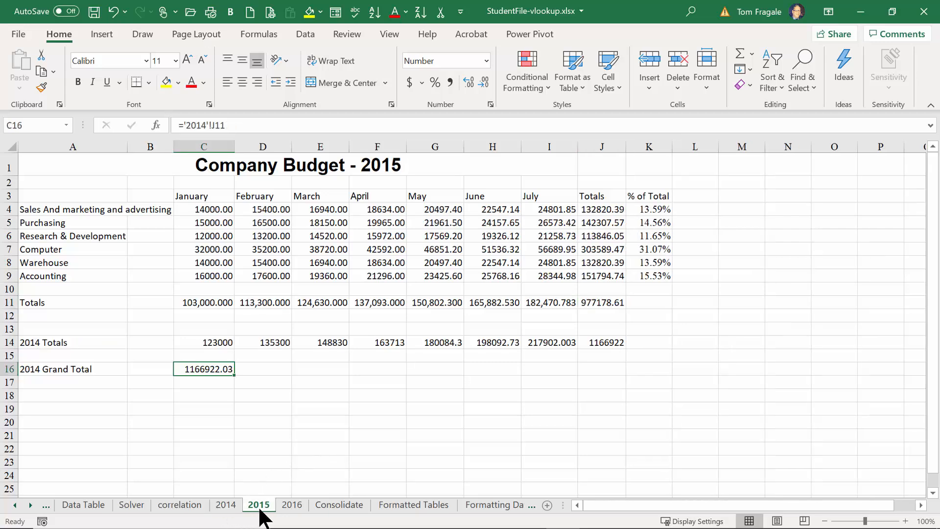
{"action": "left_click", "coordinate": [286, 507]}
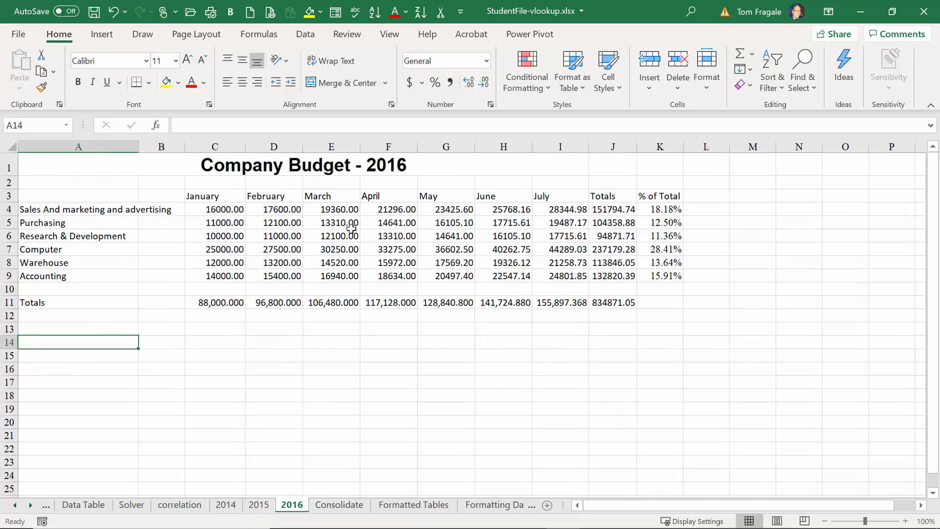
{"action": "left_click", "coordinate": [344, 509]}
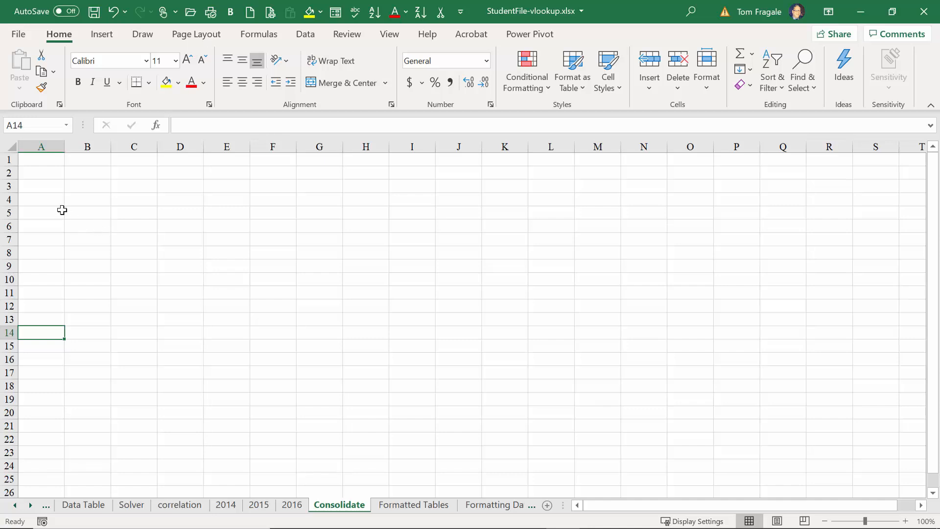
{"action": "left_click", "coordinate": [37, 188]}
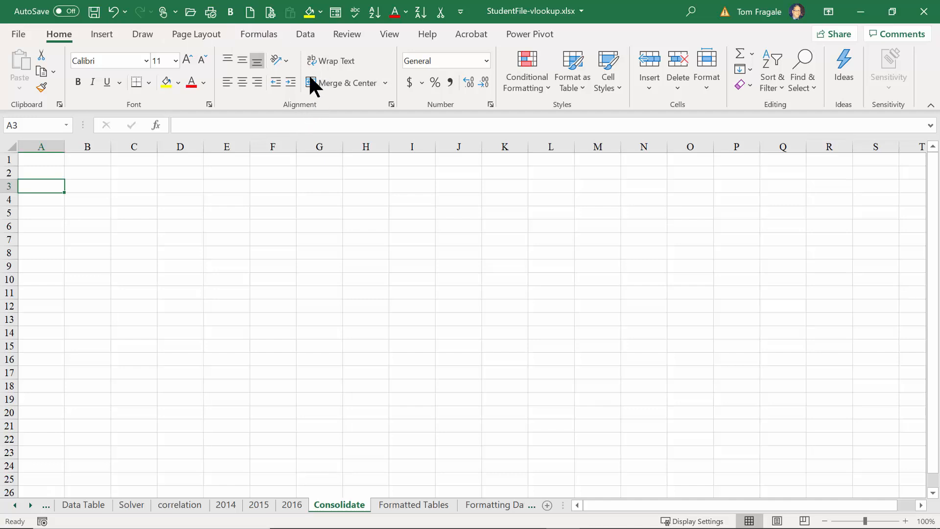
{"action": "left_click", "coordinate": [304, 33]}
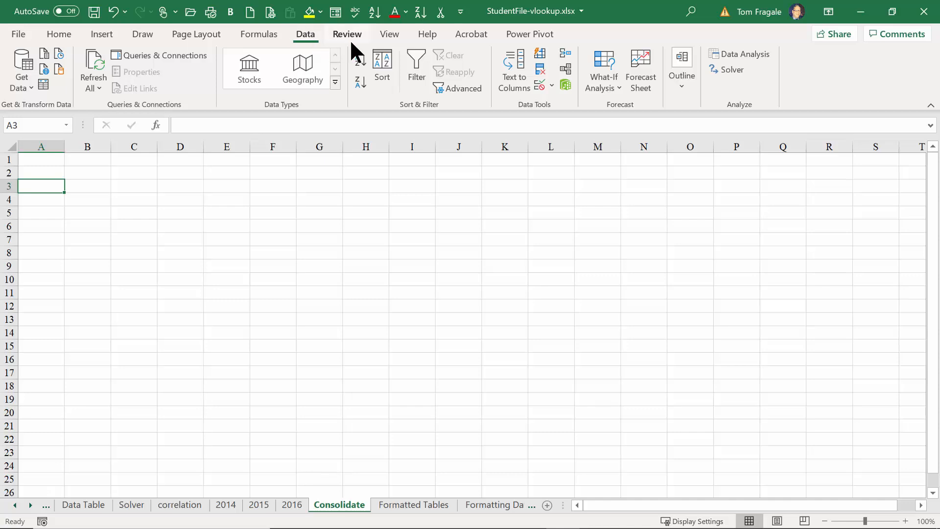
{"action": "left_click", "coordinate": [569, 50]}
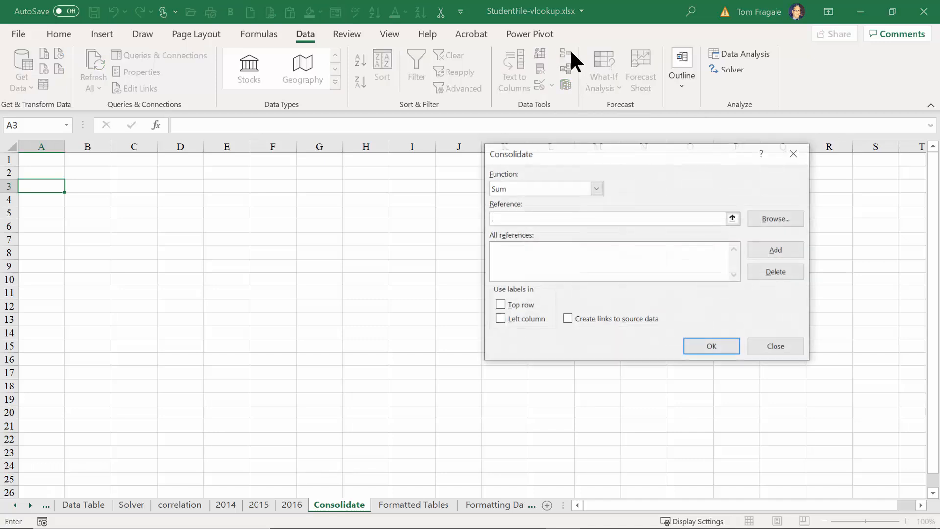
{"action": "left_click_drag", "start_coordinate": [624, 151], "coordinate": [457, 177]}
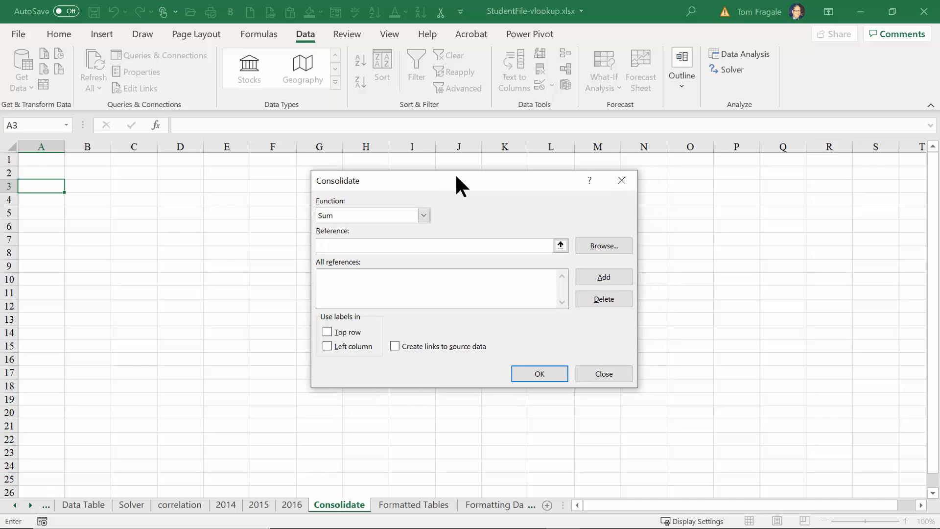
{"action": "left_click", "coordinate": [424, 216]}
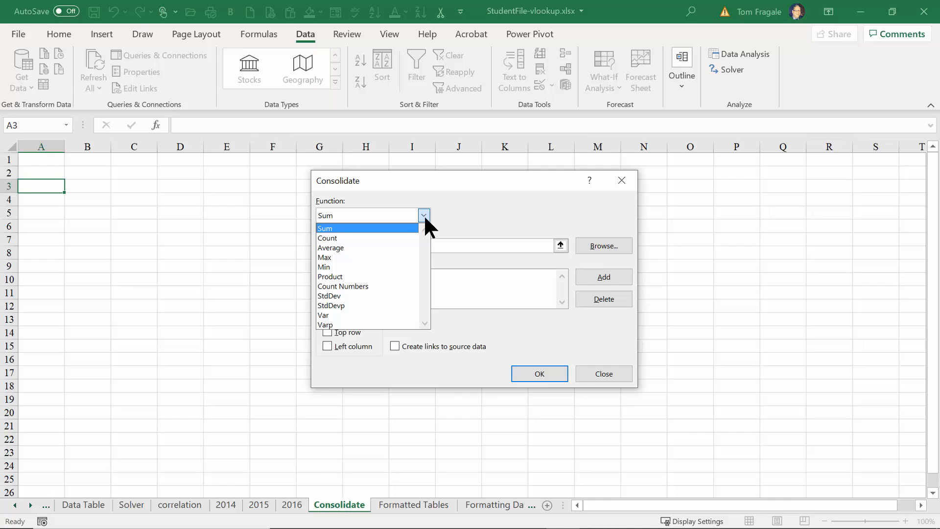
{"action": "left_click", "coordinate": [338, 230]}
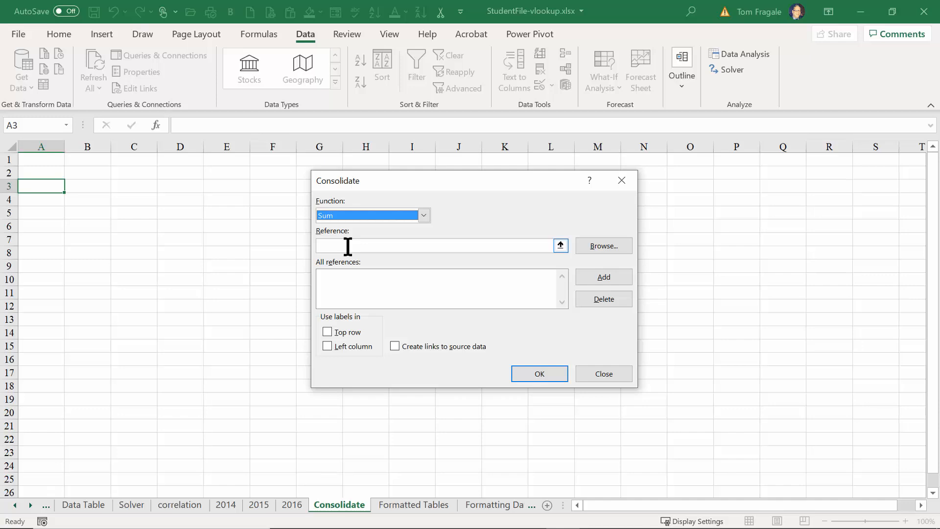
- Add the range A3:I9 of the 2014 sheet, with month headings and department labels, to the consolidation references
{"action": "left_click", "coordinate": [348, 246]}
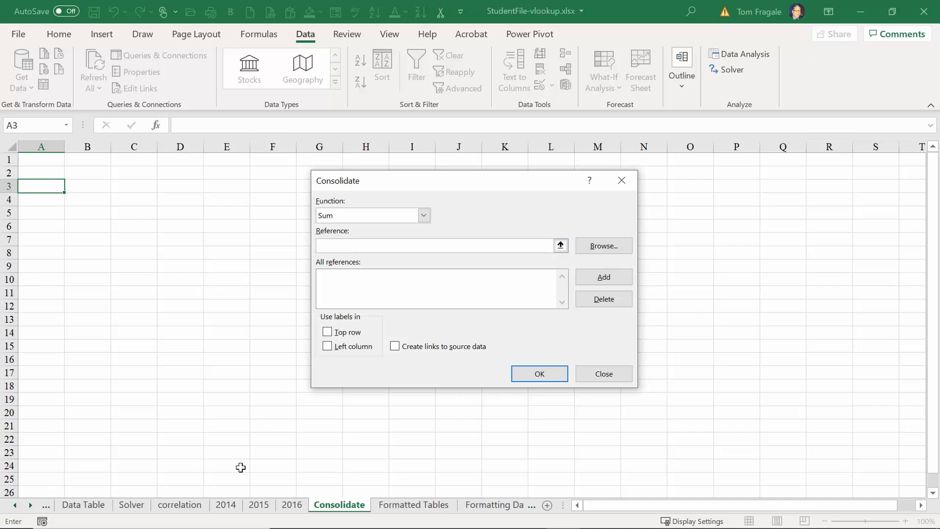
{"action": "left_click", "coordinate": [226, 510]}
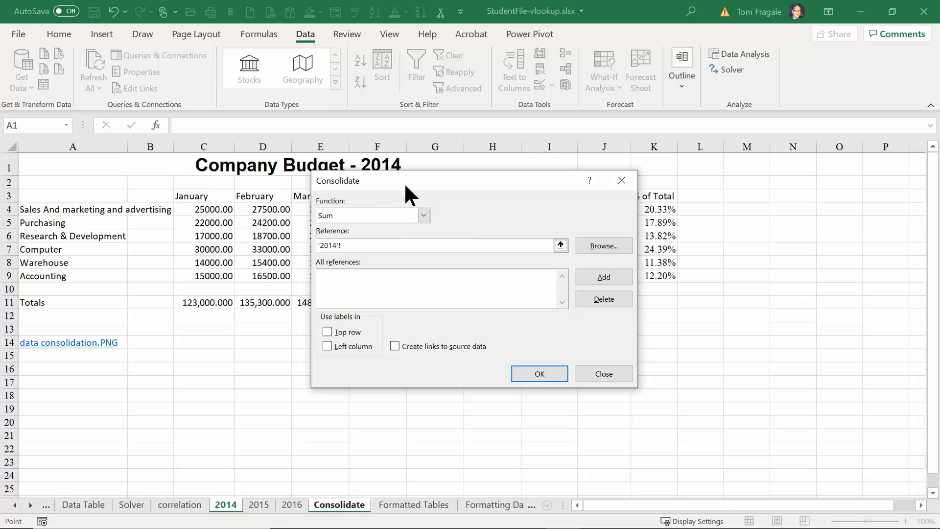
{"action": "left_click_drag", "start_coordinate": [405, 183], "coordinate": [318, 333]}
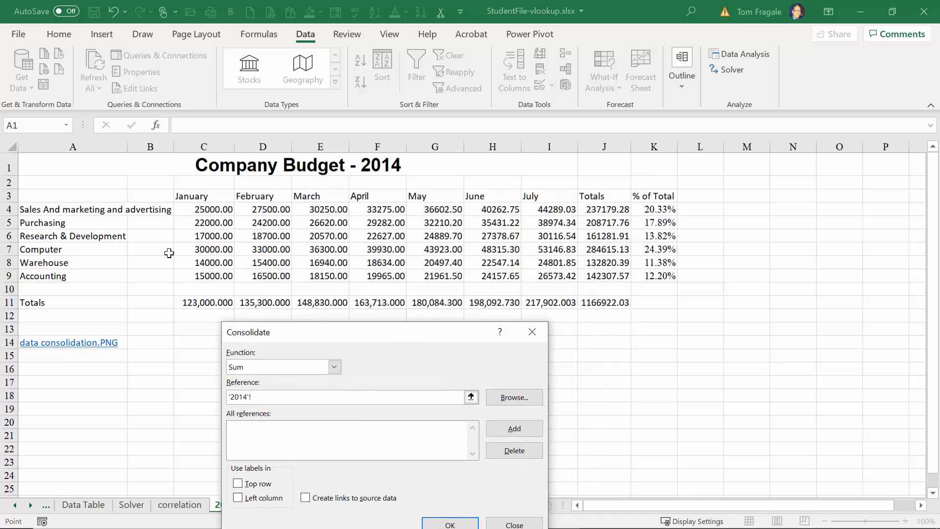
{"action": "left_click_drag", "start_coordinate": [71, 196], "coordinate": [535, 278]}
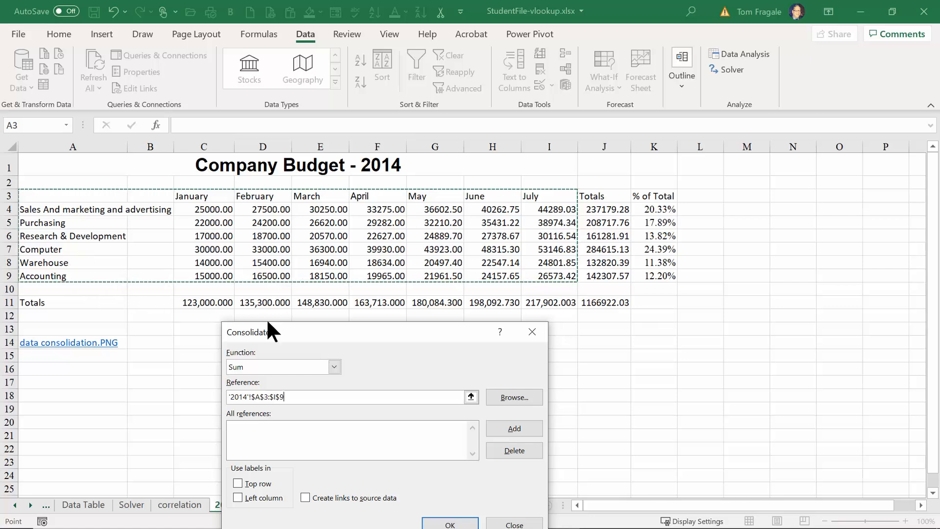
{"action": "left_click_drag", "start_coordinate": [283, 331], "coordinate": [281, 279]}
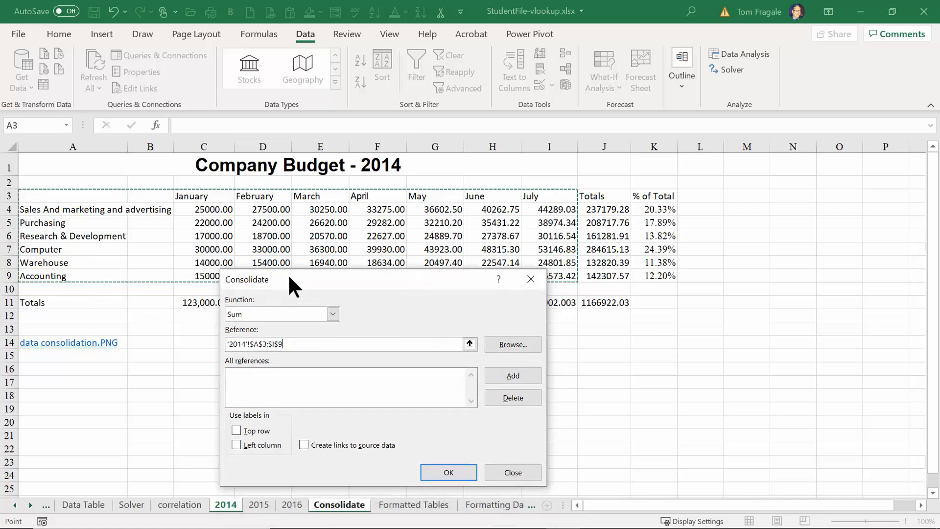
{"action": "left_click", "coordinate": [510, 373]}
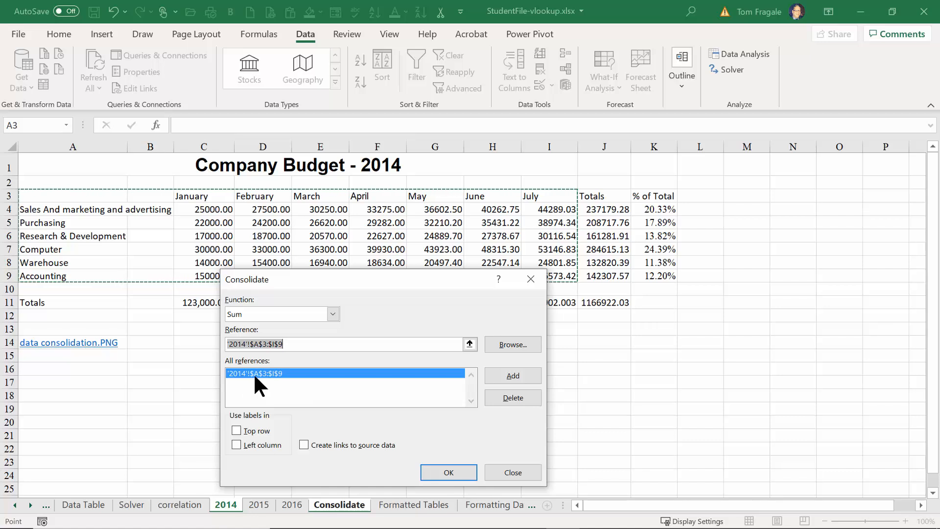
- Add the same range A3:I9 from the 2015 and 2016 sheets to the consolidation references
{"action": "left_click", "coordinate": [263, 509]}
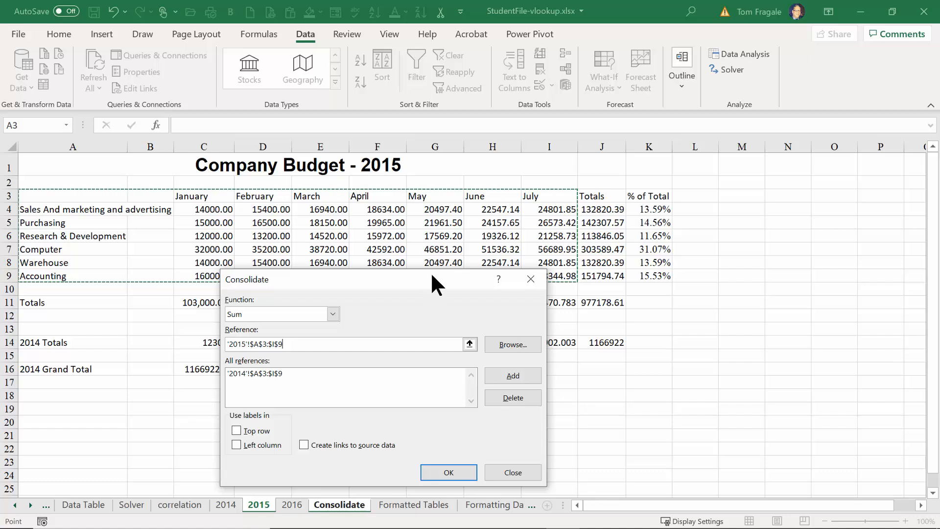
{"action": "left_click_drag", "start_coordinate": [433, 277], "coordinate": [409, 298]}
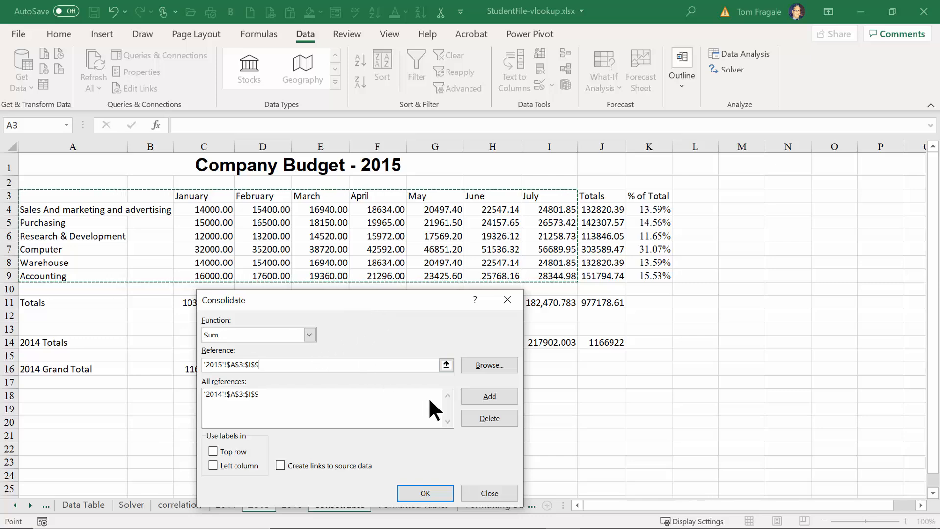
{"action": "left_click", "coordinate": [480, 398]}
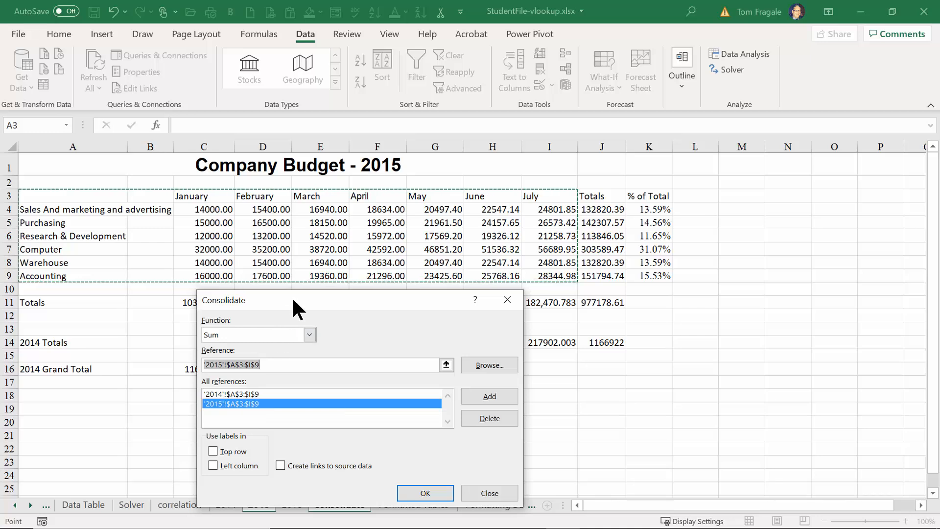
{"action": "left_click_drag", "start_coordinate": [302, 304], "coordinate": [307, 267]}
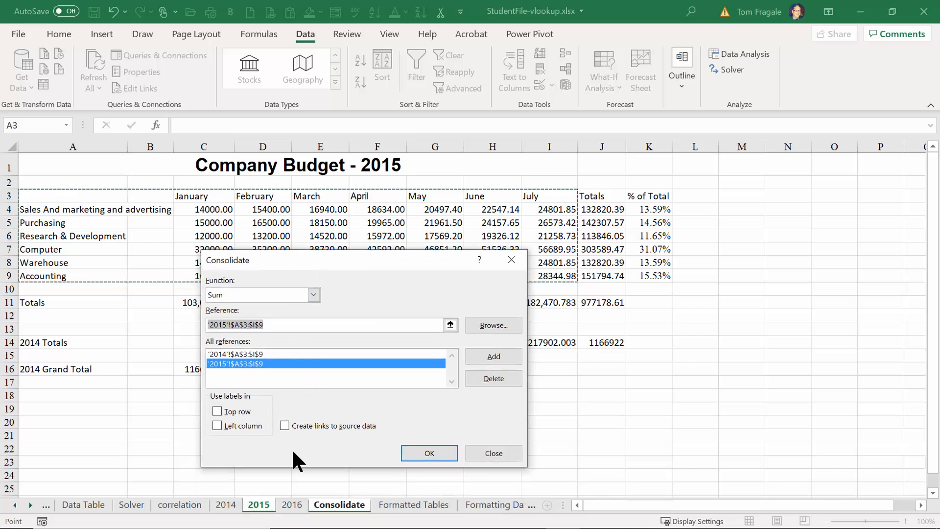
{"action": "left_click", "coordinate": [290, 504]}
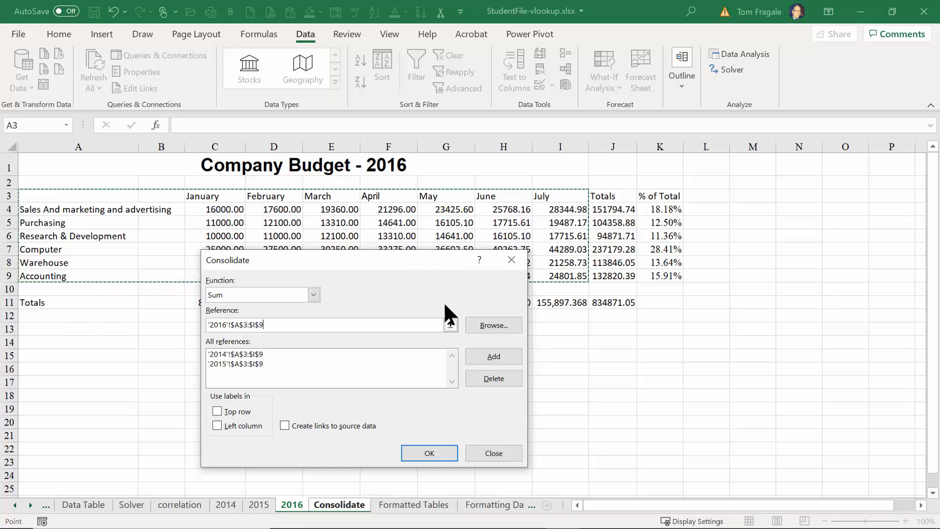
{"action": "left_click", "coordinate": [499, 357]}
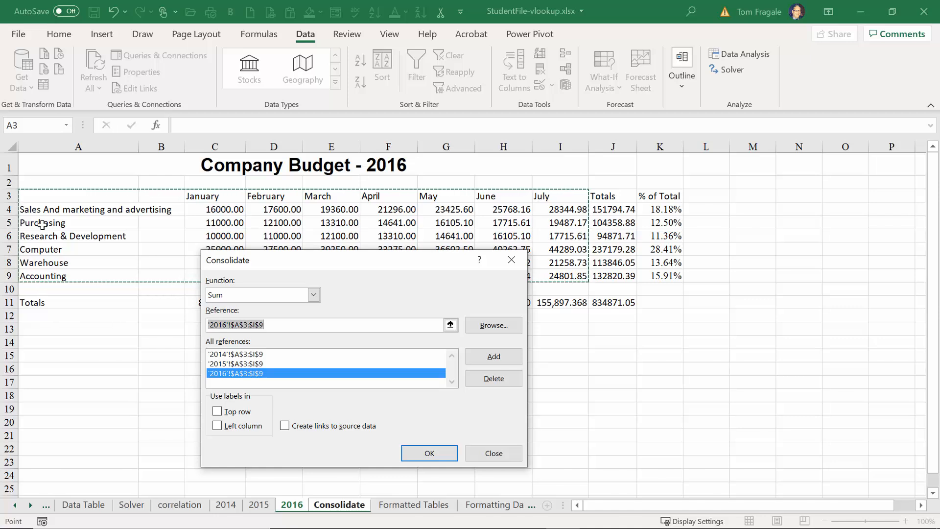
- Use the top row and left column as labels, create links to the source data, and run the Sum consolidation
{"action": "left_click", "coordinate": [217, 411]}
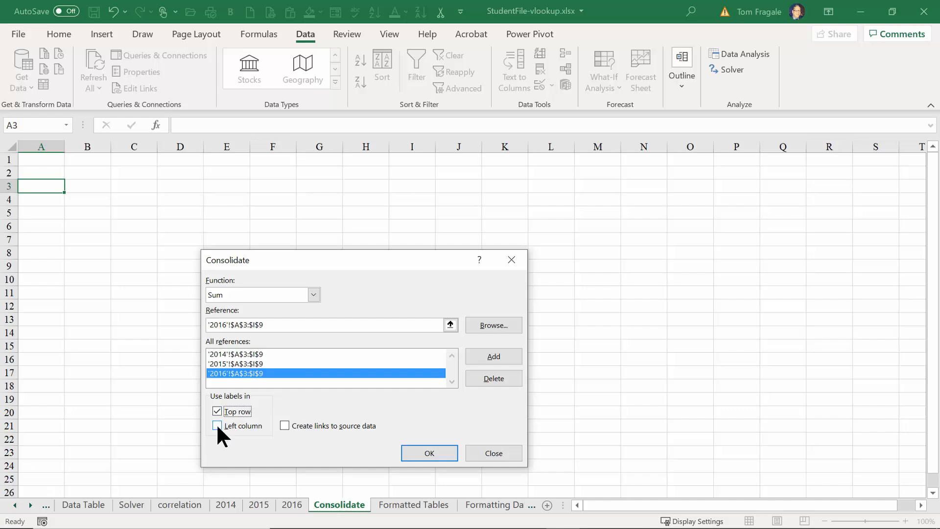
{"action": "left_click", "coordinate": [216, 424]}
{"action": "left_click", "coordinate": [285, 425]}
{"action": "key", "text": "ctrl"}
{"action": "left_click", "coordinate": [313, 295]}
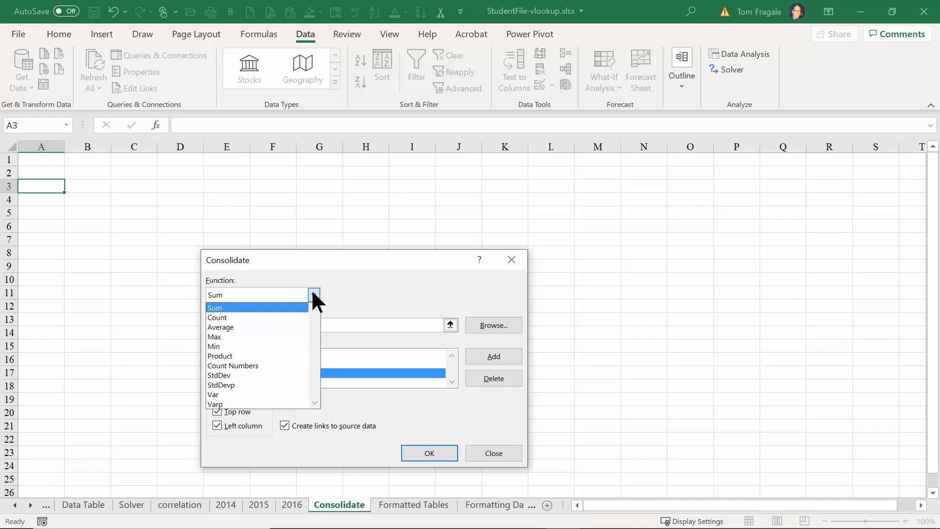
{"action": "left_click", "coordinate": [282, 306]}
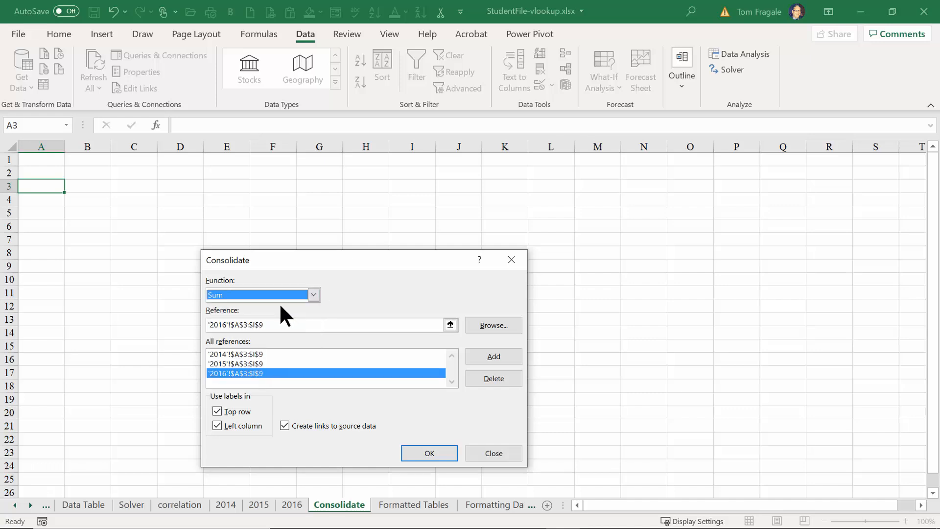
{"action": "left_click", "coordinate": [277, 324]}
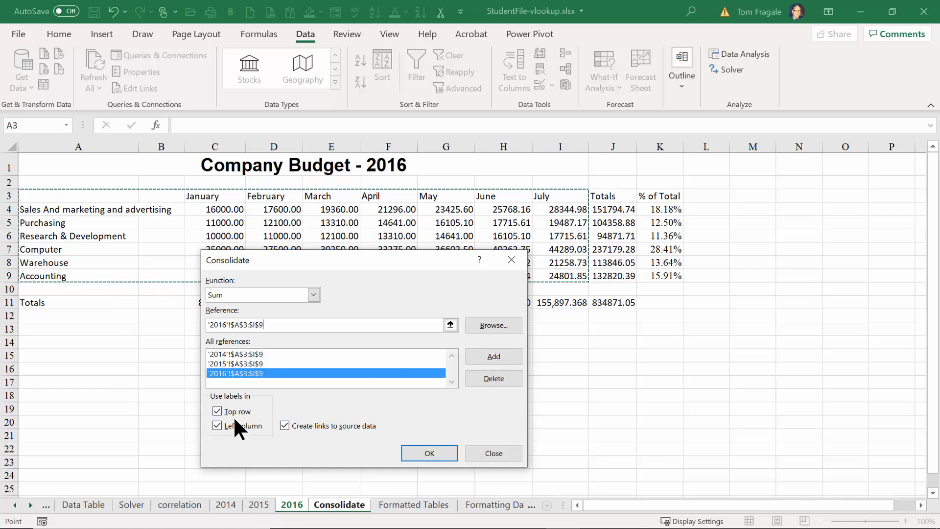
{"action": "left_click", "coordinate": [412, 448]}
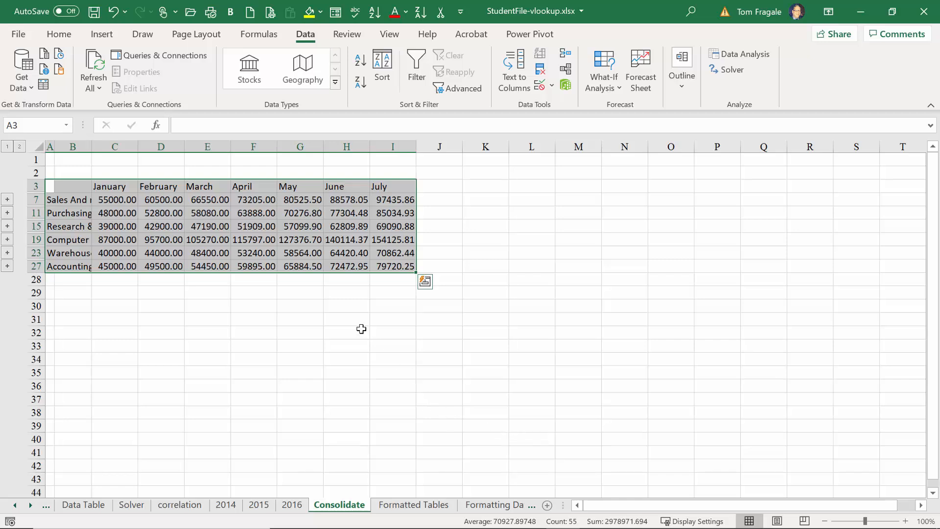
- Autofit column A of the Consolidate sheet so its width matches the department names
{"action": "double_click", "coordinate": [54, 146]}
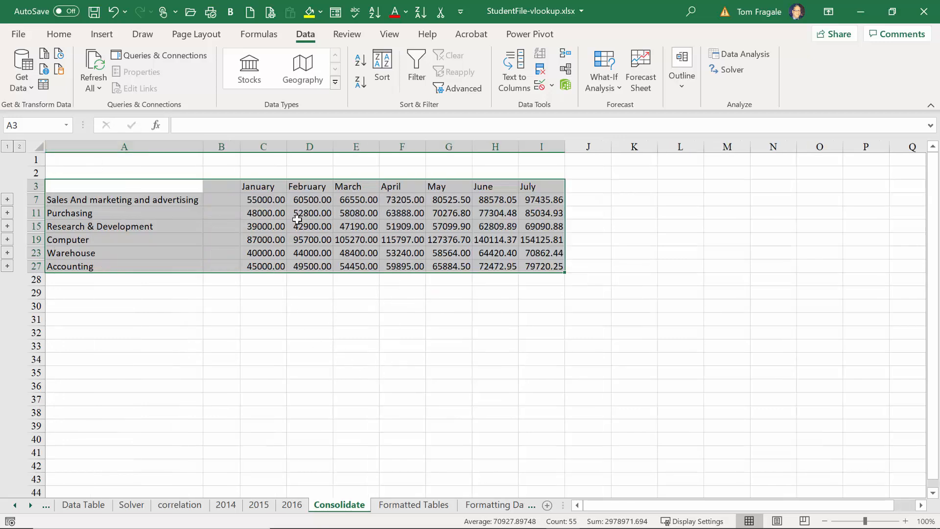
- Expand the Sales And marketing and advertising group and inspect the formulas behind its January total and yearly detail rows
{"action": "left_click", "coordinate": [254, 198]}
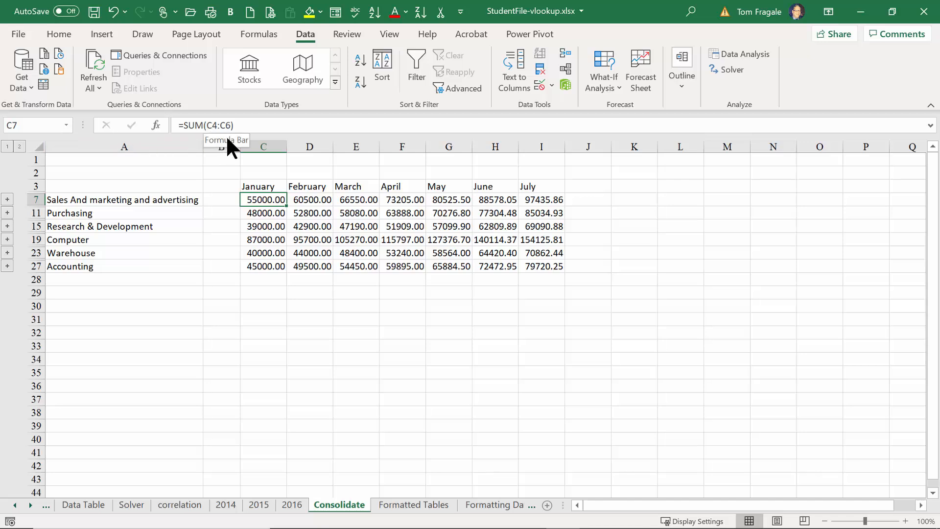
{"action": "left_click", "coordinate": [7, 199]}
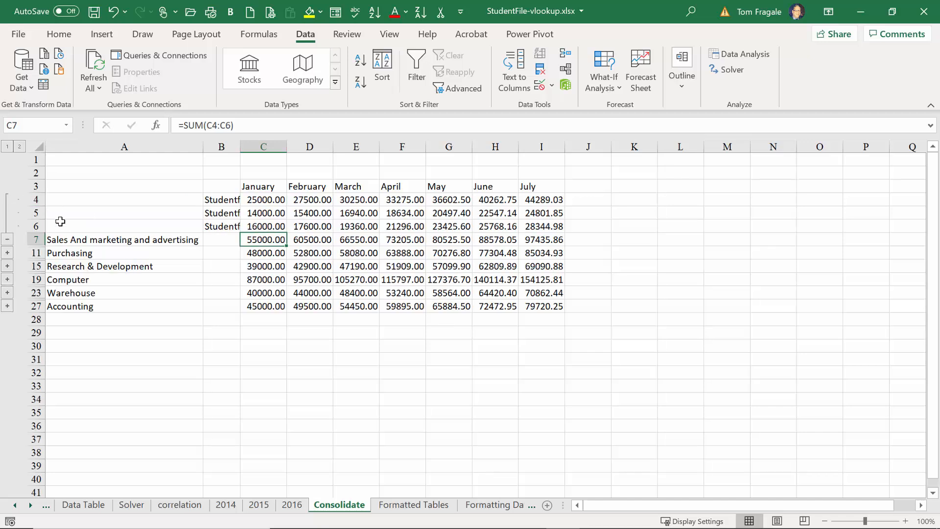
{"action": "left_click", "coordinate": [270, 202]}
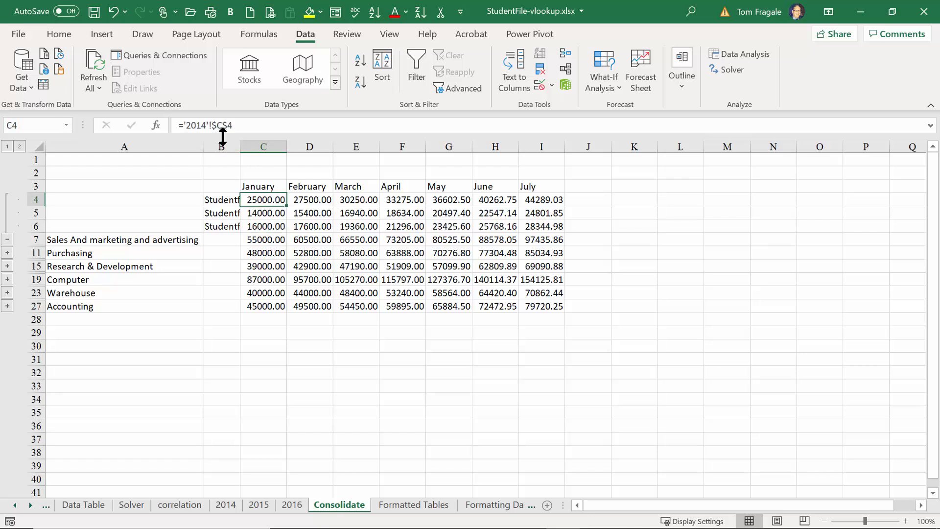
{"action": "left_click", "coordinate": [267, 215]}
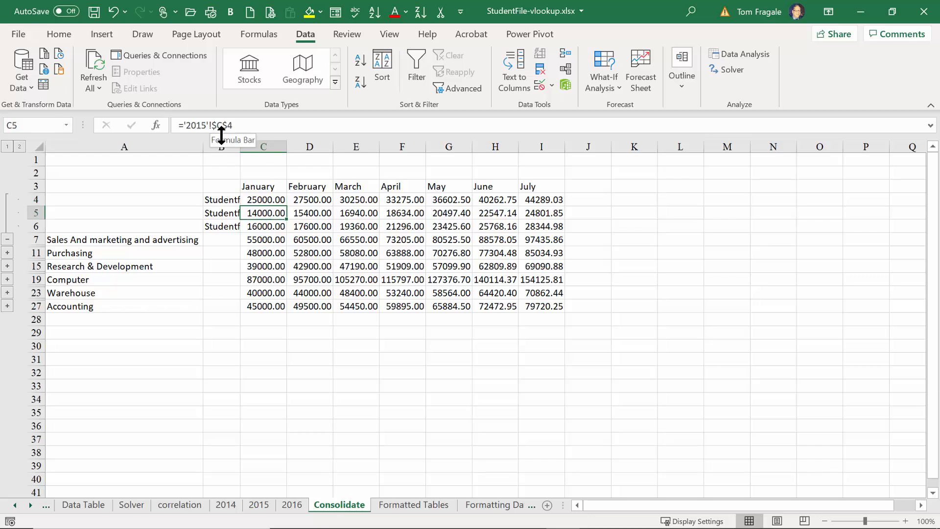
{"action": "left_click", "coordinate": [260, 228]}
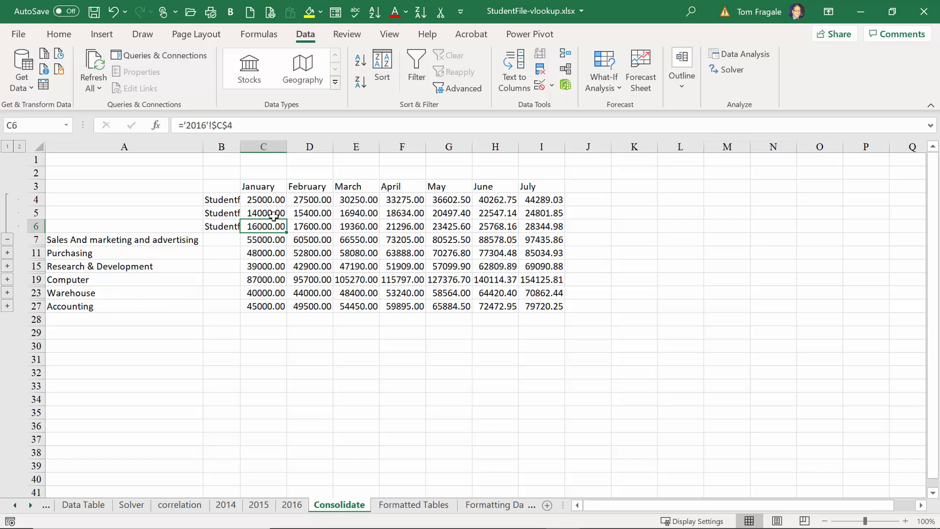
{"action": "left_click", "coordinate": [265, 251]}
{"action": "left_click", "coordinate": [274, 240]}
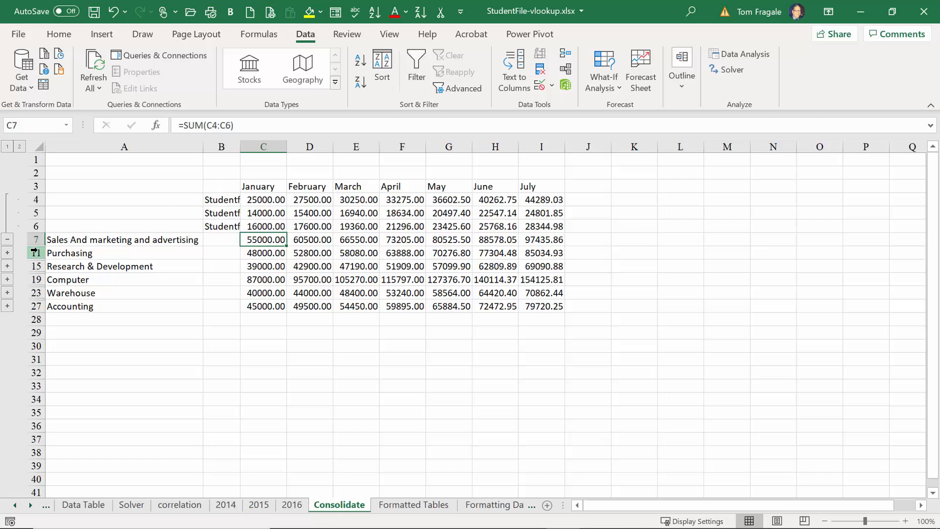
- Toggle the Sales And marketing and advertising details, and view all departments' detail rows before collapsing the outline to department totals
{"action": "left_click", "coordinate": [8, 239]}
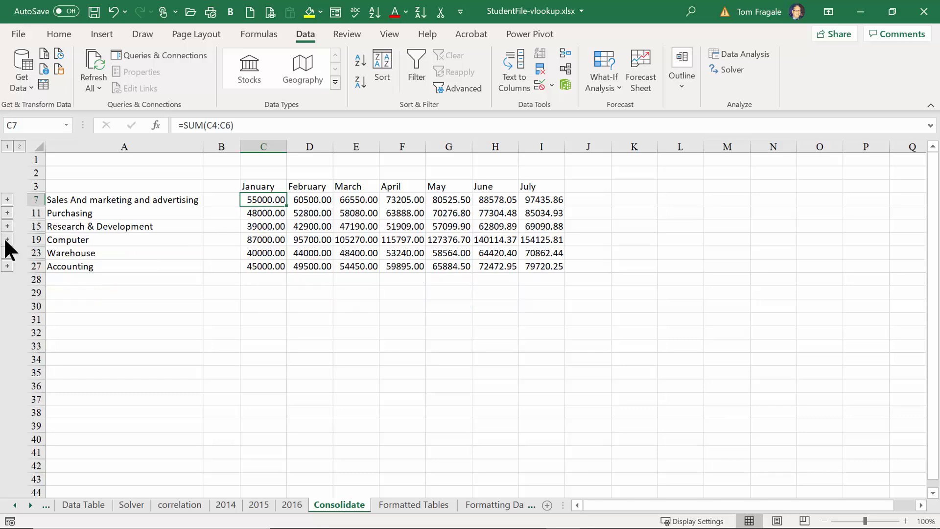
{"action": "left_click", "coordinate": [7, 199]}
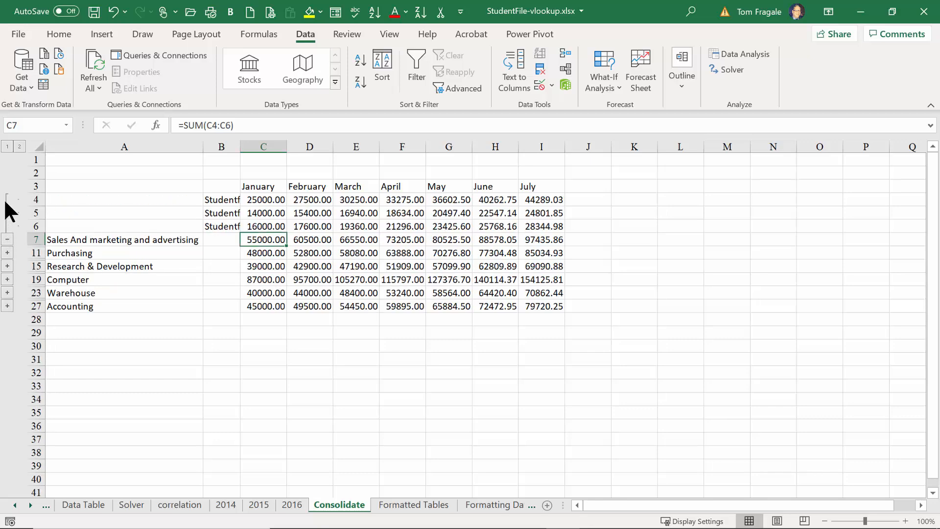
{"action": "left_click", "coordinate": [7, 239]}
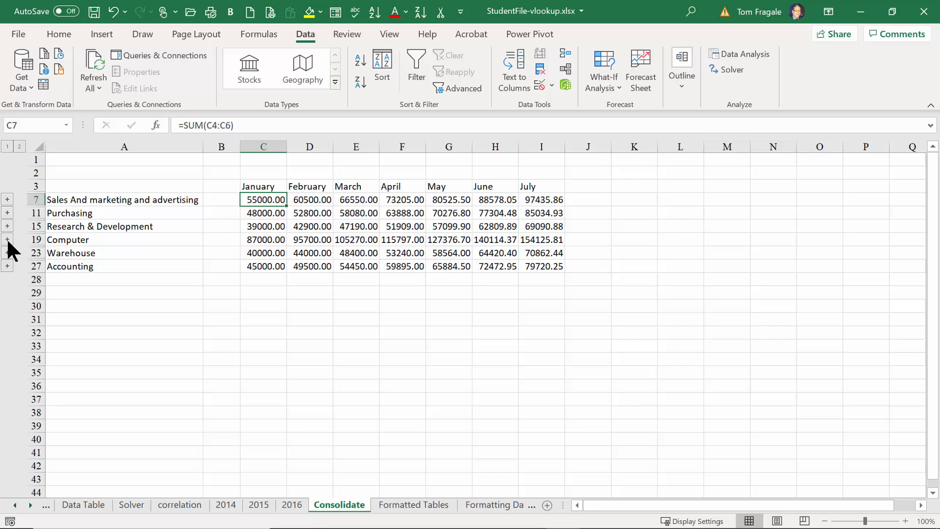
{"action": "left_click", "coordinate": [19, 145]}
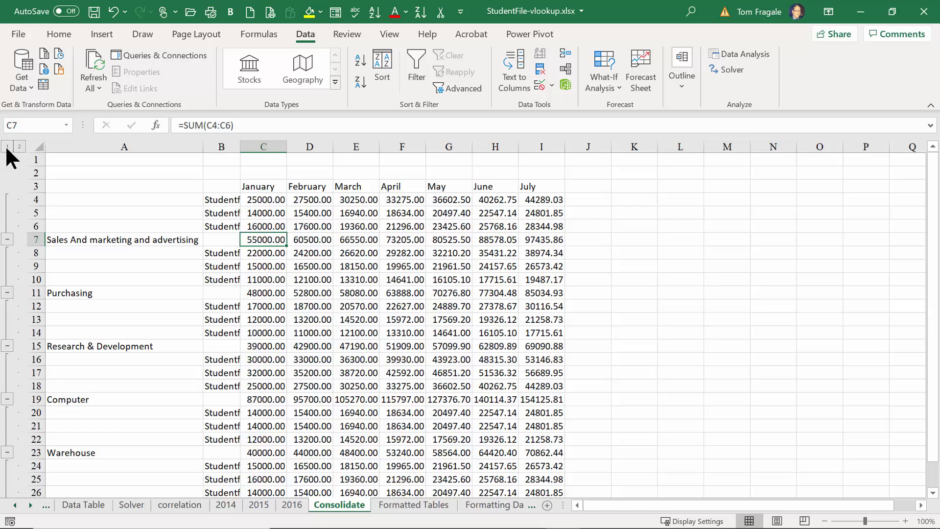
{"action": "left_click", "coordinate": [7, 147]}
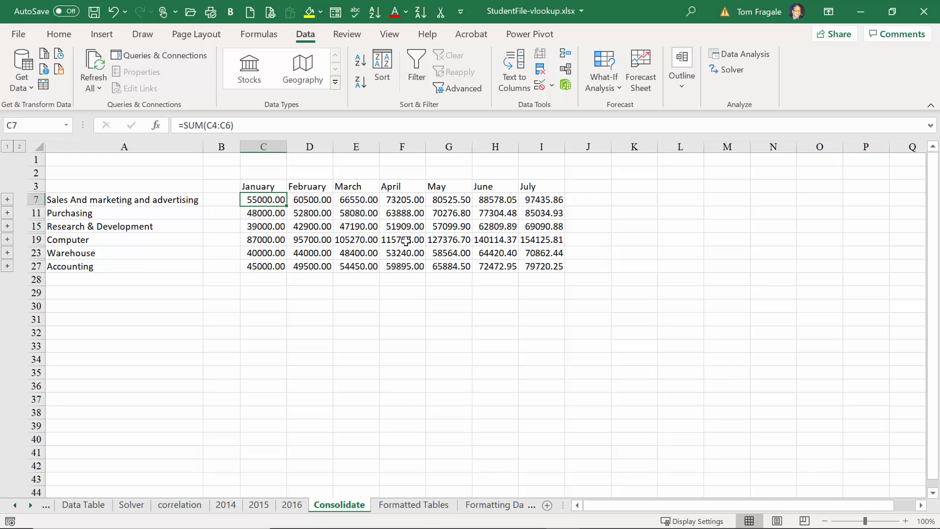
{"action": "left_click", "coordinate": [323, 226]}
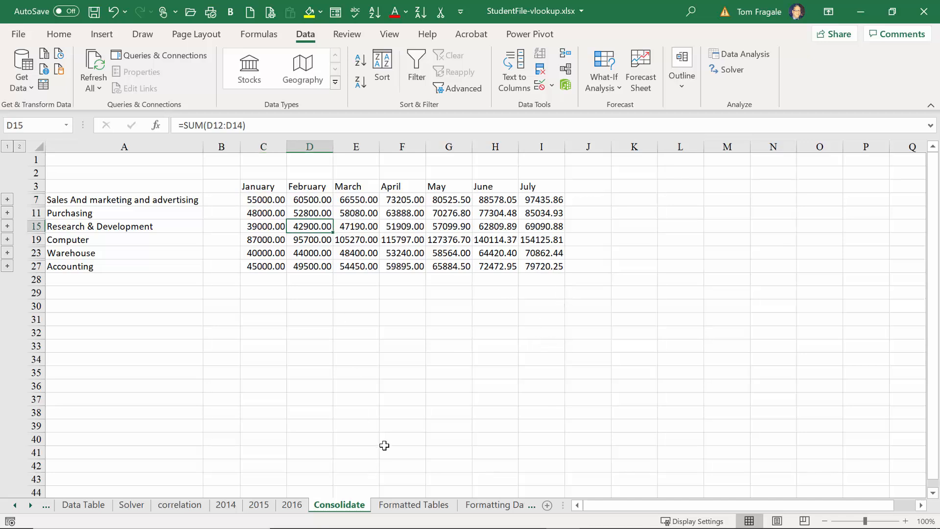
{"action": "left_click", "coordinate": [340, 227]}
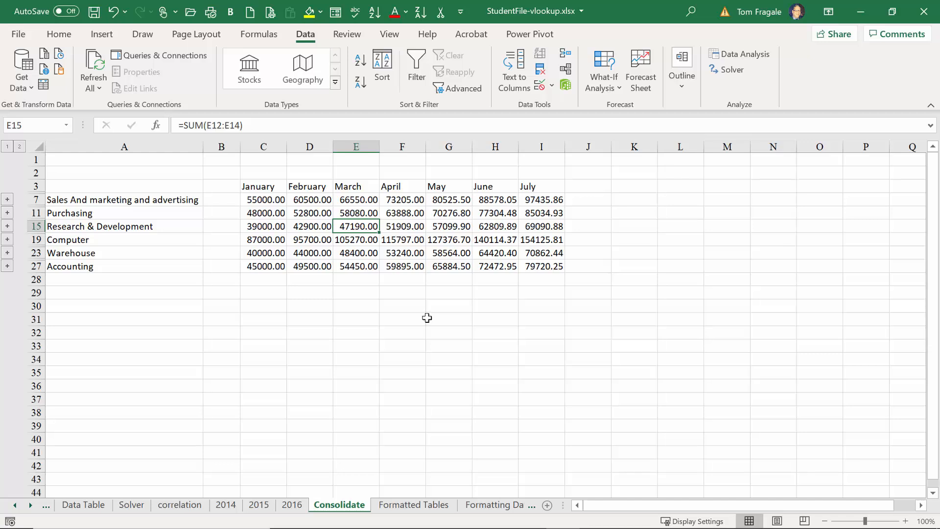
{"action": "left_click", "coordinate": [412, 296]}
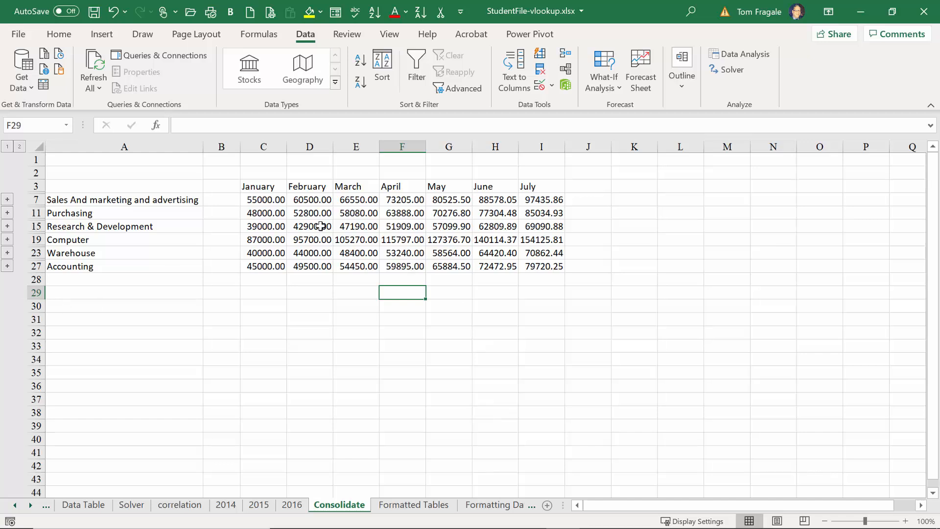
{"action": "left_click", "coordinate": [423, 348]}
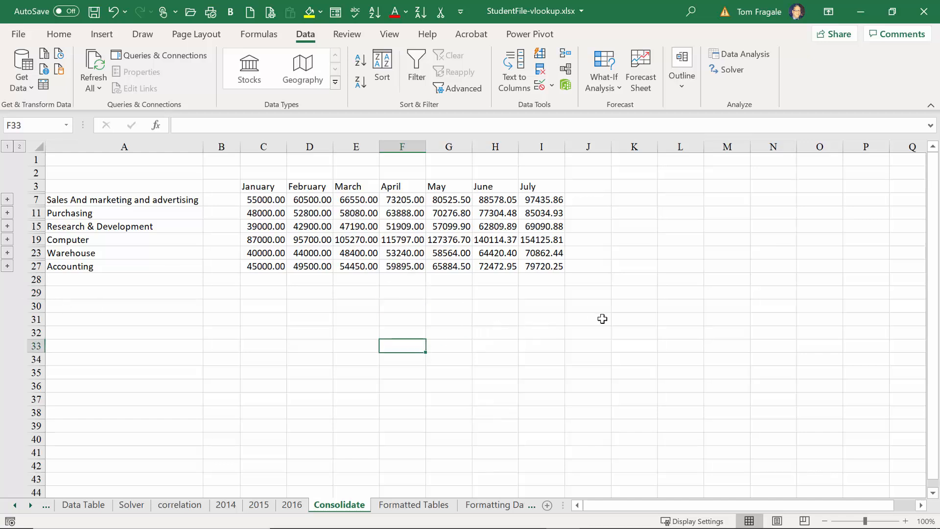